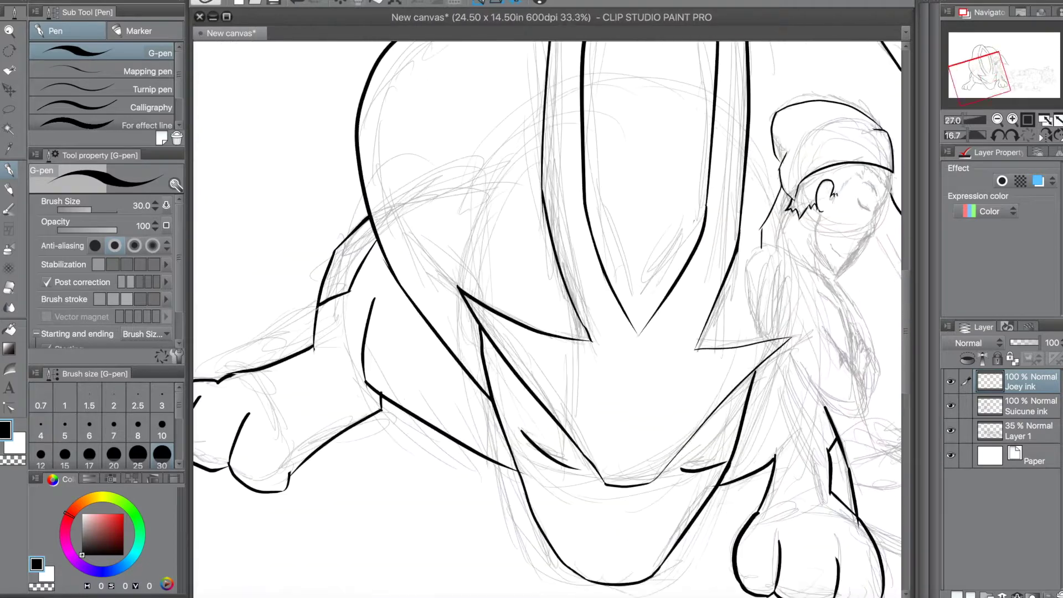
Ink the jagged hairline under the cap and the curved eyebrow on the seated man's face.
{"action": "mouse_move", "coordinate": [887, 166]}
{"action": "left_mouse_down"}
{"action": "mouse_move", "coordinate": [880, 200]}
{"action": "mouse_move", "coordinate": [789, 155]}
{"action": "mouse_move", "coordinate": [689, 213]}
{"action": "mouse_move", "coordinate": [653, 258]}
{"action": "left_mouse_up"}
{"action": "key", "text": "ctrl+z"}
{"action": "mouse_move", "coordinate": [760, 211]}
{"action": "left_mouse_down"}
{"action": "mouse_move", "coordinate": [814, 276]}
{"action": "mouse_move", "coordinate": [814, 217]}
{"action": "left_mouse_up"}
{"action": "key", "text": "ctrl+z"}
{"action": "mouse_move", "coordinate": [820, 259]}
{"action": "left_mouse_down"}
{"action": "mouse_move", "coordinate": [813, 216]}
{"action": "mouse_move", "coordinate": [762, 222]}
{"action": "left_mouse_up"}
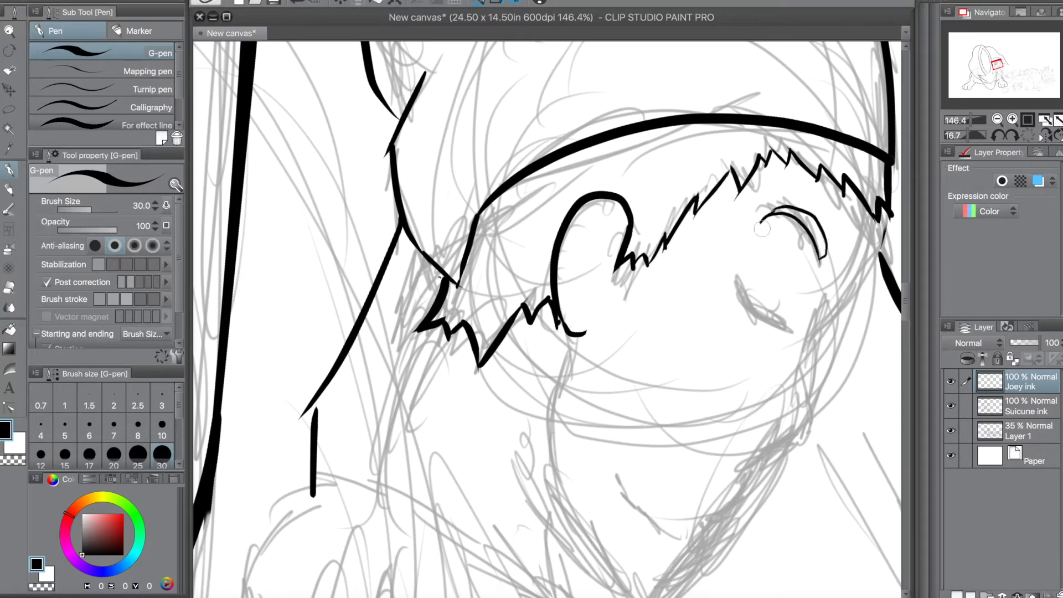
Ink the closed eye and the front profile of the face from the forehead down past the nose.
{"action": "left_click_drag", "start_coordinate": [743, 283], "coordinate": [793, 333]}
{"action": "mouse_move", "coordinate": [884, 210]}
{"action": "left_mouse_down"}
{"action": "mouse_move", "coordinate": [829, 319]}
{"action": "mouse_move", "coordinate": [808, 422]}
{"action": "left_mouse_up"}
{"action": "left_click_drag", "start_coordinate": [904, 310], "coordinate": [904, 329]}
{"action": "mouse_move", "coordinate": [811, 159]}
{"action": "left_mouse_down"}
{"action": "mouse_move", "coordinate": [746, 203]}
{"action": "mouse_move", "coordinate": [771, 192]}
{"action": "left_mouse_up"}
{"action": "key", "text": "ctrl+z"}
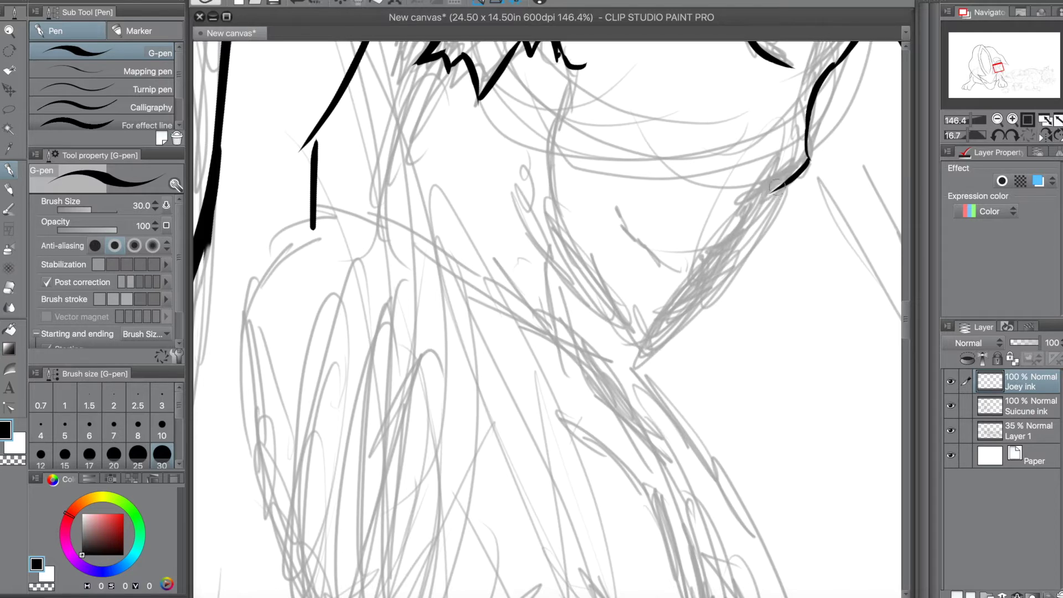
Ink the bearded chin profile and the jawline running from the chin tip up toward the ear.
{"action": "mouse_move", "coordinate": [753, 198]}
{"action": "left_mouse_down"}
{"action": "mouse_move", "coordinate": [678, 326]}
{"action": "mouse_move", "coordinate": [648, 340]}
{"action": "mouse_move", "coordinate": [559, 267]}
{"action": "left_mouse_up"}
{"action": "key", "text": "ctrl+z"}
{"action": "left_click_drag", "start_coordinate": [547, 200], "coordinate": [650, 336]}
{"action": "key", "text": "ctrl+z"}
{"action": "left_click_drag", "start_coordinate": [542, 211], "coordinate": [643, 339]}
{"action": "left_click_drag", "start_coordinate": [542, 213], "coordinate": [563, 95]}
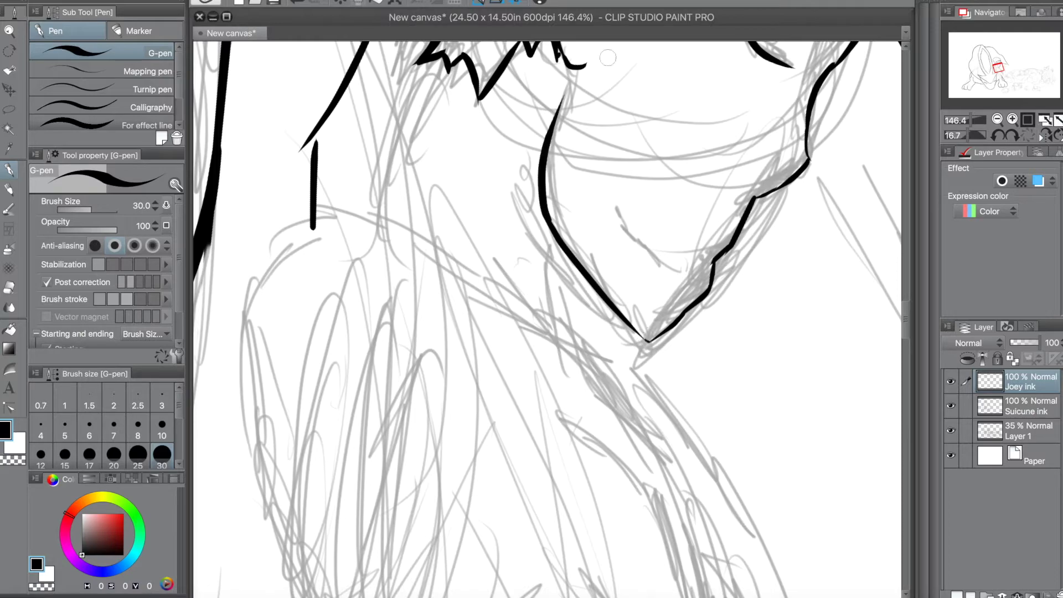
Ink the curved smiling mouth and hide the Layer 1 sketch to check the face's line art.
{"action": "left_click_drag", "start_coordinate": [694, 262], "coordinate": [649, 204]}
{"action": "scroll", "coordinate": [642, 148], "scroll_direction": "down", "scroll_amount": 2}
{"action": "left_click", "coordinate": [950, 430]}
{"action": "scroll", "coordinate": [779, 292], "scroll_direction": "down", "scroll_amount": 4}
{"action": "scroll", "coordinate": [772, 287], "scroll_direction": "down", "scroll_amount": 3}
{"action": "scroll", "coordinate": [765, 282], "scroll_direction": "up", "scroll_amount": 8}
Select and delete a small portion of the facial profile line, and return to the G-pen.
{"action": "key", "text": "minus"}
{"action": "key", "text": "m"}
{"action": "mouse_move", "coordinate": [659, 313]}
{"action": "left_mouse_down"}
{"action": "mouse_move", "coordinate": [600, 147]}
{"action": "mouse_move", "coordinate": [669, 319]}
{"action": "left_mouse_up"}
{"action": "key", "text": "Delete"}
{"action": "key", "text": "ctrl+d"}
{"action": "key", "text": "p"}
Redraw the lower facial profile in short connected strokes down to the tip of the chin.
{"action": "left_click_drag", "start_coordinate": [613, 101], "coordinate": [641, 191]}
{"action": "key", "text": "ctrl+z"}
{"action": "left_click_drag", "start_coordinate": [613, 102], "coordinate": [641, 172]}
{"action": "left_click_drag", "start_coordinate": [640, 172], "coordinate": [642, 199]}
{"action": "key", "text": "ctrl+z"}
{"action": "mouse_move", "coordinate": [642, 198]}
{"action": "left_mouse_down"}
{"action": "mouse_move", "coordinate": [657, 223]}
{"action": "mouse_move", "coordinate": [644, 254]}
{"action": "left_mouse_up"}
{"action": "left_click_drag", "start_coordinate": [645, 255], "coordinate": [642, 304]}
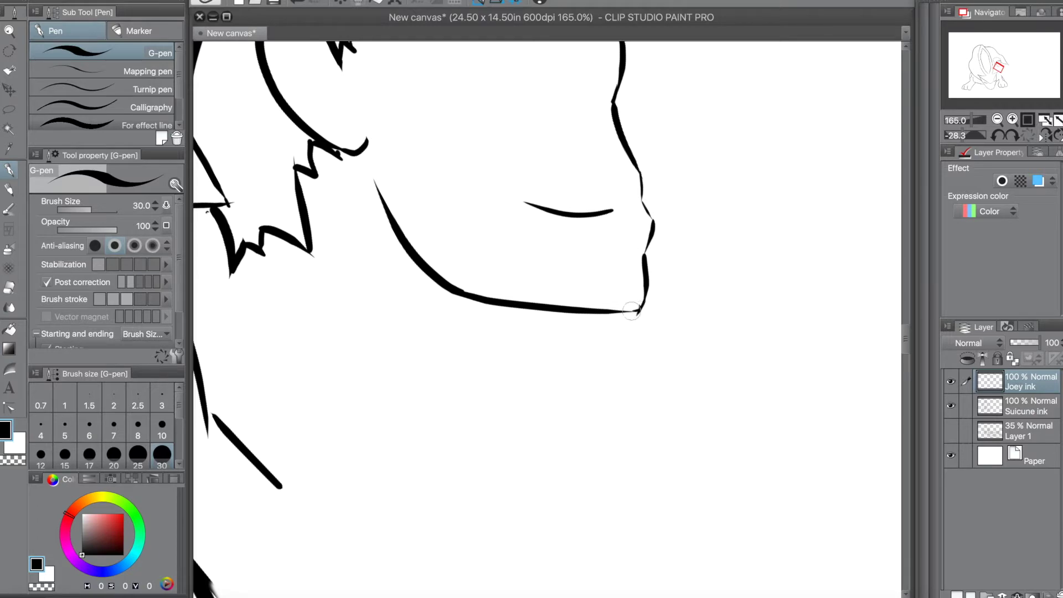
Show the Layer 1 sketch again and ink the neck lines below the man's head.
{"action": "scroll", "coordinate": [686, 247], "scroll_direction": "down", "scroll_amount": 4}
{"action": "left_click", "coordinate": [949, 434]}
{"action": "left_click_drag", "start_coordinate": [508, 224], "coordinate": [558, 332]}
{"action": "left_click_drag", "start_coordinate": [672, 252], "coordinate": [717, 293]}
{"action": "key", "text": "ctrl+z"}
{"action": "mouse_move", "coordinate": [671, 252]}
{"action": "left_mouse_down"}
{"action": "mouse_move", "coordinate": [700, 285]}
{"action": "mouse_move", "coordinate": [606, 317]}
{"action": "left_mouse_up"}
{"action": "key", "text": "ctrl+z"}
Ink the collar line across the shoulders and the outline of the man's back.
{"action": "mouse_move", "coordinate": [701, 285]}
{"action": "left_mouse_down"}
{"action": "mouse_move", "coordinate": [529, 336]}
{"action": "mouse_move", "coordinate": [573, 431]}
{"action": "left_mouse_up"}
{"action": "key", "text": "ctrl+z"}
{"action": "mouse_move", "coordinate": [537, 333]}
{"action": "left_mouse_down"}
{"action": "mouse_move", "coordinate": [614, 473]}
{"action": "mouse_move", "coordinate": [665, 496]}
{"action": "left_mouse_up"}
{"action": "key", "text": "ctrl+z"}
{"action": "mouse_move", "coordinate": [590, 452]}
{"action": "left_mouse_down"}
{"action": "mouse_move", "coordinate": [783, 516]}
{"action": "mouse_move", "coordinate": [716, 510]}
{"action": "left_mouse_up"}
{"action": "key", "text": "ctrl+z"}
Ink the back edge of the near upper arm and the line across the top of its shoulder.
{"action": "key", "text": "asciicircum"}
{"action": "key", "text": "asciicircum"}
{"action": "key", "text": "asciicircum"}
{"action": "key", "text": "asciicircum"}
{"action": "key", "text": "asciicircum"}
{"action": "key", "text": "asciicircum"}
{"action": "key", "text": "asciicircum"}
{"action": "key", "text": "asciicircum"}
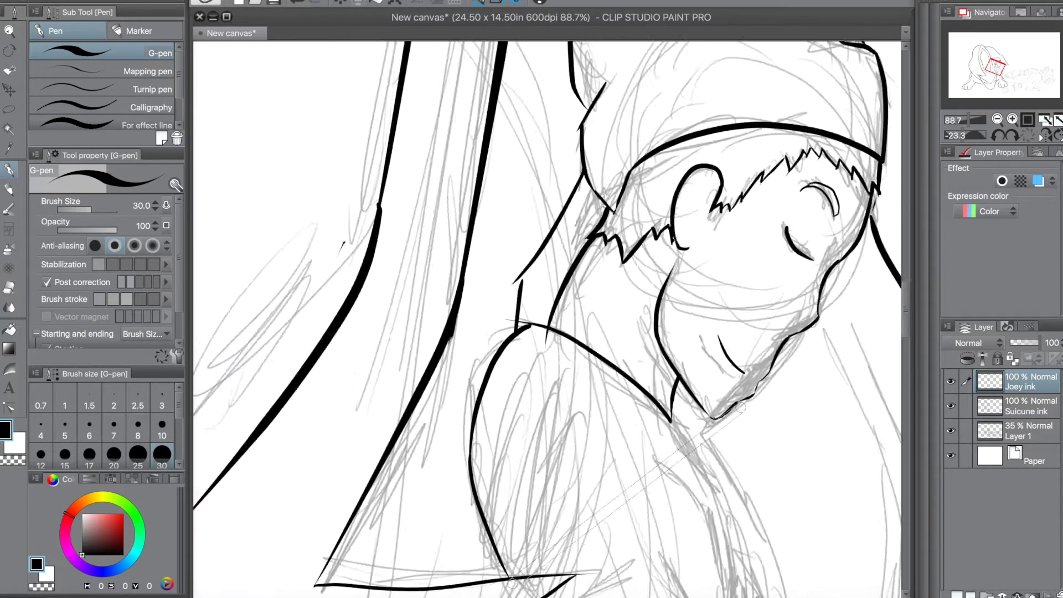
{"action": "left_click_drag", "start_coordinate": [905, 328], "coordinate": [905, 355]}
{"action": "key", "text": "super+plus"}
{"action": "left_click_drag", "start_coordinate": [616, 120], "coordinate": [607, 325]}
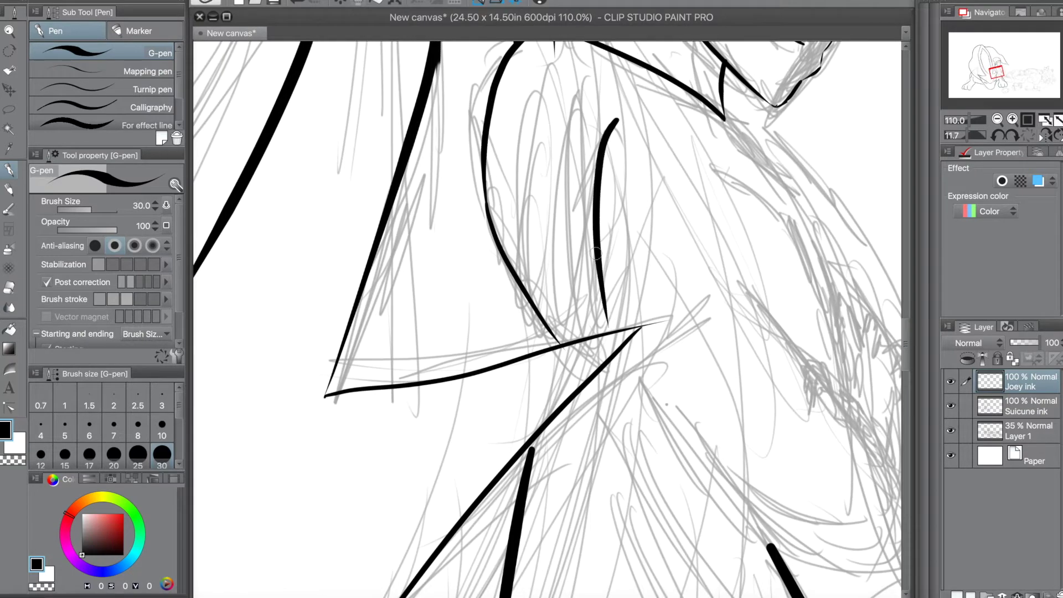
{"action": "left_click_drag", "start_coordinate": [623, 119], "coordinate": [750, 172]}
Ink the underside of the folded near arm along the sketched elbow and forearm.
{"action": "left_click_drag", "start_coordinate": [627, 357], "coordinate": [733, 493]}
{"action": "key", "text": "ctrl+z"}
{"action": "left_click_drag", "start_coordinate": [627, 356], "coordinate": [797, 530]}
{"action": "left_click_drag", "start_coordinate": [644, 595], "coordinate": [682, 595]}
{"action": "left_click_drag", "start_coordinate": [906, 335], "coordinate": [906, 348]}
{"action": "mouse_move", "coordinate": [306, 375]}
{"action": "left_mouse_down"}
{"action": "mouse_move", "coordinate": [366, 399]}
{"action": "mouse_move", "coordinate": [428, 373]}
{"action": "mouse_move", "coordinate": [355, 399]}
{"action": "mouse_move", "coordinate": [430, 373]}
{"action": "left_mouse_up"}
{"action": "key", "text": "super+z"}
{"action": "key", "text": "super+z"}
{"action": "key", "text": "super+z"}
Ink the chest edge, the end of the folded forearm and the curve of the tucked hand.
{"action": "mouse_move", "coordinate": [907, 360]}
{"action": "left_mouse_down"}
{"action": "mouse_move", "coordinate": [907, 315]}
{"action": "mouse_move", "coordinate": [906, 334]}
{"action": "left_mouse_up"}
{"action": "mouse_move", "coordinate": [315, 221]}
{"action": "left_mouse_down"}
{"action": "mouse_move", "coordinate": [439, 468]}
{"action": "mouse_move", "coordinate": [427, 492]}
{"action": "left_mouse_up"}
{"action": "left_click_drag", "start_coordinate": [427, 533], "coordinate": [425, 409]}
{"action": "left_click_drag", "start_coordinate": [376, 364], "coordinate": [422, 397]}
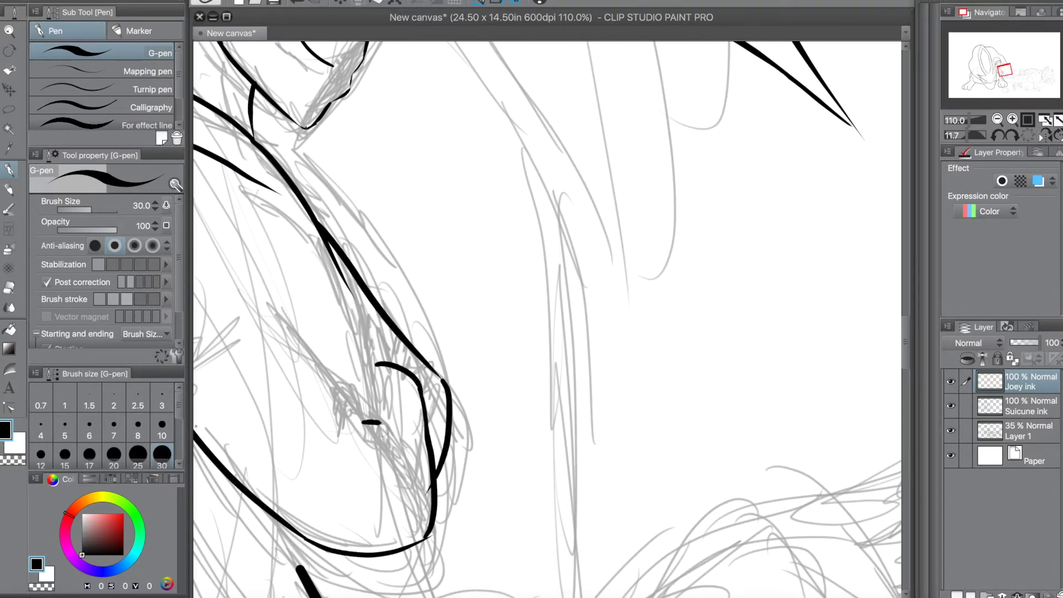
Ink the upper edge of the near forearm and the inner line between the chest and the tucked hand.
{"action": "mouse_move", "coordinate": [377, 368]}
{"action": "left_mouse_down"}
{"action": "mouse_move", "coordinate": [371, 458]}
{"action": "mouse_move", "coordinate": [370, 430]}
{"action": "left_mouse_up"}
{"action": "key", "text": "ctrl+z"}
{"action": "key", "text": "ctrl+z"}
{"action": "mouse_move", "coordinate": [257, 310]}
{"action": "left_mouse_down"}
{"action": "mouse_move", "coordinate": [380, 433]}
{"action": "mouse_move", "coordinate": [396, 475]}
{"action": "left_mouse_up"}
{"action": "left_click_drag", "start_coordinate": [336, 281], "coordinate": [364, 403]}
{"action": "key", "text": "ctrl+z"}
{"action": "left_click_drag", "start_coordinate": [321, 235], "coordinate": [369, 397]}
{"action": "key", "text": "ctrl+z"}
{"action": "mouse_move", "coordinate": [320, 234]}
{"action": "left_mouse_down"}
{"action": "mouse_move", "coordinate": [362, 324]}
{"action": "mouse_move", "coordinate": [366, 383]}
{"action": "left_mouse_up"}
{"action": "key", "text": "ctrl+z"}
{"action": "scroll", "coordinate": [810, 395], "scroll_direction": "down", "scroll_amount": 8}
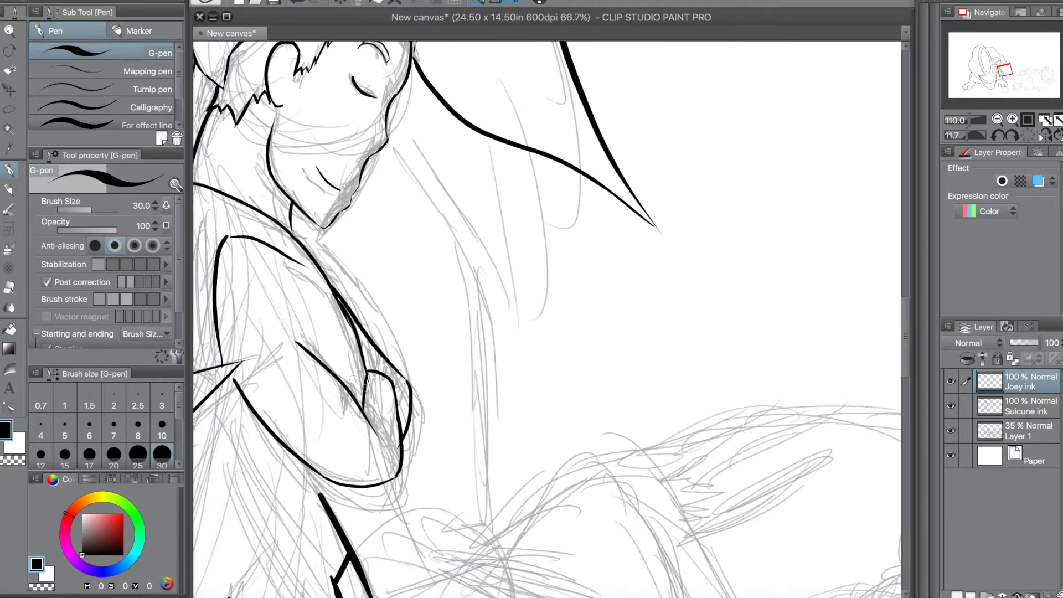
{"action": "scroll", "coordinate": [521, 299], "scroll_direction": "up", "scroll_amount": 8}
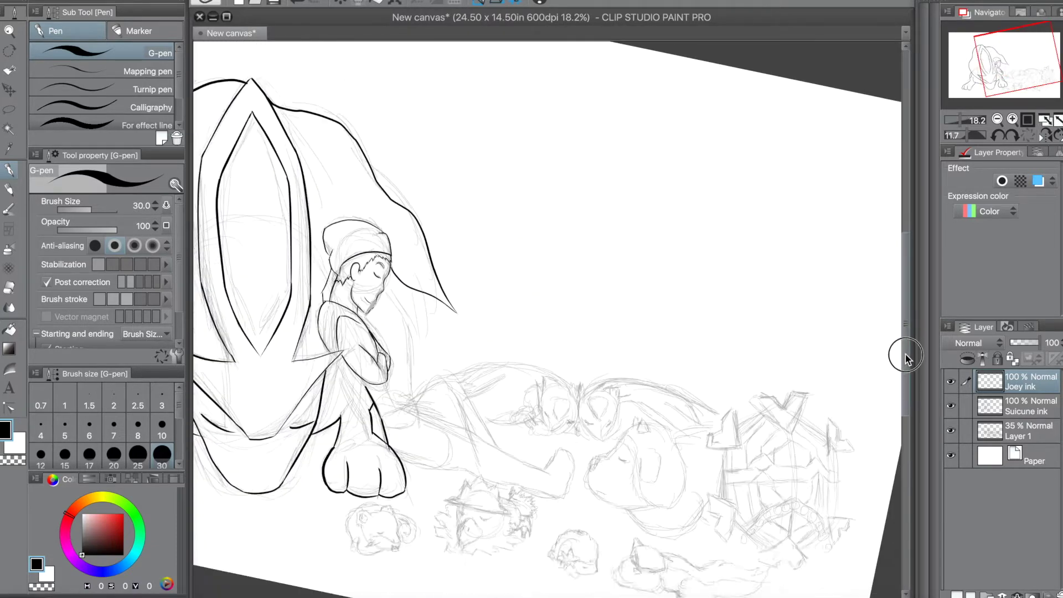
Ink the front of the torso below the folded arms, the waist and the long hip line.
{"action": "mouse_move", "coordinate": [443, 252]}
{"action": "left_mouse_down"}
{"action": "mouse_move", "coordinate": [495, 340]}
{"action": "mouse_move", "coordinate": [487, 346]}
{"action": "mouse_move", "coordinate": [539, 402]}
{"action": "left_mouse_up"}
{"action": "mouse_move", "coordinate": [538, 406]}
{"action": "left_mouse_down"}
{"action": "mouse_move", "coordinate": [522, 434]}
{"action": "mouse_move", "coordinate": [559, 559]}
{"action": "left_mouse_up"}
{"action": "left_click_drag", "start_coordinate": [431, 559], "coordinate": [568, 563]}
{"action": "mouse_move", "coordinate": [470, 352]}
{"action": "left_mouse_down"}
{"action": "mouse_move", "coordinate": [490, 428]}
{"action": "mouse_move", "coordinate": [523, 423]}
{"action": "left_mouse_up"}
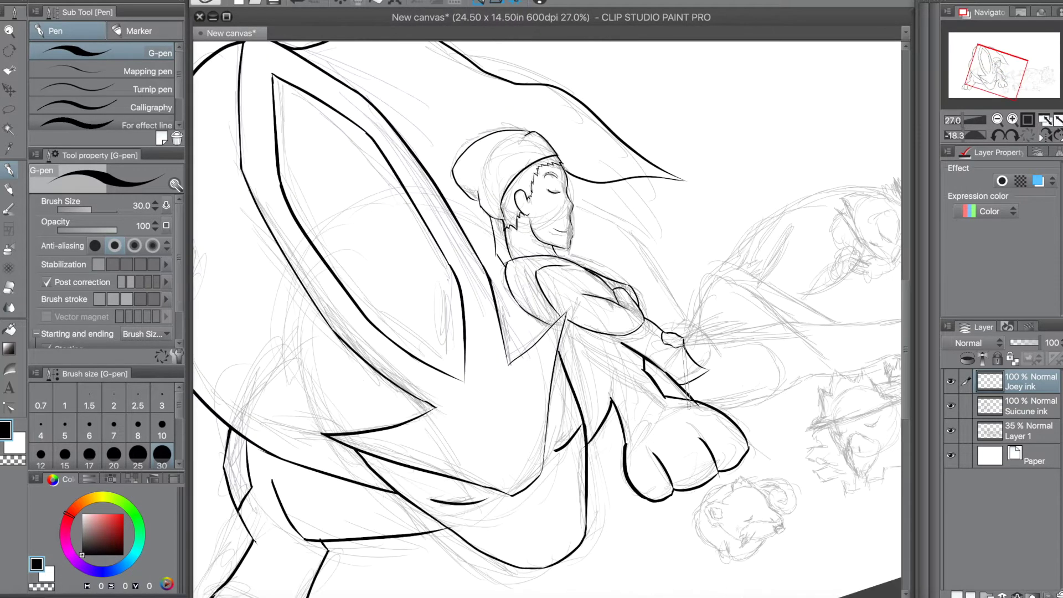
{"action": "scroll", "coordinate": [689, 409], "scroll_direction": "down", "scroll_amount": 2}
{"action": "scroll", "coordinate": [689, 411], "scroll_direction": "up", "scroll_amount": 3}
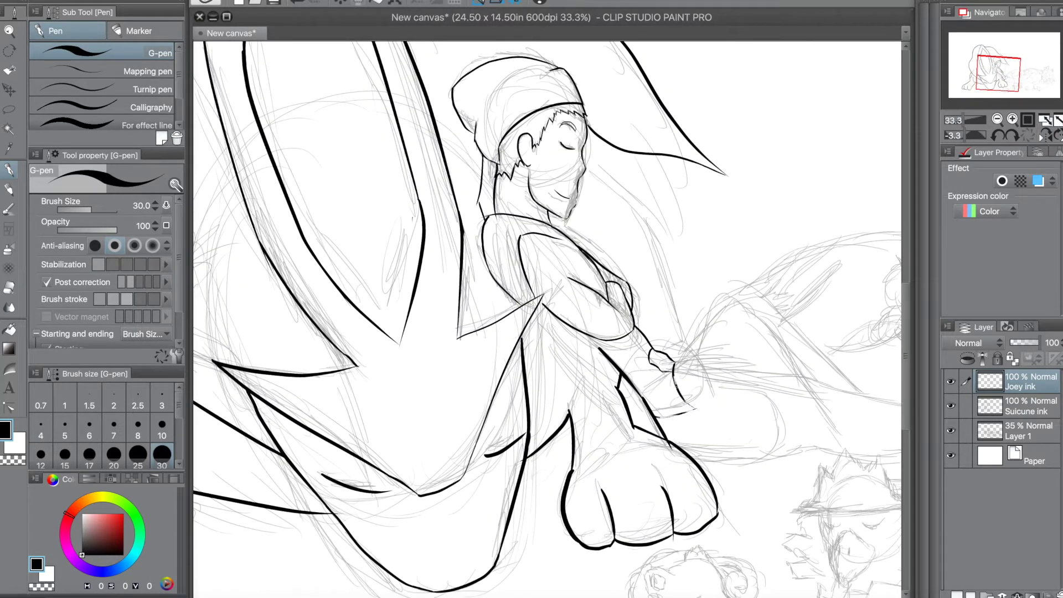
{"action": "left_click_drag", "start_coordinate": [676, 362], "coordinate": [716, 461]}
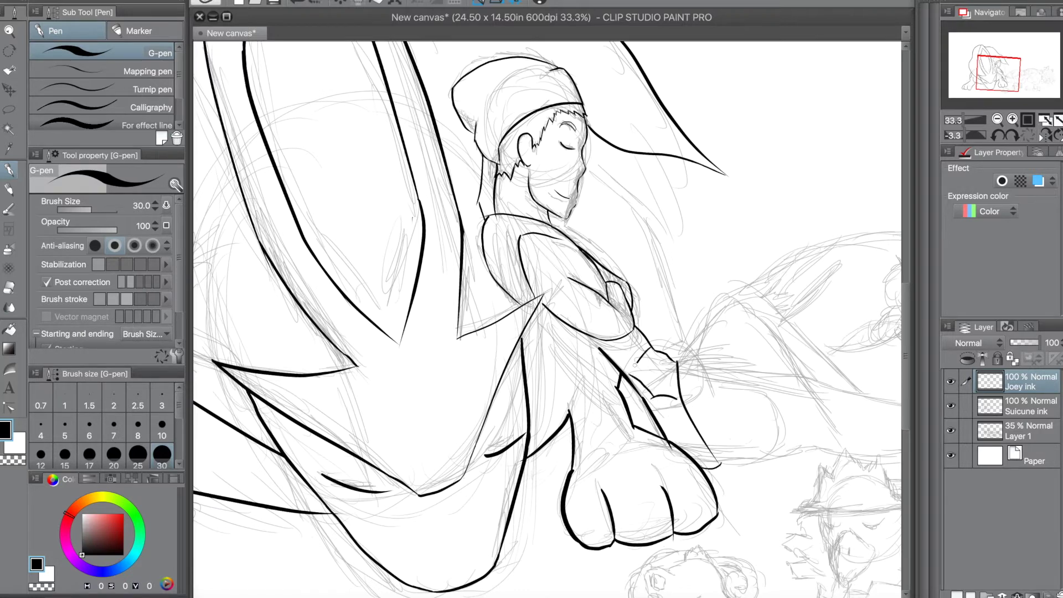
Ink the near thigh of the seated man, with its top edge, trouser hem at the knee and underside.
{"action": "left_click_drag", "start_coordinate": [700, 373], "coordinate": [844, 449]}
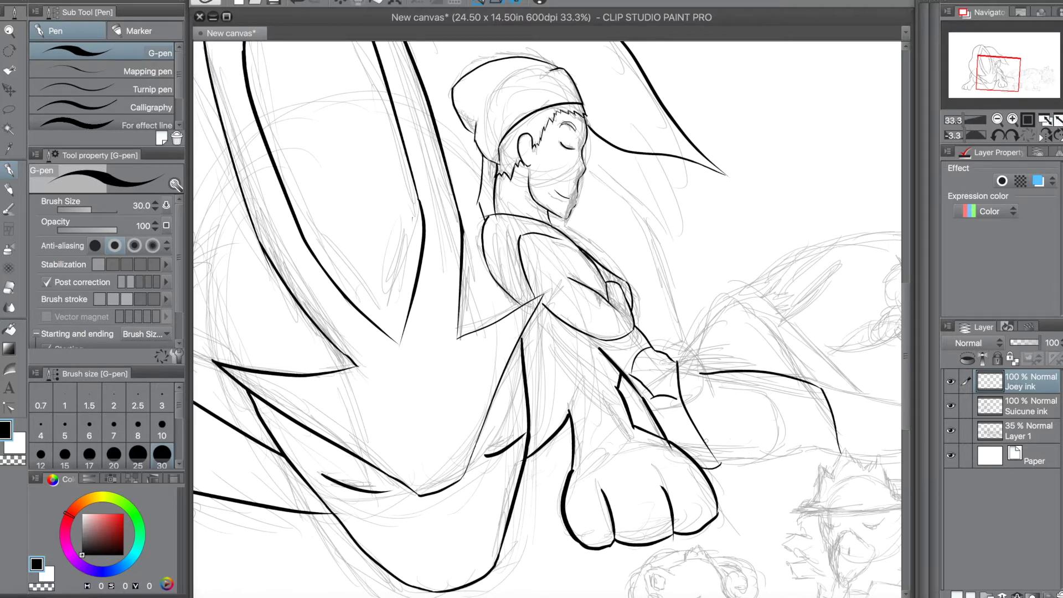
{"action": "scroll", "coordinate": [547, 319], "scroll_direction": "down", "scroll_amount": 5}
{"action": "scroll", "coordinate": [547, 319], "scroll_direction": "up", "scroll_amount": 10}
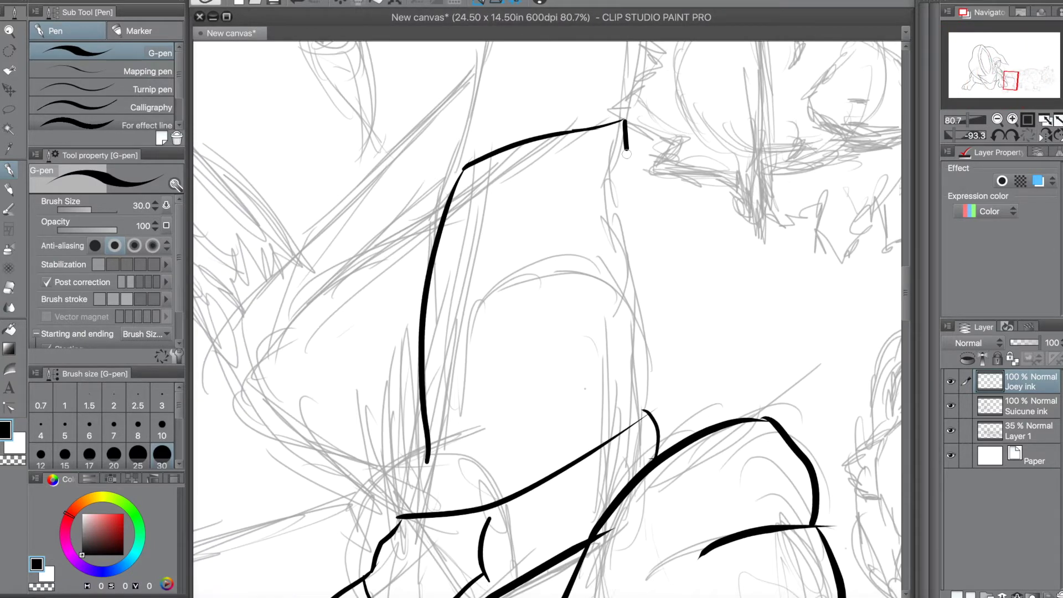
{"action": "left_click_drag", "start_coordinate": [627, 154], "coordinate": [652, 419]}
{"action": "scroll", "coordinate": [461, 367], "scroll_direction": "down", "scroll_amount": 7}
{"action": "scroll", "coordinate": [387, 307], "scroll_direction": "up", "scroll_amount": 7}
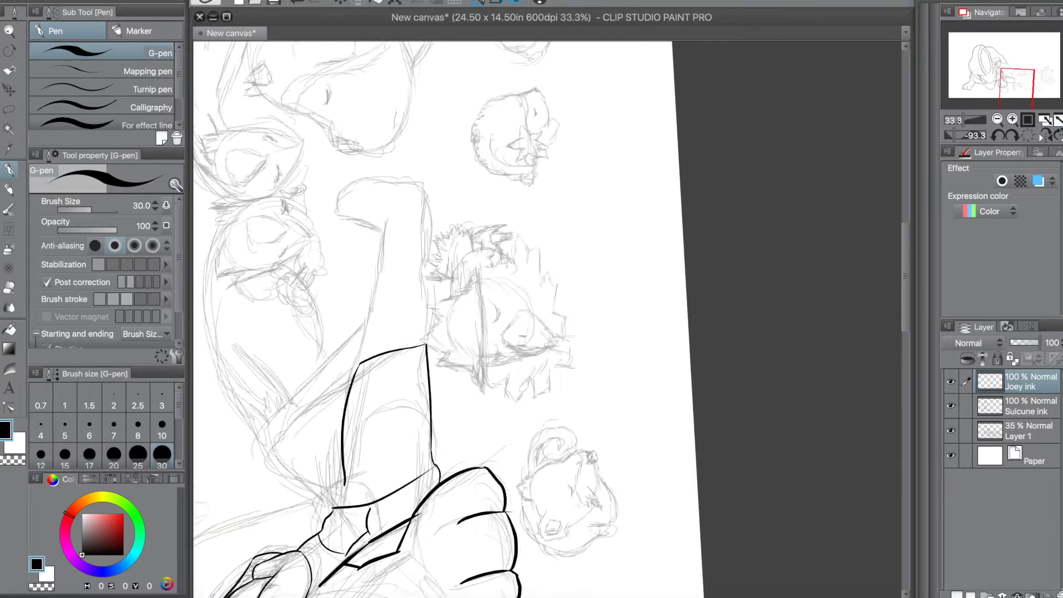
Ink the straight upper edge of the extended leg's shin from the knee to the ankle.
{"action": "mouse_move", "coordinate": [387, 97]}
{"action": "left_mouse_down"}
{"action": "mouse_move", "coordinate": [332, 426]}
{"action": "mouse_move", "coordinate": [349, 435]}
{"action": "mouse_move", "coordinate": [339, 437]}
{"action": "left_mouse_up"}
{"action": "key", "text": "ctrl+z"}
{"action": "key", "text": "ctrl+z"}
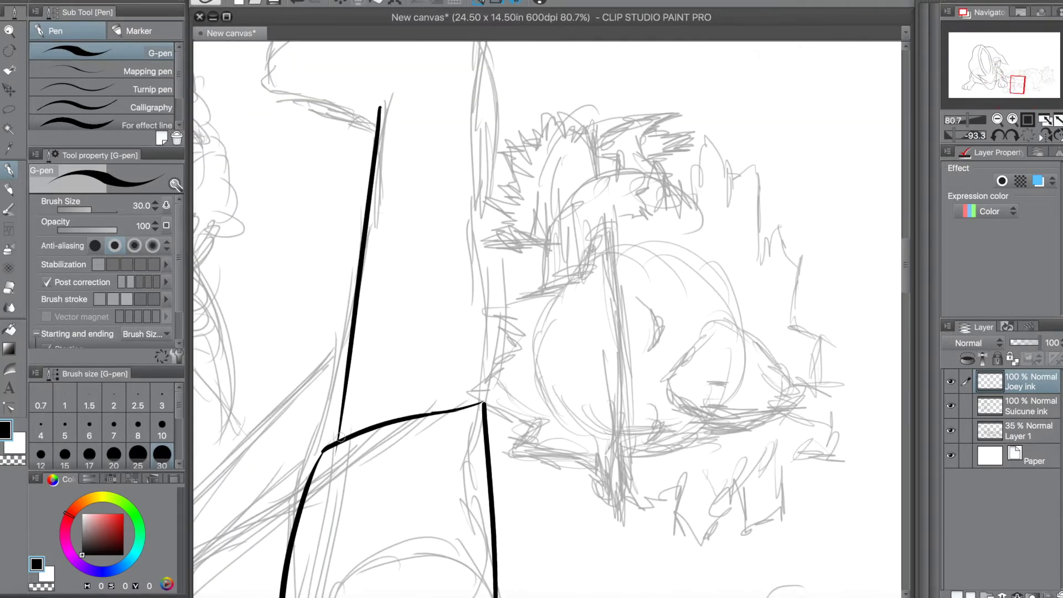
{"action": "scroll", "coordinate": [397, 131], "scroll_direction": "down", "scroll_amount": 5}
{"action": "scroll", "coordinate": [423, 91], "scroll_direction": "up", "scroll_amount": 5}
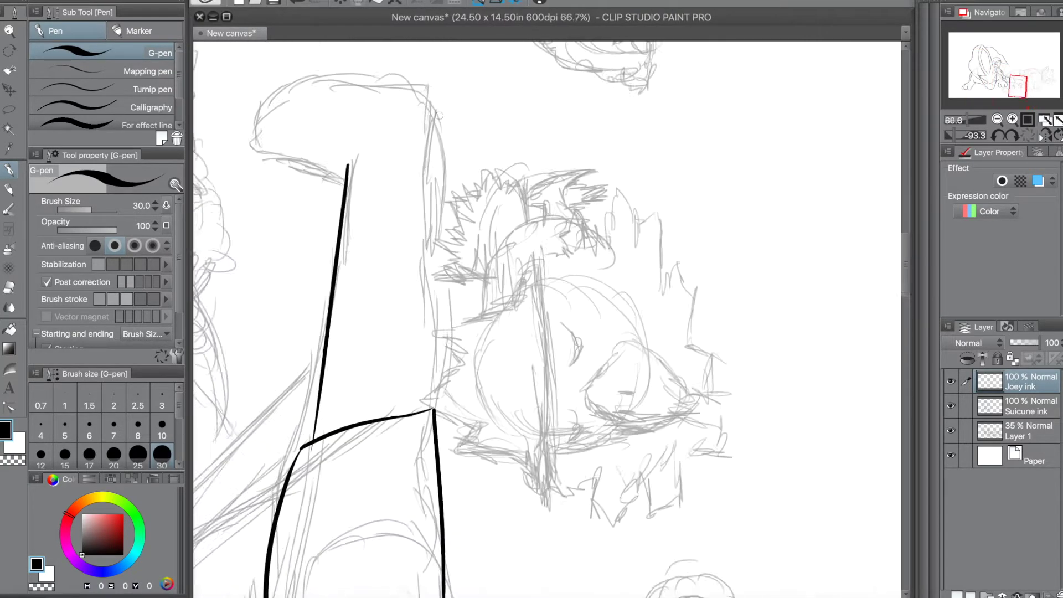
Ink the rounded heel and the lower edge of the extended leg from the ankle to the knee.
{"action": "mouse_move", "coordinate": [423, 87]}
{"action": "left_mouse_down"}
{"action": "mouse_move", "coordinate": [433, 198]}
{"action": "mouse_move", "coordinate": [427, 178]}
{"action": "mouse_move", "coordinate": [423, 280]}
{"action": "left_mouse_up"}
{"action": "key", "text": "ctrl+z"}
{"action": "key", "text": "ctrl+z"}
{"action": "left_click_drag", "start_coordinate": [427, 174], "coordinate": [431, 423]}
{"action": "key", "text": "ctrl+z"}
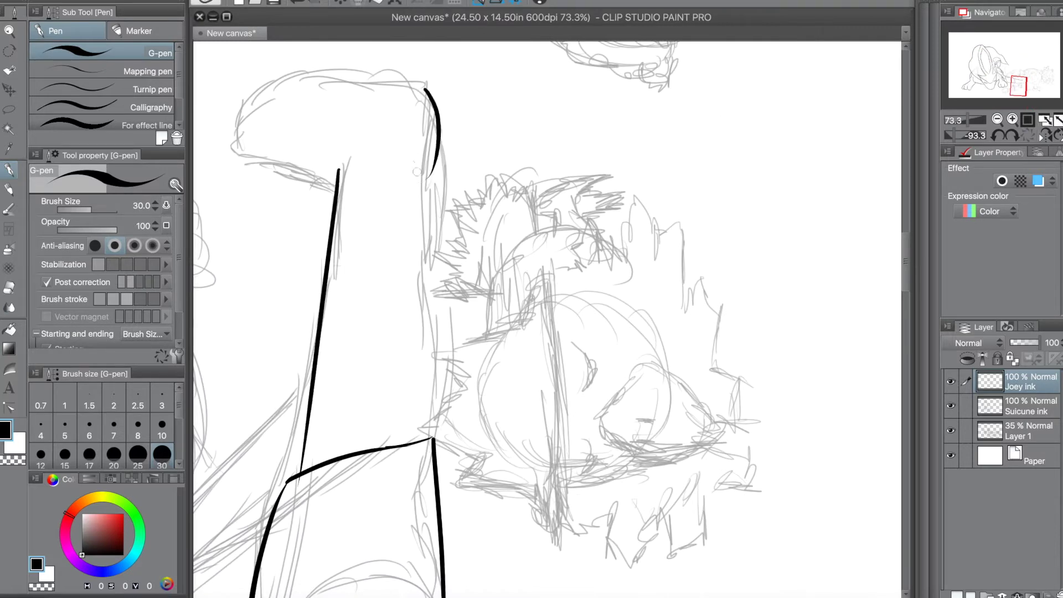
{"action": "left_click_drag", "start_coordinate": [418, 171], "coordinate": [431, 430]}
Ink the upright shoe at the end of the extended leg, following its sketched ankle, toe and sole.
{"action": "scroll", "coordinate": [326, 160], "scroll_direction": "down", "scroll_amount": 8}
{"action": "key", "text": "asciicircum"}
{"action": "key", "text": "asciicircum"}
{"action": "key", "text": "asciicircum"}
{"action": "key", "text": "asciicircum"}
{"action": "key", "text": "asciicircum"}
{"action": "key", "text": "asciicircum"}
{"action": "key", "text": "asciicircum"}
{"action": "key", "text": "asciicircum"}
{"action": "key", "text": "asciicircum"}
{"action": "key", "text": "asciicircum"}
{"action": "key", "text": "asciicircum"}
{"action": "key", "text": "asciicircum"}
{"action": "key", "text": "asciicircum"}
{"action": "key", "text": "asciicircum"}
{"action": "key", "text": "asciicircum"}
{"action": "key", "text": "asciicircum"}
{"action": "key", "text": "asciicircum"}
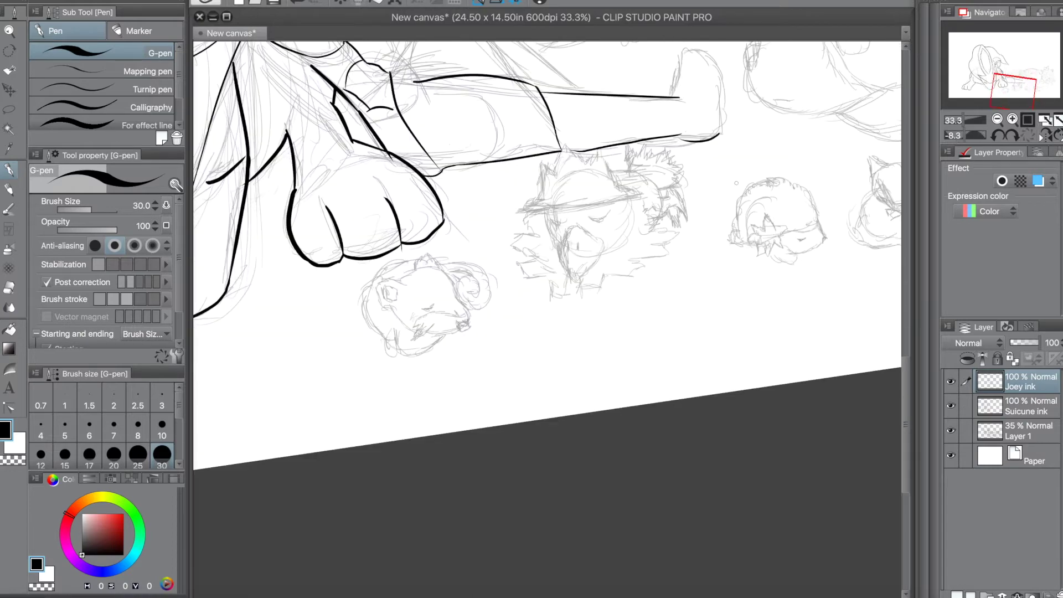
{"action": "left_click_drag", "start_coordinate": [561, 161], "coordinate": [574, 272]}
{"action": "scroll", "coordinate": [704, 130], "scroll_direction": "up", "scroll_amount": 10}
{"action": "mouse_move", "coordinate": [689, 202]}
{"action": "left_mouse_down"}
{"action": "mouse_move", "coordinate": [662, 313]}
{"action": "mouse_move", "coordinate": [695, 313]}
{"action": "left_mouse_up"}
{"action": "key", "text": "ctrl+z"}
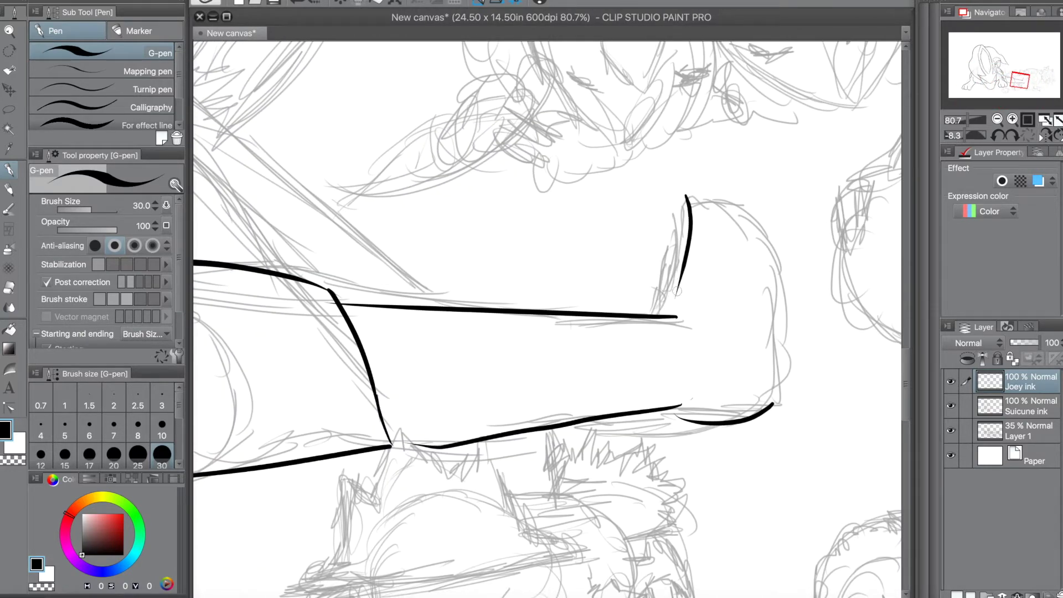
{"action": "key", "text": "ctrl+z"}
{"action": "mouse_move", "coordinate": [686, 195]}
{"action": "left_mouse_down"}
{"action": "mouse_move", "coordinate": [760, 234]}
{"action": "mouse_move", "coordinate": [765, 222]}
{"action": "left_mouse_up"}
{"action": "mouse_move", "coordinate": [760, 204]}
{"action": "left_mouse_down"}
{"action": "mouse_move", "coordinate": [783, 384]}
{"action": "mouse_move", "coordinate": [772, 404]}
{"action": "mouse_move", "coordinate": [777, 370]}
{"action": "left_mouse_up"}
{"action": "key", "text": "ctrl+z"}
{"action": "key", "text": "ctrl+z"}
{"action": "scroll", "coordinate": [110, 288], "scroll_direction": "down", "scroll_amount": 2}
{"action": "scroll", "coordinate": [507, 337], "scroll_direction": "down", "scroll_amount": 7}
{"action": "scroll", "coordinate": [510, 358], "scroll_direction": "up", "scroll_amount": 9}
{"action": "mouse_move", "coordinate": [503, 275]}
{"action": "left_mouse_down"}
{"action": "mouse_move", "coordinate": [541, 300]}
{"action": "mouse_move", "coordinate": [553, 423]}
{"action": "mouse_move", "coordinate": [502, 451]}
{"action": "mouse_move", "coordinate": [510, 475]}
{"action": "left_mouse_up"}
Ink the raised knee of the far leg with its thigh and sloping shin lines behind the extended leg.
{"action": "scroll", "coordinate": [528, 469], "scroll_direction": "down", "scroll_amount": 5}
{"action": "scroll", "coordinate": [308, 391], "scroll_direction": "up", "scroll_amount": 4}
{"action": "mouse_move", "coordinate": [260, 455]}
{"action": "left_mouse_down"}
{"action": "mouse_move", "coordinate": [468, 190]}
{"action": "mouse_move", "coordinate": [539, 321]}
{"action": "mouse_move", "coordinate": [570, 420]}
{"action": "left_mouse_up"}
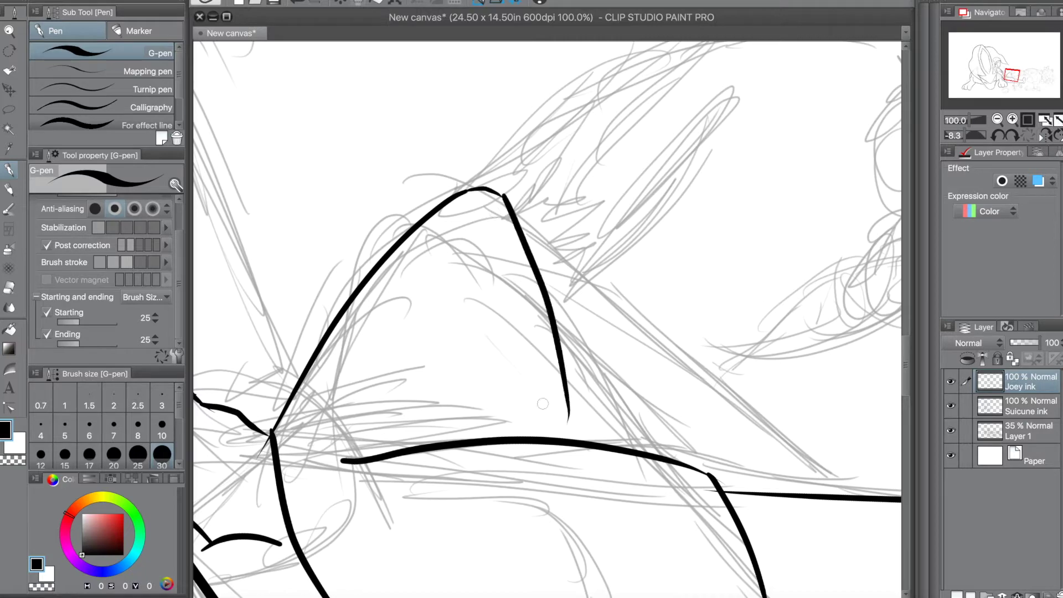
{"action": "key", "text": "ctrl+z"}
{"action": "left_click_drag", "start_coordinate": [512, 205], "coordinate": [824, 492]}
{"action": "scroll", "coordinate": [627, 468], "scroll_direction": "down", "scroll_amount": 4}
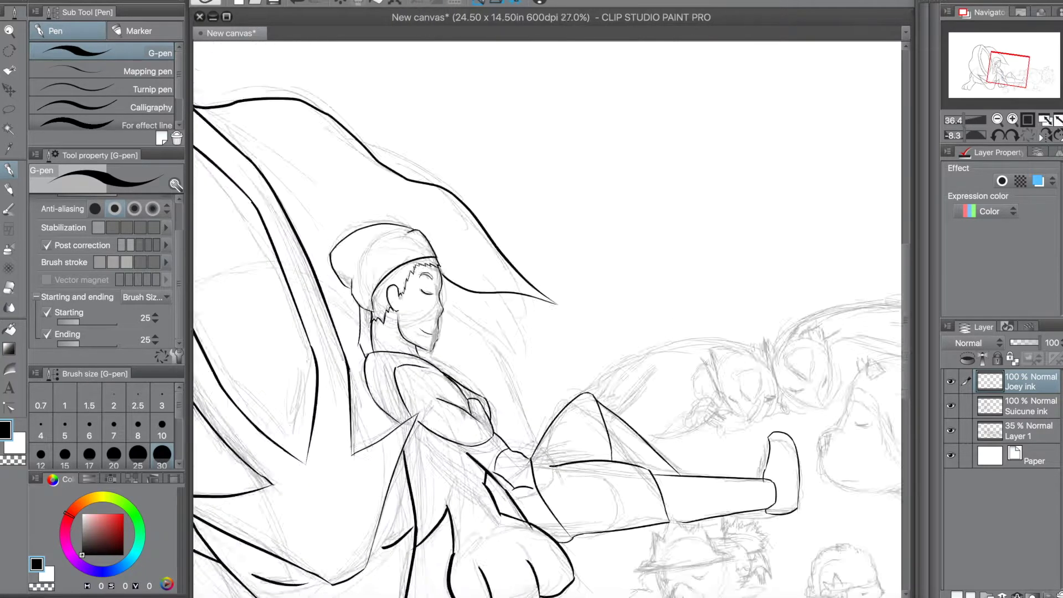
Hide the Layer 1 sketch to review the whole inked drawing, and show it again.
{"action": "scroll", "coordinate": [792, 451], "scroll_direction": "down", "scroll_amount": 2}
{"action": "left_click", "coordinate": [950, 429]}
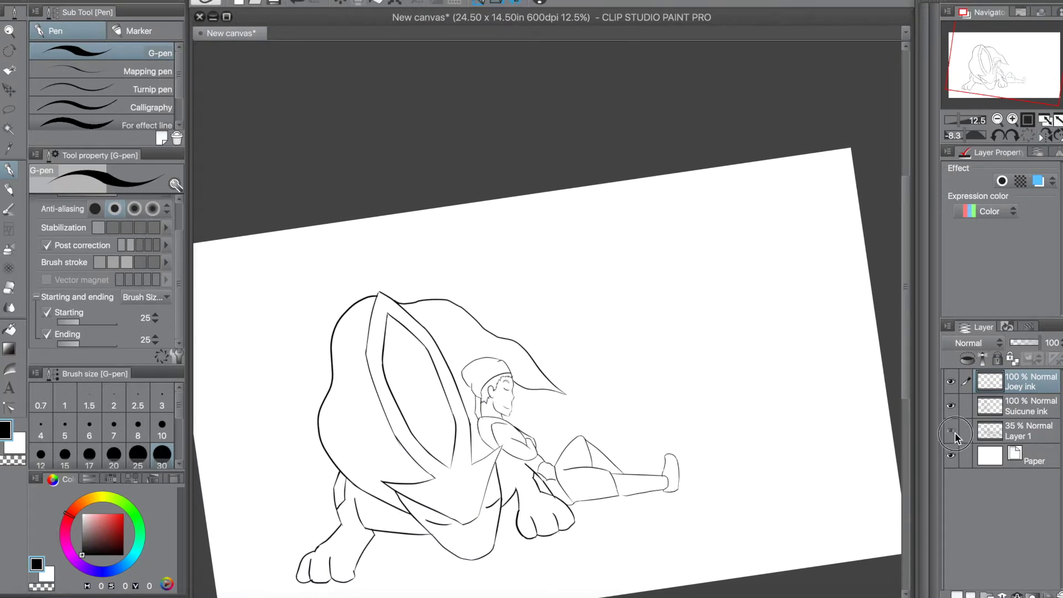
{"action": "left_click", "coordinate": [950, 430]}
Ink the long wavy mane strands hanging between the man's head and his raised knee.
{"action": "scroll", "coordinate": [537, 476], "scroll_direction": "up", "scroll_amount": 4}
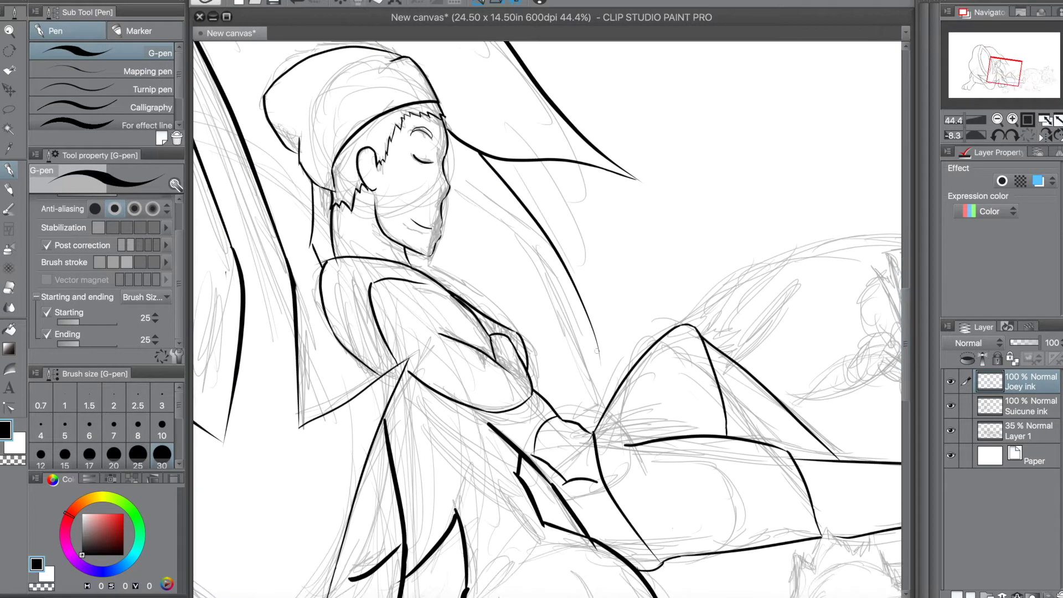
{"action": "left_click_drag", "start_coordinate": [590, 325], "coordinate": [609, 402]}
{"action": "left_click_drag", "start_coordinate": [509, 159], "coordinate": [649, 339]}
{"action": "mouse_move", "coordinate": [509, 189]}
{"action": "left_mouse_down"}
{"action": "mouse_move", "coordinate": [581, 274]}
{"action": "mouse_move", "coordinate": [621, 381]}
{"action": "left_mouse_up"}
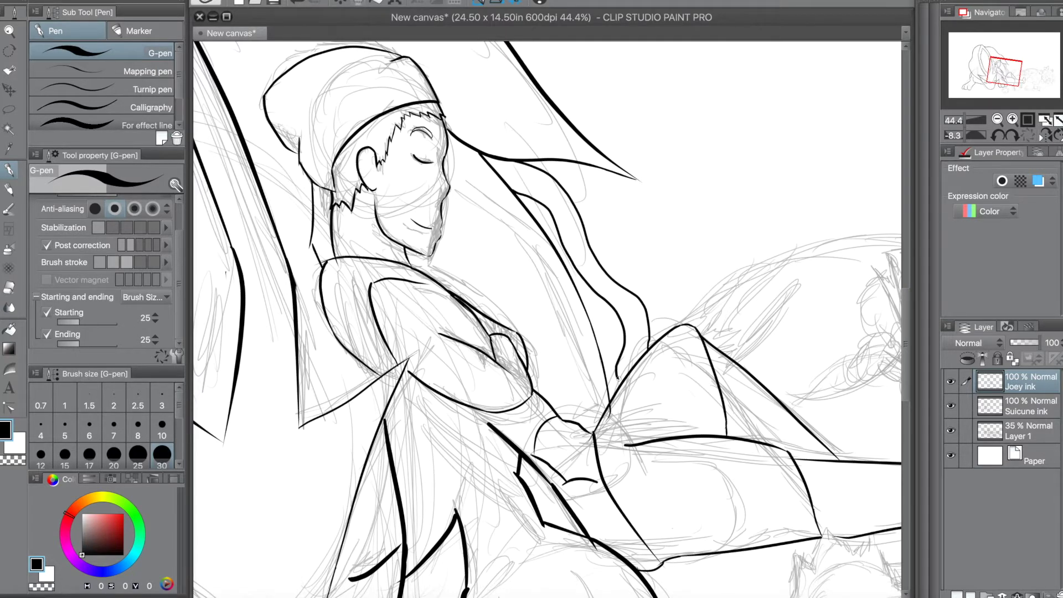
Add a new raster layer named Rattata ink above the Joey ink layer.
{"action": "scroll", "coordinate": [690, 351], "scroll_direction": "down", "scroll_amount": 5}
{"action": "right_click", "coordinate": [956, 378]}
{"action": "mouse_move", "coordinate": [794, 126]}
{"action": "left_click", "coordinate": [620, 125]}
{"action": "key", "text": "BackSpace"}
{"action": "type", "text": "Rattata ink"}
{"action": "key", "text": "Return"}
{"action": "left_click", "coordinate": [951, 406]}
{"action": "left_click", "coordinate": [950, 405]}
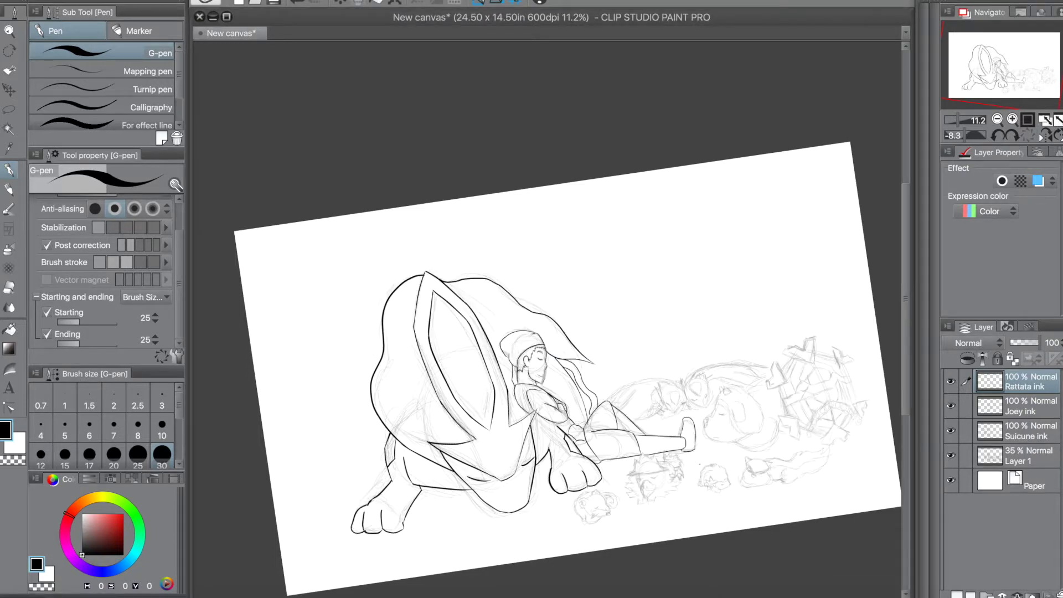
Lasso the curled Rattata sketch beside Suicune's paw, put it on its own layer, and hide Layer 1.
{"action": "scroll", "coordinate": [590, 487], "scroll_direction": "up", "scroll_amount": 4}
{"action": "scroll", "coordinate": [590, 487], "scroll_direction": "down", "scroll_amount": 4}
{"action": "key", "text": "m"}
{"action": "mouse_move", "coordinate": [632, 405]}
{"action": "left_mouse_down"}
{"action": "mouse_move", "coordinate": [554, 349]}
{"action": "mouse_move", "coordinate": [640, 340]}
{"action": "mouse_move", "coordinate": [631, 412]}
{"action": "left_mouse_up"}
{"action": "left_click", "coordinate": [983, 467]}
{"action": "key", "text": "ctrl+c"}
{"action": "key", "text": "ctrl+v"}
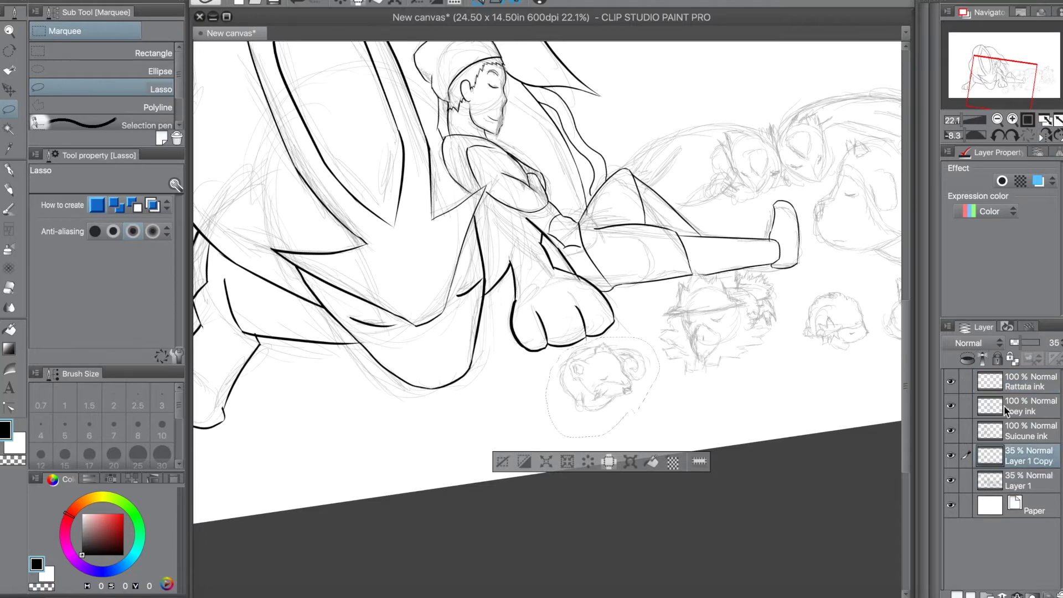
{"action": "left_click", "coordinate": [950, 480]}
{"action": "scroll", "coordinate": [620, 360], "scroll_direction": "up", "scroll_amount": 4}
{"action": "left_click", "coordinate": [1028, 387]}
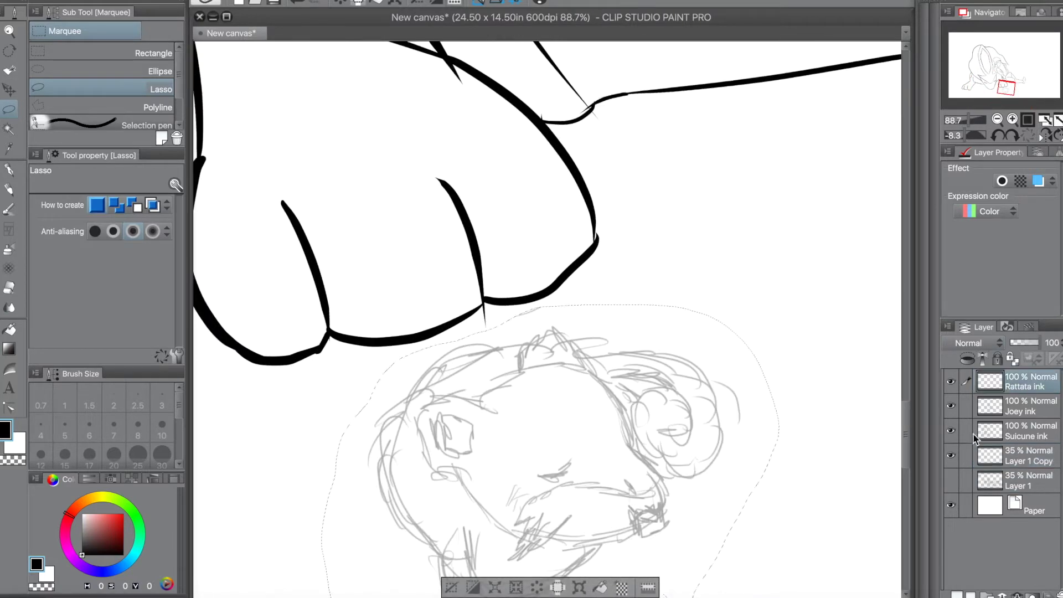
Ink the Rattata's ears, forehead and snout outline on the Rattata ink layer with the G-pen.
{"action": "key", "text": "p"}
{"action": "left_click_drag", "start_coordinate": [433, 395], "coordinate": [431, 485]}
{"action": "key", "text": "ctrl+z"}
{"action": "left_click_drag", "start_coordinate": [436, 396], "coordinate": [457, 475]}
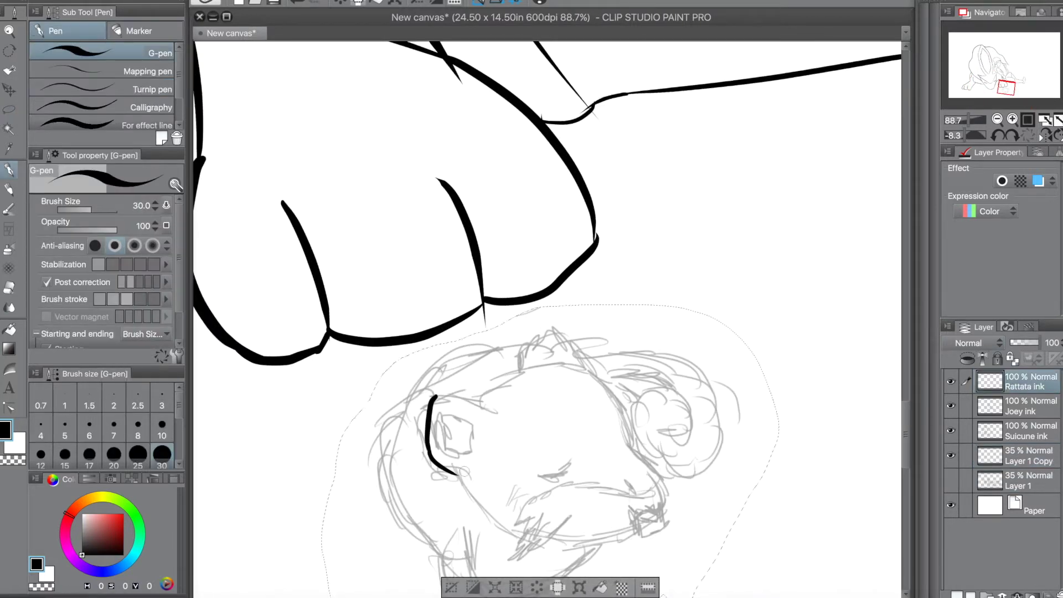
{"action": "key", "text": "ctrl+z"}
{"action": "mouse_move", "coordinate": [478, 399]}
{"action": "left_mouse_down"}
{"action": "mouse_move", "coordinate": [543, 366]}
{"action": "mouse_move", "coordinate": [518, 368]}
{"action": "mouse_move", "coordinate": [564, 368]}
{"action": "mouse_move", "coordinate": [636, 454]}
{"action": "left_mouse_up"}
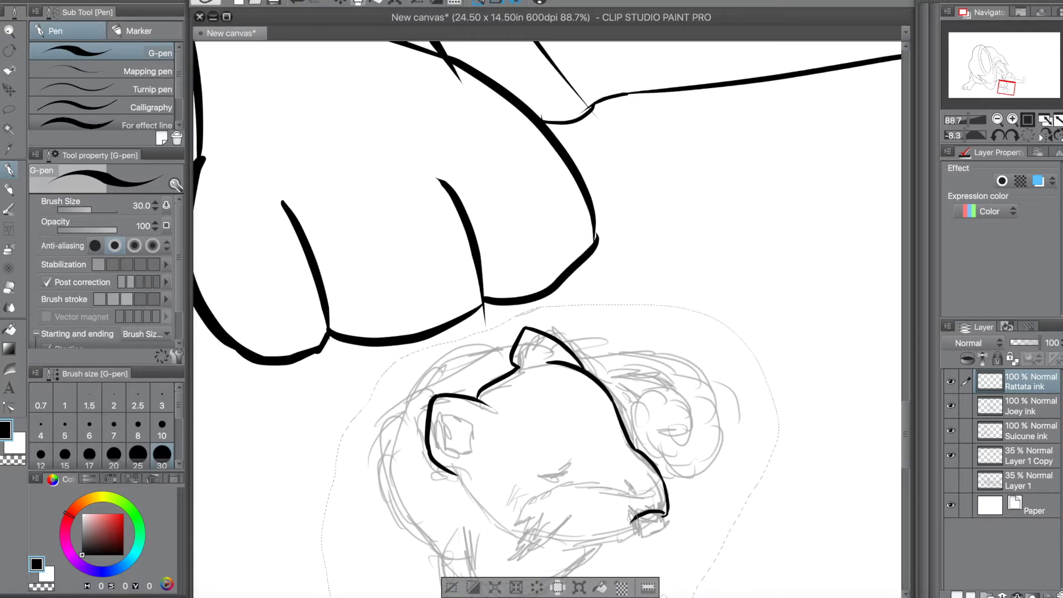
Ink the Rattata's muzzle, nose and cheek tuft, its closed eye, inner ear and cheek line.
{"action": "left_click_drag", "start_coordinate": [551, 537], "coordinate": [636, 532]}
{"action": "left_click_drag", "start_coordinate": [569, 519], "coordinate": [533, 562]}
{"action": "left_click_drag", "start_coordinate": [525, 518], "coordinate": [659, 477]}
{"action": "left_click_drag", "start_coordinate": [538, 473], "coordinate": [580, 457]}
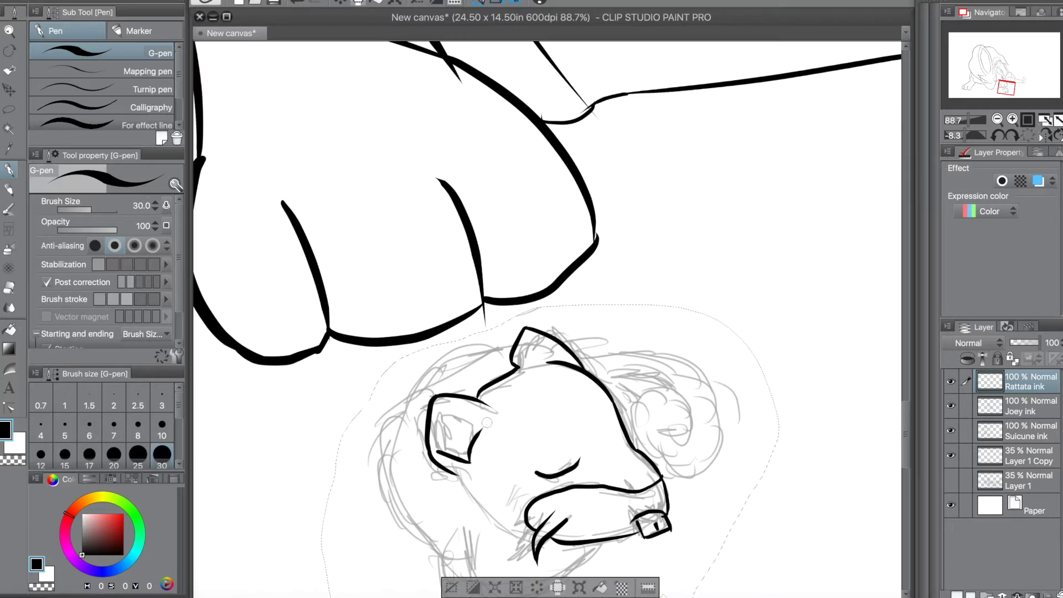
{"action": "left_click_drag", "start_coordinate": [441, 406], "coordinate": [476, 446]}
{"action": "left_click_drag", "start_coordinate": [453, 472], "coordinate": [501, 538]}
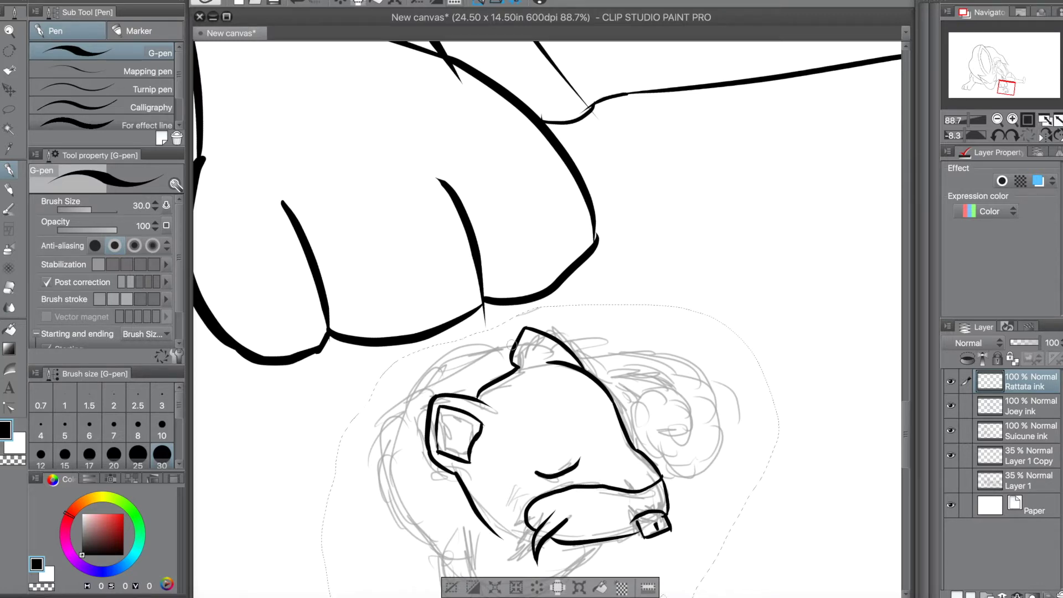
Ink the Rattata's curved back, the rounded underside of its body and the small paw line.
{"action": "left_click_drag", "start_coordinate": [374, 442], "coordinate": [412, 559]}
{"action": "key", "text": "super+z"}
{"action": "left_click_drag", "start_coordinate": [514, 346], "coordinate": [411, 539]}
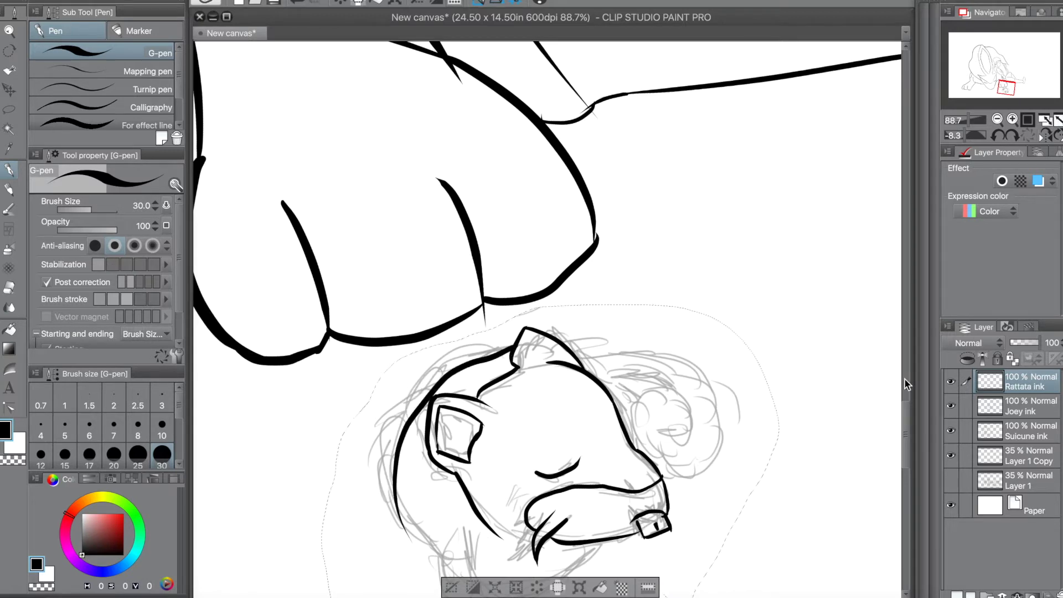
{"action": "left_click_drag", "start_coordinate": [905, 423], "coordinate": [905, 458]}
{"action": "mouse_move", "coordinate": [401, 231]}
{"action": "left_mouse_down"}
{"action": "mouse_move", "coordinate": [480, 299]}
{"action": "mouse_move", "coordinate": [600, 250]}
{"action": "left_mouse_up"}
{"action": "left_click_drag", "start_coordinate": [513, 264], "coordinate": [557, 247]}
Ink the Rattata's spiral tail curling behind its head.
{"action": "mouse_move", "coordinate": [566, 54]}
{"action": "left_mouse_down"}
{"action": "mouse_move", "coordinate": [722, 144]}
{"action": "mouse_move", "coordinate": [664, 191]}
{"action": "left_mouse_up"}
{"action": "mouse_move", "coordinate": [637, 130]}
{"action": "left_mouse_down"}
{"action": "mouse_move", "coordinate": [647, 106]}
{"action": "mouse_move", "coordinate": [676, 162]}
{"action": "mouse_move", "coordinate": [658, 152]}
{"action": "mouse_move", "coordinate": [687, 101]}
{"action": "mouse_move", "coordinate": [671, 104]}
{"action": "left_mouse_up"}
{"action": "key", "text": "super+z"}
{"action": "left_click_drag", "start_coordinate": [667, 88], "coordinate": [696, 108]}
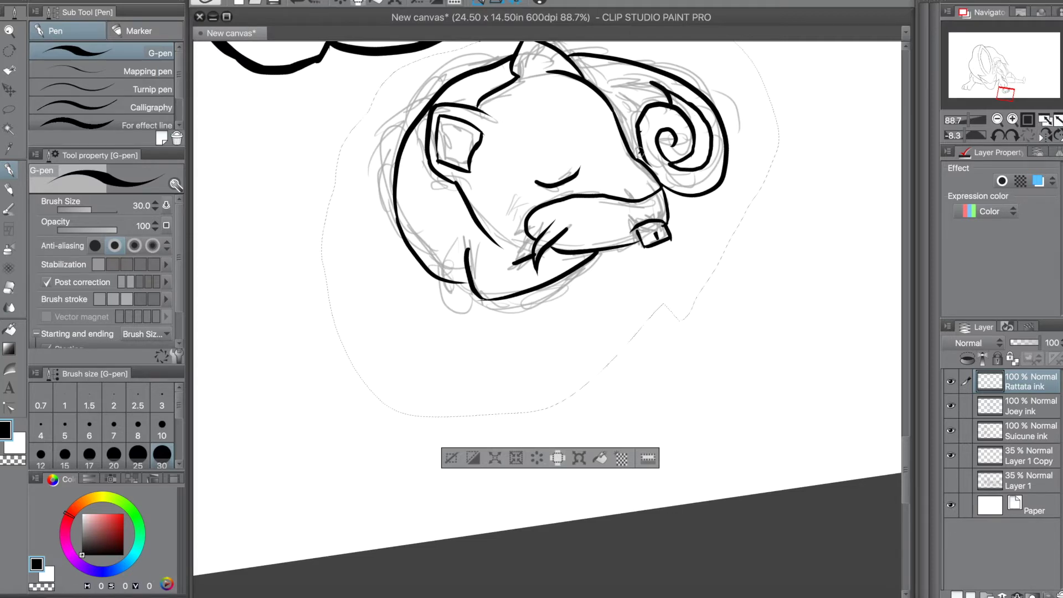
Lasso the Murkrow sketch below the man's leg onto its own layer, and hide Layer 1 and the Rattata sketch.
{"action": "scroll", "coordinate": [635, 128], "scroll_direction": "down", "scroll_amount": 12}
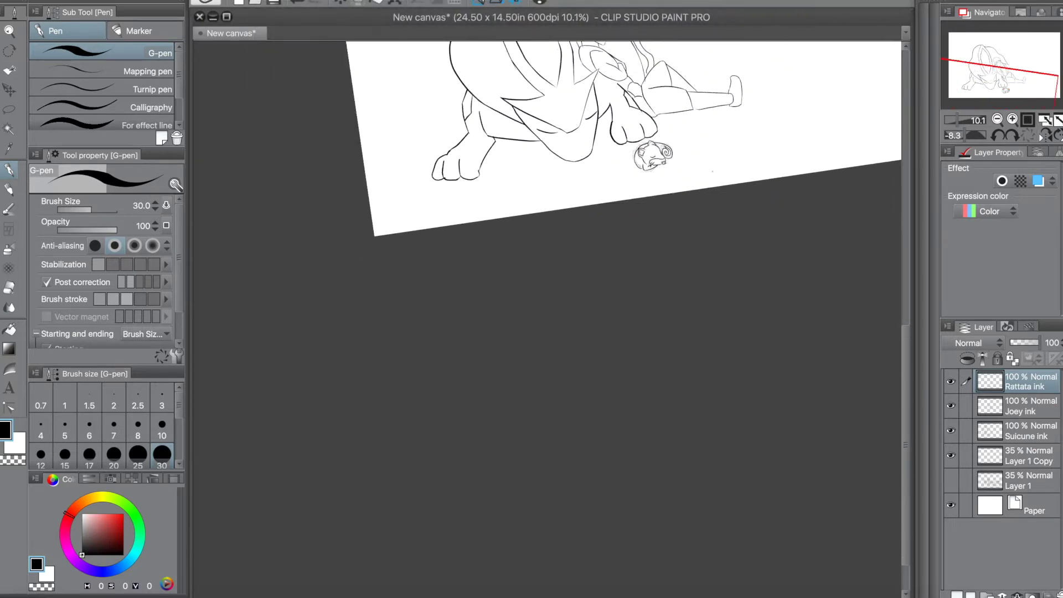
{"action": "scroll", "coordinate": [719, 88], "scroll_direction": "up", "scroll_amount": 6}
{"action": "key", "text": "m"}
{"action": "mouse_move", "coordinate": [622, 385]}
{"action": "left_mouse_down"}
{"action": "mouse_move", "coordinate": [547, 217]}
{"action": "mouse_move", "coordinate": [675, 169]}
{"action": "mouse_move", "coordinate": [669, 374]}
{"action": "mouse_move", "coordinate": [636, 390]}
{"action": "left_mouse_up"}
{"action": "left_click", "coordinate": [1024, 480]}
{"action": "key", "text": "Delete"}
{"action": "key", "text": "ctrl+v"}
{"action": "left_click", "coordinate": [950, 505]}
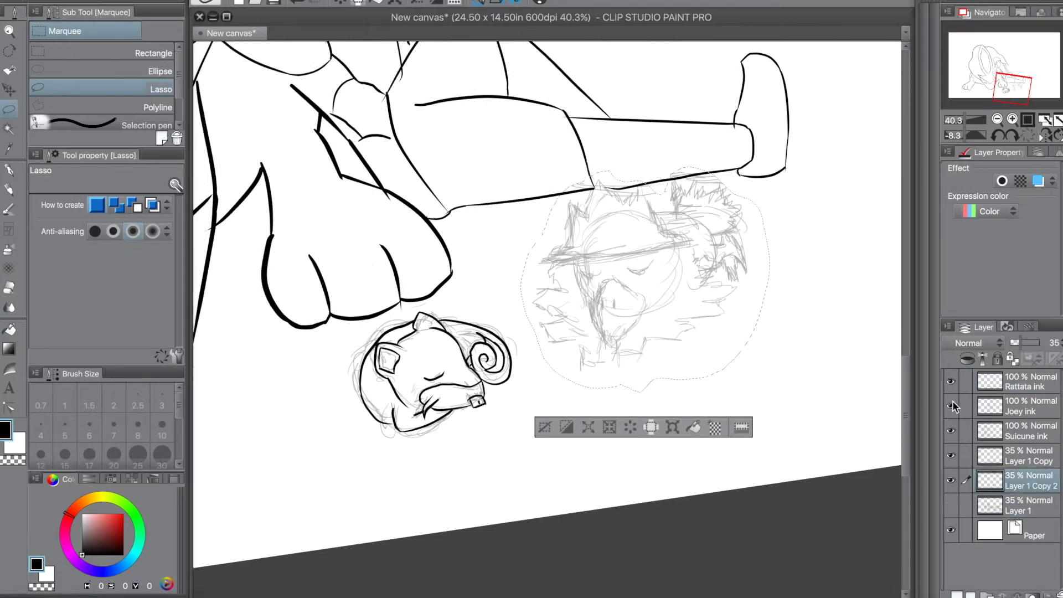
{"action": "left_click", "coordinate": [950, 455]}
Add a new raster layer named Murkrow ink above the Rattata ink layer.
{"action": "scroll", "coordinate": [592, 219], "scroll_direction": "down", "scroll_amount": 8}
{"action": "scroll", "coordinate": [600, 208], "scroll_direction": "up", "scroll_amount": 15}
{"action": "key", "text": "p"}
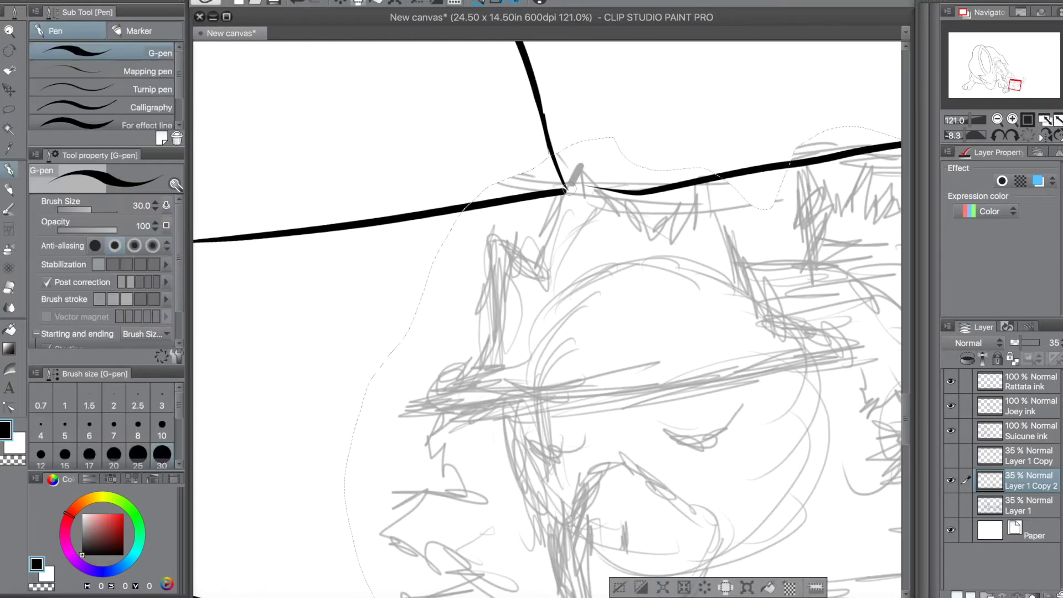
{"action": "right_click", "coordinate": [989, 382]}
{"action": "left_click", "coordinate": [744, 101]}
{"action": "type", "text": "Murkrow ink"}
{"action": "key", "text": "Return"}
Ink Murkrow's pointed hat-shaped crest and its wide curved brim, undoing the stray strokes.
{"action": "left_click_drag", "start_coordinate": [525, 302], "coordinate": [581, 167]}
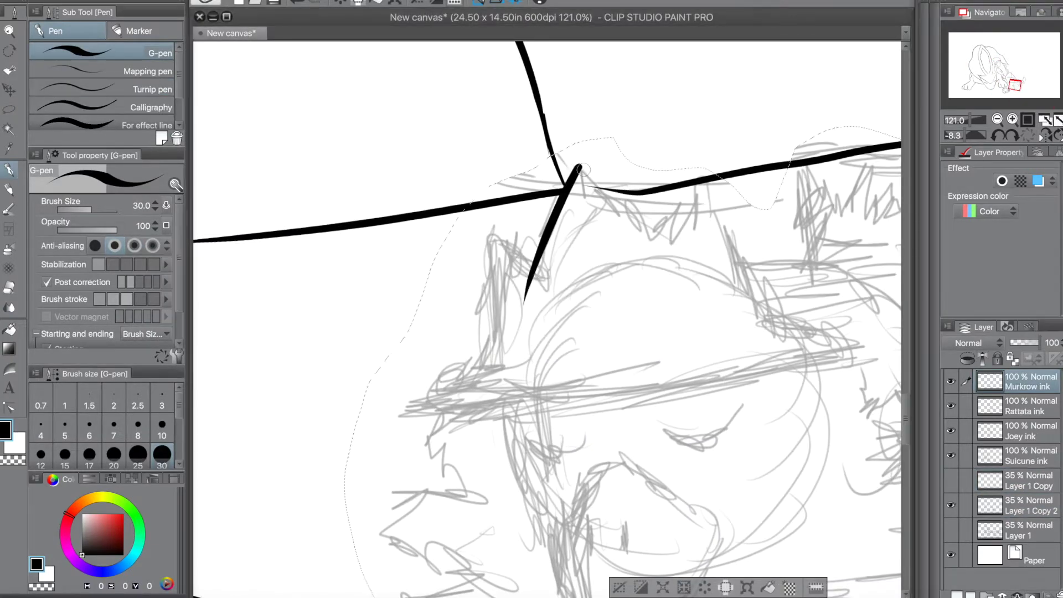
{"action": "left_click_drag", "start_coordinate": [660, 227], "coordinate": [781, 320]}
{"action": "left_click_drag", "start_coordinate": [526, 294], "coordinate": [507, 242]}
{"action": "key", "text": "ctrl+z"}
{"action": "left_click_drag", "start_coordinate": [523, 299], "coordinate": [480, 353]}
{"action": "key", "text": "ctrl+z"}
{"action": "key", "text": "ctrl+z"}
{"action": "mouse_move", "coordinate": [492, 236]}
{"action": "left_mouse_down"}
{"action": "mouse_move", "coordinate": [448, 401]}
{"action": "mouse_move", "coordinate": [446, 387]}
{"action": "mouse_move", "coordinate": [393, 426]}
{"action": "mouse_move", "coordinate": [767, 389]}
{"action": "left_mouse_up"}
{"action": "mouse_move", "coordinate": [780, 320]}
{"action": "left_mouse_down"}
{"action": "mouse_move", "coordinate": [879, 361]}
{"action": "mouse_move", "coordinate": [750, 390]}
{"action": "left_mouse_up"}
{"action": "key", "text": "ctrl+z"}
{"action": "mouse_move", "coordinate": [879, 363]}
{"action": "left_mouse_down"}
{"action": "mouse_move", "coordinate": [747, 394]}
{"action": "mouse_move", "coordinate": [804, 382]}
{"action": "left_mouse_up"}
{"action": "key", "text": "ctrl+z"}
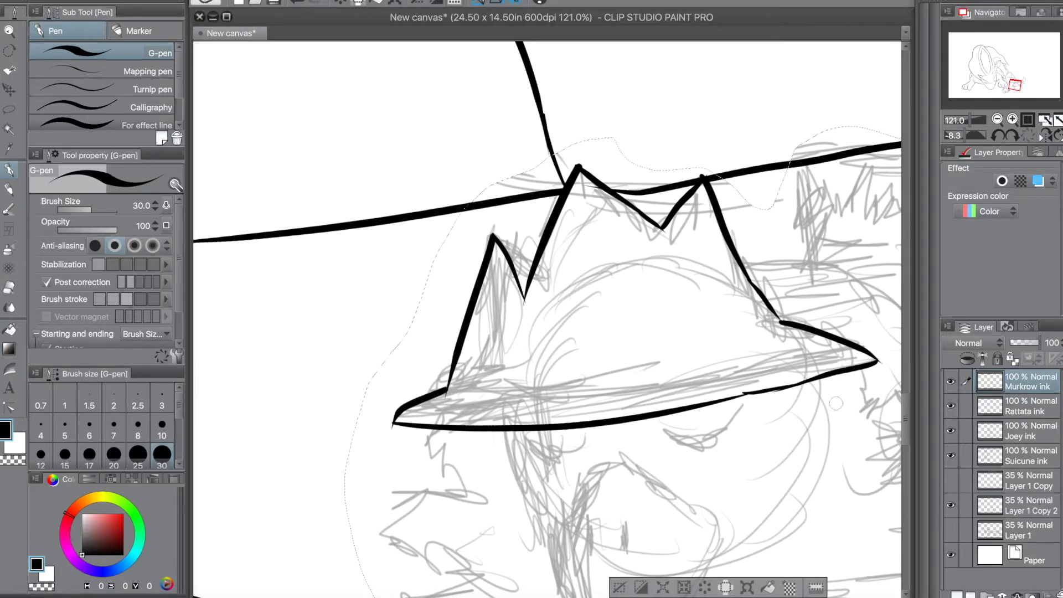
Ink the near side of Murkrow's face below the brim and the jagged ruff feathers beside the beak.
{"action": "left_click_drag", "start_coordinate": [501, 425], "coordinate": [550, 532]}
{"action": "scroll", "coordinate": [902, 429], "scroll_direction": "down", "scroll_amount": 5}
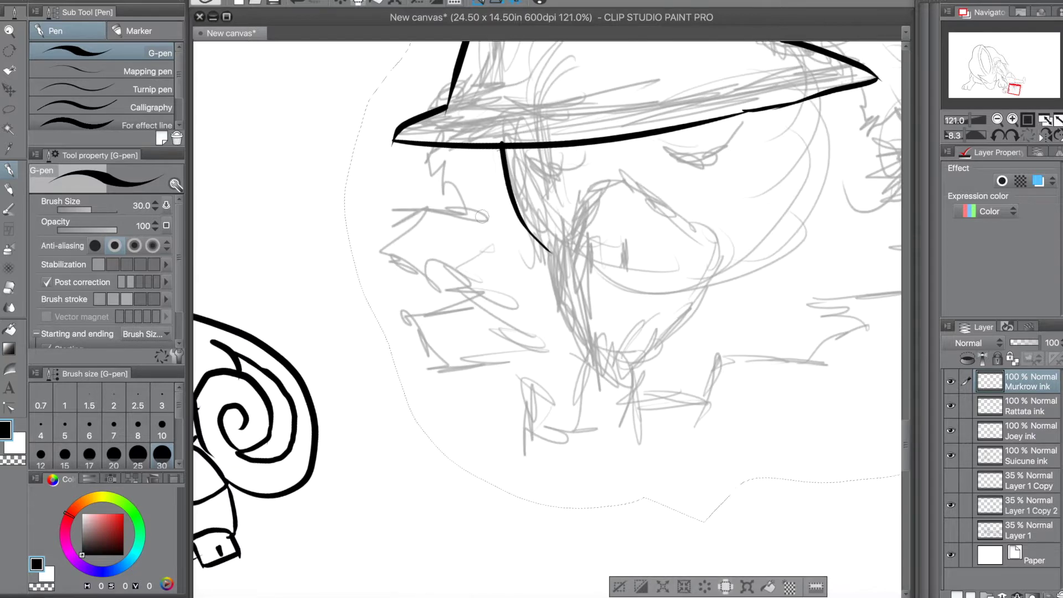
{"action": "mouse_move", "coordinate": [435, 263]}
{"action": "left_mouse_down"}
{"action": "mouse_move", "coordinate": [476, 272]}
{"action": "mouse_move", "coordinate": [437, 324]}
{"action": "mouse_move", "coordinate": [442, 313]}
{"action": "mouse_move", "coordinate": [489, 325]}
{"action": "mouse_move", "coordinate": [519, 306]}
{"action": "mouse_move", "coordinate": [512, 358]}
{"action": "mouse_move", "coordinate": [590, 377]}
{"action": "left_mouse_up"}
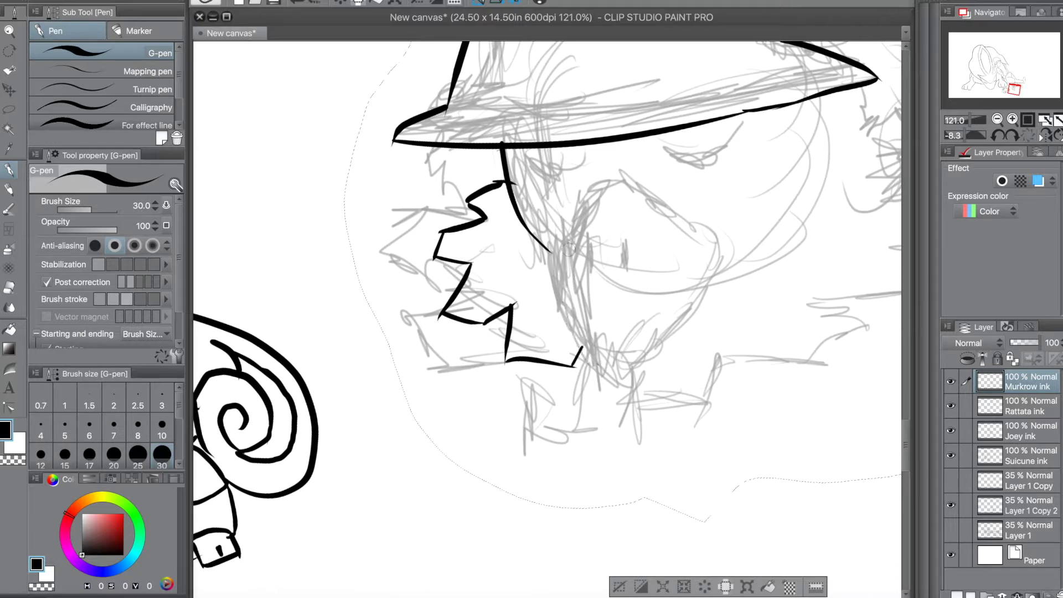
Ink Murkrow's large beak with its mouth line and two nostril marks.
{"action": "mouse_move", "coordinate": [605, 184]}
{"action": "left_mouse_down"}
{"action": "mouse_move", "coordinate": [560, 245]}
{"action": "mouse_move", "coordinate": [594, 379]}
{"action": "mouse_move", "coordinate": [561, 307]}
{"action": "mouse_move", "coordinate": [603, 363]}
{"action": "mouse_move", "coordinate": [661, 291]}
{"action": "mouse_move", "coordinate": [642, 324]}
{"action": "mouse_move", "coordinate": [688, 282]}
{"action": "left_mouse_up"}
{"action": "mouse_move", "coordinate": [603, 182]}
{"action": "left_mouse_down"}
{"action": "mouse_move", "coordinate": [711, 240]}
{"action": "mouse_move", "coordinate": [698, 232]}
{"action": "mouse_move", "coordinate": [709, 277]}
{"action": "mouse_move", "coordinate": [642, 329]}
{"action": "left_mouse_up"}
{"action": "left_click_drag", "start_coordinate": [585, 239], "coordinate": [591, 277]}
{"action": "left_click_drag", "start_coordinate": [626, 247], "coordinate": [611, 281]}
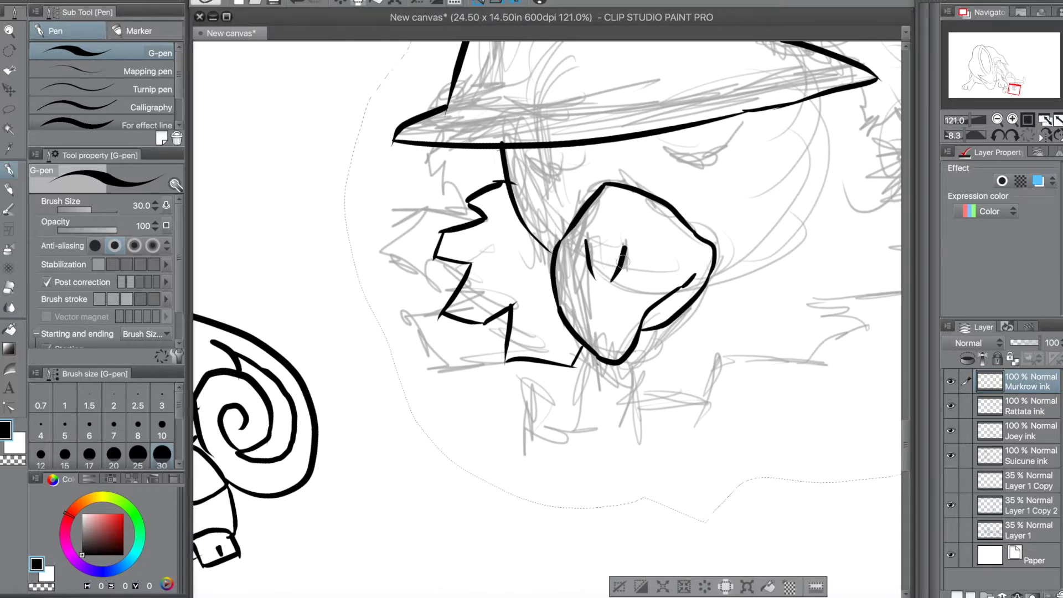
Ink the curved far side of Murkrow's face and its two closed eyes beneath the brim.
{"action": "left_click_drag", "start_coordinate": [815, 99], "coordinate": [720, 276]}
{"action": "key", "text": "super+z"}
{"action": "key", "text": "ctrl+z"}
{"action": "left_click_drag", "start_coordinate": [669, 162], "coordinate": [734, 147]}
{"action": "left_click_drag", "start_coordinate": [524, 164], "coordinate": [587, 176]}
Ink the jagged ruff feathers running from under Murkrow's beak up the far side of its face.
{"action": "mouse_move", "coordinate": [647, 333]}
{"action": "left_mouse_down"}
{"action": "mouse_move", "coordinate": [703, 387]}
{"action": "mouse_move", "coordinate": [695, 376]}
{"action": "mouse_move", "coordinate": [737, 334]}
{"action": "mouse_move", "coordinate": [781, 388]}
{"action": "mouse_move", "coordinate": [798, 349]}
{"action": "mouse_move", "coordinate": [819, 362]}
{"action": "mouse_move", "coordinate": [802, 307]}
{"action": "left_mouse_up"}
{"action": "mouse_move", "coordinate": [803, 308]}
{"action": "left_mouse_down"}
{"action": "mouse_move", "coordinate": [871, 314]}
{"action": "mouse_move", "coordinate": [871, 262]}
{"action": "left_mouse_up"}
{"action": "key", "text": "super+z"}
{"action": "mouse_move", "coordinate": [710, 597]}
{"action": "left_mouse_down"}
{"action": "mouse_move", "coordinate": [740, 597]}
{"action": "mouse_move", "coordinate": [729, 596]}
{"action": "left_mouse_up"}
{"action": "left_click_drag", "start_coordinate": [564, 267], "coordinate": [534, 253]}
{"action": "left_click_drag", "start_coordinate": [534, 254], "coordinate": [605, 236]}
{"action": "left_click_drag", "start_coordinate": [599, 237], "coordinate": [590, 207]}
{"action": "mouse_move", "coordinate": [594, 209]}
{"action": "left_mouse_down"}
{"action": "mouse_move", "coordinate": [531, 203]}
{"action": "mouse_move", "coordinate": [565, 175]}
{"action": "mouse_move", "coordinate": [563, 153]}
{"action": "left_mouse_up"}
{"action": "left_click_drag", "start_coordinate": [563, 155], "coordinate": [540, 160]}
Ink Murkrow's rounded back from behind the crest down to the ruff feathers.
{"action": "left_click_drag", "start_coordinate": [906, 437], "coordinate": [906, 410]}
{"action": "left_click_drag", "start_coordinate": [442, 285], "coordinate": [513, 273]}
{"action": "key", "text": "ctrl+z"}
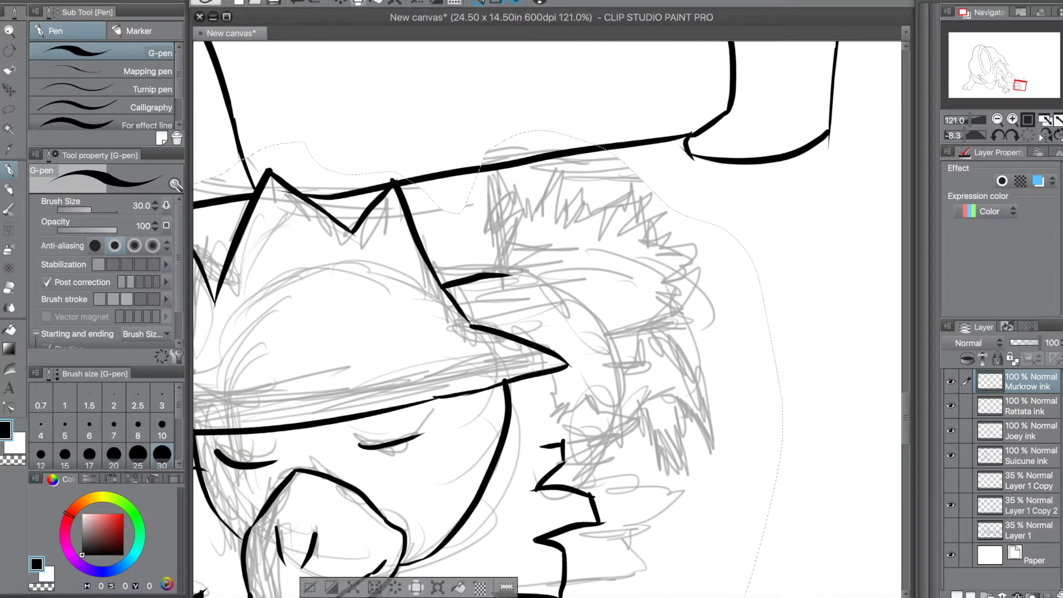
{"action": "mouse_move", "coordinate": [504, 274]}
{"action": "left_mouse_down"}
{"action": "mouse_move", "coordinate": [607, 421]}
{"action": "mouse_move", "coordinate": [568, 467]}
{"action": "mouse_move", "coordinate": [594, 450]}
{"action": "left_mouse_up"}
Ink Murkrow's pointed tail feathers and the spiky plumage fanning out behind its back.
{"action": "left_click_drag", "start_coordinate": [622, 415], "coordinate": [644, 387]}
{"action": "mouse_move", "coordinate": [617, 357]}
{"action": "left_mouse_down"}
{"action": "mouse_move", "coordinate": [705, 350]}
{"action": "mouse_move", "coordinate": [731, 360]}
{"action": "left_mouse_up"}
{"action": "left_click_drag", "start_coordinate": [731, 359], "coordinate": [692, 354]}
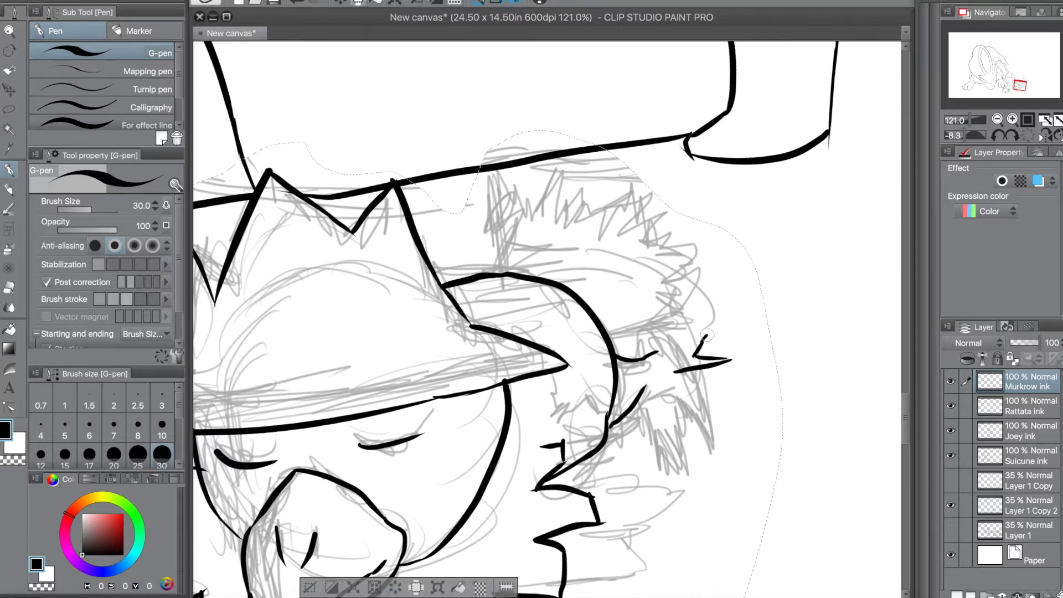
{"action": "left_click_drag", "start_coordinate": [683, 365], "coordinate": [622, 407]}
{"action": "mouse_move", "coordinate": [510, 271]}
{"action": "left_mouse_down"}
{"action": "mouse_move", "coordinate": [536, 211]}
{"action": "mouse_move", "coordinate": [547, 217]}
{"action": "mouse_move", "coordinate": [585, 183]}
{"action": "mouse_move", "coordinate": [583, 214]}
{"action": "mouse_move", "coordinate": [633, 183]}
{"action": "mouse_move", "coordinate": [633, 261]}
{"action": "mouse_move", "coordinate": [669, 248]}
{"action": "mouse_move", "coordinate": [677, 290]}
{"action": "mouse_move", "coordinate": [631, 328]}
{"action": "left_mouse_up"}
Hide the Murkrow sketch layer and show the Layer 1 sketch again.
{"action": "scroll", "coordinate": [560, 362], "scroll_direction": "down", "scroll_amount": 5}
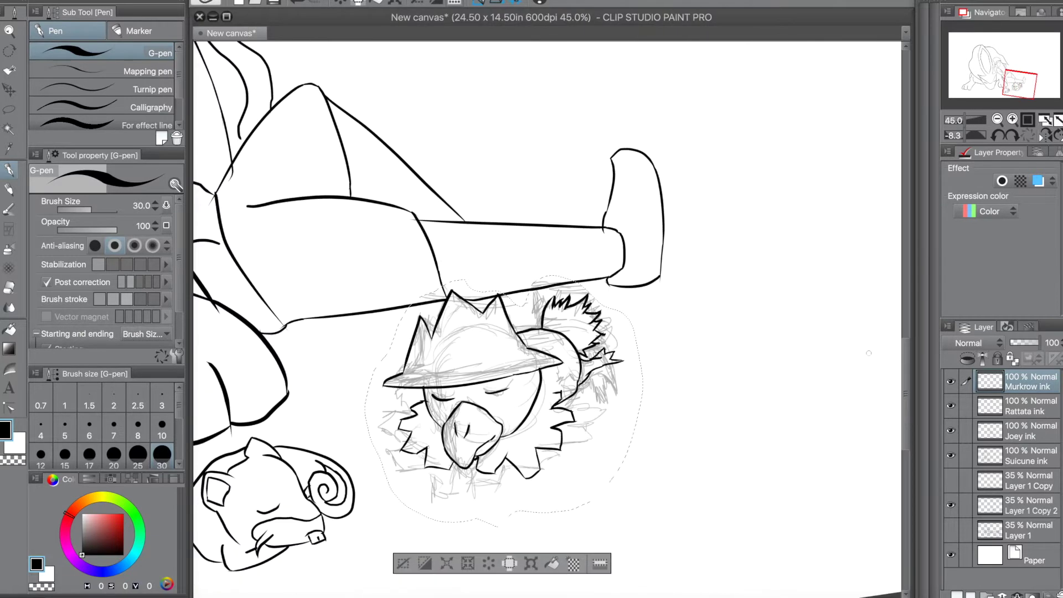
{"action": "left_click", "coordinate": [951, 506]}
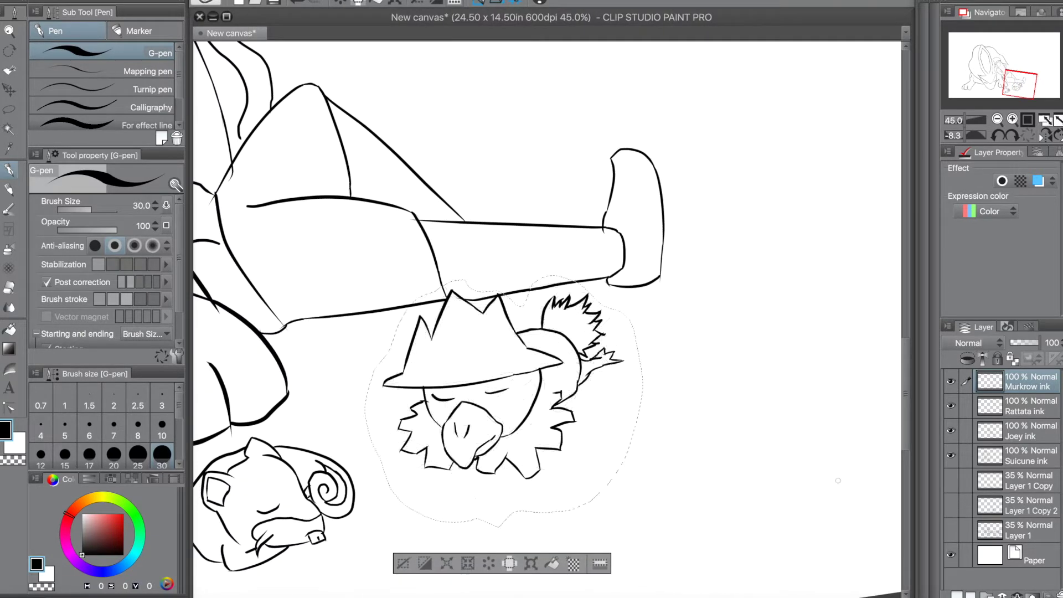
{"action": "scroll", "coordinate": [689, 434], "scroll_direction": "down", "scroll_amount": 4}
{"action": "left_click", "coordinate": [950, 530]}
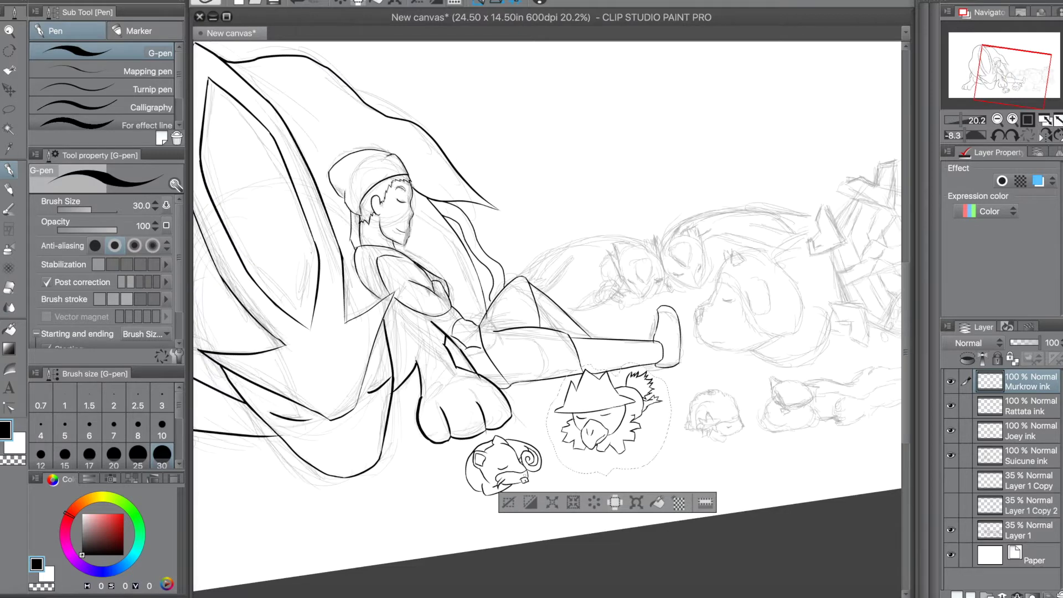
Lasso the small Shaymin sketch beyond Murkrow and move it from Layer 1 onto its own layer.
{"action": "key", "text": "m"}
{"action": "mouse_move", "coordinate": [739, 451]}
{"action": "left_mouse_down"}
{"action": "mouse_move", "coordinate": [678, 412]}
{"action": "mouse_move", "coordinate": [734, 386]}
{"action": "mouse_move", "coordinate": [730, 452]}
{"action": "left_mouse_up"}
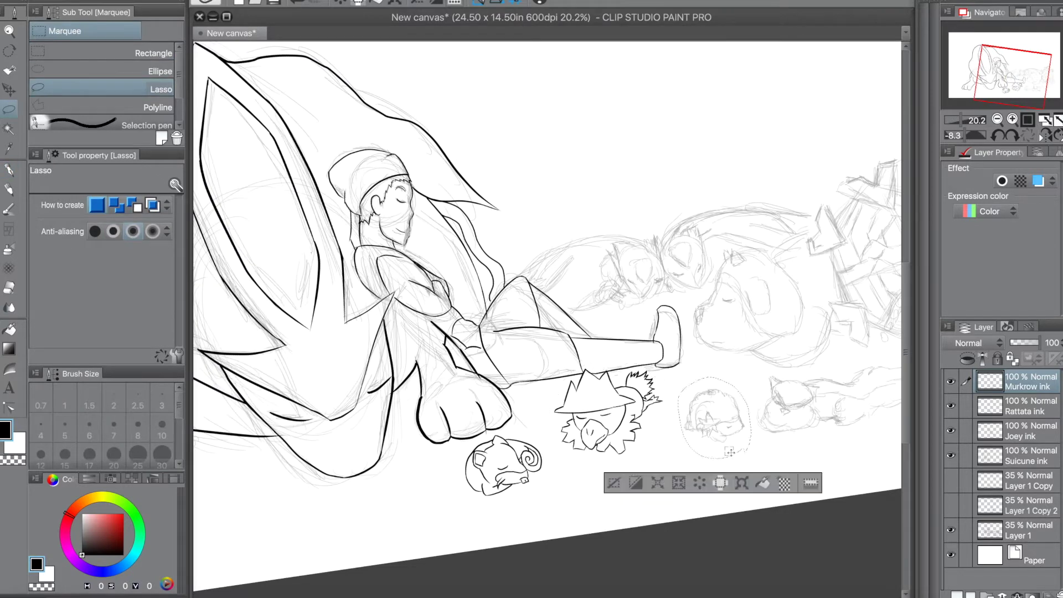
{"action": "left_click", "coordinate": [1024, 531]}
{"action": "key", "text": "super+x"}
{"action": "key", "text": "super+v"}
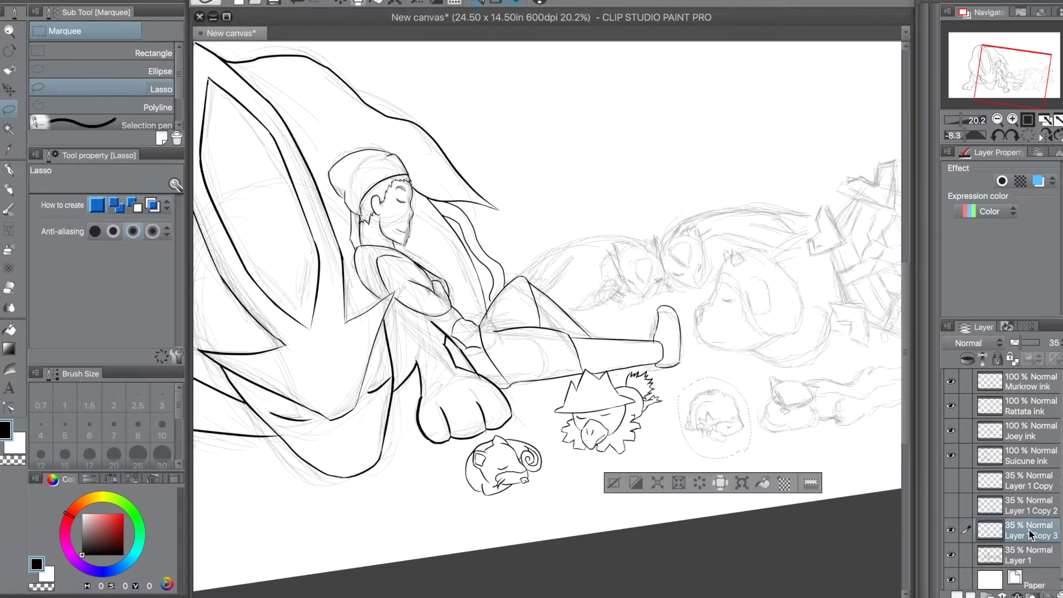
Add a new raster layer named Shaymin ink above the Murkrow ink layer.
{"action": "left_click", "coordinate": [1023, 382]}
{"action": "left_click", "coordinate": [947, 327]}
{"action": "mouse_move", "coordinate": [801, 126]}
{"action": "left_click", "coordinate": [630, 129]}
{"action": "key", "text": "Home"}
{"action": "type", "text": "shay"}
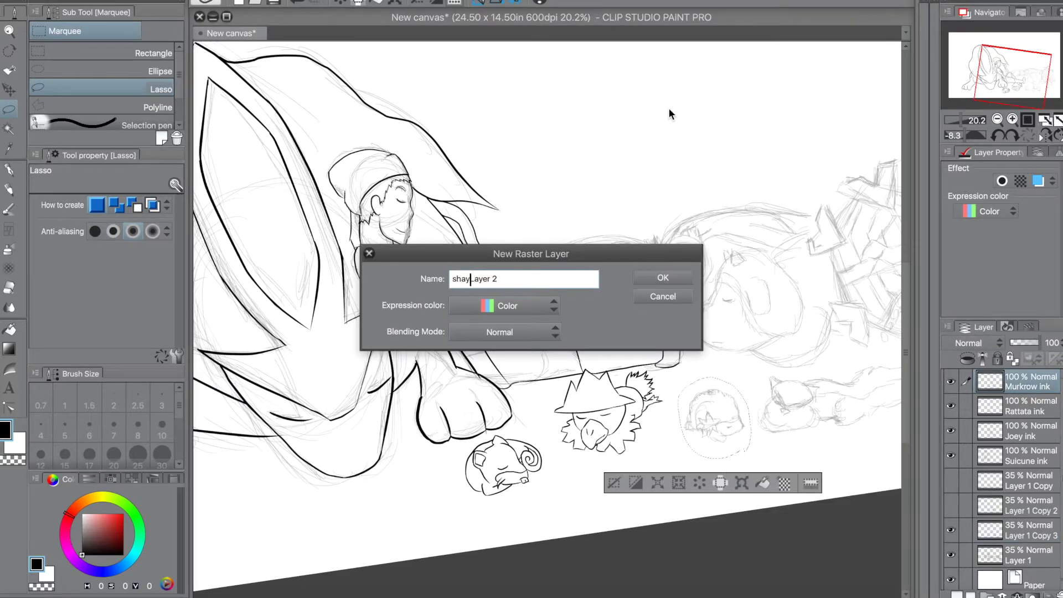
{"action": "type", "text": "min ink"}
{"action": "key", "text": "Return"}
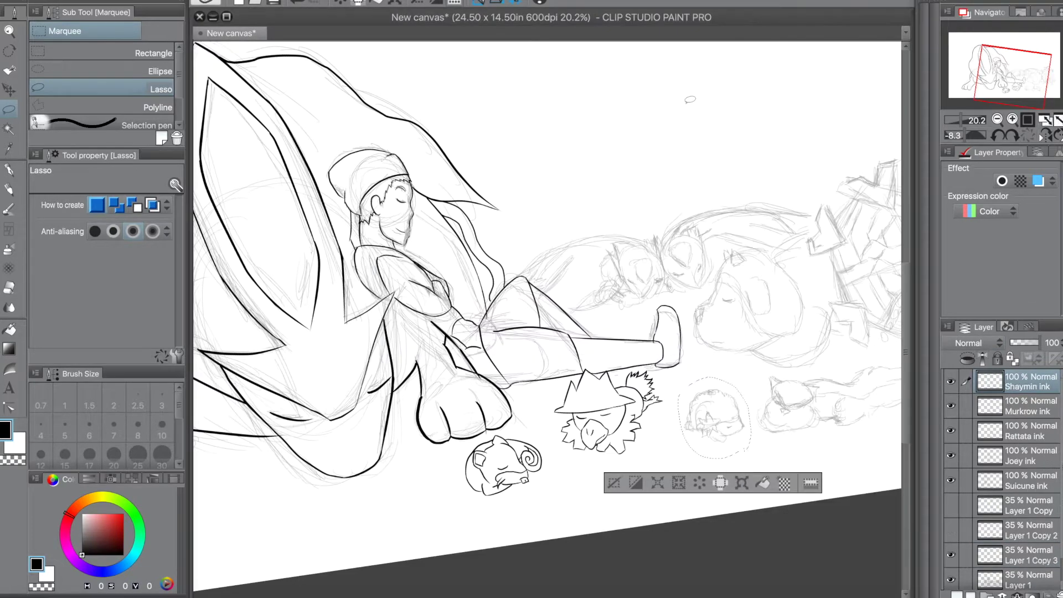
Ink Shaymin's scalloped grassy back and the pointed petals of the flower on its head.
{"action": "scroll", "coordinate": [746, 418], "scroll_direction": "up", "scroll_amount": 10}
{"action": "key", "text": "p"}
{"action": "mouse_move", "coordinate": [612, 270]}
{"action": "left_mouse_down"}
{"action": "mouse_move", "coordinate": [697, 398]}
{"action": "mouse_move", "coordinate": [694, 358]}
{"action": "mouse_move", "coordinate": [699, 424]}
{"action": "mouse_move", "coordinate": [707, 405]}
{"action": "mouse_move", "coordinate": [726, 444]}
{"action": "left_mouse_up"}
{"action": "key", "text": "ctrl+z"}
{"action": "key", "text": "ctrl+z"}
{"action": "left_click_drag", "start_coordinate": [705, 408], "coordinate": [739, 466]}
{"action": "mouse_move", "coordinate": [611, 270]}
{"action": "left_mouse_down"}
{"action": "mouse_move", "coordinate": [525, 259]}
{"action": "mouse_move", "coordinate": [467, 281]}
{"action": "mouse_move", "coordinate": [430, 333]}
{"action": "mouse_move", "coordinate": [399, 421]}
{"action": "mouse_move", "coordinate": [439, 472]}
{"action": "left_mouse_up"}
{"action": "mouse_move", "coordinate": [500, 453]}
{"action": "left_mouse_down"}
{"action": "mouse_move", "coordinate": [480, 414]}
{"action": "mouse_move", "coordinate": [511, 426]}
{"action": "mouse_move", "coordinate": [514, 398]}
{"action": "mouse_move", "coordinate": [534, 390]}
{"action": "mouse_move", "coordinate": [550, 425]}
{"action": "mouse_move", "coordinate": [586, 418]}
{"action": "mouse_move", "coordinate": [576, 447]}
{"action": "mouse_move", "coordinate": [556, 456]}
{"action": "mouse_move", "coordinate": [584, 500]}
{"action": "mouse_move", "coordinate": [541, 484]}
{"action": "mouse_move", "coordinate": [526, 522]}
{"action": "mouse_move", "coordinate": [511, 477]}
{"action": "mouse_move", "coordinate": [477, 477]}
{"action": "mouse_move", "coordinate": [491, 455]}
{"action": "mouse_move", "coordinate": [459, 457]}
{"action": "mouse_move", "coordinate": [467, 476]}
{"action": "mouse_move", "coordinate": [491, 486]}
{"action": "mouse_move", "coordinate": [486, 509]}
{"action": "left_mouse_up"}
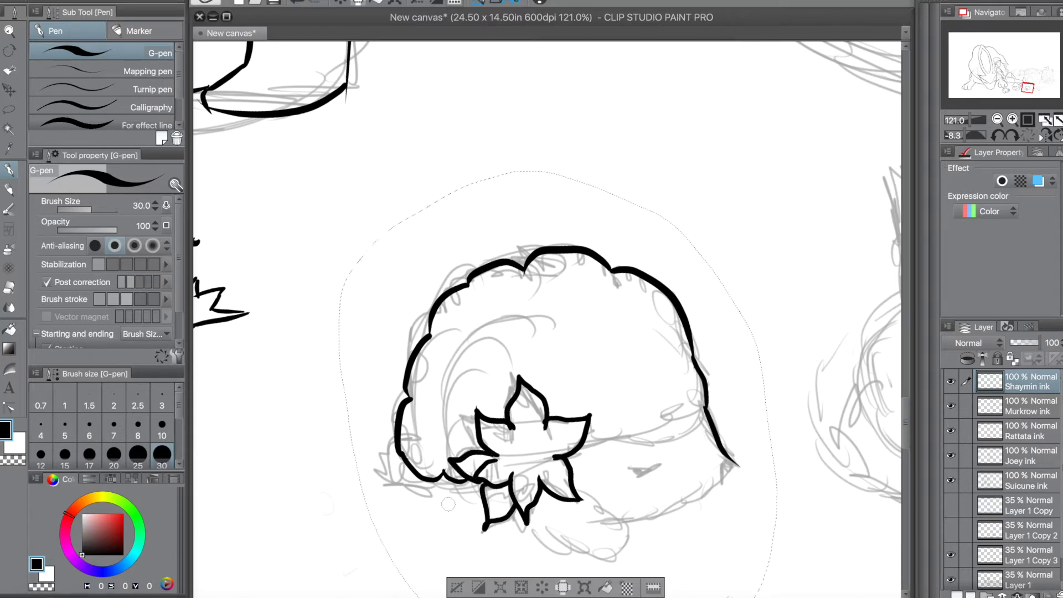
Ink Shaymin's two small feet and the lower edge of its face up to the nose.
{"action": "mouse_move", "coordinate": [399, 450]}
{"action": "left_mouse_down"}
{"action": "mouse_move", "coordinate": [400, 487]}
{"action": "mouse_move", "coordinate": [459, 492]}
{"action": "left_mouse_up"}
{"action": "left_click_drag", "start_coordinate": [534, 519], "coordinate": [631, 548]}
{"action": "mouse_move", "coordinate": [587, 494]}
{"action": "left_mouse_down"}
{"action": "mouse_move", "coordinate": [617, 541]}
{"action": "mouse_move", "coordinate": [632, 549]}
{"action": "mouse_move", "coordinate": [646, 520]}
{"action": "mouse_move", "coordinate": [728, 475]}
{"action": "left_mouse_up"}
{"action": "key", "text": "super+z"}
{"action": "left_click_drag", "start_coordinate": [628, 520], "coordinate": [740, 477]}
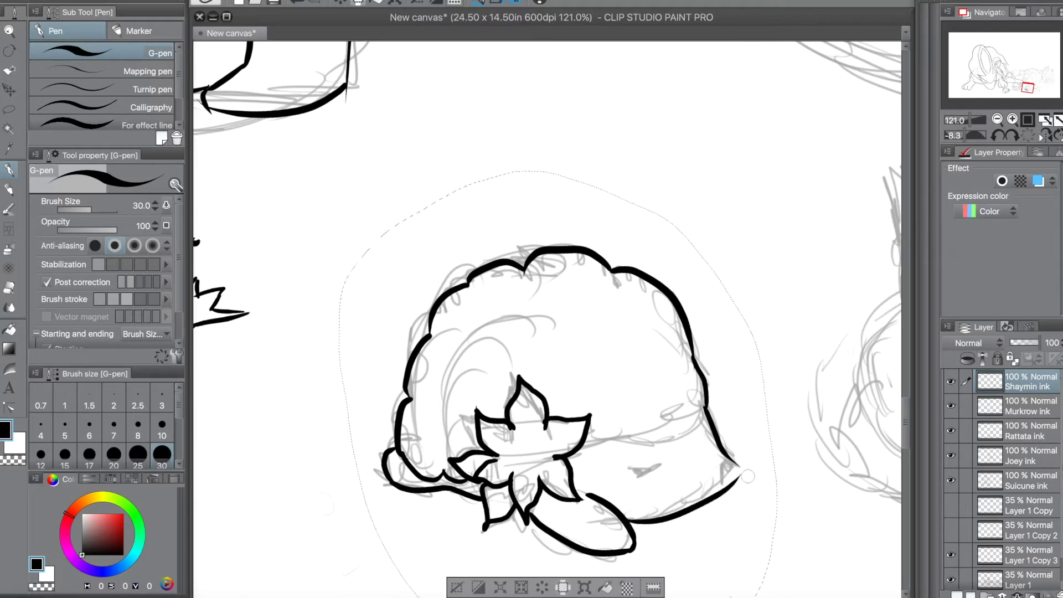
Ink Shaymin's closed eye, the upper edge of its face, the flower's centre marks and the spots on its back.
{"action": "left_click_drag", "start_coordinate": [630, 468], "coordinate": [666, 461]}
{"action": "left_click_drag", "start_coordinate": [581, 445], "coordinate": [692, 416]}
{"action": "left_click_drag", "start_coordinate": [526, 433], "coordinate": [527, 441]}
{"action": "mouse_move", "coordinate": [515, 448]}
{"action": "left_mouse_down"}
{"action": "mouse_move", "coordinate": [547, 460]}
{"action": "mouse_move", "coordinate": [525, 464]}
{"action": "left_mouse_up"}
{"action": "left_click_drag", "start_coordinate": [539, 462], "coordinate": [545, 466]}
{"action": "scroll", "coordinate": [542, 471], "scroll_direction": "down", "scroll_amount": 2}
{"action": "scroll", "coordinate": [503, 365], "scroll_direction": "up", "scroll_amount": 1}
{"action": "mouse_move", "coordinate": [594, 394]}
{"action": "left_mouse_down"}
{"action": "mouse_move", "coordinate": [581, 410]}
{"action": "mouse_move", "coordinate": [593, 394]}
{"action": "mouse_move", "coordinate": [613, 433]}
{"action": "left_mouse_up"}
Hide the Shaymin sketch layer and bring the sleeping Stunky sketch into view.
{"action": "left_click", "coordinate": [951, 554]}
{"action": "scroll", "coordinate": [792, 498], "scroll_direction": "down", "scroll_amount": 4}
{"action": "left_click_drag", "start_coordinate": [792, 498], "coordinate": [501, 504]}
{"action": "scroll", "coordinate": [637, 514], "scroll_direction": "up", "scroll_amount": 1}
{"action": "scroll", "coordinate": [637, 515], "scroll_direction": "up", "scroll_amount": 1}
Lasso the Stunky sketch, move it from Layer 1 onto its own layer, and hide Layer 1.
{"action": "key", "text": "m"}
{"action": "mouse_move", "coordinate": [562, 515]}
{"action": "left_mouse_down"}
{"action": "mouse_move", "coordinate": [440, 540]}
{"action": "mouse_move", "coordinate": [358, 454]}
{"action": "mouse_move", "coordinate": [391, 380]}
{"action": "mouse_move", "coordinate": [491, 375]}
{"action": "mouse_move", "coordinate": [646, 341]}
{"action": "mouse_move", "coordinate": [719, 343]}
{"action": "mouse_move", "coordinate": [755, 412]}
{"action": "mouse_move", "coordinate": [570, 510]}
{"action": "left_mouse_up"}
{"action": "left_click", "coordinate": [1030, 579]}
{"action": "key", "text": "super+x"}
{"action": "key", "text": "super+v"}
{"action": "scroll", "coordinate": [1028, 576], "scroll_direction": "down", "scroll_amount": 2}
{"action": "left_click", "coordinate": [950, 552]}
Add a new raster layer named Stunky Ink above the isolated Stunky sketch.
{"action": "key", "text": "p"}
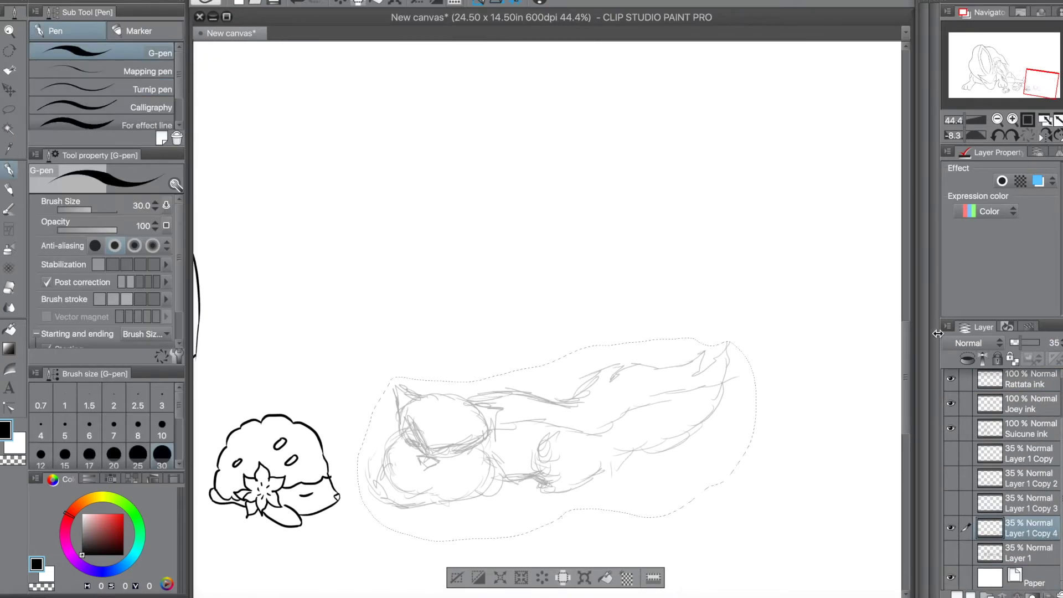
{"action": "left_click", "coordinate": [947, 328]}
{"action": "left_click", "coordinate": [726, 133]}
{"action": "type", "text": "Stunky Ink"}
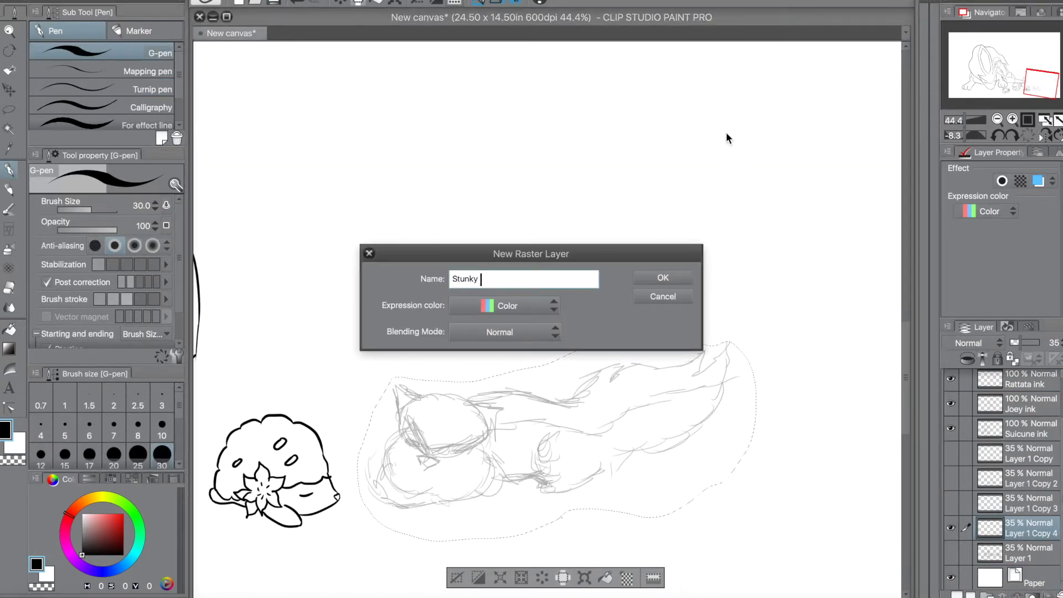
{"action": "key", "text": "Return"}
Ink Stunky's head outline over the sketch, covering both cheeks, the crown and the two pointed ears.
{"action": "scroll", "coordinate": [421, 434], "scroll_direction": "up", "scroll_amount": 5}
{"action": "key", "text": "p"}
{"action": "key", "text": "p"}
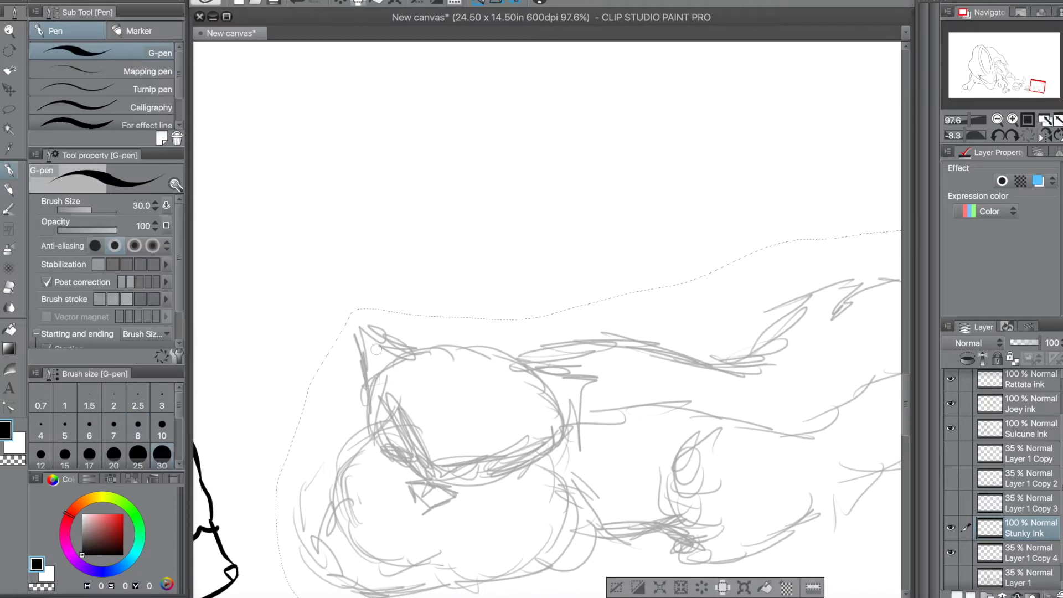
{"action": "mouse_move", "coordinate": [368, 440]}
{"action": "left_mouse_down"}
{"action": "mouse_move", "coordinate": [357, 539]}
{"action": "mouse_move", "coordinate": [487, 578]}
{"action": "mouse_move", "coordinate": [547, 543]}
{"action": "left_mouse_up"}
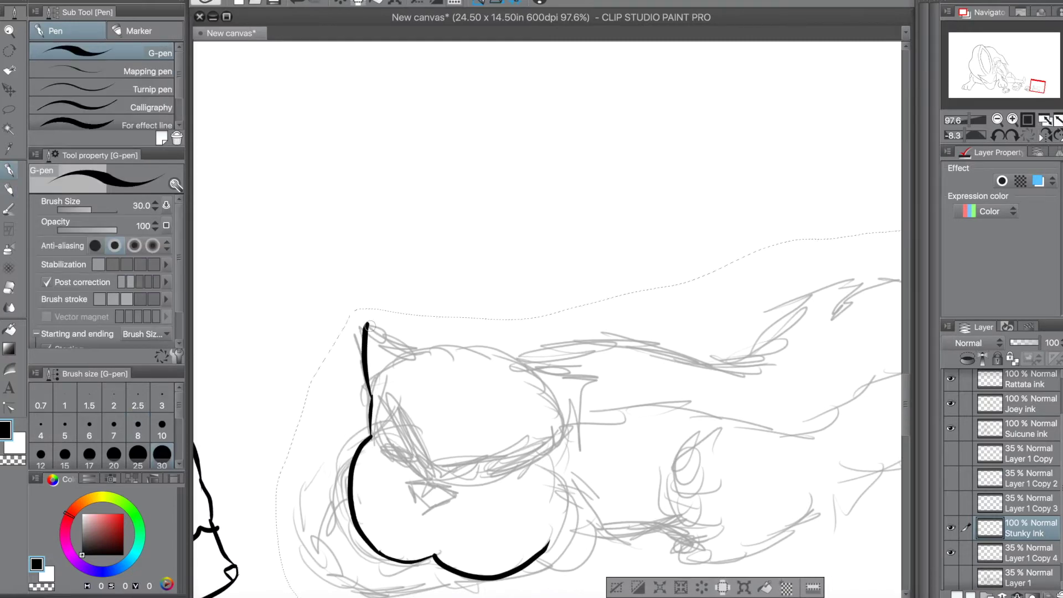
{"action": "left_click_drag", "start_coordinate": [588, 374], "coordinate": [592, 377]}
{"action": "key", "text": "super+z"}
{"action": "mouse_move", "coordinate": [592, 379]}
{"action": "left_mouse_down"}
{"action": "mouse_move", "coordinate": [561, 449]}
{"action": "mouse_move", "coordinate": [543, 547]}
{"action": "left_mouse_up"}
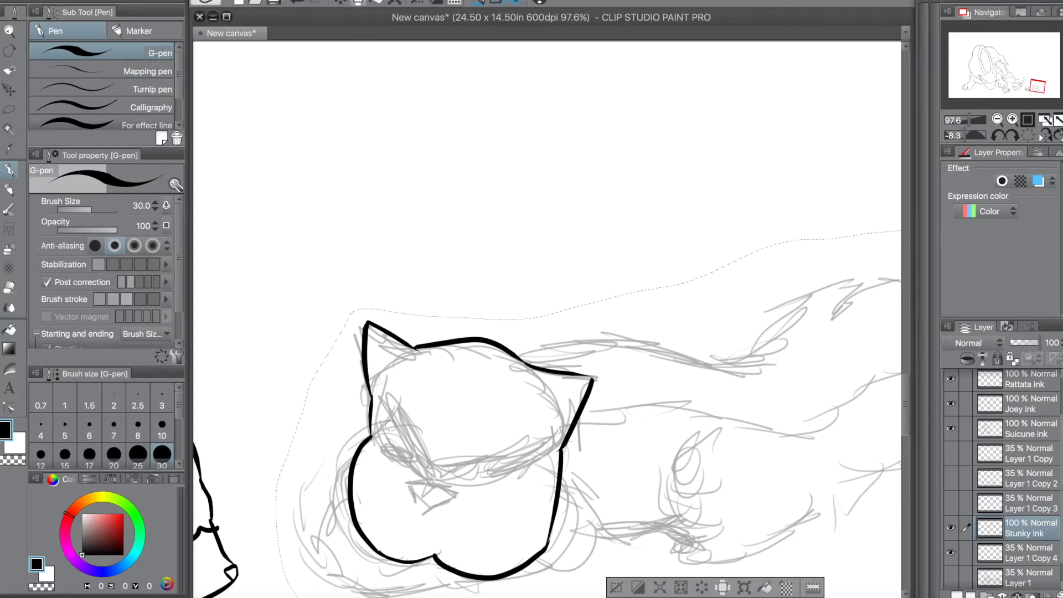
Ink Stunky's V-shaped brow between the ears, its two closed eyes and the upper edge of the nose.
{"action": "left_click_drag", "start_coordinate": [377, 354], "coordinate": [433, 482]}
{"action": "key", "text": "ctrl+z"}
{"action": "mouse_move", "coordinate": [368, 381]}
{"action": "left_mouse_down"}
{"action": "mouse_move", "coordinate": [439, 473]}
{"action": "mouse_move", "coordinate": [427, 474]}
{"action": "mouse_move", "coordinate": [535, 436]}
{"action": "mouse_move", "coordinate": [591, 384]}
{"action": "left_mouse_up"}
{"action": "left_click_drag", "start_coordinate": [463, 475], "coordinate": [517, 481]}
{"action": "left_click_drag", "start_coordinate": [376, 443], "coordinate": [460, 494]}
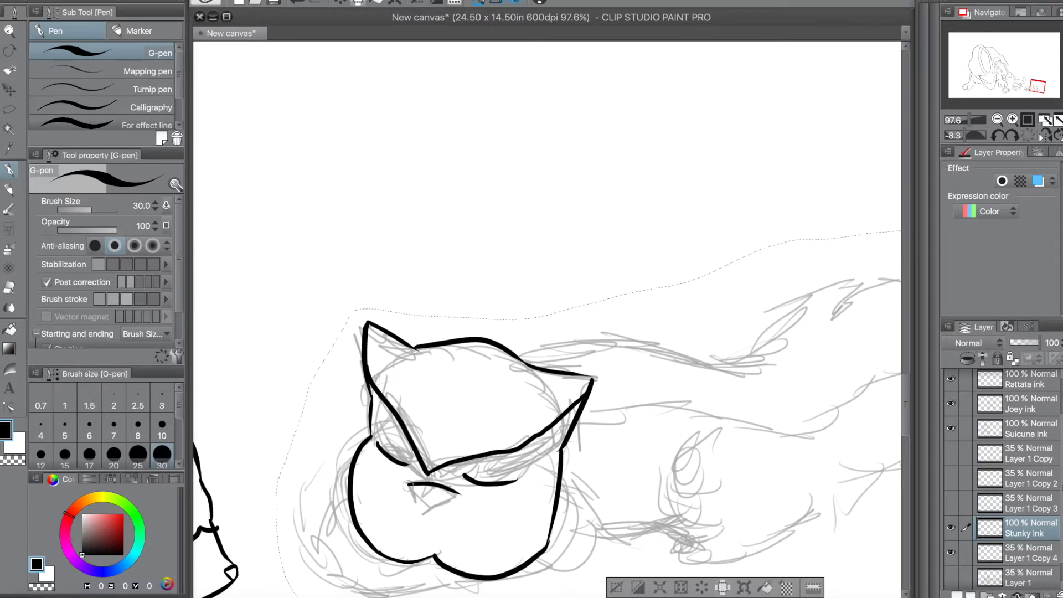
Finish Stunky's nose and ink both curled front legs with their jagged paws beneath the head.
{"action": "left_click_drag", "start_coordinate": [349, 476], "coordinate": [350, 569]}
{"action": "left_click_drag", "start_coordinate": [904, 398], "coordinate": [904, 427]}
{"action": "mouse_move", "coordinate": [336, 302]}
{"action": "left_mouse_down"}
{"action": "mouse_move", "coordinate": [422, 337]}
{"action": "mouse_move", "coordinate": [398, 333]}
{"action": "mouse_move", "coordinate": [433, 333]}
{"action": "left_mouse_up"}
{"action": "mouse_move", "coordinate": [575, 239]}
{"action": "left_mouse_down"}
{"action": "mouse_move", "coordinate": [586, 317]}
{"action": "mouse_move", "coordinate": [513, 353]}
{"action": "mouse_move", "coordinate": [544, 358]}
{"action": "left_mouse_up"}
{"action": "key", "text": "super+z"}
{"action": "key", "text": "super+z"}
{"action": "mouse_move", "coordinate": [483, 349]}
{"action": "left_mouse_down"}
{"action": "mouse_move", "coordinate": [545, 352]}
{"action": "mouse_move", "coordinate": [473, 328]}
{"action": "left_mouse_up"}
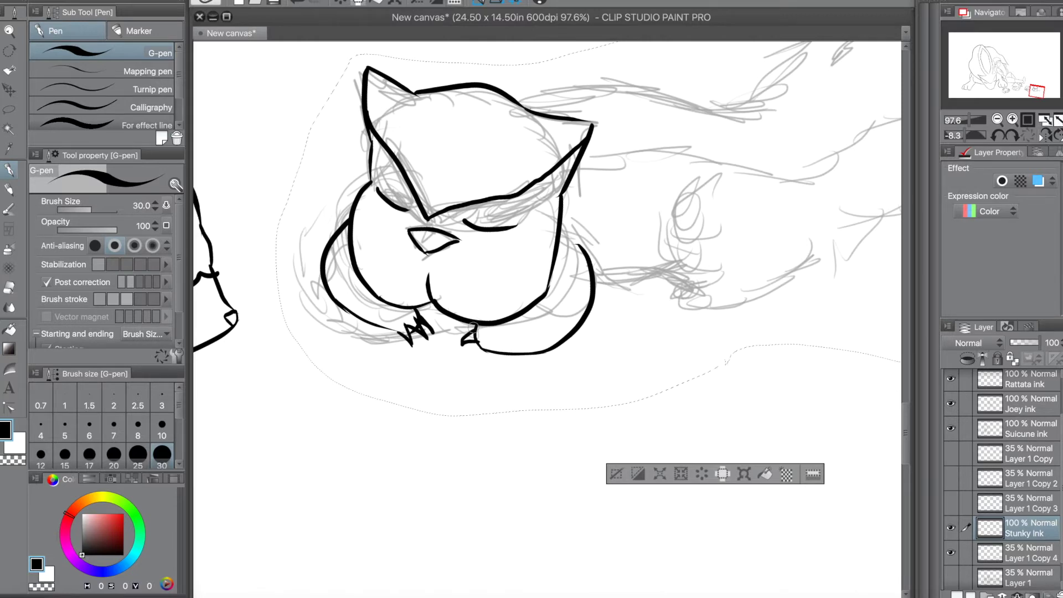
Ink Stunky's back, belly and hind leg with its clawed foot, plus the upper edge of the tail.
{"action": "left_click_drag", "start_coordinate": [519, 101], "coordinate": [745, 130]}
{"action": "scroll", "coordinate": [901, 417], "scroll_direction": "up", "scroll_amount": 5}
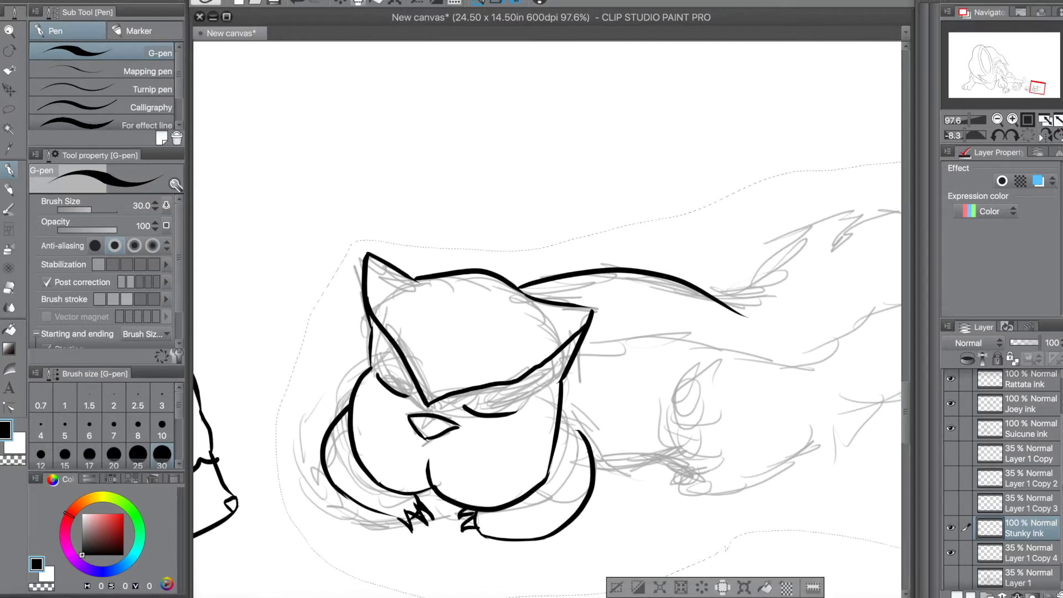
{"action": "scroll", "coordinate": [901, 417], "scroll_direction": "right", "scroll_amount": 4}
{"action": "left_click_drag", "start_coordinate": [431, 461], "coordinate": [515, 457]}
{"action": "mouse_move", "coordinate": [522, 375]}
{"action": "left_mouse_down"}
{"action": "mouse_move", "coordinate": [515, 463]}
{"action": "mouse_move", "coordinate": [528, 474]}
{"action": "mouse_move", "coordinate": [650, 428]}
{"action": "left_mouse_up"}
{"action": "key", "text": "super+z"}
{"action": "mouse_move", "coordinate": [416, 339]}
{"action": "left_mouse_down"}
{"action": "mouse_move", "coordinate": [704, 336]}
{"action": "mouse_move", "coordinate": [782, 290]}
{"action": "mouse_move", "coordinate": [853, 273]}
{"action": "left_mouse_up"}
{"action": "mouse_move", "coordinate": [867, 190]}
{"action": "left_mouse_down"}
{"action": "mouse_move", "coordinate": [637, 227]}
{"action": "mouse_move", "coordinate": [570, 309]}
{"action": "mouse_move", "coordinate": [865, 225]}
{"action": "left_mouse_up"}
Ink the pointed tip and lower edge of Stunky's tail, then hide the Stunky sketch layer, Layer 1 Copy 4.
{"action": "left_click_drag", "start_coordinate": [781, 597], "coordinate": [802, 597]}
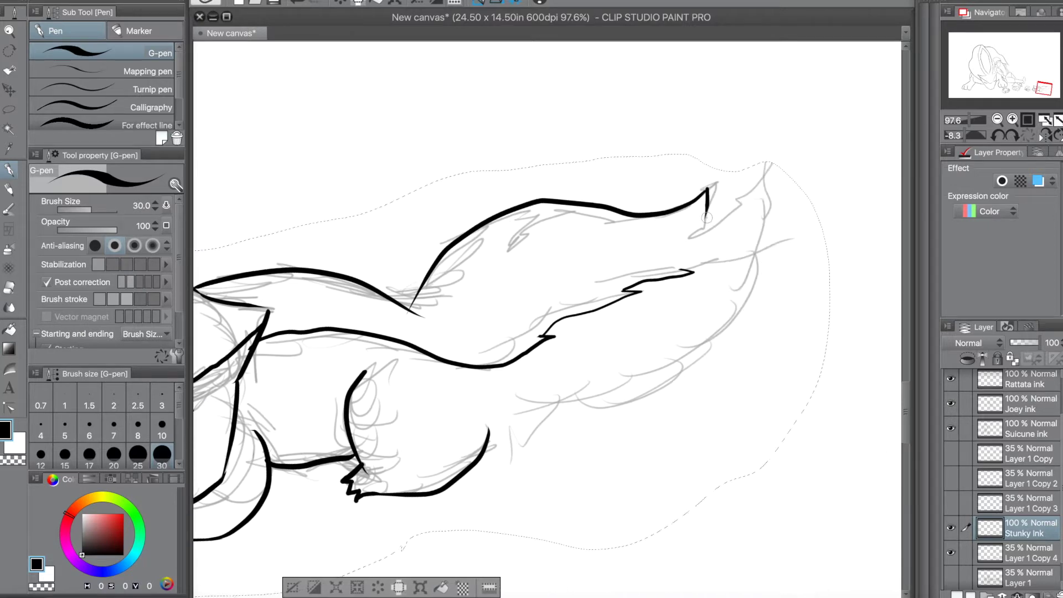
{"action": "left_click_drag", "start_coordinate": [706, 217], "coordinate": [761, 170]}
{"action": "mouse_move", "coordinate": [761, 170]}
{"action": "left_mouse_down"}
{"action": "mouse_move", "coordinate": [719, 326]}
{"action": "mouse_move", "coordinate": [490, 435]}
{"action": "left_mouse_up"}
{"action": "mouse_move", "coordinate": [682, 270]}
{"action": "left_mouse_down"}
{"action": "mouse_move", "coordinate": [724, 249]}
{"action": "mouse_move", "coordinate": [760, 201]}
{"action": "left_mouse_up"}
{"action": "scroll", "coordinate": [858, 355], "scroll_direction": "down", "scroll_amount": 8}
{"action": "left_click", "coordinate": [950, 553]}
Show Layer 1, lasso the two Lati sketches, move them onto their own layer and clear the selection.
{"action": "scroll", "coordinate": [769, 431], "scroll_direction": "down", "scroll_amount": 3}
{"action": "scroll", "coordinate": [684, 321], "scroll_direction": "up", "scroll_amount": 3}
{"action": "left_click", "coordinate": [960, 576]}
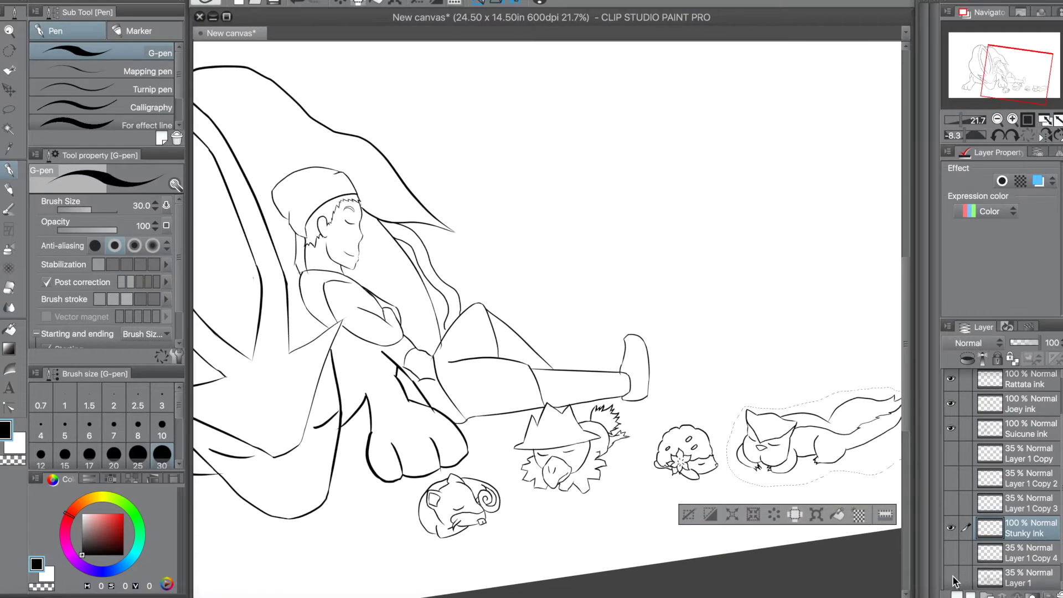
{"action": "left_click", "coordinate": [955, 576]}
{"action": "scroll", "coordinate": [554, 240], "scroll_direction": "up", "scroll_amount": 2}
{"action": "key", "text": "m"}
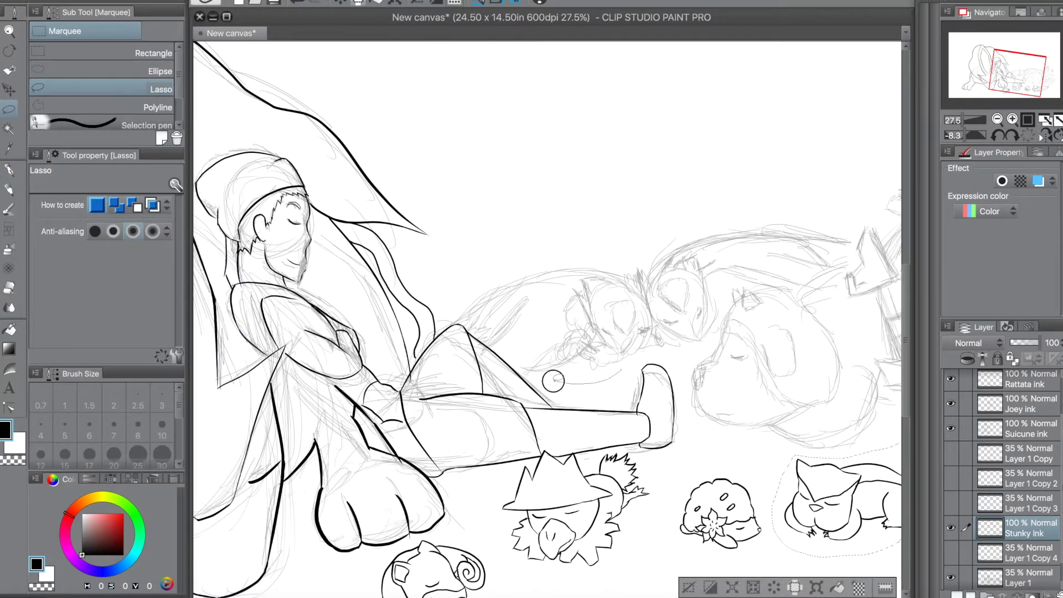
{"action": "mouse_move", "coordinate": [436, 324]}
{"action": "left_mouse_down"}
{"action": "mouse_move", "coordinate": [835, 194]}
{"action": "mouse_move", "coordinate": [854, 244]}
{"action": "mouse_move", "coordinate": [764, 285]}
{"action": "mouse_move", "coordinate": [650, 365]}
{"action": "left_mouse_up"}
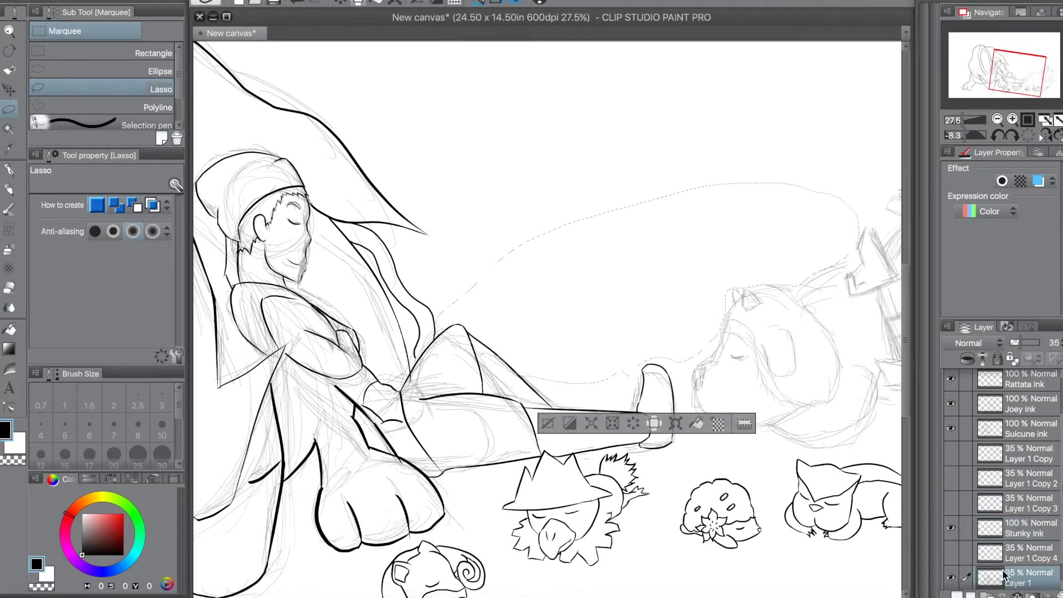
{"action": "scroll", "coordinate": [1010, 562], "scroll_direction": "down", "scroll_amount": 2}
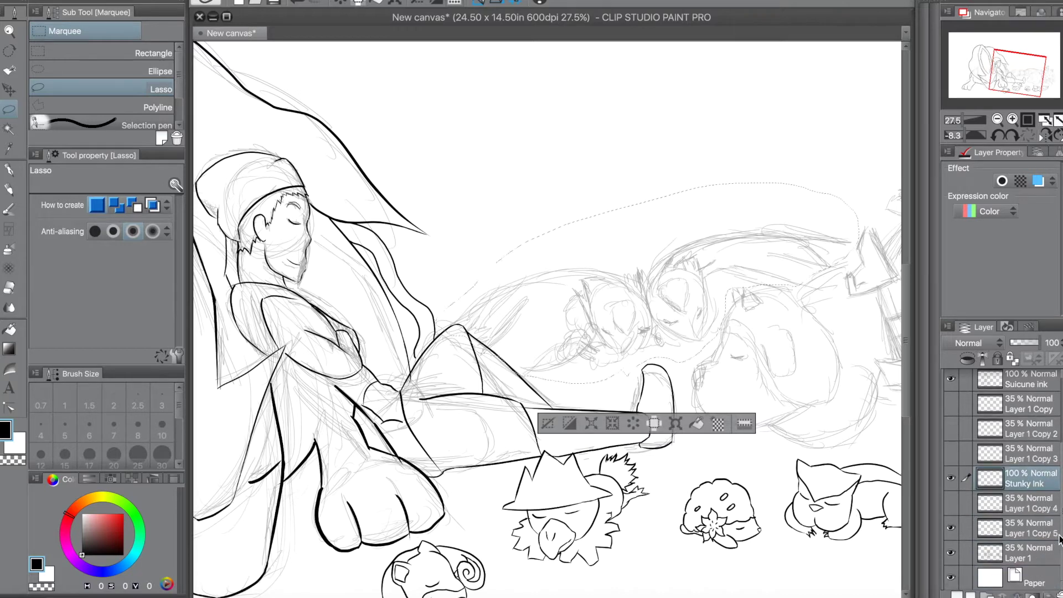
{"action": "key", "text": "p"}
{"action": "key", "text": "ctrl+d"}
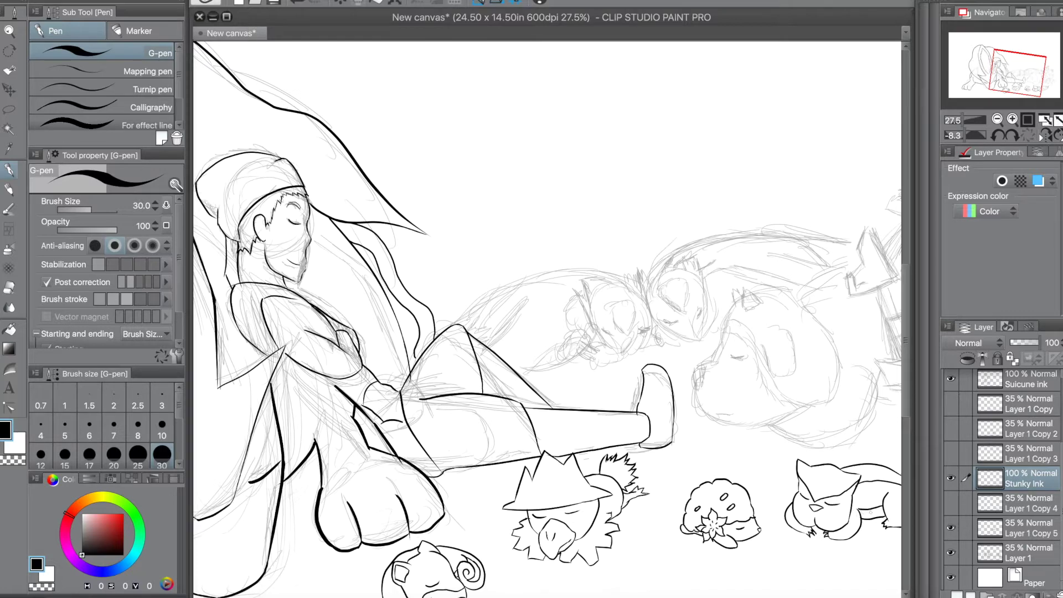
{"action": "scroll", "coordinate": [627, 454], "scroll_direction": "up", "scroll_amount": 6}
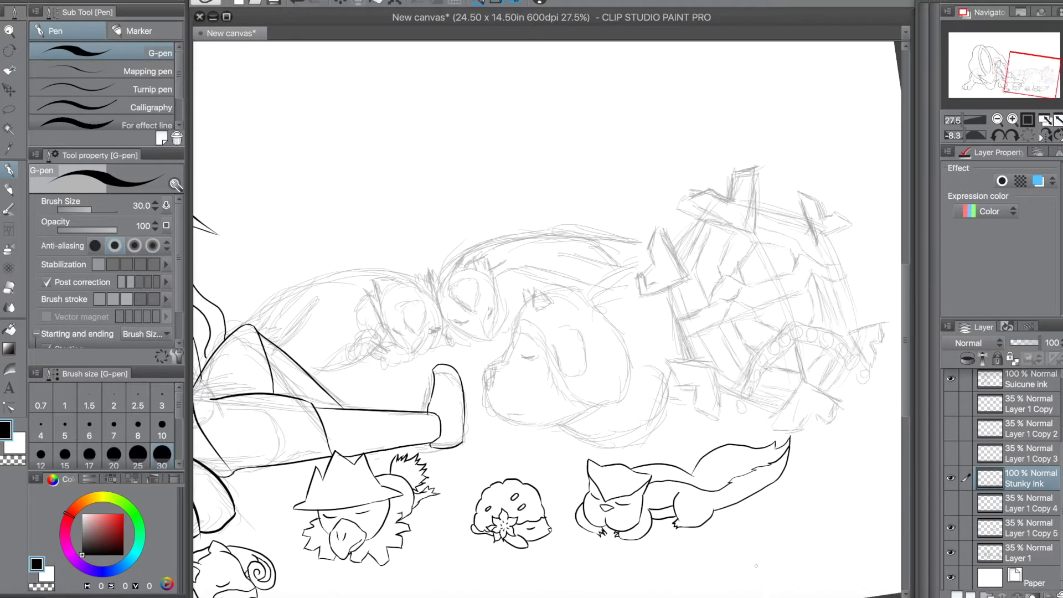
{"action": "mouse_move", "coordinate": [627, 454]}
{"action": "left_mouse_down"}
{"action": "mouse_move", "coordinate": [712, 441]}
{"action": "mouse_move", "coordinate": [754, 460]}
{"action": "left_mouse_up"}
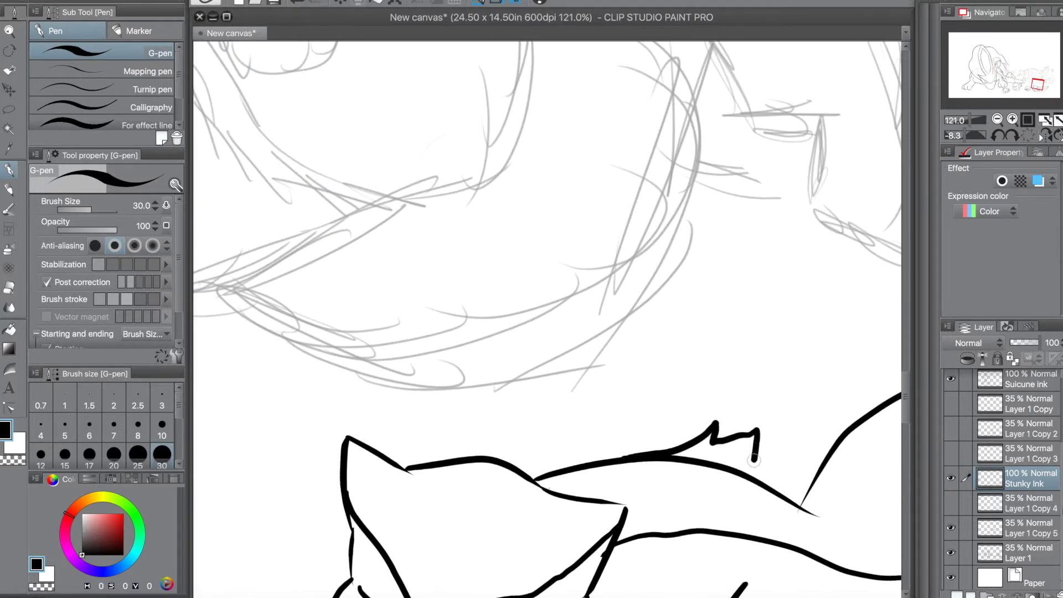
{"action": "key", "text": "ctrl+z"}
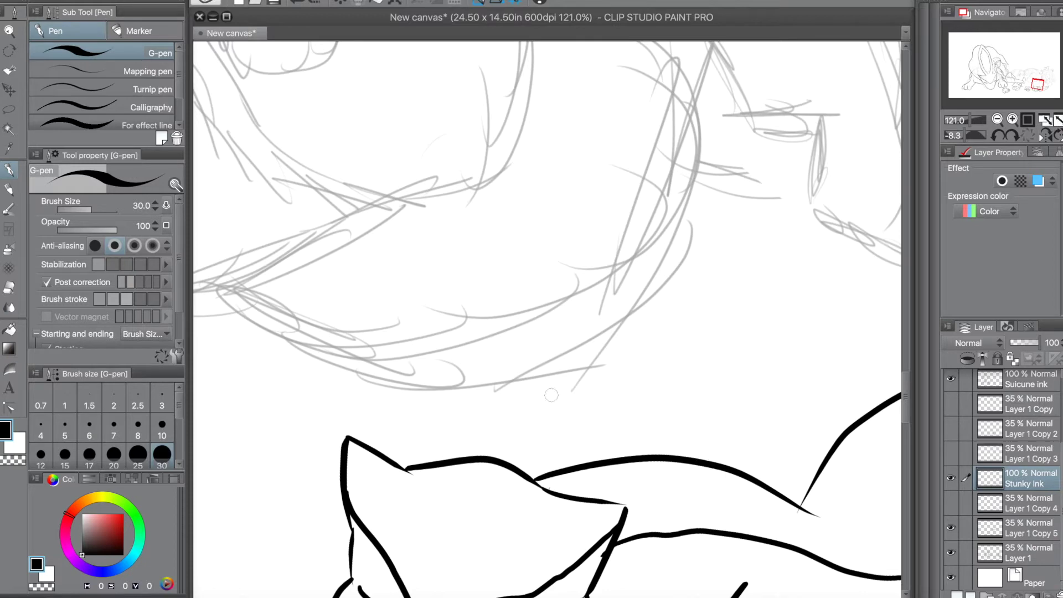
{"action": "left_click_drag", "start_coordinate": [613, 464], "coordinate": [708, 435]}
{"action": "key", "text": "ctrl+z"}
Ink a jagged fur tuft on Stunky's back and erase the body line running beneath it.
{"action": "mouse_move", "coordinate": [619, 460]}
{"action": "left_mouse_down"}
{"action": "mouse_move", "coordinate": [721, 441]}
{"action": "mouse_move", "coordinate": [757, 471]}
{"action": "left_mouse_up"}
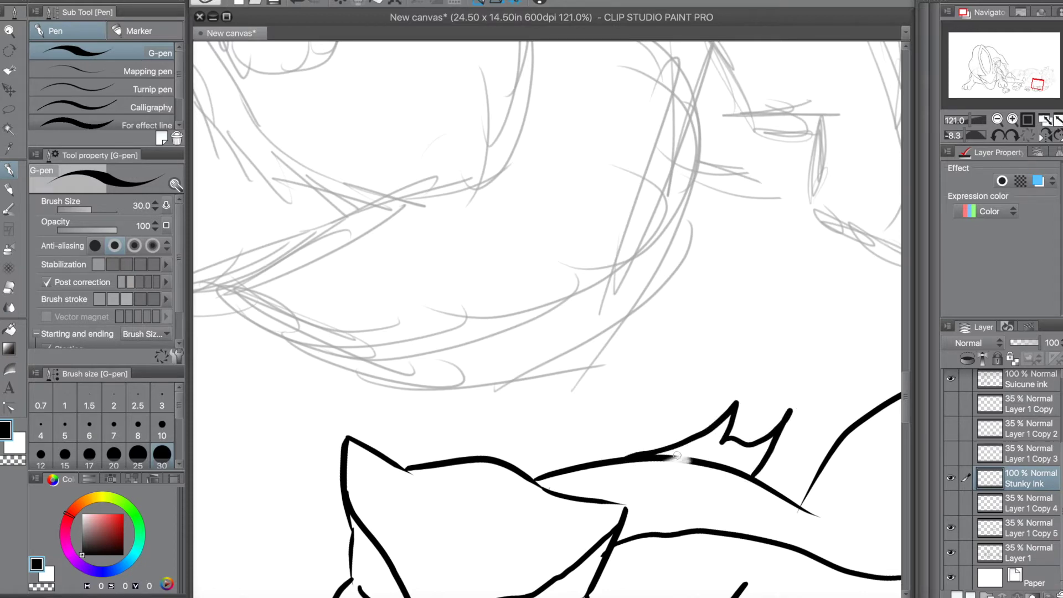
{"action": "left_click_drag", "start_coordinate": [648, 473], "coordinate": [685, 459]}
{"action": "key", "text": "ctrl+z"}
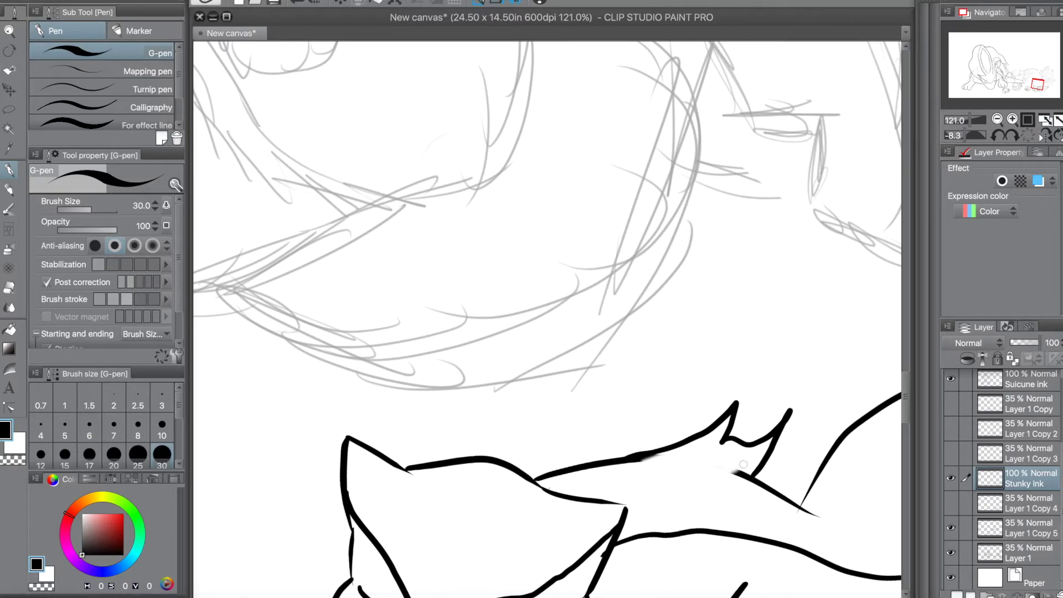
{"action": "scroll", "coordinate": [545, 437], "scroll_direction": "down", "scroll_amount": 10}
{"action": "scroll", "coordinate": [394, 365], "scroll_direction": "up", "scroll_amount": 5}
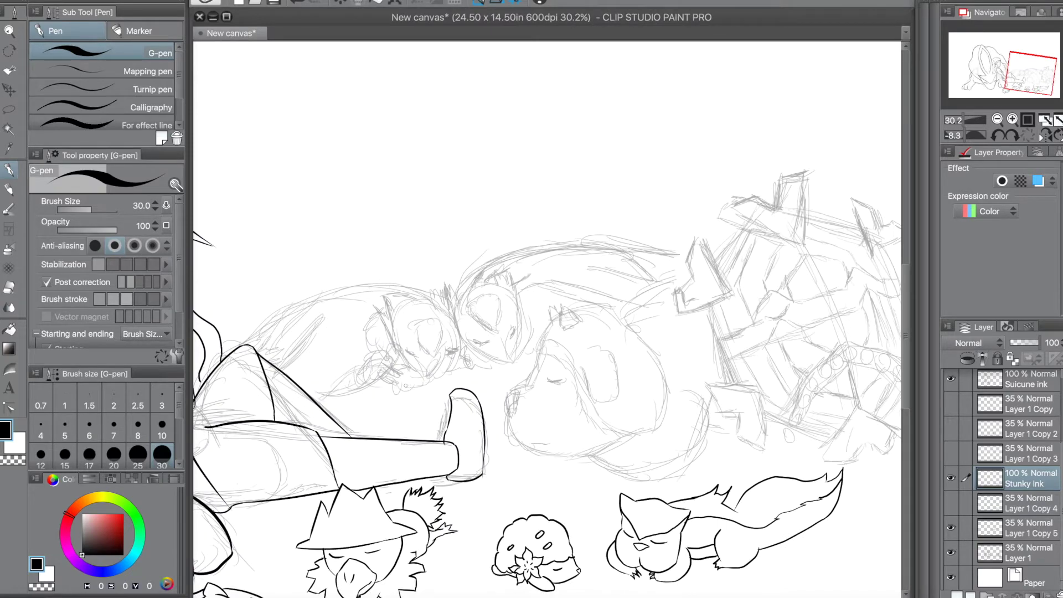
{"action": "scroll", "coordinate": [673, 534], "scroll_direction": "up", "scroll_amount": 10}
{"action": "mouse_move", "coordinate": [714, 481]}
{"action": "left_mouse_down"}
{"action": "mouse_move", "coordinate": [696, 527]}
{"action": "mouse_move", "coordinate": [738, 466]}
{"action": "left_mouse_up"}
{"action": "left_click_drag", "start_coordinate": [696, 519], "coordinate": [719, 507]}
{"action": "scroll", "coordinate": [680, 534], "scroll_direction": "down", "scroll_amount": 10}
Hide Layer 1 and set up an ink layer named lati ink above the Shaymin ink layer.
{"action": "scroll", "coordinate": [468, 348], "scroll_direction": "up", "scroll_amount": 6}
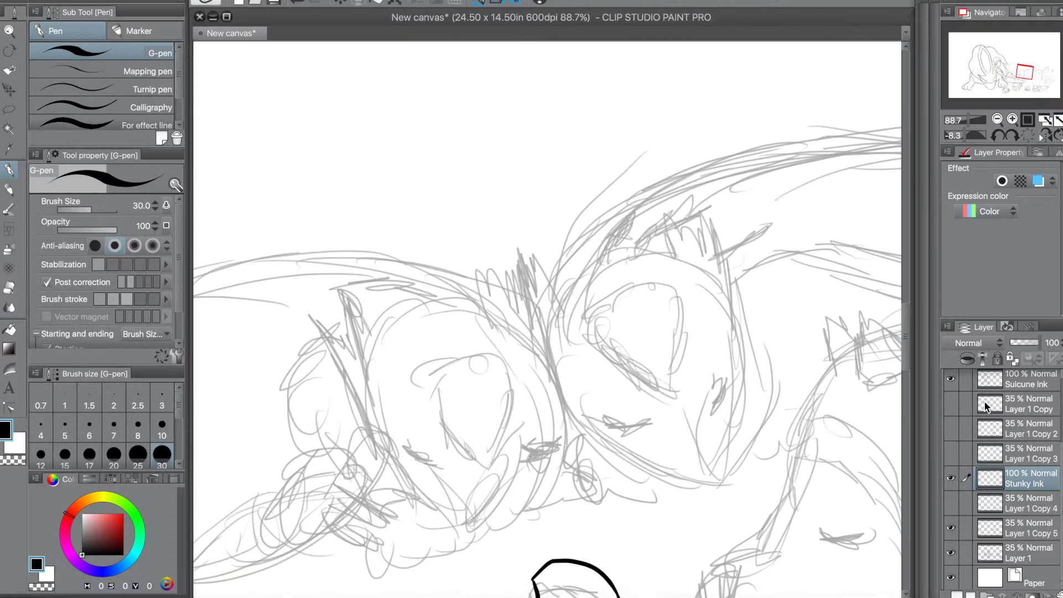
{"action": "left_click", "coordinate": [1028, 525]}
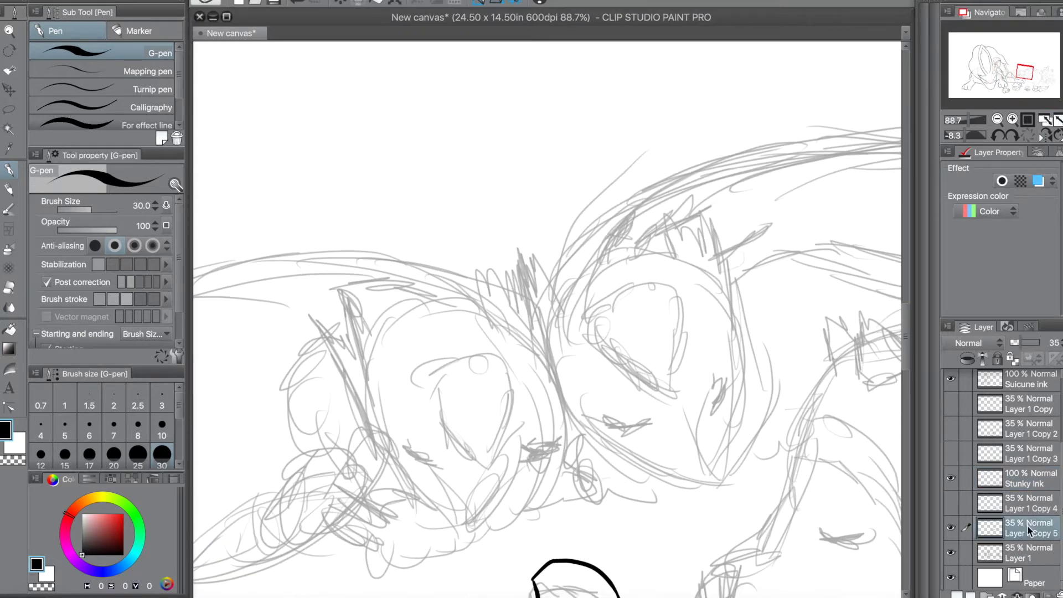
{"action": "left_click", "coordinate": [952, 552]}
{"action": "scroll", "coordinate": [754, 474], "scroll_direction": "down", "scroll_amount": 7}
{"action": "left_click_drag", "start_coordinate": [1060, 470], "coordinate": [1060, 390]}
{"action": "left_click", "coordinate": [1026, 384]}
{"action": "right_click", "coordinate": [981, 386]}
{"action": "left_click", "coordinate": [908, 106]}
{"action": "type", "text": "lati ink"}
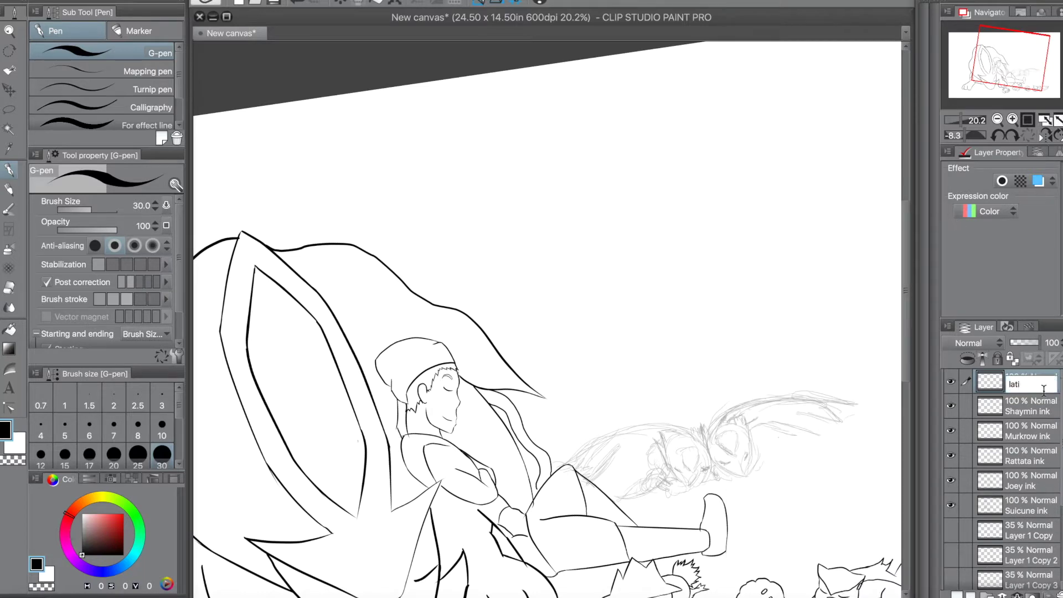
{"action": "key", "text": "Return"}
Ink the left side of the left Lati's face with the G-pen, including its jagged-tipped ear.
{"action": "scroll", "coordinate": [601, 461], "scroll_direction": "up", "scroll_amount": 8}
{"action": "scroll", "coordinate": [601, 461], "scroll_direction": "right", "scroll_amount": 5}
{"action": "scroll", "coordinate": [601, 460], "scroll_direction": "down", "scroll_amount": 5}
{"action": "key", "text": "p"}
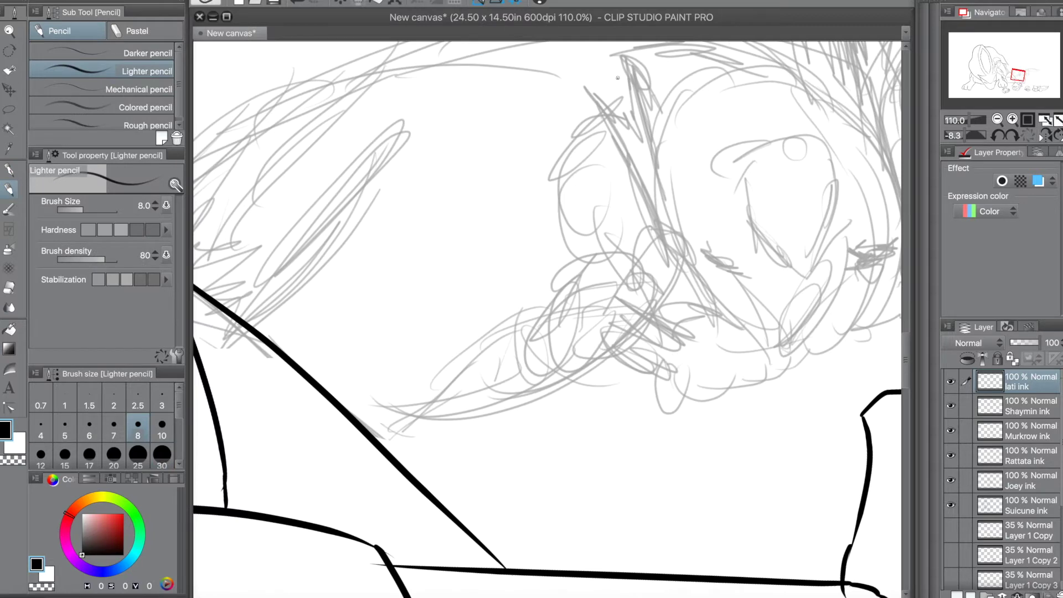
{"action": "key", "text": "bracketright"}
{"action": "key", "text": "bracketright"}
{"action": "key", "text": "p"}
{"action": "mouse_move", "coordinate": [619, 102]}
{"action": "left_mouse_down"}
{"action": "mouse_move", "coordinate": [682, 288]}
{"action": "mouse_move", "coordinate": [805, 365]}
{"action": "left_mouse_up"}
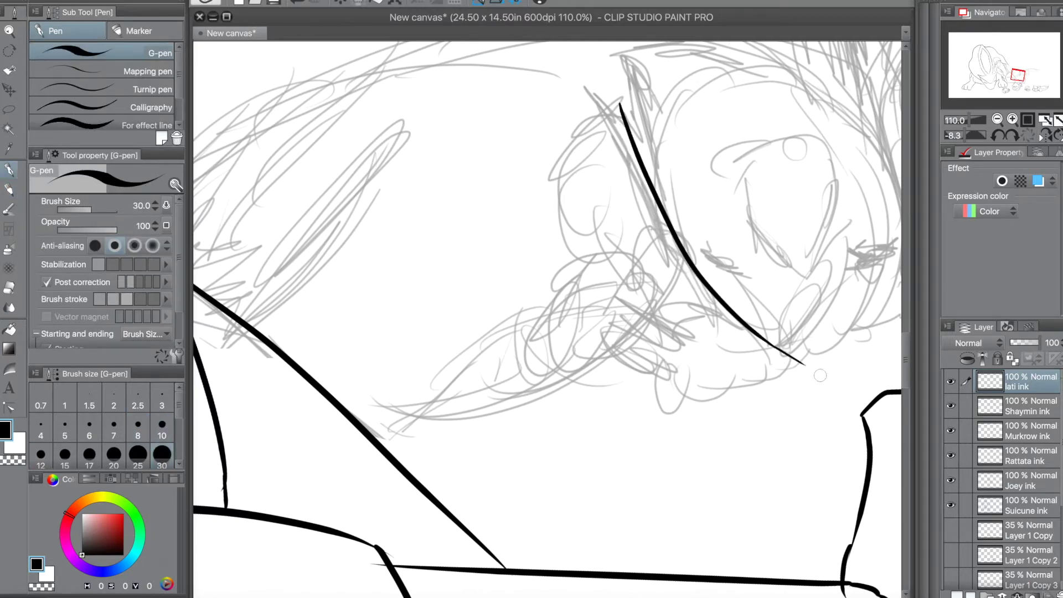
{"action": "left_click_drag", "start_coordinate": [609, 597], "coordinate": [631, 597]}
{"action": "mouse_move", "coordinate": [266, 114]}
{"action": "left_mouse_down"}
{"action": "mouse_move", "coordinate": [270, 87]}
{"action": "mouse_move", "coordinate": [301, 124]}
{"action": "left_mouse_up"}
{"action": "left_click_drag", "start_coordinate": [300, 123], "coordinate": [348, 272]}
{"action": "key", "text": "super+z"}
{"action": "left_click_drag", "start_coordinate": [345, 256], "coordinate": [358, 294]}
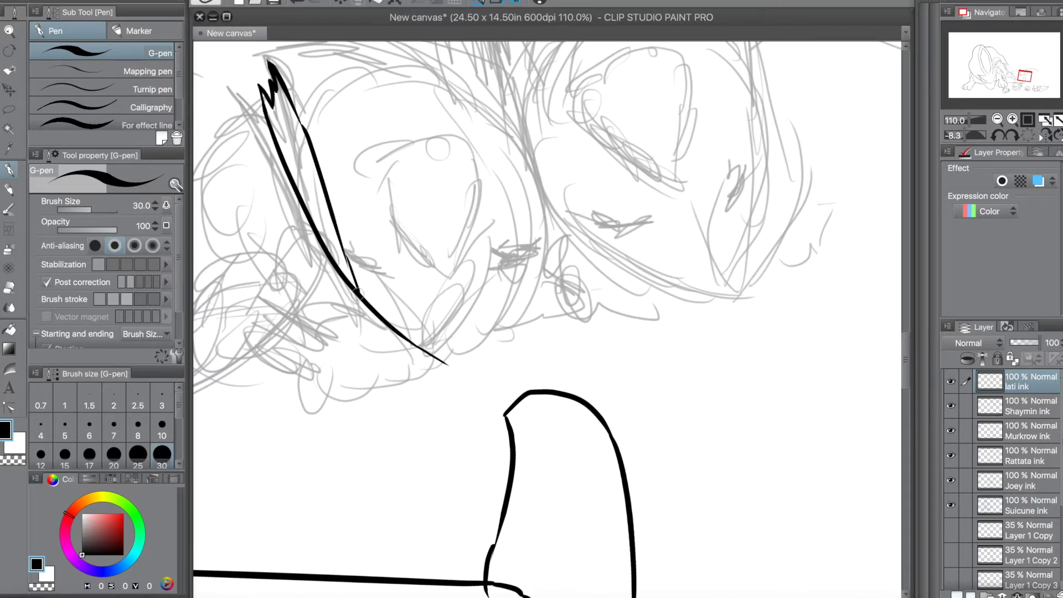
Ink the right side of the left Lati's face down to the chin and its closed eyes.
{"action": "scroll", "coordinate": [893, 339], "scroll_direction": "up", "scroll_amount": 3}
{"action": "left_click_drag", "start_coordinate": [494, 231], "coordinate": [524, 426]}
{"action": "key", "text": "ctrl+z"}
{"action": "mouse_move", "coordinate": [490, 206]}
{"action": "left_mouse_down"}
{"action": "mouse_move", "coordinate": [531, 399]}
{"action": "mouse_move", "coordinate": [461, 563]}
{"action": "left_mouse_up"}
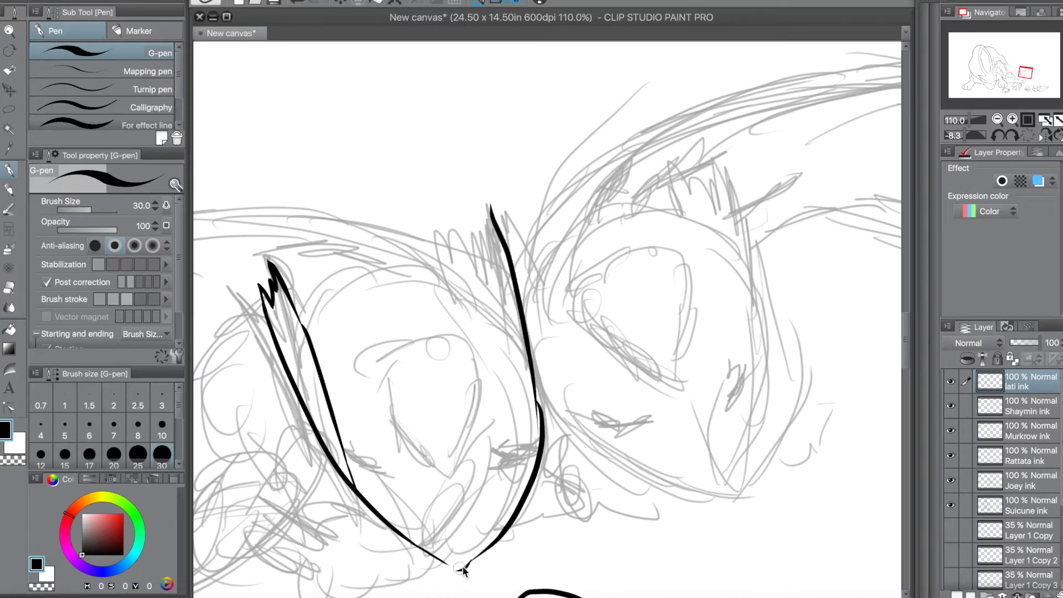
{"action": "key", "text": "ctrl+z"}
{"action": "mouse_move", "coordinate": [527, 448]}
{"action": "left_mouse_down"}
{"action": "mouse_move", "coordinate": [441, 468]}
{"action": "mouse_move", "coordinate": [407, 449]}
{"action": "mouse_move", "coordinate": [495, 421]}
{"action": "left_mouse_up"}
{"action": "mouse_move", "coordinate": [470, 342]}
{"action": "left_mouse_down"}
{"action": "mouse_move", "coordinate": [497, 421]}
{"action": "mouse_move", "coordinate": [483, 330]}
{"action": "mouse_move", "coordinate": [385, 363]}
{"action": "left_mouse_up"}
{"action": "key", "text": "ctrl+z"}
{"action": "key", "text": "ctrl+z"}
{"action": "left_click_drag", "start_coordinate": [385, 363], "coordinate": [402, 445]}
{"action": "key", "text": "ctrl+z"}
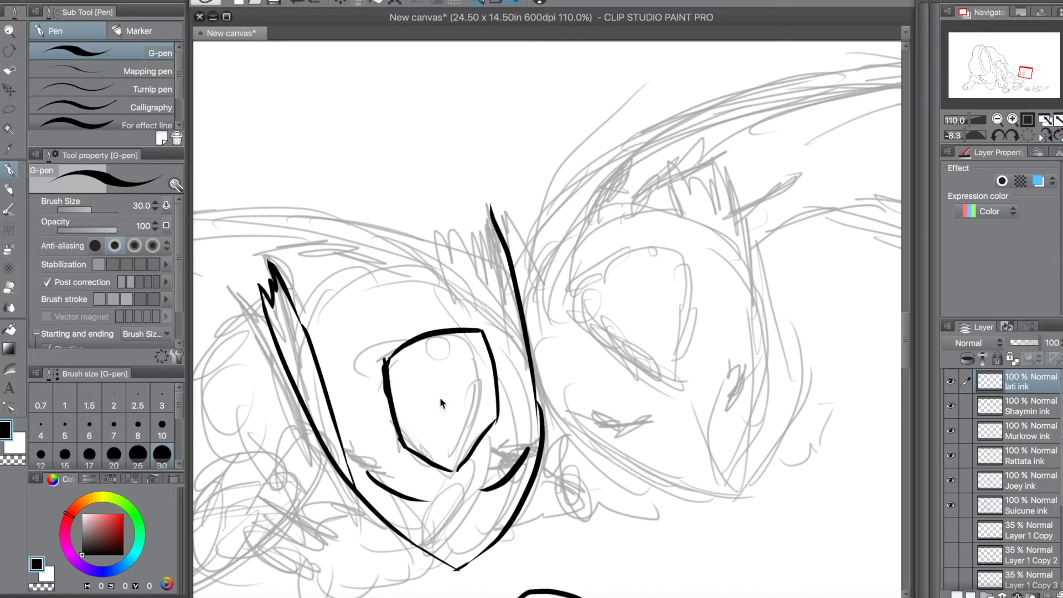
{"action": "key", "text": "ctrl+z"}
{"action": "key", "text": "ctrl+z"}
{"action": "key", "text": "ctrl+z"}
{"action": "key", "text": "ctrl+z"}
{"action": "key", "text": "ctrl+z"}
{"action": "key", "text": "ctrl+y"}
{"action": "key", "text": "ctrl+y"}
{"action": "key", "text": "ctrl+z"}
Ink the rounded forehead marking with its lower point between the left Lati's closed eyes.
{"action": "mouse_move", "coordinate": [395, 441]}
{"action": "left_mouse_down"}
{"action": "mouse_move", "coordinate": [480, 483]}
{"action": "mouse_move", "coordinate": [404, 449]}
{"action": "mouse_move", "coordinate": [459, 477]}
{"action": "left_mouse_up"}
{"action": "key", "text": "ctrl+z"}
{"action": "left_click_drag", "start_coordinate": [458, 475], "coordinate": [489, 422]}
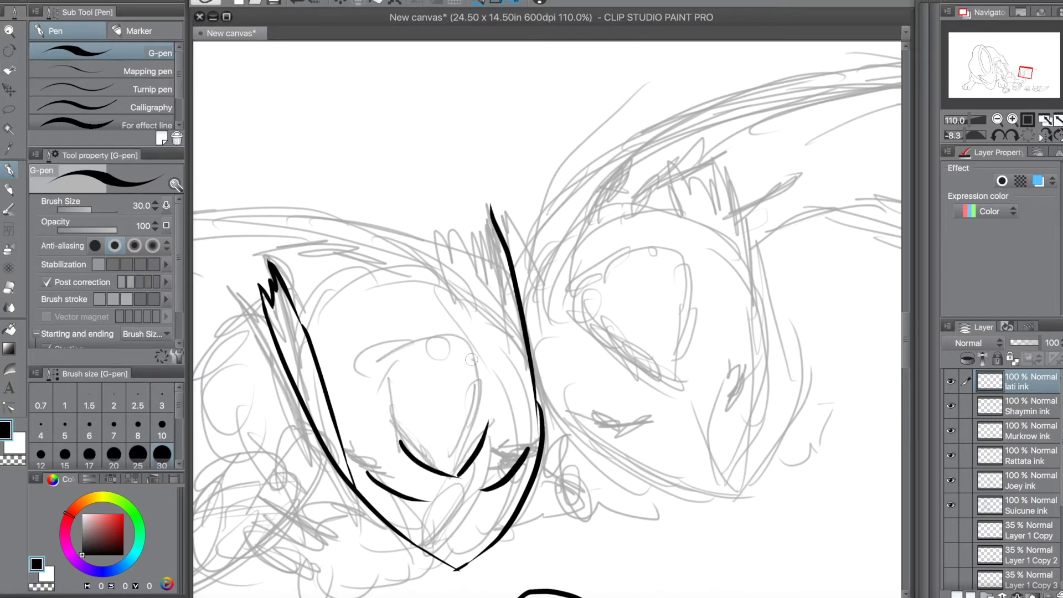
{"action": "left_click_drag", "start_coordinate": [479, 358], "coordinate": [488, 424]}
{"action": "mouse_move", "coordinate": [478, 357]}
{"action": "left_mouse_down"}
{"action": "mouse_move", "coordinate": [392, 399]}
{"action": "mouse_move", "coordinate": [404, 375]}
{"action": "left_mouse_up"}
{"action": "key", "text": "ctrl+z"}
{"action": "key", "text": "ctrl+z"}
{"action": "key", "text": "ctrl+z"}
{"action": "mouse_move", "coordinate": [479, 357]}
{"action": "left_mouse_down"}
{"action": "mouse_move", "coordinate": [434, 360]}
{"action": "mouse_move", "coordinate": [397, 376]}
{"action": "mouse_move", "coordinate": [400, 443]}
{"action": "left_mouse_up"}
{"action": "key", "text": "ctrl+z"}
{"action": "key", "text": "ctrl+z"}
{"action": "left_click_drag", "start_coordinate": [397, 374], "coordinate": [401, 443]}
Ink the jagged tip of the left Lati's other ear and the curved crown joining both ears.
{"action": "scroll", "coordinate": [484, 506], "scroll_direction": "down", "scroll_amount": 4}
{"action": "left_click_drag", "start_coordinate": [493, 503], "coordinate": [913, 240]}
{"action": "left_click_drag", "start_coordinate": [630, 309], "coordinate": [617, 77]}
{"action": "scroll", "coordinate": [615, 67], "scroll_direction": "up", "scroll_amount": 4}
{"action": "scroll", "coordinate": [630, 111], "scroll_direction": "down", "scroll_amount": 3}
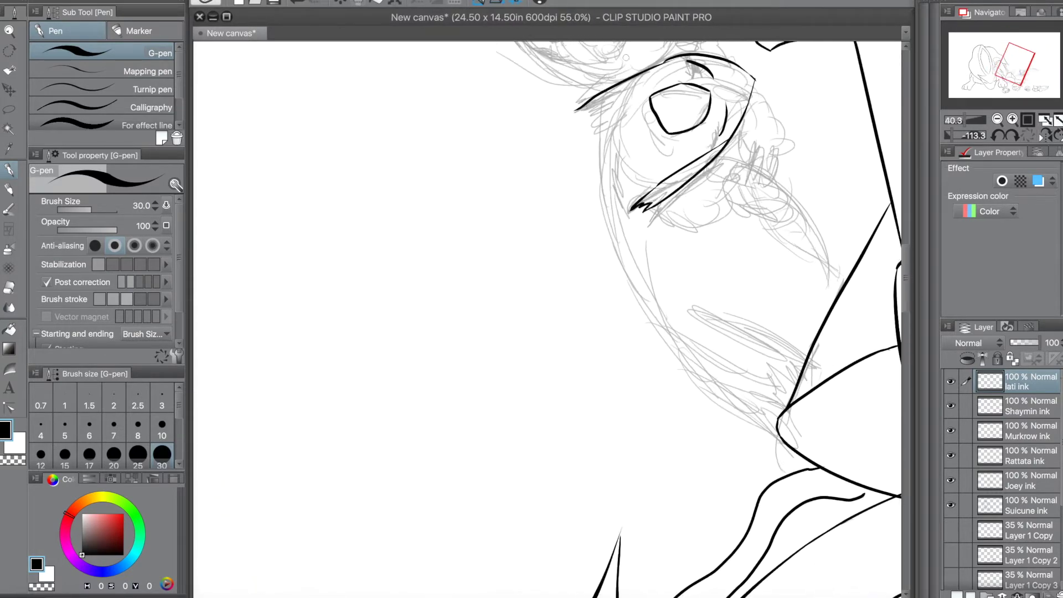
{"action": "scroll", "coordinate": [629, 83], "scroll_direction": "up", "scroll_amount": 5}
{"action": "mouse_move", "coordinate": [463, 209]}
{"action": "left_mouse_down"}
{"action": "mouse_move", "coordinate": [530, 207]}
{"action": "mouse_move", "coordinate": [488, 219]}
{"action": "mouse_move", "coordinate": [548, 224]}
{"action": "left_mouse_up"}
{"action": "key", "text": "ctrl+z"}
{"action": "mouse_move", "coordinate": [681, 100]}
{"action": "left_mouse_down"}
{"action": "mouse_move", "coordinate": [603, 348]}
{"action": "mouse_move", "coordinate": [674, 467]}
{"action": "mouse_move", "coordinate": [717, 454]}
{"action": "left_mouse_up"}
{"action": "key", "text": "ctrl+z"}
{"action": "key", "text": "ctrl+z"}
{"action": "left_click_drag", "start_coordinate": [548, 223], "coordinate": [613, 172]}
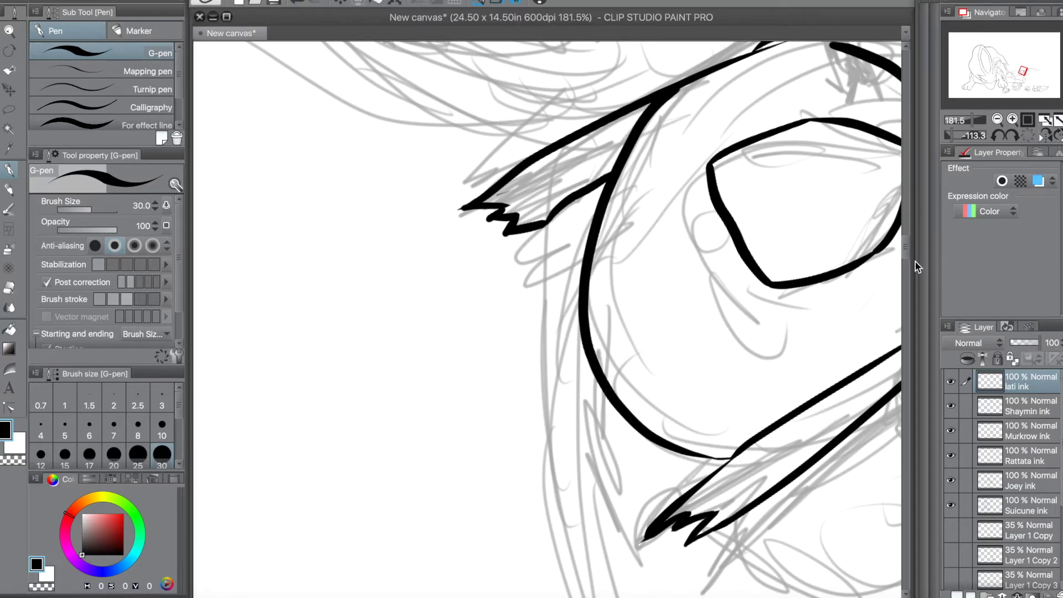
{"action": "scroll", "coordinate": [913, 268], "scroll_direction": "down", "scroll_amount": 5}
{"action": "left_click_drag", "start_coordinate": [546, 56], "coordinate": [634, 596]}
{"action": "scroll", "coordinate": [768, 495], "scroll_direction": "down", "scroll_amount": 6}
{"action": "scroll", "coordinate": [789, 466], "scroll_direction": "up", "scroll_amount": 5}
{"action": "scroll", "coordinate": [790, 232], "scroll_direction": "down", "scroll_amount": 7}
{"action": "scroll", "coordinate": [790, 231], "scroll_direction": "up", "scroll_amount": 2}
{"action": "key", "text": "ctrl+z"}
{"action": "mouse_move", "coordinate": [704, 97]}
{"action": "left_mouse_down"}
{"action": "mouse_move", "coordinate": [816, 315]}
{"action": "mouse_move", "coordinate": [811, 298]}
{"action": "left_mouse_up"}
{"action": "key", "text": "ctrl+z"}
{"action": "key", "text": "ctrl+z"}
Ink the curved back line of the left Lati's body, starting from behind its head.
{"action": "mouse_move", "coordinate": [531, 133]}
{"action": "left_mouse_down"}
{"action": "mouse_move", "coordinate": [700, 208]}
{"action": "mouse_move", "coordinate": [506, 498]}
{"action": "left_mouse_up"}
{"action": "left_click_drag", "start_coordinate": [905, 365], "coordinate": [899, 415]}
{"action": "scroll", "coordinate": [332, 124], "scroll_direction": "up", "scroll_amount": 5}
{"action": "left_click_drag", "start_coordinate": [375, 125], "coordinate": [377, 435]}
{"action": "key", "text": "ctrl+z"}
{"action": "left_click_drag", "start_coordinate": [382, 144], "coordinate": [368, 451]}
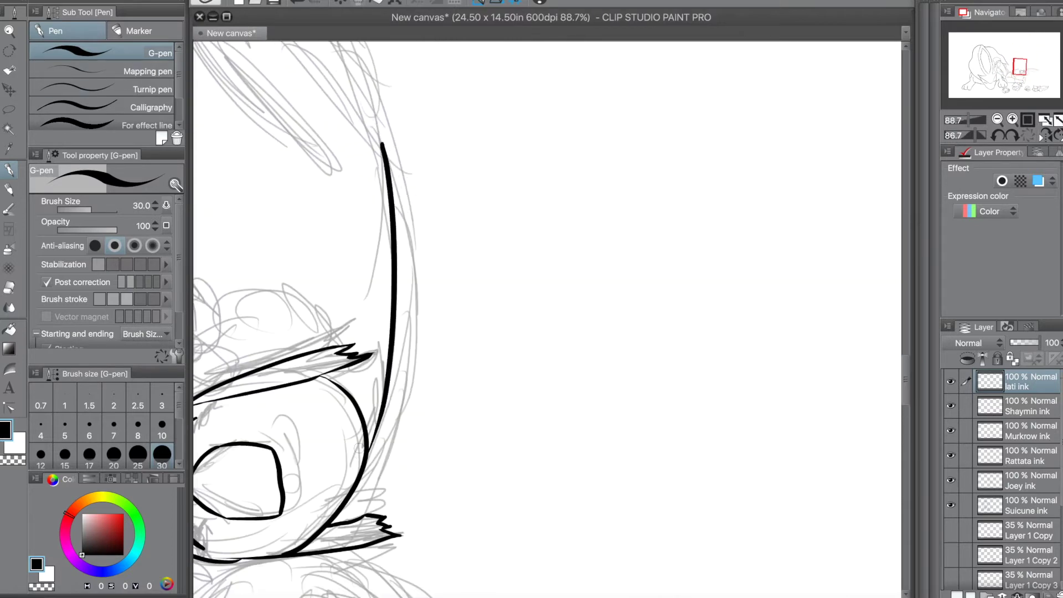
{"action": "left_click_drag", "start_coordinate": [905, 378], "coordinate": [906, 366]}
{"action": "mouse_move", "coordinate": [270, 76]}
{"action": "left_mouse_down"}
{"action": "mouse_move", "coordinate": [390, 284]}
{"action": "mouse_move", "coordinate": [383, 270]}
{"action": "left_mouse_up"}
{"action": "key", "text": "ctrl+z"}
{"action": "key", "text": "ctrl+z"}
{"action": "left_click_drag", "start_coordinate": [266, 80], "coordinate": [372, 270]}
{"action": "key", "text": "ctrl+z"}
{"action": "left_click_drag", "start_coordinate": [266, 80], "coordinate": [384, 288]}
{"action": "key", "text": "ctrl+z"}
{"action": "key", "text": "ctrl+z"}
{"action": "left_click_drag", "start_coordinate": [266, 80], "coordinate": [381, 281]}
{"action": "key", "text": "ctrl+z"}
Extend the left Lati's back outline to the man's bent leg and ink two diagonal lines inside the body.
{"action": "left_click_drag", "start_coordinate": [235, 107], "coordinate": [372, 256]}
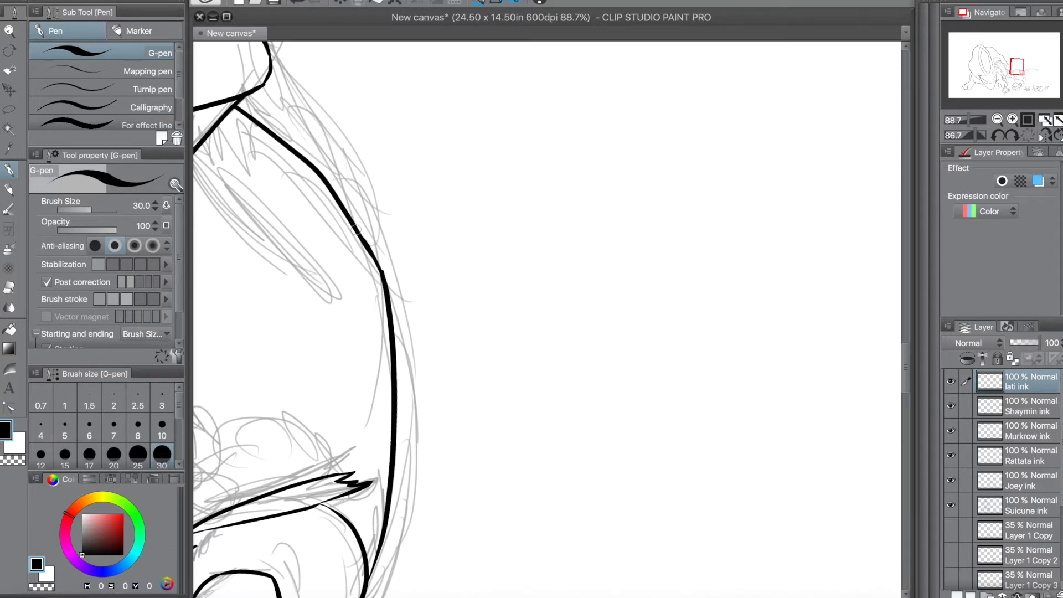
{"action": "left_click_drag", "start_coordinate": [626, 595], "coordinate": [605, 596]}
{"action": "left_click_drag", "start_coordinate": [382, 159], "coordinate": [531, 303]}
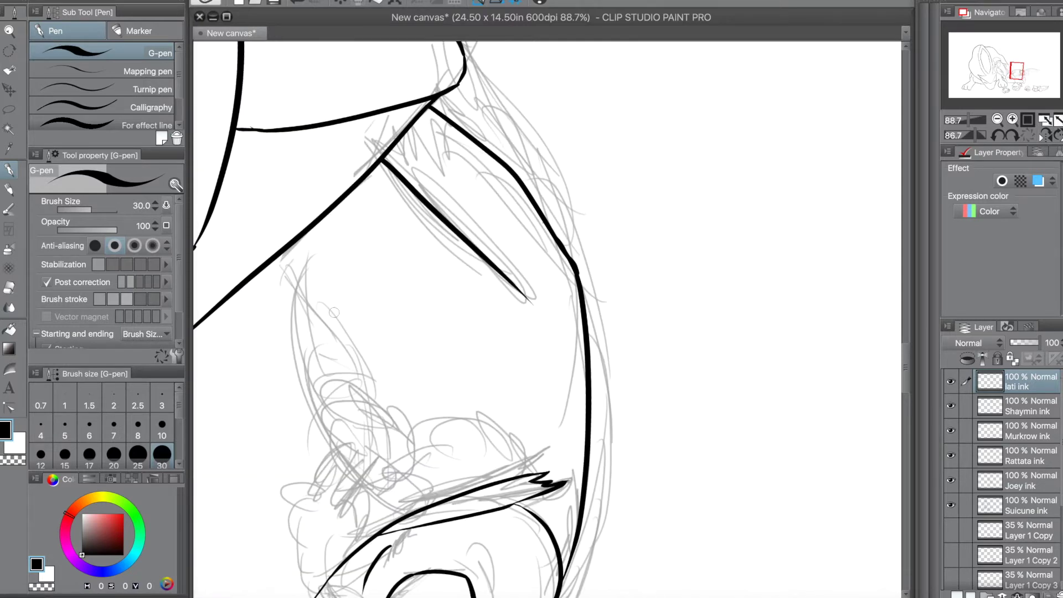
{"action": "key", "text": "ctrl+z"}
{"action": "mouse_move", "coordinate": [320, 216]}
{"action": "left_mouse_down"}
{"action": "mouse_move", "coordinate": [477, 362]}
{"action": "mouse_move", "coordinate": [479, 401]}
{"action": "left_mouse_up"}
{"action": "scroll", "coordinate": [309, 212], "scroll_direction": "up", "scroll_amount": 2}
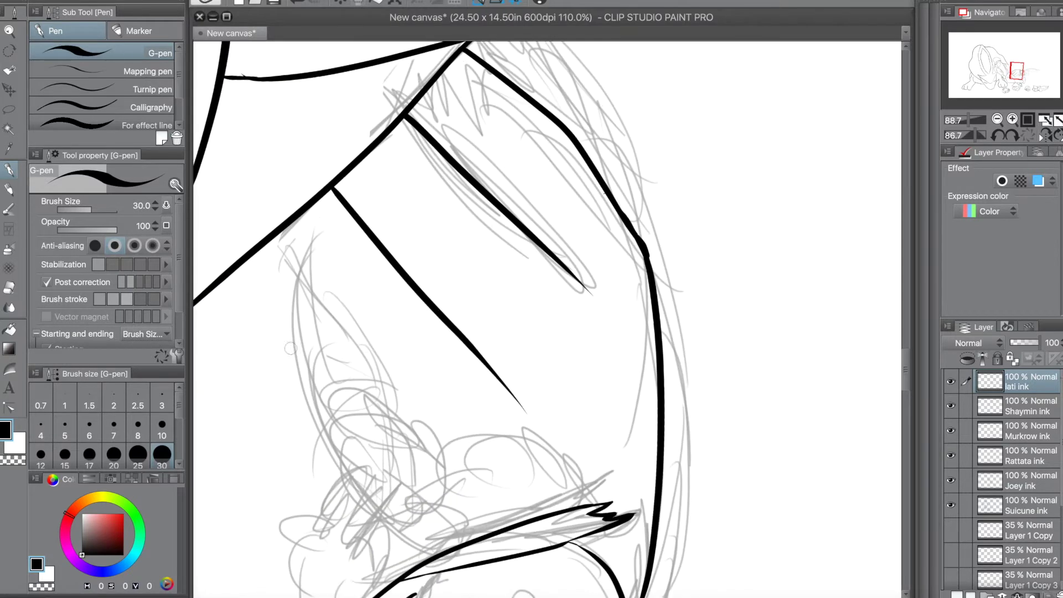
Ink the left Lati's belly line starting at the man's leg, plus the curved outline of its arm's rounded section.
{"action": "key", "text": "ctrl+z"}
{"action": "mouse_move", "coordinate": [309, 212]}
{"action": "left_mouse_down"}
{"action": "mouse_move", "coordinate": [362, 498]}
{"action": "mouse_move", "coordinate": [396, 437]}
{"action": "left_mouse_up"}
{"action": "key", "text": "ctrl+z"}
{"action": "left_click_drag", "start_coordinate": [282, 230], "coordinate": [361, 492]}
{"action": "mouse_move", "coordinate": [348, 418]}
{"action": "left_mouse_down"}
{"action": "mouse_move", "coordinate": [440, 523]}
{"action": "mouse_move", "coordinate": [429, 534]}
{"action": "left_mouse_up"}
{"action": "key", "text": "ctrl+z"}
Ink two short parallel lines extending from the rounded section of the left Lati's arm.
{"action": "left_click_drag", "start_coordinate": [392, 489], "coordinate": [361, 542]}
{"action": "key", "text": "ctrl+z"}
{"action": "key", "text": "ctrl+z"}
{"action": "left_click_drag", "start_coordinate": [359, 475], "coordinate": [334, 526]}
{"action": "left_click_drag", "start_coordinate": [392, 490], "coordinate": [360, 546]}
{"action": "left_click_drag", "start_coordinate": [433, 515], "coordinate": [382, 533]}
{"action": "key", "text": "ctrl+z"}
{"action": "mouse_move", "coordinate": [431, 513]}
{"action": "left_mouse_down"}
{"action": "mouse_move", "coordinate": [393, 548]}
{"action": "mouse_move", "coordinate": [386, 538]}
{"action": "left_mouse_up"}
{"action": "key", "text": "ctrl+z"}
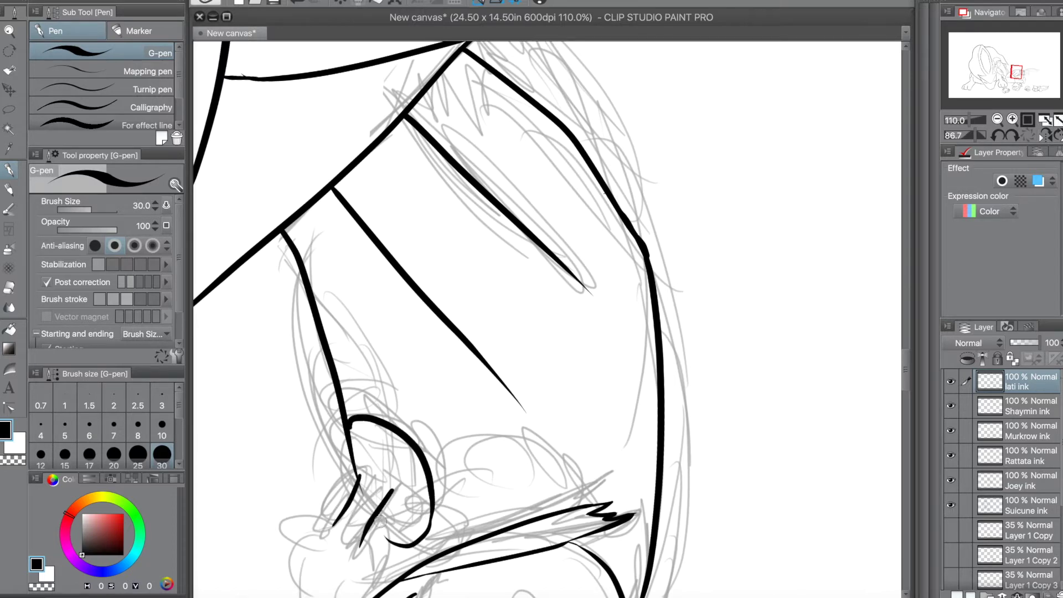
Select the rough end of the belly line where it meets the man's leg, delete it and deselect.
{"action": "scroll", "coordinate": [388, 496], "scroll_direction": "down", "scroll_amount": 5}
{"action": "key", "text": "minus"}
{"action": "key", "text": "minus"}
{"action": "key", "text": "minus"}
{"action": "key", "text": "minus"}
{"action": "key", "text": "minus"}
{"action": "key", "text": "minus"}
{"action": "key", "text": "minus"}
{"action": "key", "text": "minus"}
{"action": "key", "text": "minus"}
{"action": "key", "text": "minus"}
{"action": "key", "text": "minus"}
{"action": "key", "text": "minus"}
{"action": "key", "text": "minus"}
{"action": "key", "text": "minus"}
{"action": "key", "text": "minus"}
{"action": "key", "text": "minus"}
{"action": "key", "text": "minus"}
{"action": "key", "text": "minus"}
{"action": "key", "text": "minus"}
{"action": "key", "text": "minus"}
{"action": "scroll", "coordinate": [803, 303], "scroll_direction": "up", "scroll_amount": 5}
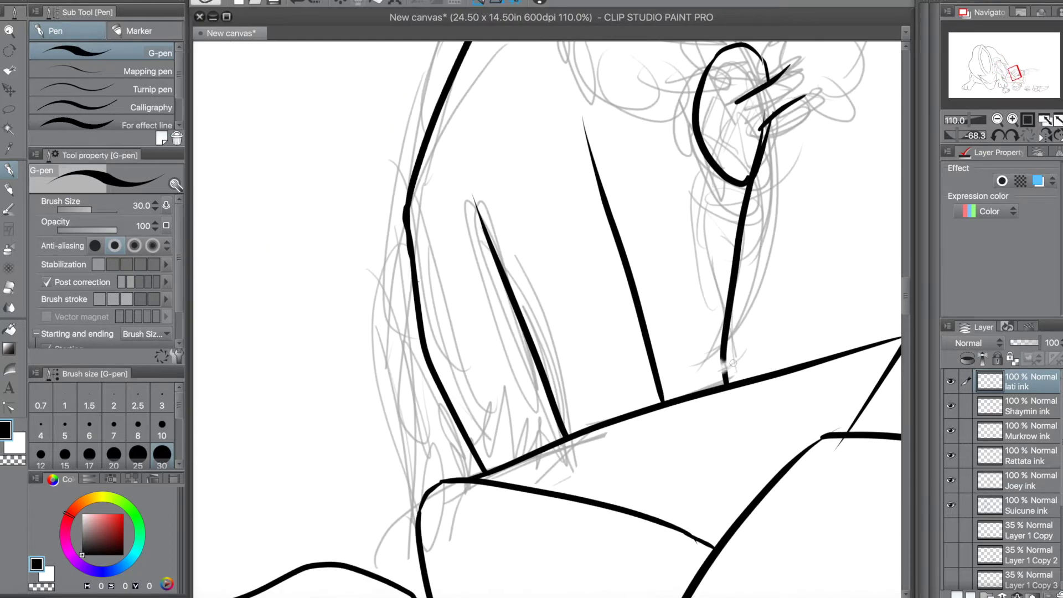
{"action": "key", "text": "m"}
{"action": "mouse_move", "coordinate": [729, 370]}
{"action": "left_mouse_down"}
{"action": "mouse_move", "coordinate": [706, 270]}
{"action": "mouse_move", "coordinate": [749, 184]}
{"action": "mouse_move", "coordinate": [767, 205]}
{"action": "mouse_move", "coordinate": [700, 393]}
{"action": "left_mouse_up"}
{"action": "key", "text": "Delete"}
{"action": "key", "text": "ctrl+d"}
{"action": "key", "text": "p"}
{"action": "scroll", "coordinate": [744, 221], "scroll_direction": "down", "scroll_amount": 10}
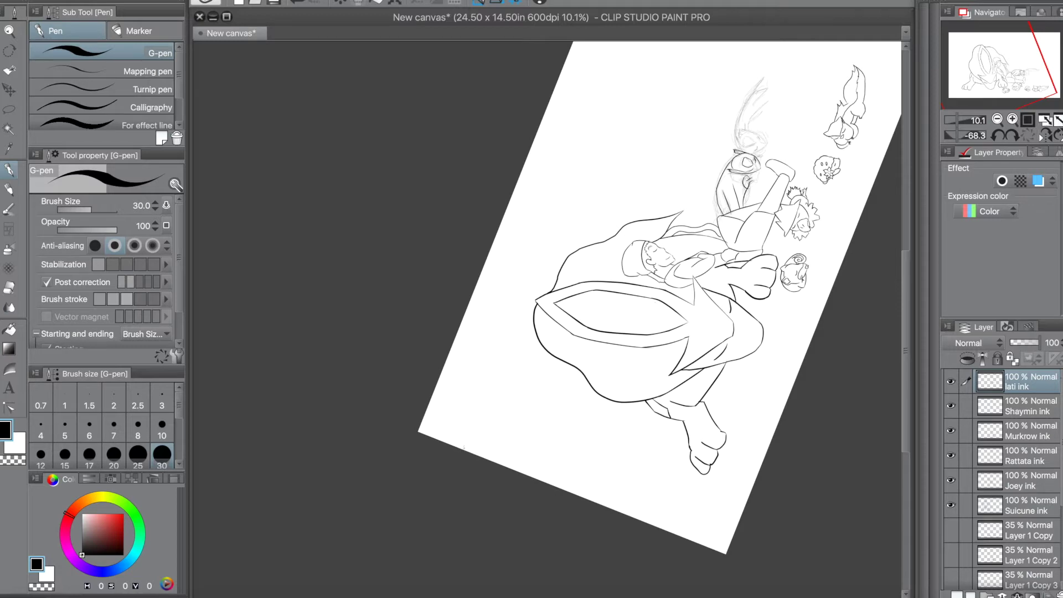
In the Seven years drawing canvas, ink the left Lati's long curved back outline from behind its head to the man's leg.
{"action": "scroll", "coordinate": [542, 326], "scroll_direction": "up", "scroll_amount": 3}
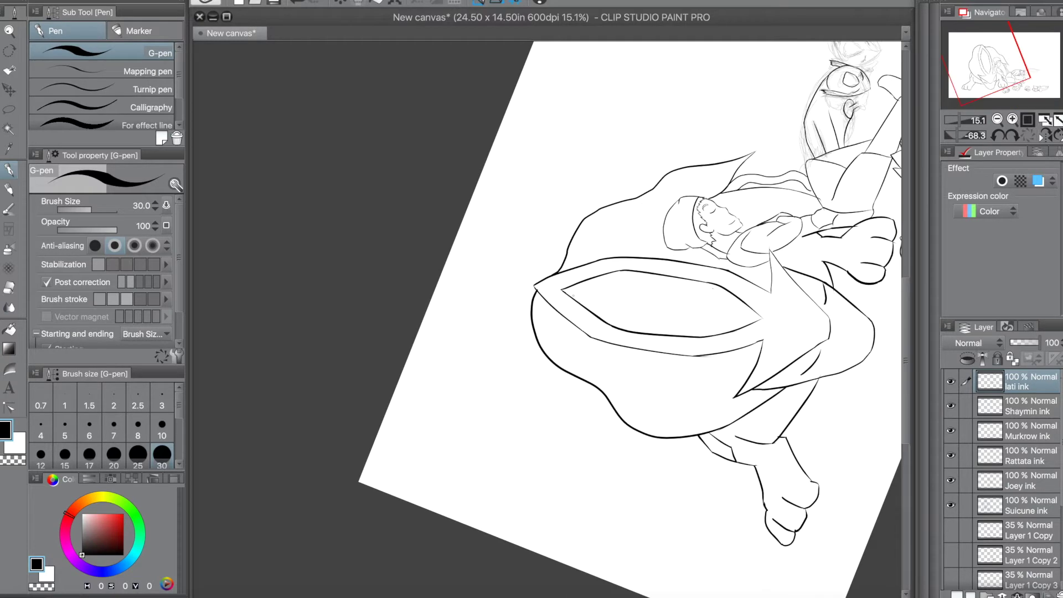
{"action": "scroll", "coordinate": [542, 327], "scroll_direction": "right", "scroll_amount": 3}
{"action": "scroll", "coordinate": [542, 326], "scroll_direction": "up", "scroll_amount": 3}
{"action": "scroll", "coordinate": [542, 327], "scroll_direction": "down", "scroll_amount": 2}
{"action": "scroll", "coordinate": [622, 198], "scroll_direction": "up", "scroll_amount": 6}
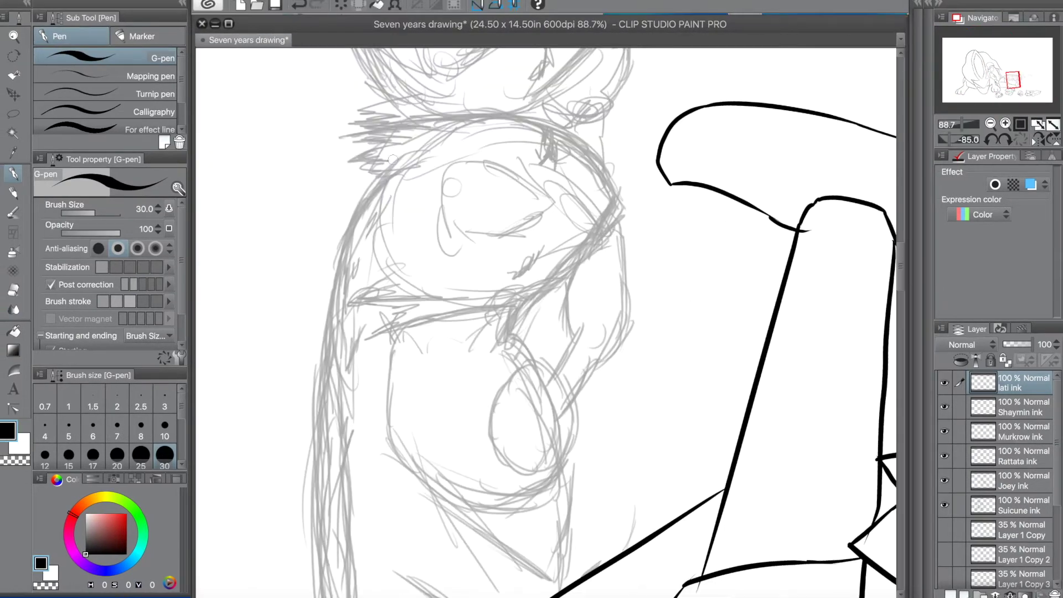
{"action": "left_click_drag", "start_coordinate": [405, 145], "coordinate": [317, 540]}
{"action": "key", "text": "super+z"}
{"action": "left_click_drag", "start_coordinate": [405, 144], "coordinate": [339, 567]}
{"action": "left_click", "coordinate": [340, 589]}
{"action": "left_click", "coordinate": [67, 21]}
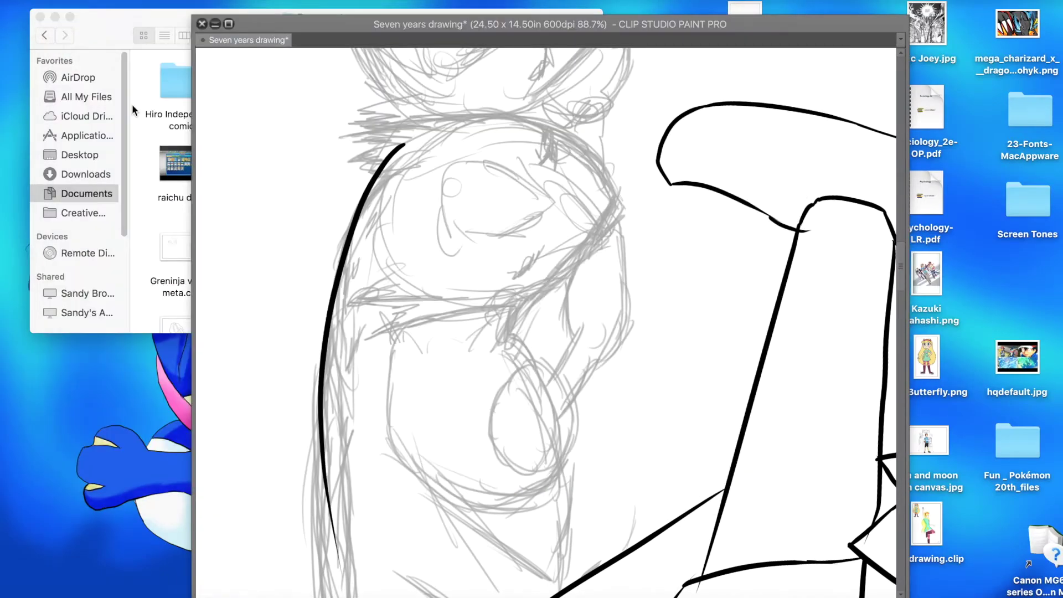
{"action": "left_click", "coordinate": [392, 249]}
{"action": "key", "text": "super+z"}
{"action": "mouse_move", "coordinate": [408, 143]}
{"action": "left_mouse_down"}
{"action": "mouse_move", "coordinate": [285, 555]}
{"action": "mouse_move", "coordinate": [305, 595]}
{"action": "left_mouse_up"}
{"action": "key", "text": "super+z"}
{"action": "left_click_drag", "start_coordinate": [901, 270], "coordinate": [902, 273]}
{"action": "scroll", "coordinate": [901, 275], "scroll_direction": "down", "scroll_amount": 5}
{"action": "scroll", "coordinate": [898, 277], "scroll_direction": "up", "scroll_amount": 3}
Ink two diagonal lines inside the left Lati's lower body, both ending at the man's leg.
{"action": "left_click_drag", "start_coordinate": [400, 433], "coordinate": [488, 499]}
{"action": "key", "text": "super+z"}
{"action": "key", "text": "super+z"}
{"action": "left_click_drag", "start_coordinate": [402, 425], "coordinate": [494, 506]}
{"action": "left_click_drag", "start_coordinate": [426, 346], "coordinate": [570, 451]}
{"action": "key", "text": "super+z"}
{"action": "left_click_drag", "start_coordinate": [418, 340], "coordinate": [561, 443]}
{"action": "key", "text": "super+z"}
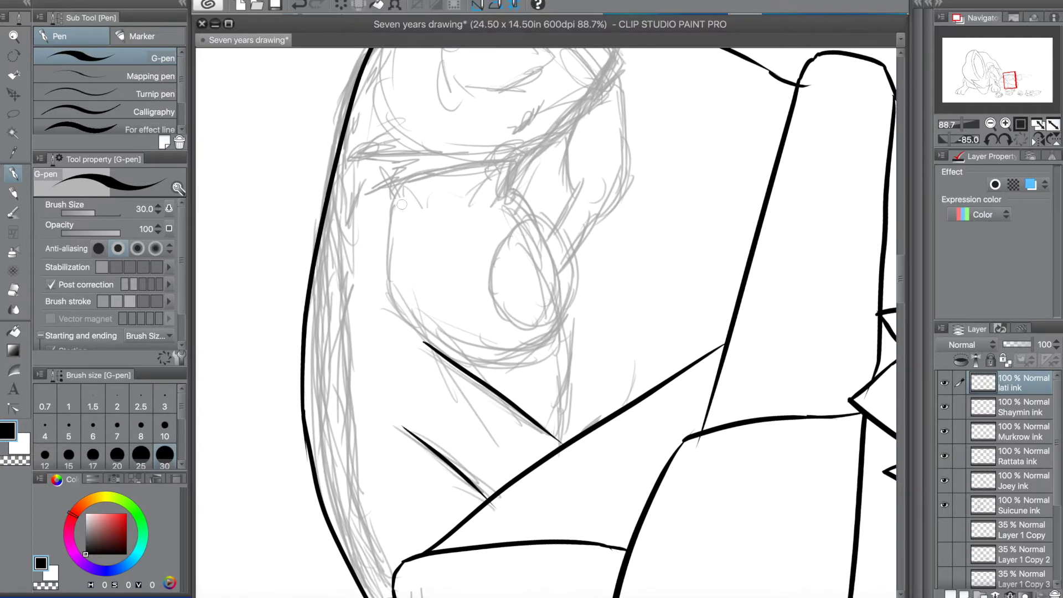
Ink the jagged tip and straight inner edge of the left Lati's ear nearest its body.
{"action": "key", "text": "asciicircum"}
{"action": "key", "text": "asciicircum"}
{"action": "key", "text": "asciicircum"}
{"action": "key", "text": "asciicircum"}
{"action": "key", "text": "asciicircum"}
{"action": "key", "text": "asciicircum"}
{"action": "key", "text": "asciicircum"}
{"action": "key", "text": "asciicircum"}
{"action": "key", "text": "asciicircum"}
{"action": "key", "text": "asciicircum"}
{"action": "key", "text": "asciicircum"}
{"action": "key", "text": "asciicircum"}
{"action": "key", "text": "asciicircum"}
{"action": "key", "text": "asciicircum"}
{"action": "key", "text": "asciicircum"}
{"action": "key", "text": "asciicircum"}
{"action": "key", "text": "asciicircum"}
{"action": "key", "text": "asciicircum"}
{"action": "key", "text": "asciicircum"}
{"action": "key", "text": "asciicircum"}
{"action": "scroll", "coordinate": [740, 222], "scroll_direction": "up", "scroll_amount": 2}
{"action": "mouse_move", "coordinate": [760, 131]}
{"action": "left_mouse_down"}
{"action": "mouse_move", "coordinate": [735, 348]}
{"action": "mouse_move", "coordinate": [731, 318]}
{"action": "mouse_move", "coordinate": [743, 310]}
{"action": "left_mouse_up"}
{"action": "key", "text": "super+z"}
{"action": "key", "text": "super+z"}
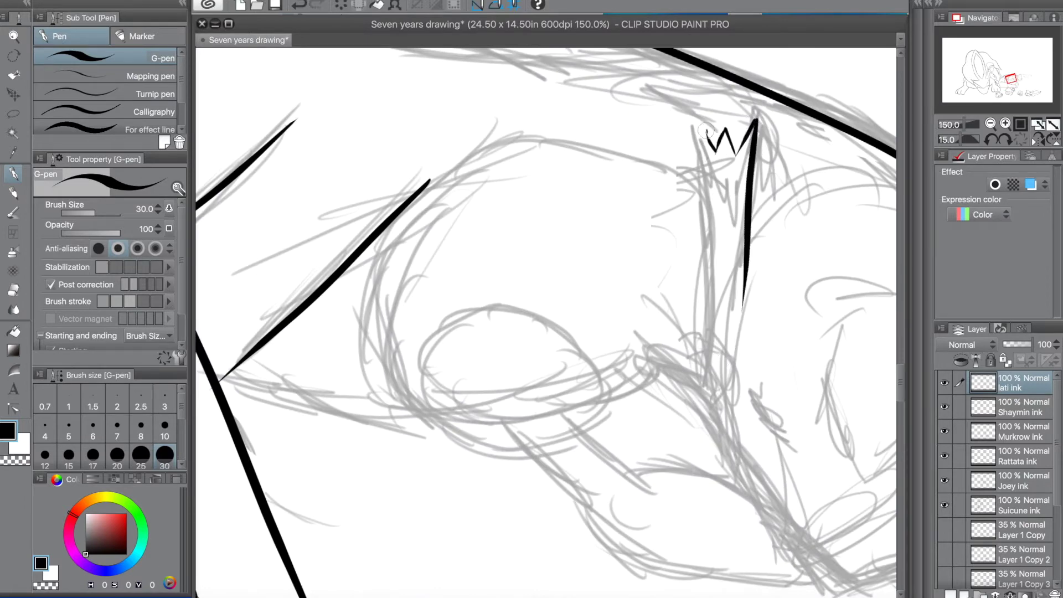
Ink the outer edge of that ear and continue it along the side of the face to the chin point.
{"action": "key", "text": "super+z"}
{"action": "mouse_move", "coordinate": [701, 158]}
{"action": "left_mouse_down"}
{"action": "mouse_move", "coordinate": [720, 440]}
{"action": "mouse_move", "coordinate": [722, 421]}
{"action": "mouse_move", "coordinate": [811, 527]}
{"action": "left_mouse_up"}
{"action": "scroll", "coordinate": [883, 451], "scroll_direction": "down", "scroll_amount": 5}
{"action": "left_click_drag", "start_coordinate": [778, 299], "coordinate": [833, 360]}
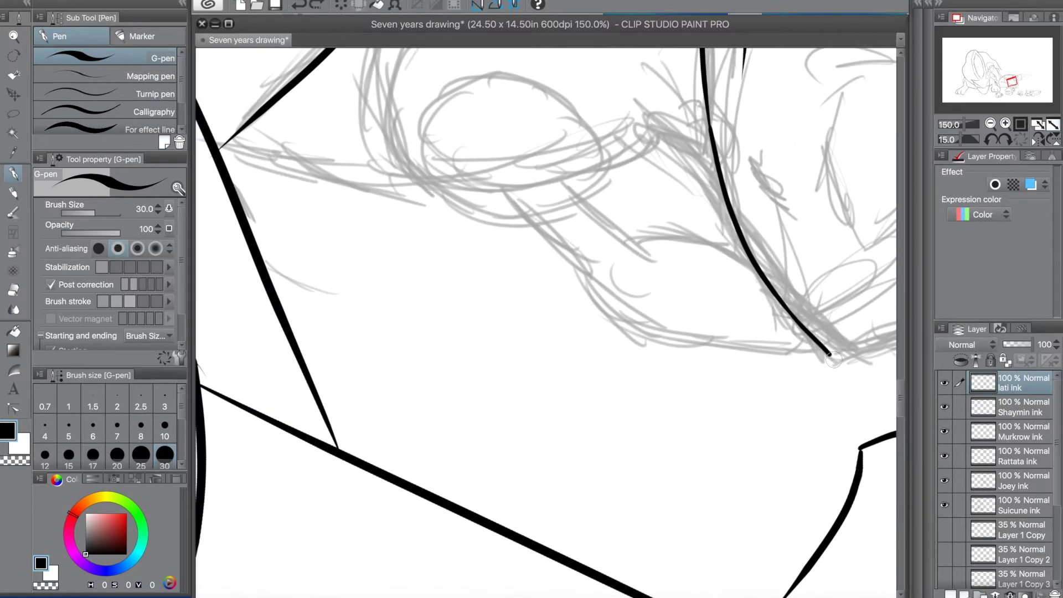
Ink the jagged tip of the left Lati's other ear at the end of its back outline.
{"action": "scroll", "coordinate": [666, 579], "scroll_direction": "right", "scroll_amount": 7}
{"action": "scroll", "coordinate": [653, 122], "scroll_direction": "up", "scroll_amount": 3}
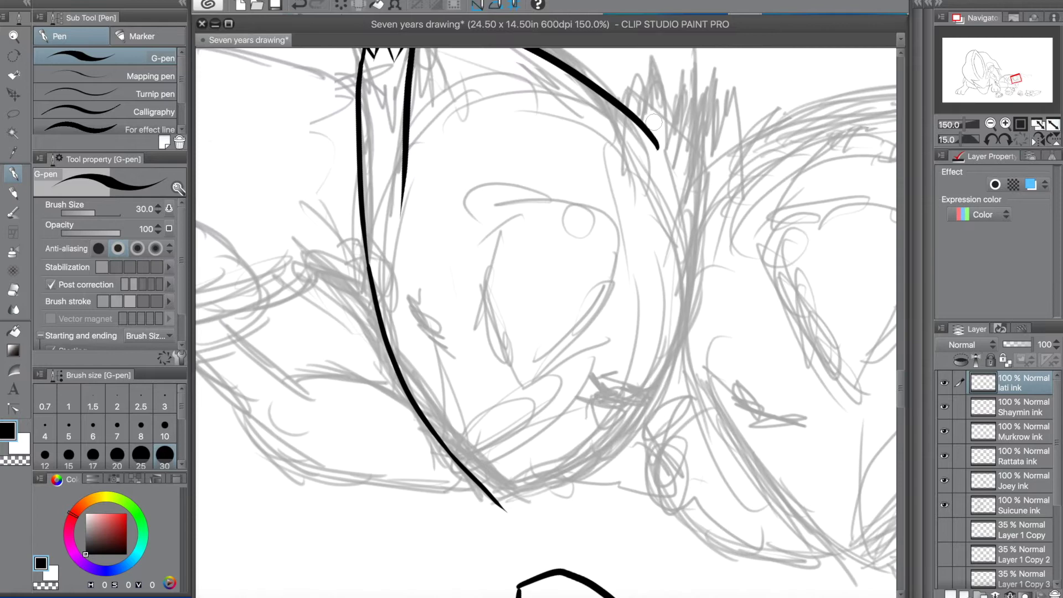
{"action": "mouse_move", "coordinate": [662, 109]}
{"action": "left_mouse_down"}
{"action": "mouse_move", "coordinate": [669, 142]}
{"action": "mouse_move", "coordinate": [675, 106]}
{"action": "left_mouse_up"}
{"action": "key", "text": "super+z"}
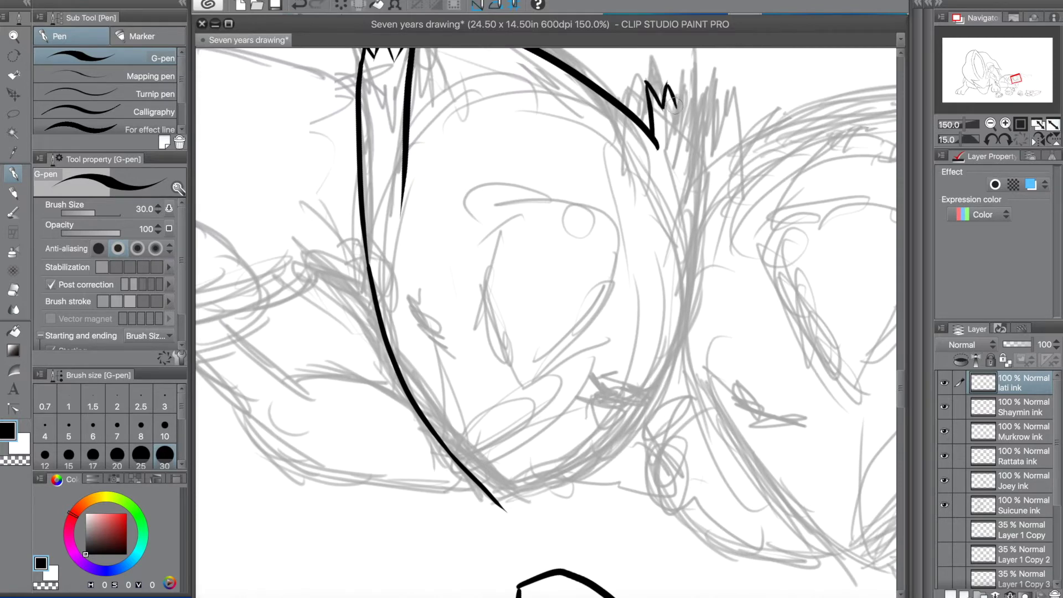
Ink the other ear's outer edge and the far side of the face down to the pointed chin.
{"action": "mouse_move", "coordinate": [686, 67]}
{"action": "left_mouse_down"}
{"action": "mouse_move", "coordinate": [600, 482]}
{"action": "mouse_move", "coordinate": [602, 385]}
{"action": "left_mouse_up"}
{"action": "key", "text": "super+z"}
{"action": "scroll", "coordinate": [498, 464], "scroll_direction": "down", "scroll_amount": 3}
{"action": "key", "text": "super+z"}
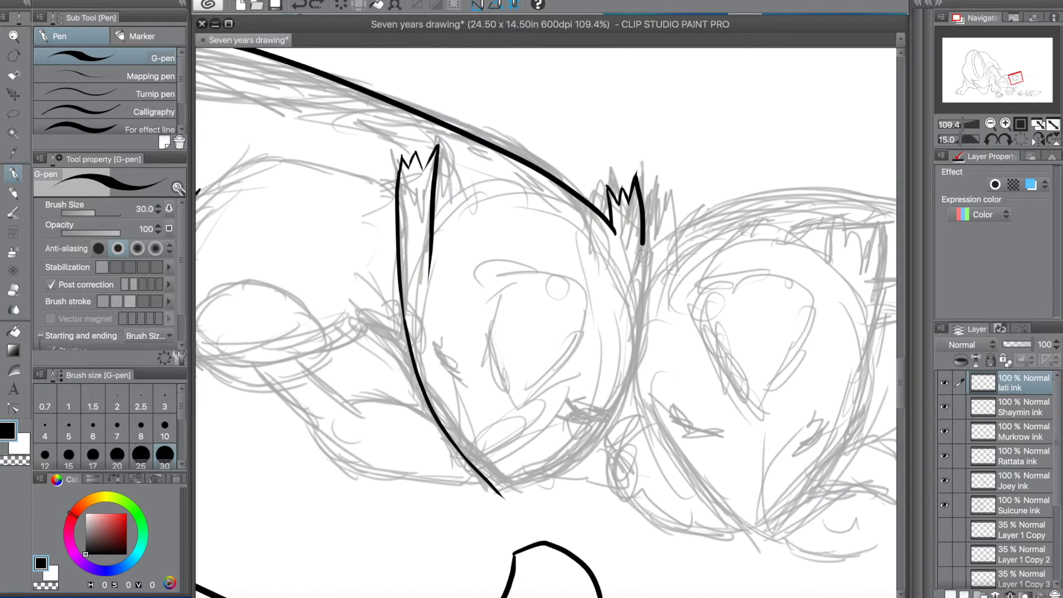
{"action": "left_click_drag", "start_coordinate": [636, 174], "coordinate": [624, 435]}
{"action": "key", "text": "super+z"}
{"action": "mouse_move", "coordinate": [635, 361]}
{"action": "left_mouse_down"}
{"action": "mouse_move", "coordinate": [603, 430]}
{"action": "mouse_move", "coordinate": [523, 484]}
{"action": "left_mouse_up"}
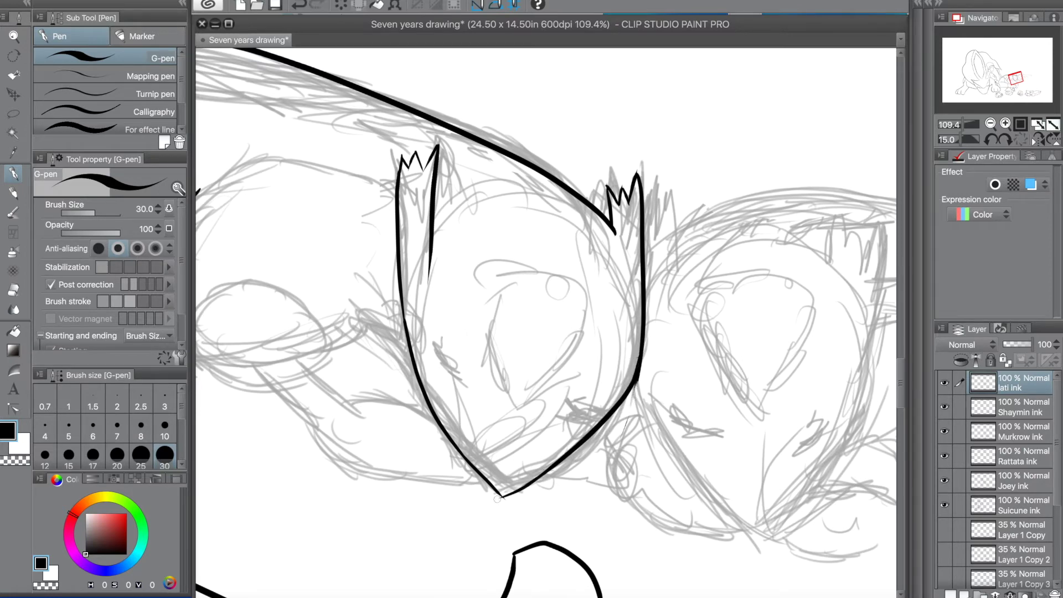
Ink the rounded forehead marking with its lower point in the middle of the left Lati's face.
{"action": "left_click_drag", "start_coordinate": [482, 278], "coordinate": [494, 348]}
{"action": "key", "text": "ctrl+z"}
{"action": "left_click_drag", "start_coordinate": [492, 278], "coordinate": [487, 368]}
{"action": "key", "text": "super+z"}
{"action": "mouse_move", "coordinate": [492, 277]}
{"action": "left_mouse_down"}
{"action": "mouse_move", "coordinate": [481, 352]}
{"action": "mouse_move", "coordinate": [519, 411]}
{"action": "left_mouse_up"}
{"action": "key", "text": "super+z"}
{"action": "key", "text": "super+z"}
{"action": "key", "text": "super+z"}
{"action": "left_click_drag", "start_coordinate": [482, 345], "coordinate": [523, 398]}
{"action": "mouse_move", "coordinate": [488, 275]}
{"action": "left_mouse_down"}
{"action": "mouse_move", "coordinate": [569, 278]}
{"action": "mouse_move", "coordinate": [583, 296]}
{"action": "mouse_move", "coordinate": [555, 356]}
{"action": "left_mouse_up"}
{"action": "key", "text": "ctrl+z"}
{"action": "key", "text": "super+z"}
{"action": "mouse_move", "coordinate": [574, 283]}
{"action": "left_mouse_down"}
{"action": "mouse_move", "coordinate": [576, 357]}
{"action": "mouse_move", "coordinate": [523, 407]}
{"action": "left_mouse_up"}
{"action": "key", "text": "super+z"}
{"action": "key", "text": "super+z"}
{"action": "key", "text": "super+z"}
{"action": "left_click_drag", "start_coordinate": [580, 345], "coordinate": [522, 407]}
{"action": "key", "text": "ctrl+z"}
{"action": "left_click_drag", "start_coordinate": [581, 334], "coordinate": [506, 407]}
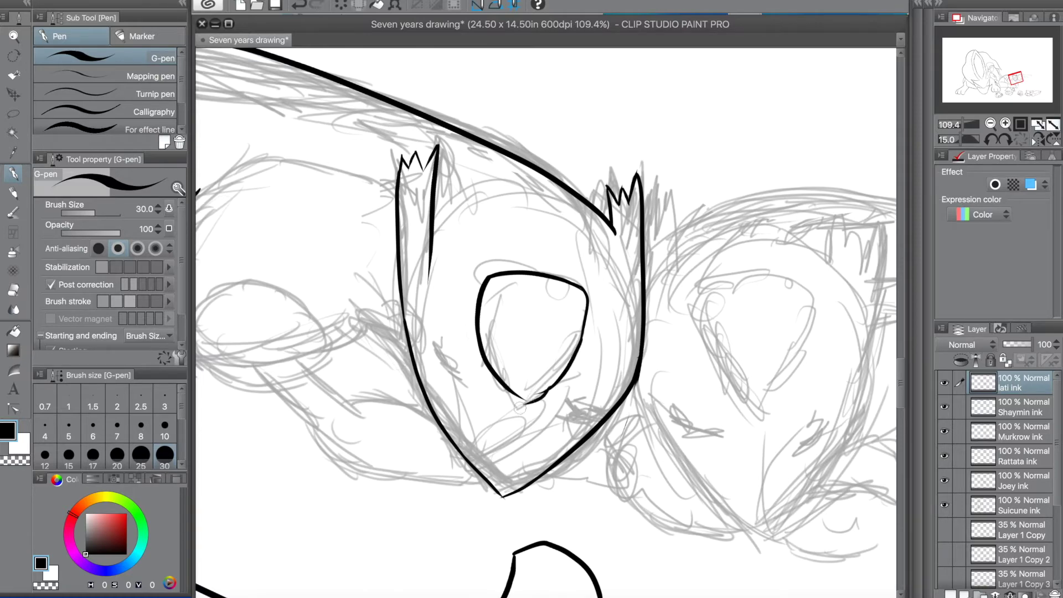
{"action": "key", "text": "super+z"}
{"action": "scroll", "coordinate": [540, 388], "scroll_direction": "up", "scroll_amount": 5}
{"action": "left_click_drag", "start_coordinate": [618, 332], "coordinate": [623, 394]}
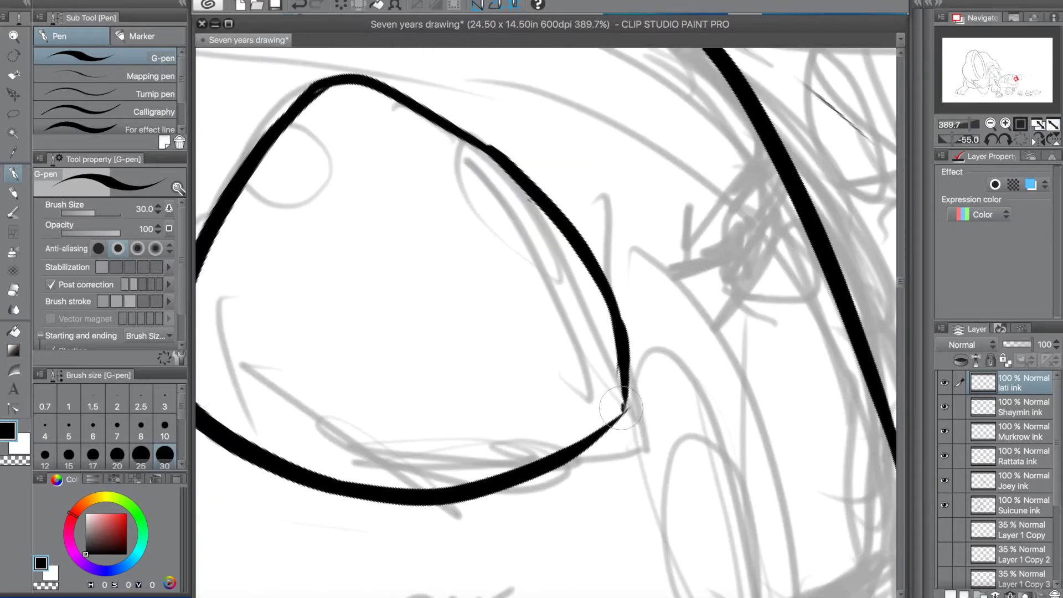
Ink the curved crown line joining the left Lati's two ears.
{"action": "scroll", "coordinate": [637, 403], "scroll_direction": "down", "scroll_amount": 4}
{"action": "scroll", "coordinate": [415, 326], "scroll_direction": "up", "scroll_amount": 4}
{"action": "mouse_move", "coordinate": [545, 193]}
{"action": "left_mouse_down"}
{"action": "mouse_move", "coordinate": [532, 202]}
{"action": "mouse_move", "coordinate": [432, 538]}
{"action": "left_mouse_up"}
{"action": "key", "text": "super+z"}
{"action": "mouse_move", "coordinate": [547, 191]}
{"action": "left_mouse_down"}
{"action": "mouse_move", "coordinate": [465, 255]}
{"action": "mouse_move", "coordinate": [427, 529]}
{"action": "left_mouse_up"}
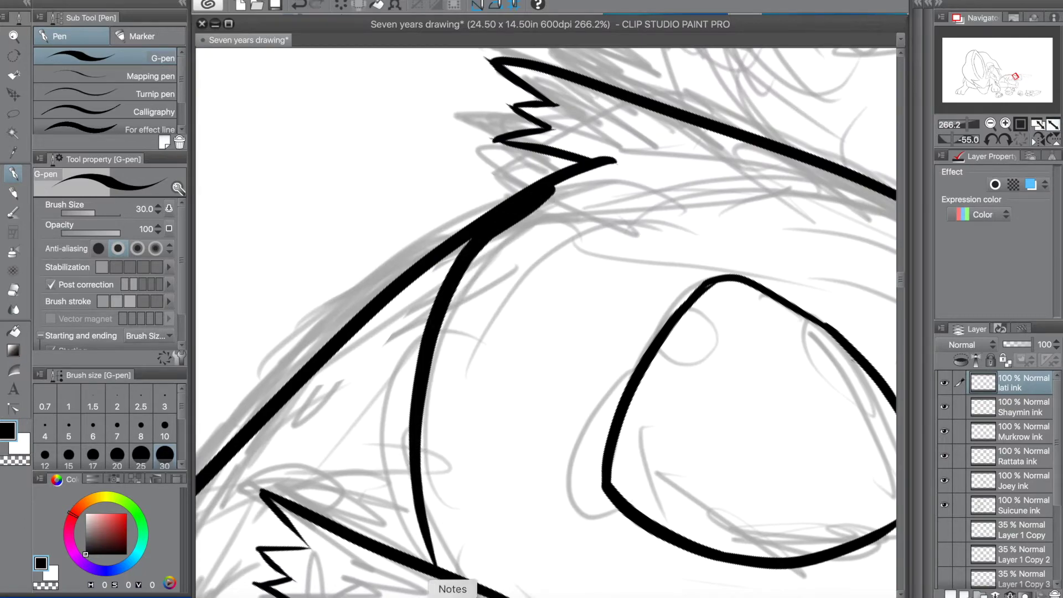
Ink the left Lati's two closed eyes, each as a lower lid curve with a short arc above it.
{"action": "scroll", "coordinate": [473, 547], "scroll_direction": "down", "scroll_amount": 5}
{"action": "scroll", "coordinate": [387, 230], "scroll_direction": "up", "scroll_amount": 5}
{"action": "left_click_drag", "start_coordinate": [228, 237], "coordinate": [299, 308]}
{"action": "key", "text": "super+z"}
{"action": "key", "text": "ctrl+z"}
{"action": "mouse_move", "coordinate": [231, 219]}
{"action": "left_mouse_down"}
{"action": "mouse_move", "coordinate": [332, 332]}
{"action": "mouse_move", "coordinate": [296, 310]}
{"action": "left_mouse_up"}
{"action": "left_click_drag", "start_coordinate": [253, 183], "coordinate": [298, 205]}
{"action": "left_click_drag", "start_coordinate": [441, 398], "coordinate": [495, 420]}
{"action": "mouse_move", "coordinate": [508, 315]}
{"action": "left_mouse_down"}
{"action": "mouse_move", "coordinate": [539, 319]}
{"action": "mouse_move", "coordinate": [560, 357]}
{"action": "left_mouse_up"}
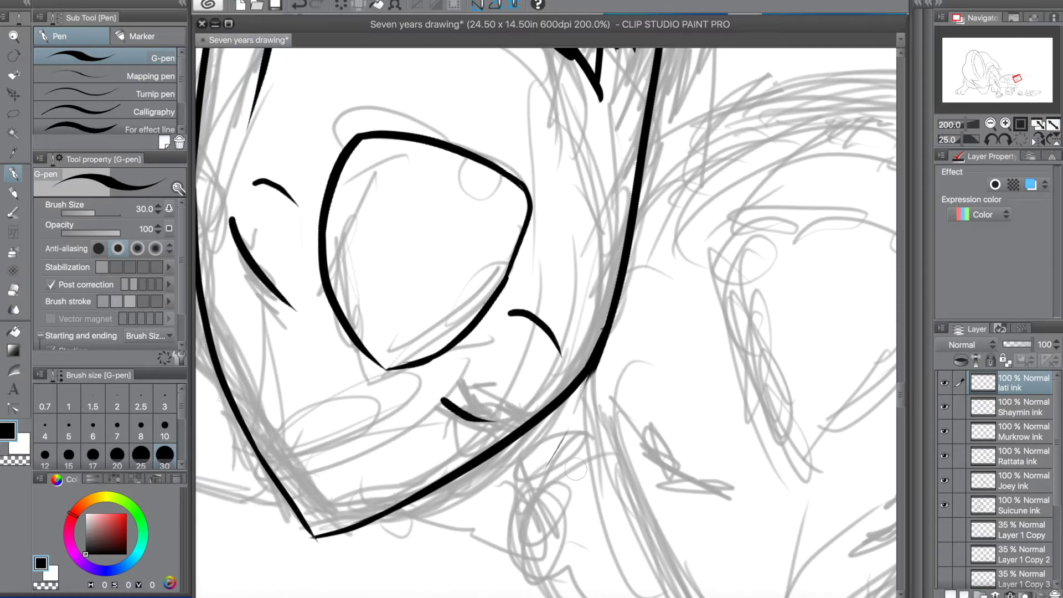
Ink the large rounded section of the left Lati's arm in front of its belly.
{"action": "left_click_drag", "start_coordinate": [708, 597], "coordinate": [691, 597]}
{"action": "mouse_move", "coordinate": [326, 169]}
{"action": "left_mouse_down"}
{"action": "mouse_move", "coordinate": [465, 91]}
{"action": "mouse_move", "coordinate": [593, 173]}
{"action": "left_mouse_up"}
{"action": "key", "text": "super+z"}
{"action": "key", "text": "super+z"}
{"action": "mouse_move", "coordinate": [323, 192]}
{"action": "left_mouse_down"}
{"action": "mouse_move", "coordinate": [581, 210]}
{"action": "mouse_move", "coordinate": [408, 270]}
{"action": "left_mouse_up"}
{"action": "key", "text": "super+z"}
{"action": "mouse_move", "coordinate": [323, 172]}
{"action": "left_mouse_down"}
{"action": "mouse_move", "coordinate": [468, 296]}
{"action": "mouse_move", "coordinate": [486, 290]}
{"action": "mouse_move", "coordinate": [463, 282]}
{"action": "left_mouse_up"}
{"action": "key", "text": "super+z"}
{"action": "key", "text": "super+z"}
Ink the two connecting arm lines and the oval section beneath the chin, closing the rounded section's outline against them.
{"action": "left_click_drag", "start_coordinate": [426, 219], "coordinate": [525, 347]}
{"action": "mouse_move", "coordinate": [499, 212]}
{"action": "left_mouse_down"}
{"action": "mouse_move", "coordinate": [582, 315]}
{"action": "mouse_move", "coordinate": [647, 489]}
{"action": "mouse_move", "coordinate": [821, 511]}
{"action": "left_mouse_up"}
{"action": "key", "text": "super+z"}
{"action": "left_click_drag", "start_coordinate": [720, 510], "coordinate": [815, 517]}
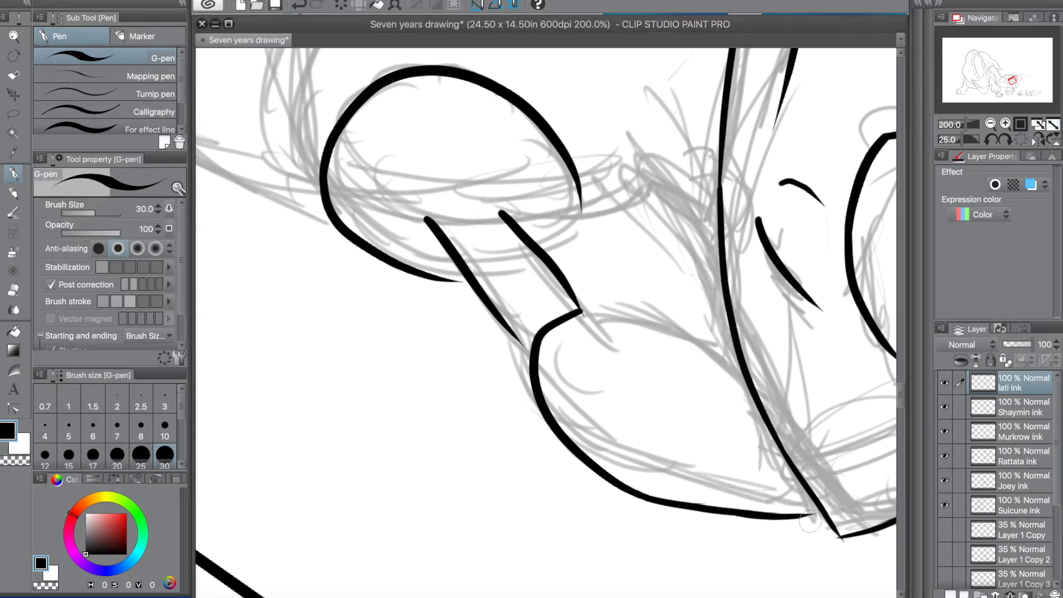
{"action": "left_click_drag", "start_coordinate": [579, 313], "coordinate": [728, 341]}
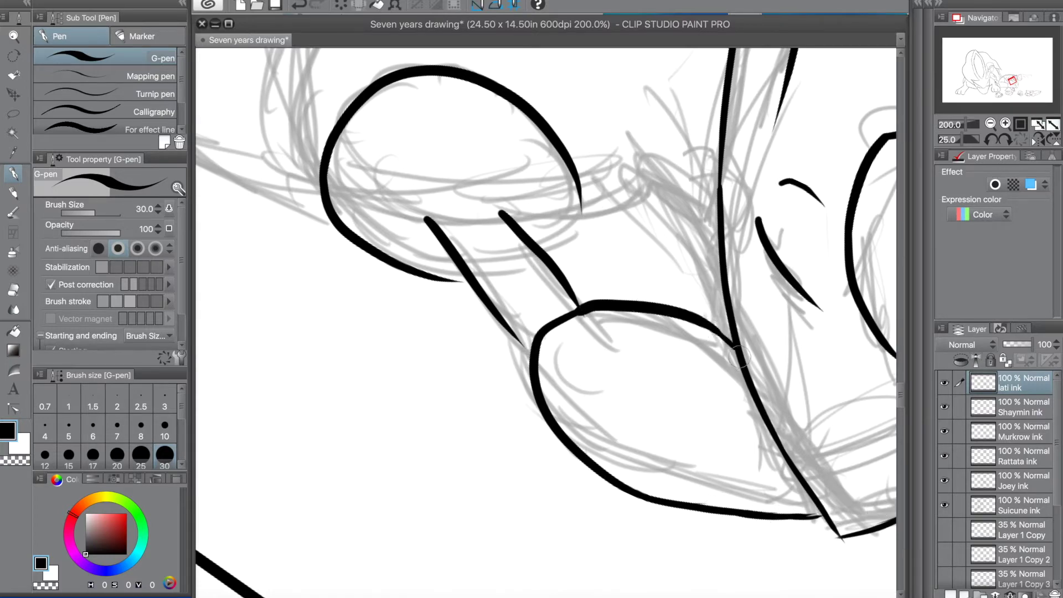
{"action": "left_click_drag", "start_coordinate": [575, 178], "coordinate": [558, 262]}
{"action": "left_click_drag", "start_coordinate": [429, 276], "coordinate": [469, 280]}
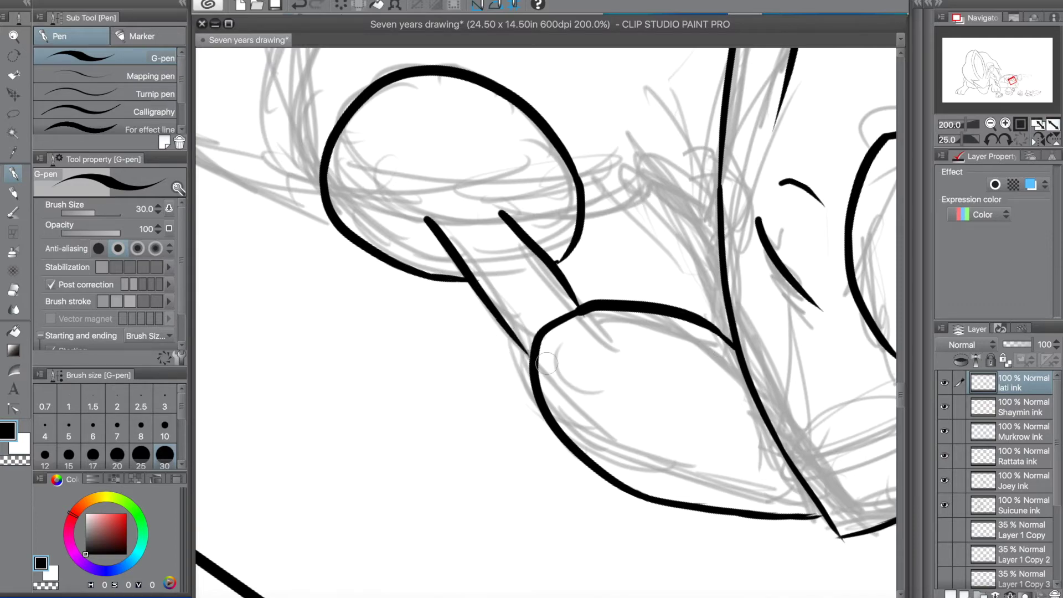
Ink the short curve beside the left Lati's rounded arm section and the long arched line running to its ear.
{"action": "scroll", "coordinate": [611, 236], "scroll_direction": "down", "scroll_amount": 6}
{"action": "scroll", "coordinate": [524, 187], "scroll_direction": "up", "scroll_amount": 4}
{"action": "left_click_drag", "start_coordinate": [434, 212], "coordinate": [570, 271]}
{"action": "left_click_drag", "start_coordinate": [560, 126], "coordinate": [570, 270]}
{"action": "key", "text": "ctrl+z"}
{"action": "left_click_drag", "start_coordinate": [531, 148], "coordinate": [570, 255]}
{"action": "key", "text": "ctrl+z"}
{"action": "left_click_drag", "start_coordinate": [519, 157], "coordinate": [568, 254]}
{"action": "left_click_drag", "start_coordinate": [614, 93], "coordinate": [825, 130]}
{"action": "scroll", "coordinate": [852, 157], "scroll_direction": "down", "scroll_amount": 1}
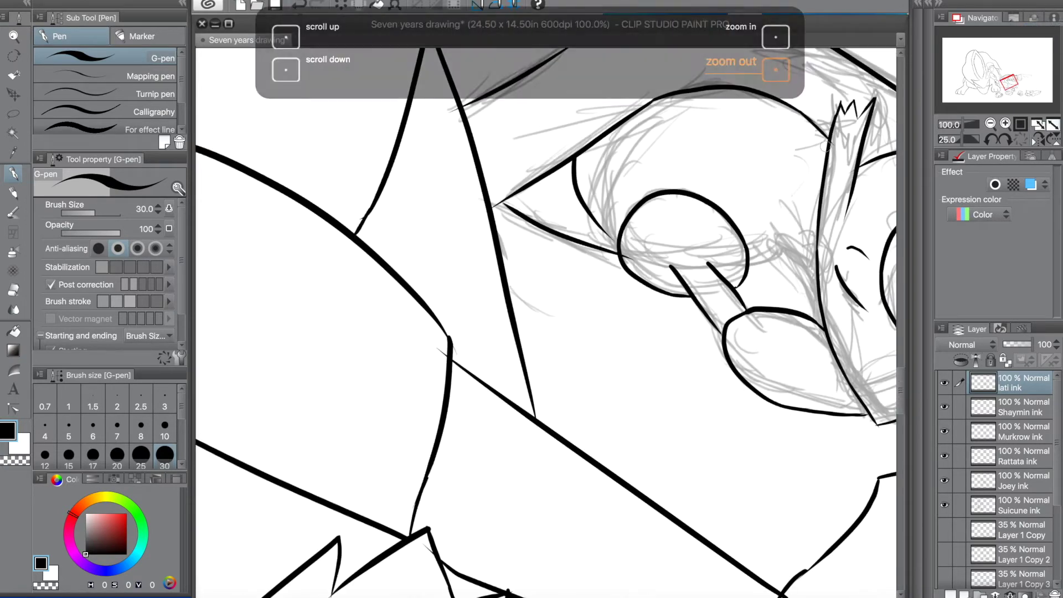
Ink the two lines of the pointed shape between the left Lati's ear and its back outline.
{"action": "left_click_drag", "start_coordinate": [653, 597], "coordinate": [704, 597]}
{"action": "scroll", "coordinate": [357, 164], "scroll_direction": "down", "scroll_amount": 3}
{"action": "scroll", "coordinate": [357, 164], "scroll_direction": "up", "scroll_amount": 7}
{"action": "mouse_move", "coordinate": [278, 133]}
{"action": "left_mouse_down"}
{"action": "mouse_move", "coordinate": [359, 253]}
{"action": "mouse_move", "coordinate": [372, 251]}
{"action": "left_mouse_up"}
{"action": "key", "text": "ctrl+z"}
{"action": "key", "text": "ctrl+z"}
{"action": "left_click_drag", "start_coordinate": [262, 118], "coordinate": [365, 230]}
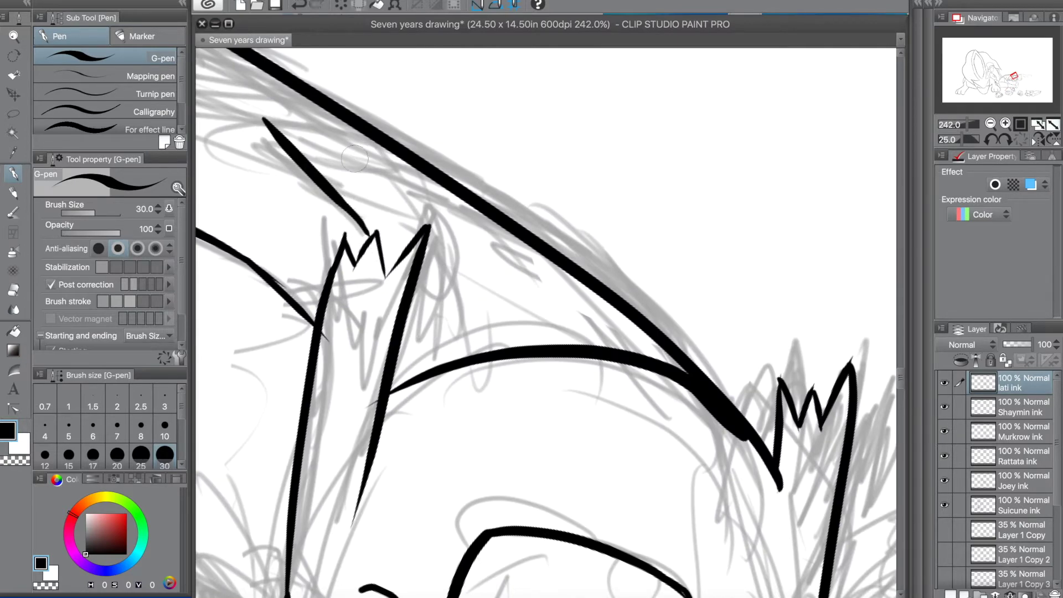
{"action": "left_click_drag", "start_coordinate": [262, 117], "coordinate": [457, 193]}
{"action": "scroll", "coordinate": [459, 335], "scroll_direction": "down", "scroll_amount": 12}
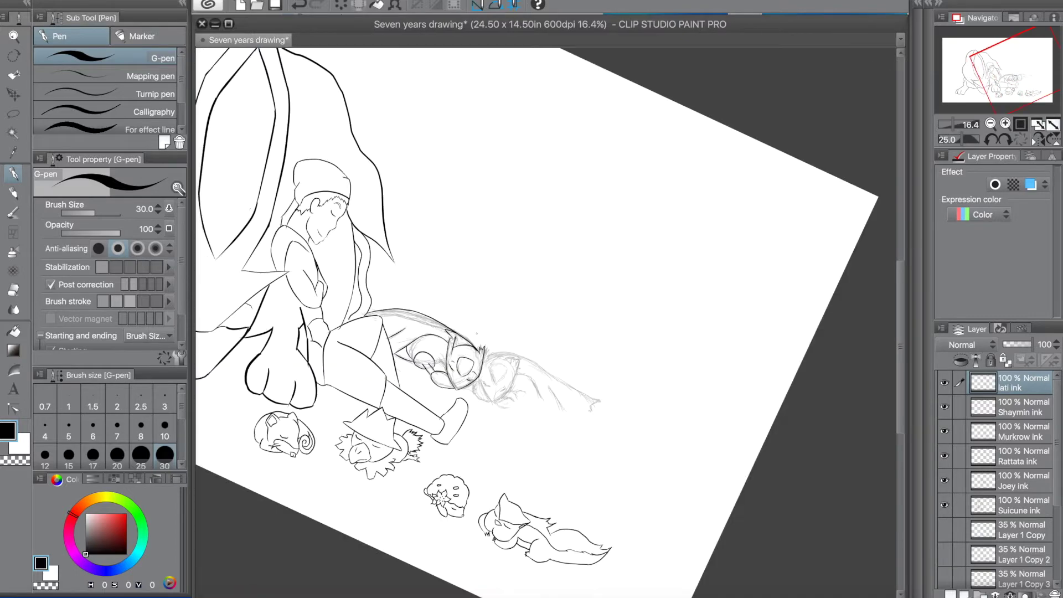
{"action": "key", "text": "minus"}
{"action": "key", "text": "minus"}
{"action": "key", "text": "minus"}
{"action": "key", "text": "minus"}
{"action": "key", "text": "minus"}
{"action": "key", "text": "minus"}
{"action": "key", "text": "minus"}
{"action": "key", "text": "minus"}
{"action": "key", "text": "minus"}
{"action": "key", "text": "minus"}
{"action": "key", "text": "minus"}
{"action": "scroll", "coordinate": [505, 396], "scroll_direction": "up", "scroll_amount": 11}
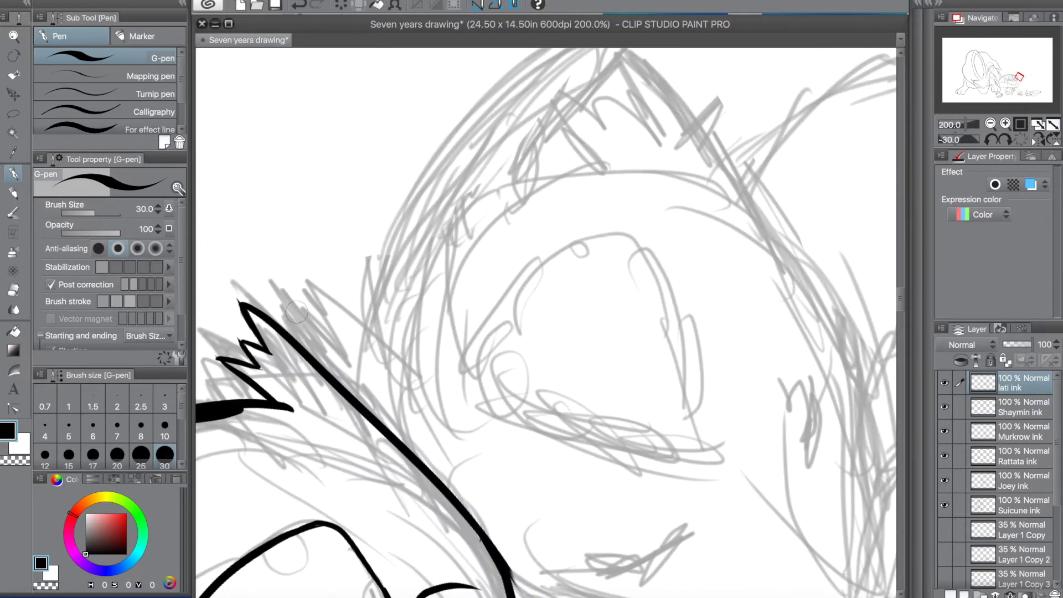
{"action": "mouse_move", "coordinate": [307, 276]}
{"action": "left_mouse_down"}
{"action": "mouse_move", "coordinate": [433, 387]}
{"action": "mouse_move", "coordinate": [344, 350]}
{"action": "left_mouse_up"}
{"action": "mouse_move", "coordinate": [332, 307]}
{"action": "left_mouse_down"}
{"action": "mouse_move", "coordinate": [303, 339]}
{"action": "mouse_move", "coordinate": [360, 400]}
{"action": "left_mouse_up"}
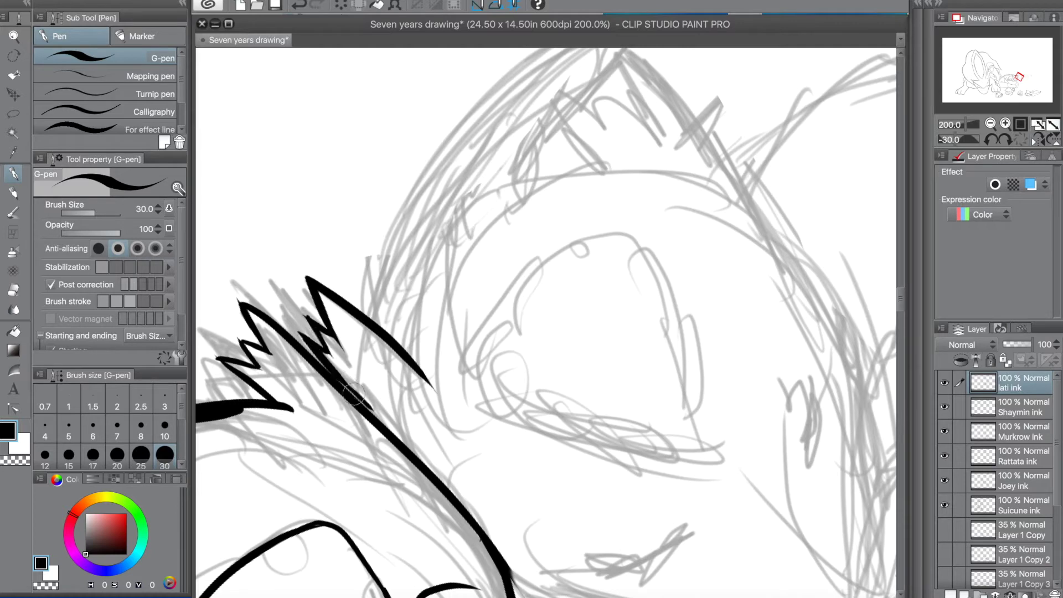
{"action": "left_click_drag", "start_coordinate": [595, 166], "coordinate": [414, 348]}
{"action": "key", "text": "super+z"}
{"action": "key", "text": "super+z"}
{"action": "key", "text": "super+z"}
{"action": "key", "text": "super+z"}
Create a new layer named Latios ink above the lati ink layer.
{"action": "left_click", "coordinate": [942, 328]}
{"action": "mouse_move", "coordinate": [879, 132]}
{"action": "left_click", "coordinate": [690, 135]}
{"action": "type", "text": "Latios ink"}
{"action": "key", "text": "Return"}
Ink Latios's jagged inner ear against the left Lati's ear, and the inner jaw curve down to the chin.
{"action": "mouse_move", "coordinate": [308, 280]}
{"action": "left_mouse_down"}
{"action": "mouse_move", "coordinate": [419, 378]}
{"action": "mouse_move", "coordinate": [335, 354]}
{"action": "mouse_move", "coordinate": [354, 388]}
{"action": "mouse_move", "coordinate": [468, 491]}
{"action": "left_mouse_up"}
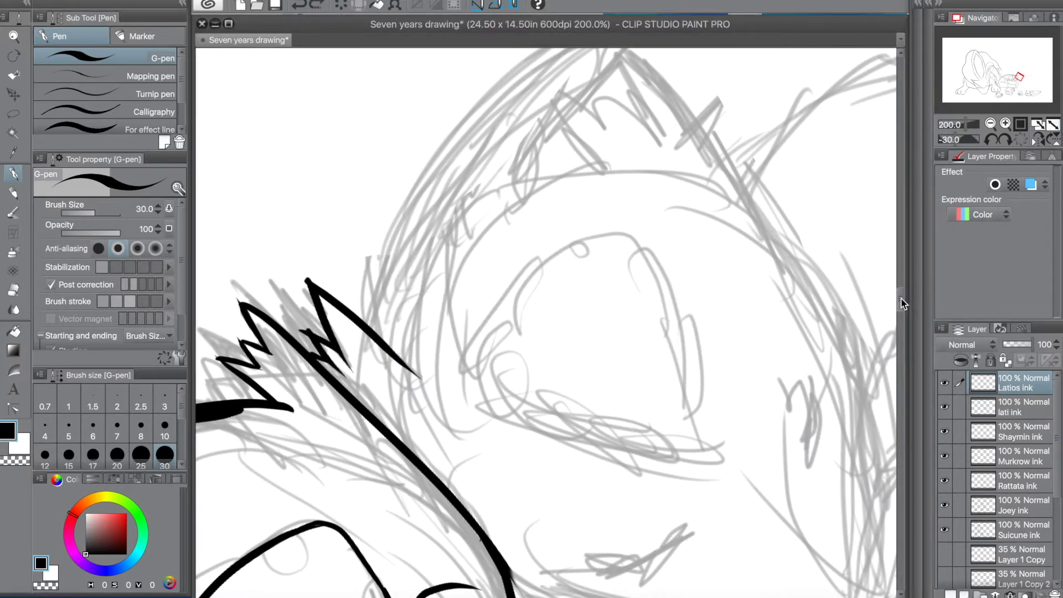
{"action": "scroll", "coordinate": [902, 300], "scroll_direction": "down", "scroll_amount": 5}
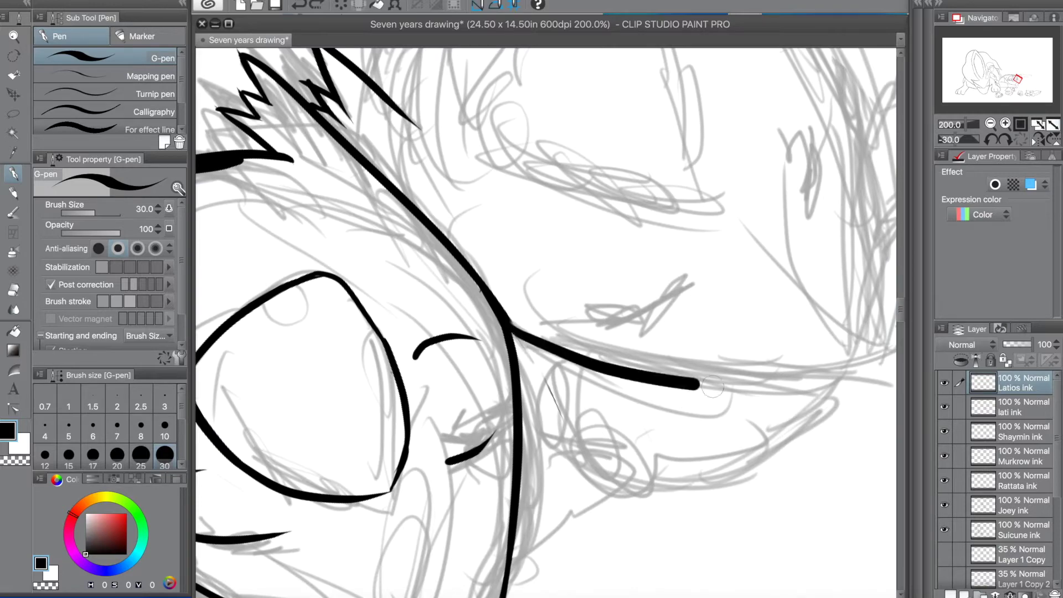
{"action": "left_click_drag", "start_coordinate": [502, 311], "coordinate": [879, 391]}
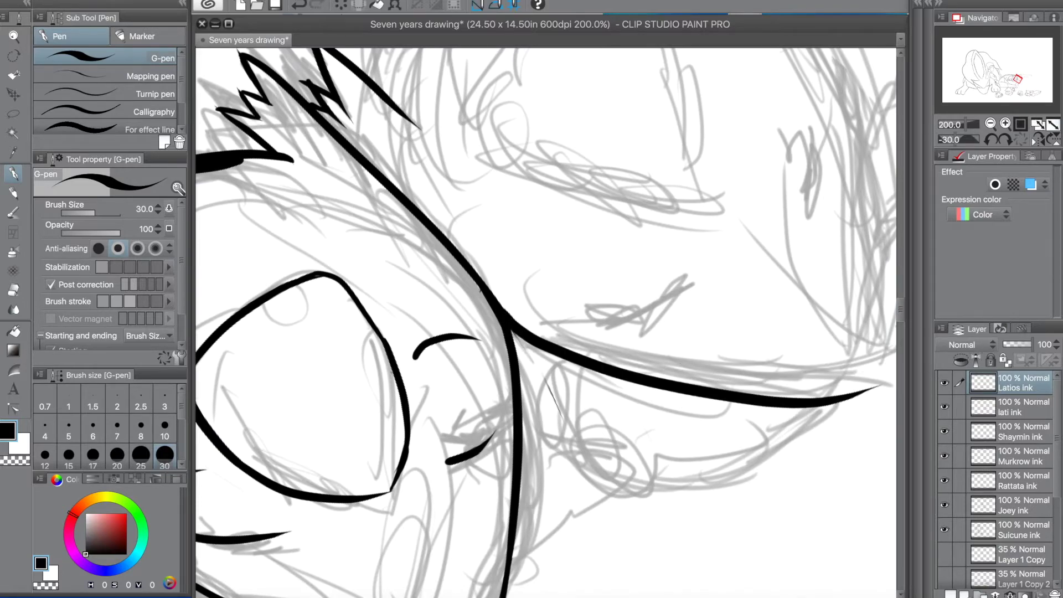
Ink the jagged tip of Latios's outer ear over the sketch.
{"action": "scroll", "coordinate": [904, 309], "scroll_direction": "right", "scroll_amount": 7}
{"action": "scroll", "coordinate": [903, 309], "scroll_direction": "up", "scroll_amount": 2}
{"action": "scroll", "coordinate": [903, 308], "scroll_direction": "up", "scroll_amount": 8}
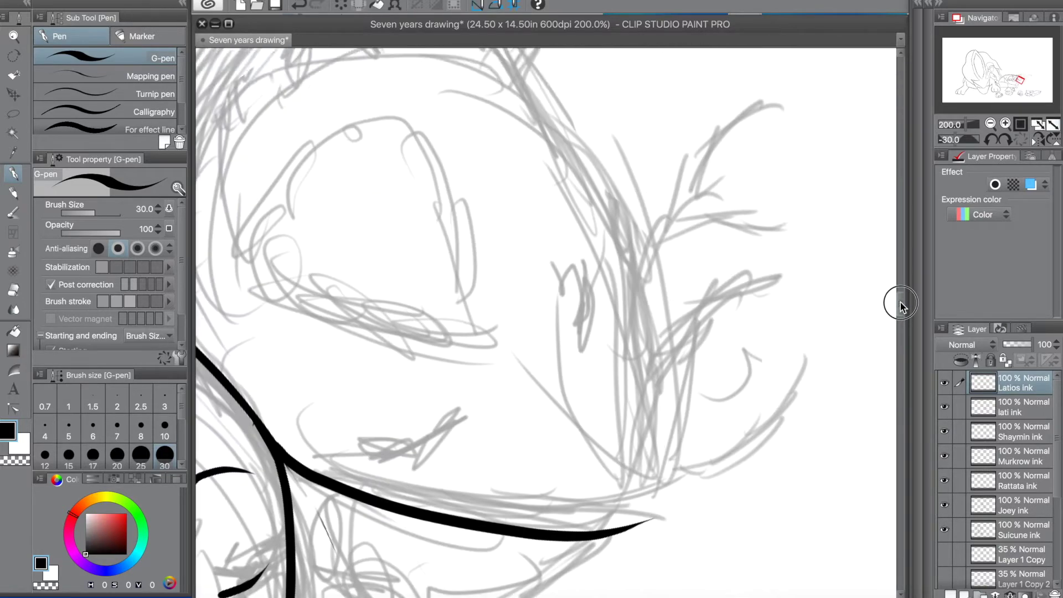
{"action": "mouse_move", "coordinate": [332, 168]}
{"action": "left_mouse_down"}
{"action": "mouse_move", "coordinate": [391, 230]}
{"action": "mouse_move", "coordinate": [375, 154]}
{"action": "mouse_move", "coordinate": [495, 204]}
{"action": "mouse_move", "coordinate": [530, 253]}
{"action": "left_mouse_up"}
{"action": "left_click_drag", "start_coordinate": [901, 307], "coordinate": [901, 314]}
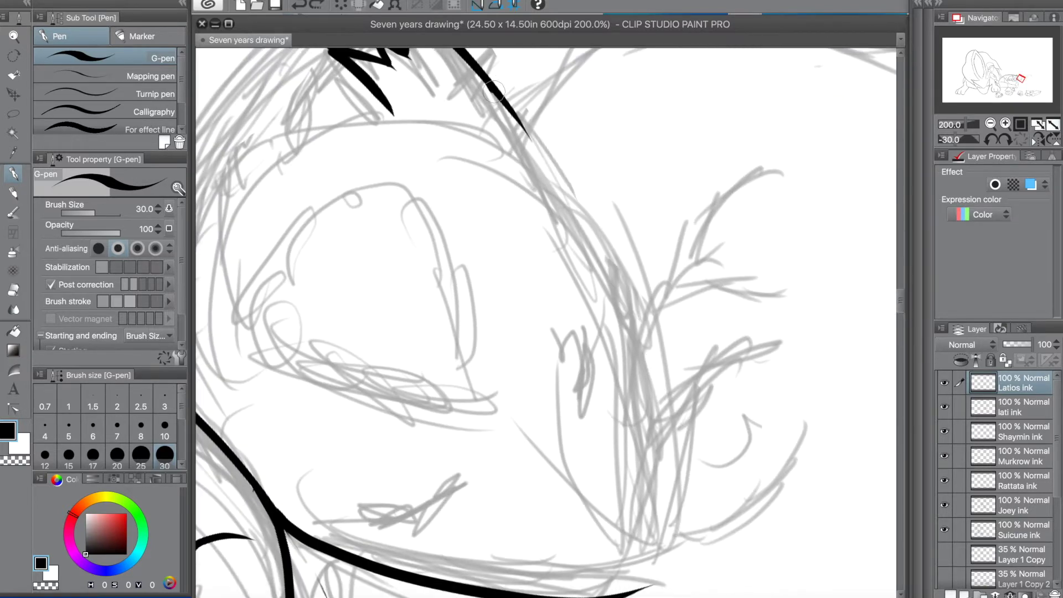
Ink the long outer side of Latios's face from the outer ear down to the chin point.
{"action": "left_click_drag", "start_coordinate": [498, 90], "coordinate": [656, 545]}
{"action": "key", "text": "ctrl+z"}
{"action": "key", "text": "ctrl+z"}
{"action": "mouse_move", "coordinate": [498, 94]}
{"action": "left_mouse_down"}
{"action": "mouse_move", "coordinate": [628, 564]}
{"action": "mouse_move", "coordinate": [678, 513]}
{"action": "left_mouse_up"}
{"action": "key", "text": "ctrl+z"}
{"action": "mouse_move", "coordinate": [680, 456]}
{"action": "left_mouse_down"}
{"action": "mouse_move", "coordinate": [654, 574]}
{"action": "mouse_move", "coordinate": [667, 559]}
{"action": "mouse_move", "coordinate": [664, 586]}
{"action": "mouse_move", "coordinate": [667, 575]}
{"action": "left_mouse_up"}
{"action": "key", "text": "ctrl+z"}
{"action": "key", "text": "ctrl+z"}
{"action": "key", "text": "ctrl+z"}
Ink the curved lower lid of Latios's closed inner eye, nearest the left Lati.
{"action": "scroll", "coordinate": [321, 203], "scroll_direction": "down", "scroll_amount": 4}
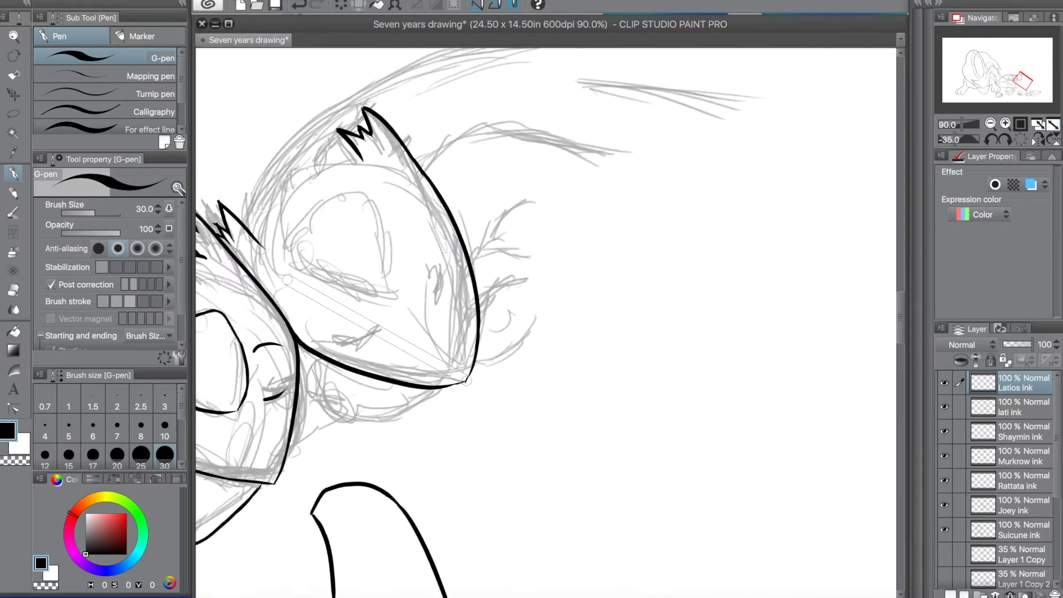
{"action": "scroll", "coordinate": [358, 221], "scroll_direction": "up", "scroll_amount": 3}
{"action": "left_click_drag", "start_coordinate": [367, 255], "coordinate": [466, 283]}
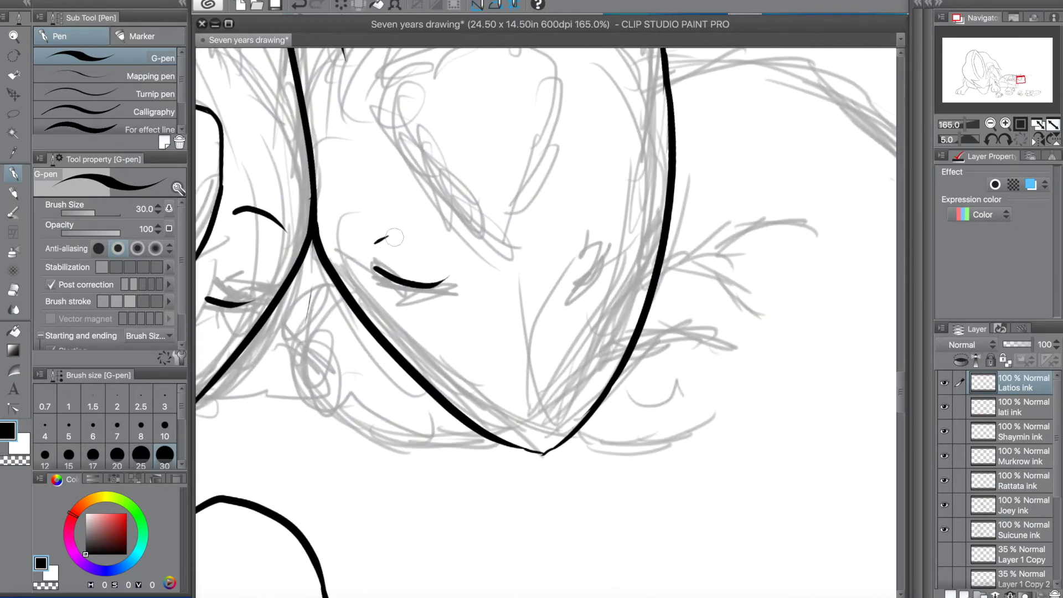
{"action": "key", "text": "super+z"}
{"action": "key", "text": "super+z"}
{"action": "left_click_drag", "start_coordinate": [375, 241], "coordinate": [443, 254]}
{"action": "key", "text": "super+z"}
{"action": "key", "text": "super+z"}
{"action": "left_click_drag", "start_coordinate": [367, 266], "coordinate": [451, 291]}
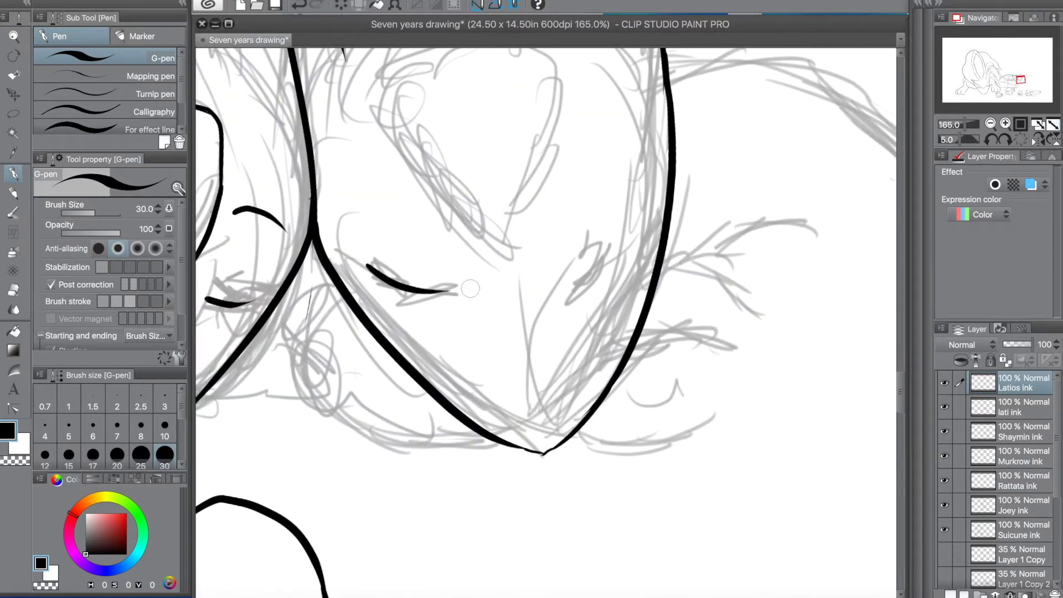
Ink the closed lid of Latios's outer eye and the short arcs above both eyes.
{"action": "mouse_move", "coordinate": [560, 291]}
{"action": "left_mouse_down"}
{"action": "mouse_move", "coordinate": [631, 227]}
{"action": "mouse_move", "coordinate": [613, 254]}
{"action": "mouse_move", "coordinate": [637, 220]}
{"action": "left_mouse_up"}
{"action": "key", "text": "super+z"}
{"action": "key", "text": "super+z"}
{"action": "key", "text": "super+z"}
{"action": "left_click_drag", "start_coordinate": [577, 280], "coordinate": [632, 236]}
{"action": "left_click_drag", "start_coordinate": [579, 235], "coordinate": [602, 206]}
{"action": "key", "text": "ctrl+z"}
Ink the rounded triangular marking on Latios's forehead, with two sides meeting in a point between the eyes and a closing edge.
{"action": "mouse_move", "coordinate": [371, 77]}
{"action": "left_mouse_down"}
{"action": "mouse_move", "coordinate": [408, 194]}
{"action": "mouse_move", "coordinate": [397, 159]}
{"action": "mouse_move", "coordinate": [501, 237]}
{"action": "left_mouse_up"}
{"action": "mouse_move", "coordinate": [556, 66]}
{"action": "left_mouse_down"}
{"action": "mouse_move", "coordinate": [554, 145]}
{"action": "mouse_move", "coordinate": [498, 217]}
{"action": "left_mouse_up"}
{"action": "key", "text": "super+z"}
{"action": "left_click_drag", "start_coordinate": [560, 127], "coordinate": [505, 221]}
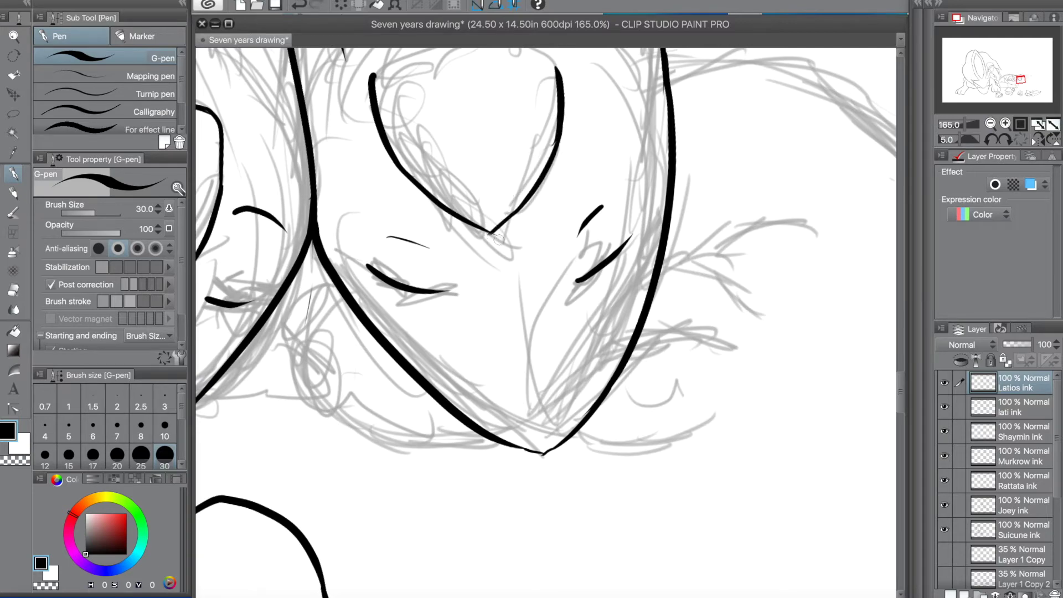
{"action": "left_click_drag", "start_coordinate": [553, 394], "coordinate": [498, 395]}
{"action": "left_click_drag", "start_coordinate": [484, 172], "coordinate": [587, 177]}
{"action": "left_click_drag", "start_coordinate": [591, 261], "coordinate": [483, 277]}
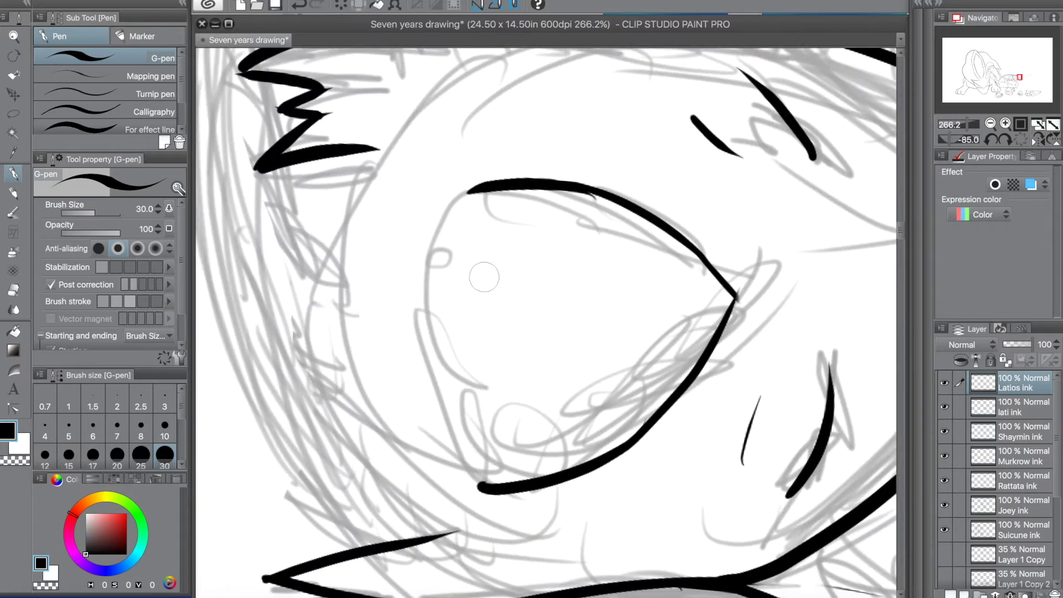
{"action": "mouse_move", "coordinate": [479, 188]}
{"action": "left_mouse_down"}
{"action": "mouse_move", "coordinate": [447, 226]}
{"action": "mouse_move", "coordinate": [456, 198]}
{"action": "mouse_move", "coordinate": [463, 263]}
{"action": "mouse_move", "coordinate": [445, 372]}
{"action": "mouse_move", "coordinate": [482, 490]}
{"action": "left_mouse_up"}
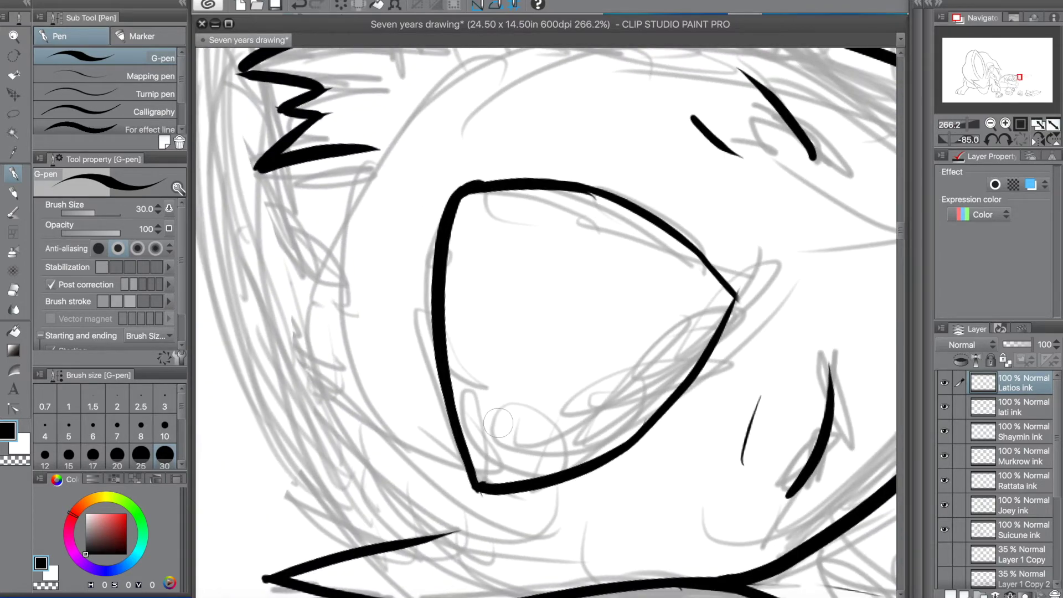
Ink Latios's long back outline from behind the inner ear down to the tail.
{"action": "scroll", "coordinate": [498, 423], "scroll_direction": "down", "scroll_amount": 4}
{"action": "key", "text": "super+z"}
{"action": "mouse_move", "coordinate": [526, 464]}
{"action": "left_mouse_down"}
{"action": "mouse_move", "coordinate": [505, 47]}
{"action": "mouse_move", "coordinate": [509, 102]}
{"action": "left_mouse_up"}
{"action": "key", "text": "super+z"}
{"action": "mouse_move", "coordinate": [537, 389]}
{"action": "left_mouse_down"}
{"action": "mouse_move", "coordinate": [570, 396]}
{"action": "mouse_move", "coordinate": [591, 213]}
{"action": "left_mouse_up"}
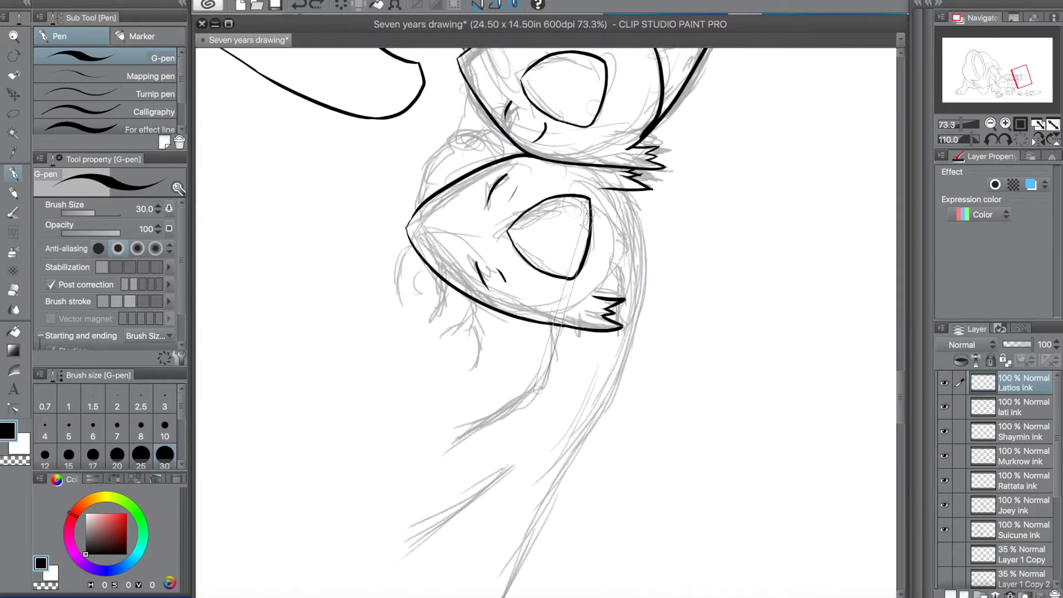
{"action": "left_click_drag", "start_coordinate": [581, 176], "coordinate": [620, 595]}
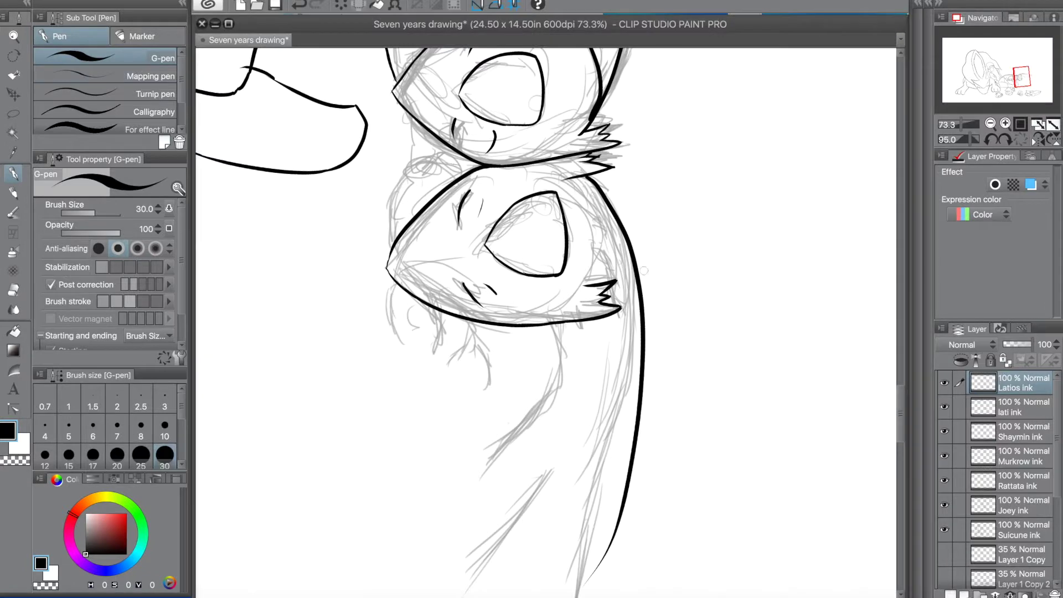
{"action": "scroll", "coordinate": [897, 415], "scroll_direction": "down", "scroll_amount": 5}
{"action": "left_click_drag", "start_coordinate": [621, 220], "coordinate": [571, 393]}
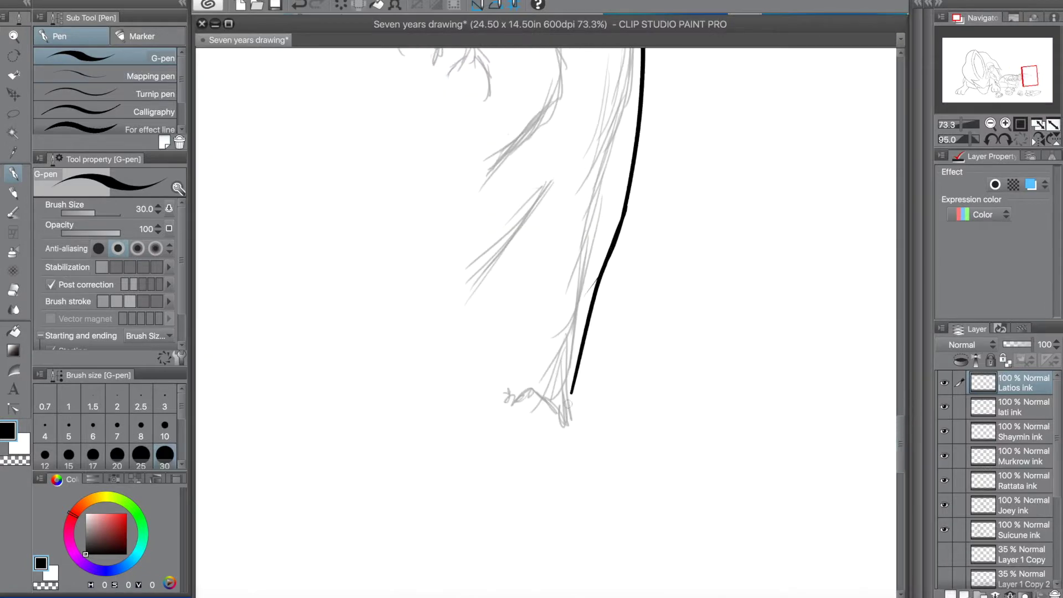
Ink the two slanted lines below Latios's back and the jagged end of its outline.
{"action": "left_click_drag", "start_coordinate": [552, 180], "coordinate": [476, 288]}
{"action": "left_click_drag", "start_coordinate": [556, 99], "coordinate": [472, 208]}
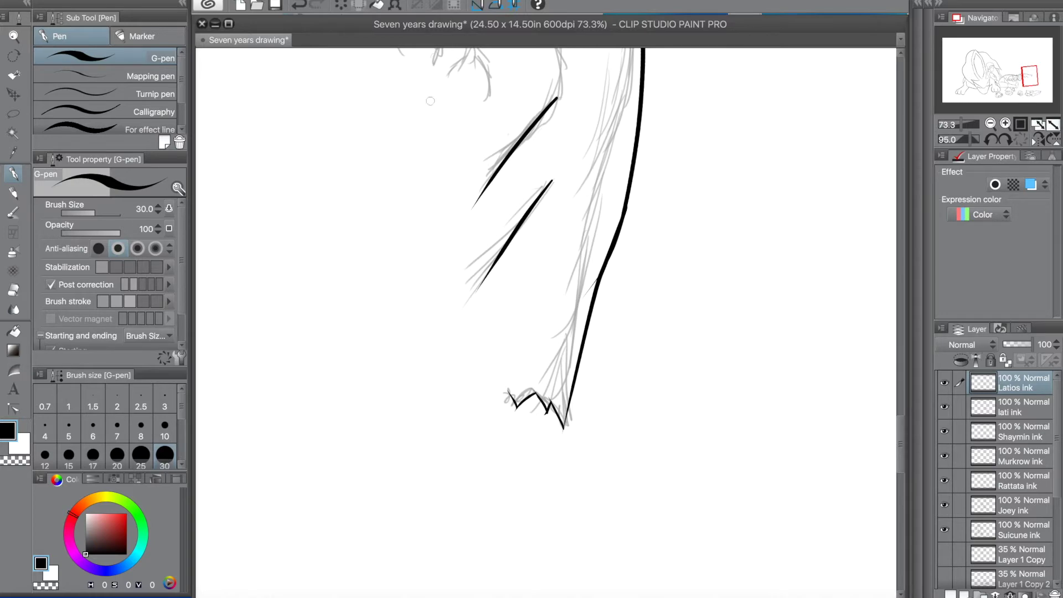
Ink Latios's crown curve between its ears and the pointed shape between the crown and the back outline.
{"action": "scroll", "coordinate": [430, 101], "scroll_direction": "down", "scroll_amount": 4}
{"action": "scroll", "coordinate": [379, 115], "scroll_direction": "up", "scroll_amount": 8}
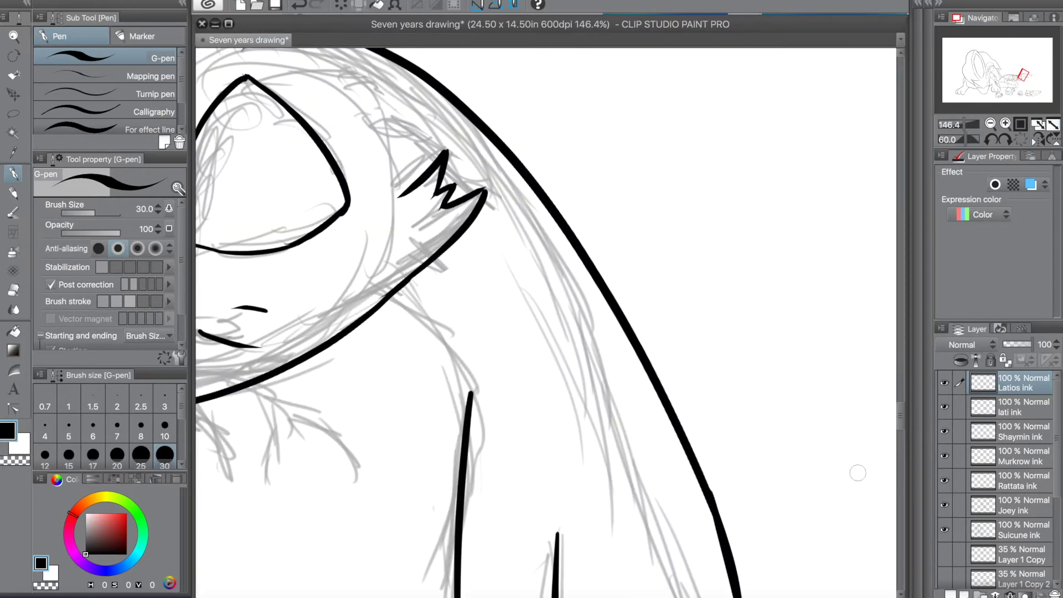
{"action": "scroll", "coordinate": [681, 593], "scroll_direction": "left", "scroll_amount": 3}
{"action": "scroll", "coordinate": [680, 593], "scroll_direction": "up", "scroll_amount": 3}
{"action": "mouse_move", "coordinate": [426, 173]}
{"action": "left_mouse_down"}
{"action": "mouse_move", "coordinate": [562, 320]}
{"action": "mouse_move", "coordinate": [585, 314]}
{"action": "mouse_move", "coordinate": [576, 323]}
{"action": "left_mouse_up"}
{"action": "key", "text": "super+z"}
{"action": "key", "text": "super+z"}
{"action": "key", "text": "super+z"}
{"action": "key", "text": "super+z"}
{"action": "mouse_move", "coordinate": [429, 167]}
{"action": "left_mouse_down"}
{"action": "mouse_move", "coordinate": [563, 302]}
{"action": "mouse_move", "coordinate": [584, 310]}
{"action": "left_mouse_up"}
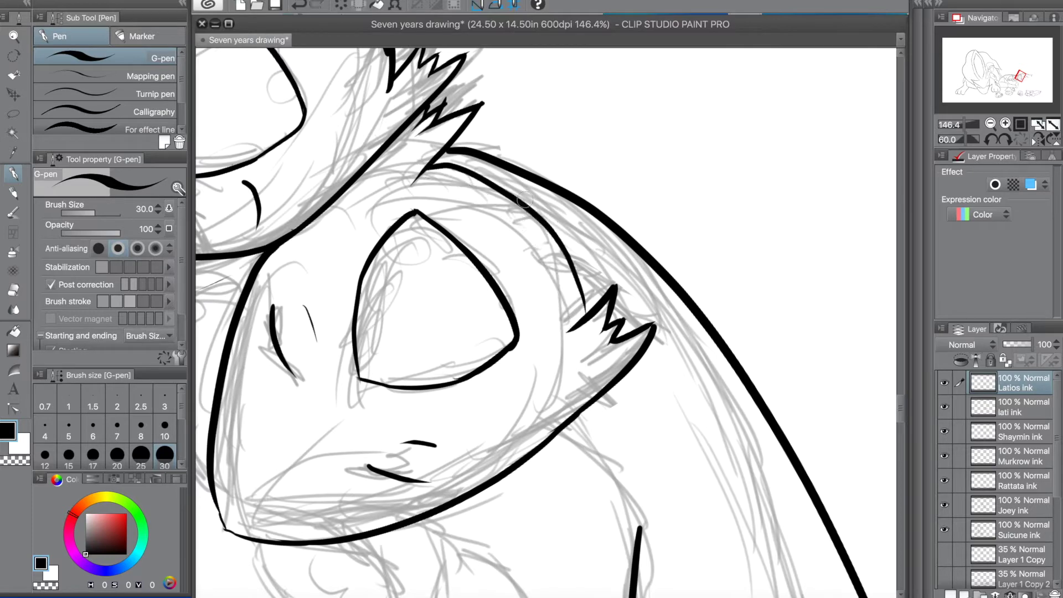
{"action": "left_click_drag", "start_coordinate": [510, 200], "coordinate": [577, 286]}
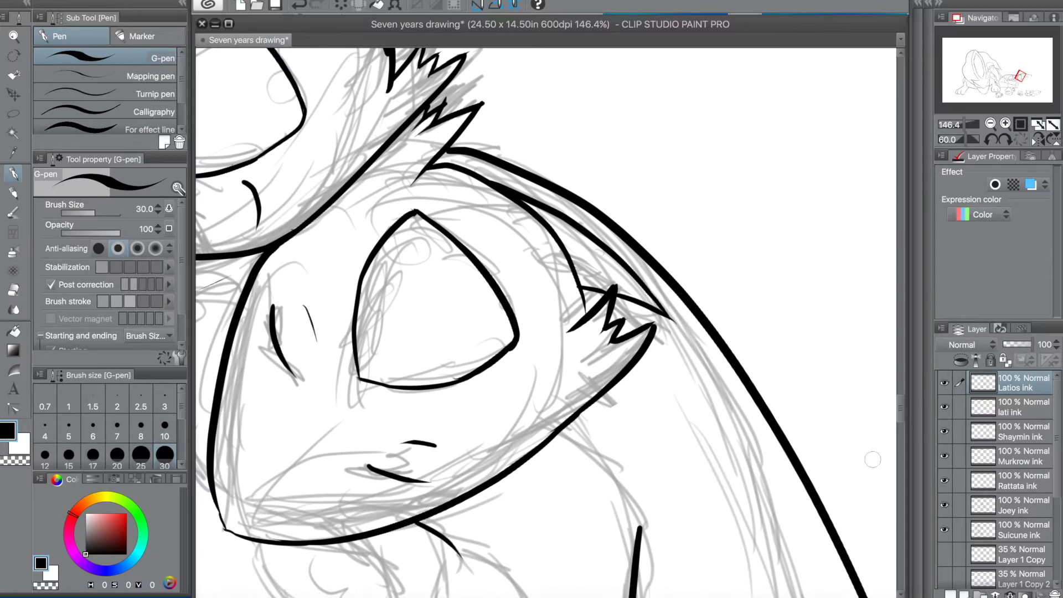
Ink the short curved finger lines emerging beneath the outer side of Latios's jaw.
{"action": "scroll", "coordinate": [842, 465], "scroll_direction": "down", "scroll_amount": 5}
{"action": "key", "text": "super+z"}
{"action": "mouse_move", "coordinate": [461, 244]}
{"action": "left_mouse_down"}
{"action": "mouse_move", "coordinate": [533, 317]}
{"action": "mouse_move", "coordinate": [443, 328]}
{"action": "mouse_move", "coordinate": [464, 304]}
{"action": "left_mouse_up"}
{"action": "key", "text": "super+z"}
{"action": "left_click_drag", "start_coordinate": [364, 224], "coordinate": [402, 310]}
{"action": "left_click_drag", "start_coordinate": [253, 230], "coordinate": [300, 314]}
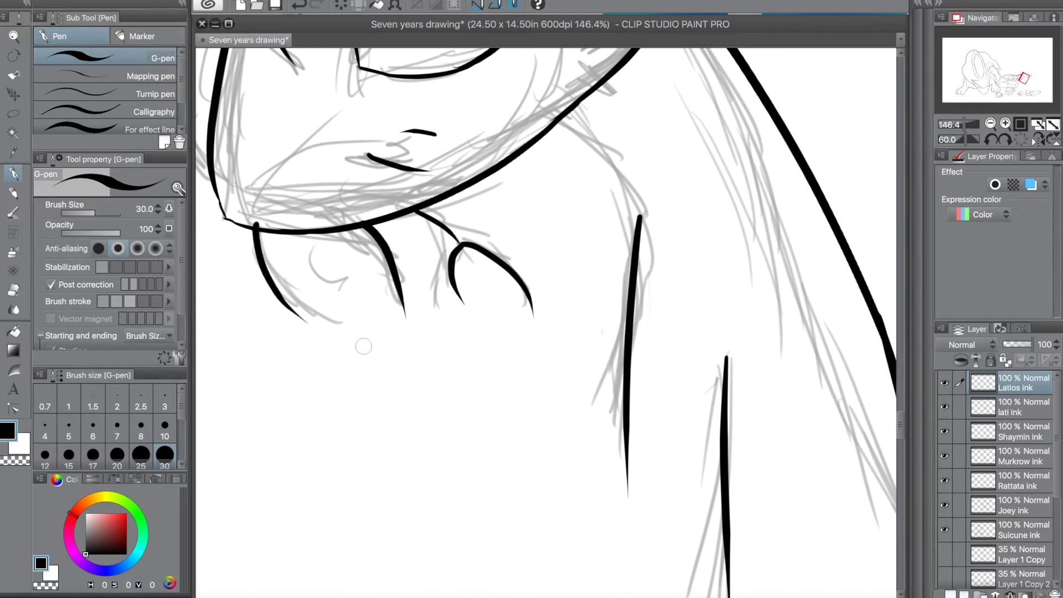
{"action": "key", "text": "super+z"}
Hide the Layer 1 Copy 5 sketch layer.
{"action": "scroll", "coordinate": [247, 208], "scroll_direction": "down", "scroll_amount": 5}
{"action": "scroll", "coordinate": [968, 545], "scroll_direction": "down", "scroll_amount": 2}
{"action": "scroll", "coordinate": [968, 539], "scroll_direction": "down", "scroll_amount": 3}
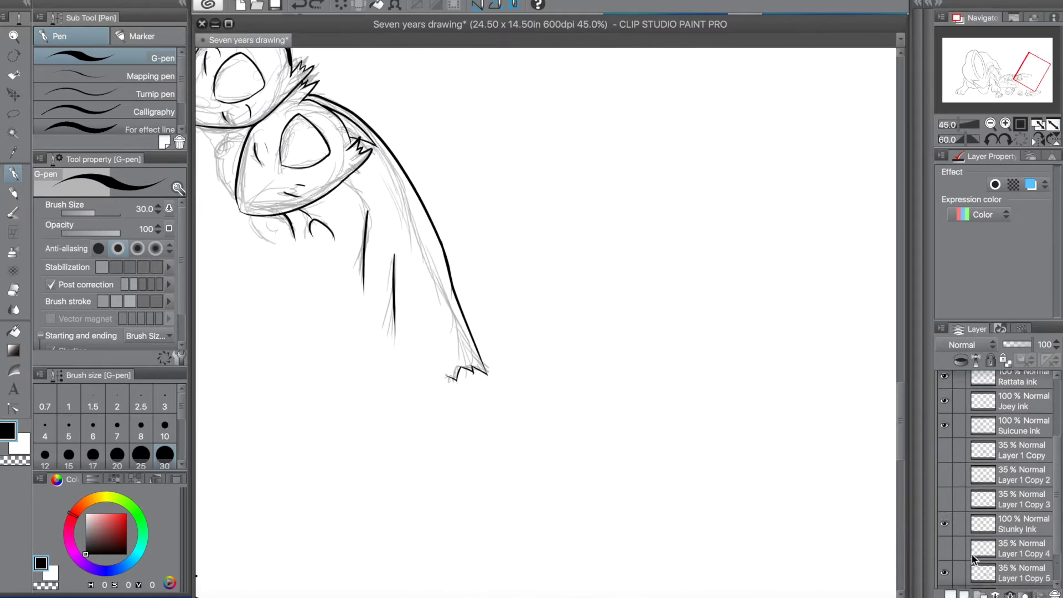
{"action": "left_click", "coordinate": [945, 572]}
Lasso and delete Latios's chin outline with the adjoining lower finger line, and clear the selection.
{"action": "scroll", "coordinate": [291, 459], "scroll_direction": "up", "scroll_amount": 10}
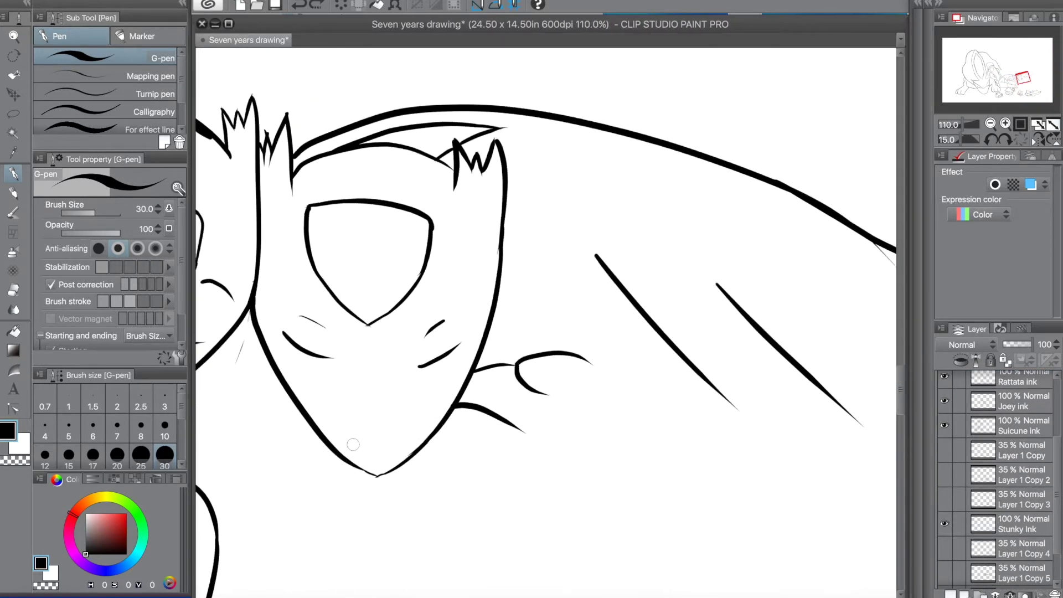
{"action": "key", "text": "m"}
{"action": "mouse_move", "coordinate": [452, 473]}
{"action": "left_mouse_down"}
{"action": "mouse_move", "coordinate": [243, 365]}
{"action": "mouse_move", "coordinate": [240, 319]}
{"action": "mouse_move", "coordinate": [290, 355]}
{"action": "mouse_move", "coordinate": [469, 342]}
{"action": "mouse_move", "coordinate": [517, 311]}
{"action": "left_mouse_up"}
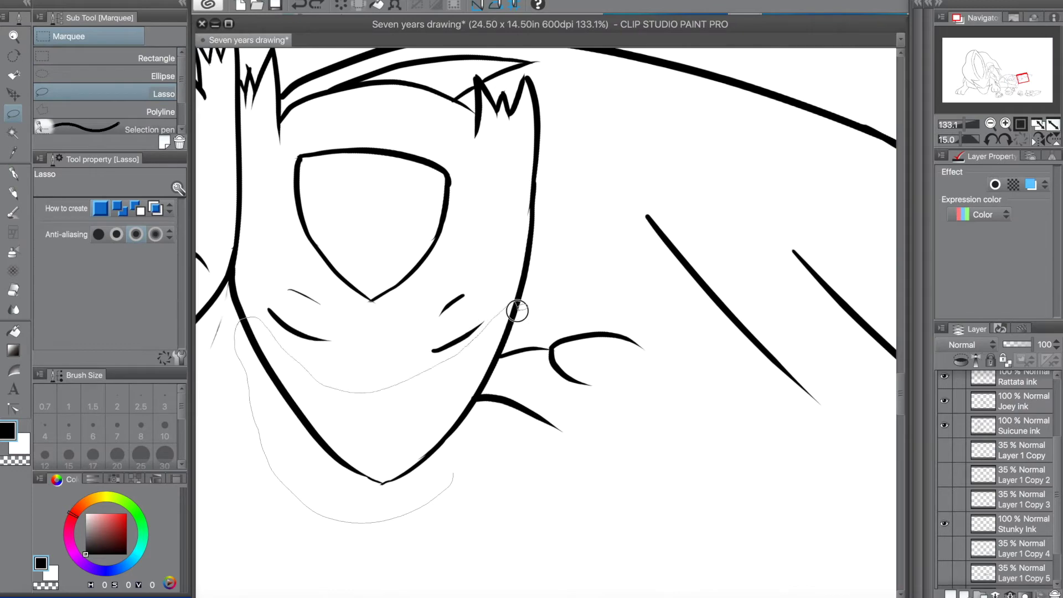
{"action": "mouse_move", "coordinate": [495, 363]}
{"action": "left_mouse_down"}
{"action": "mouse_move", "coordinate": [570, 459]}
{"action": "mouse_move", "coordinate": [462, 472]}
{"action": "left_mouse_up"}
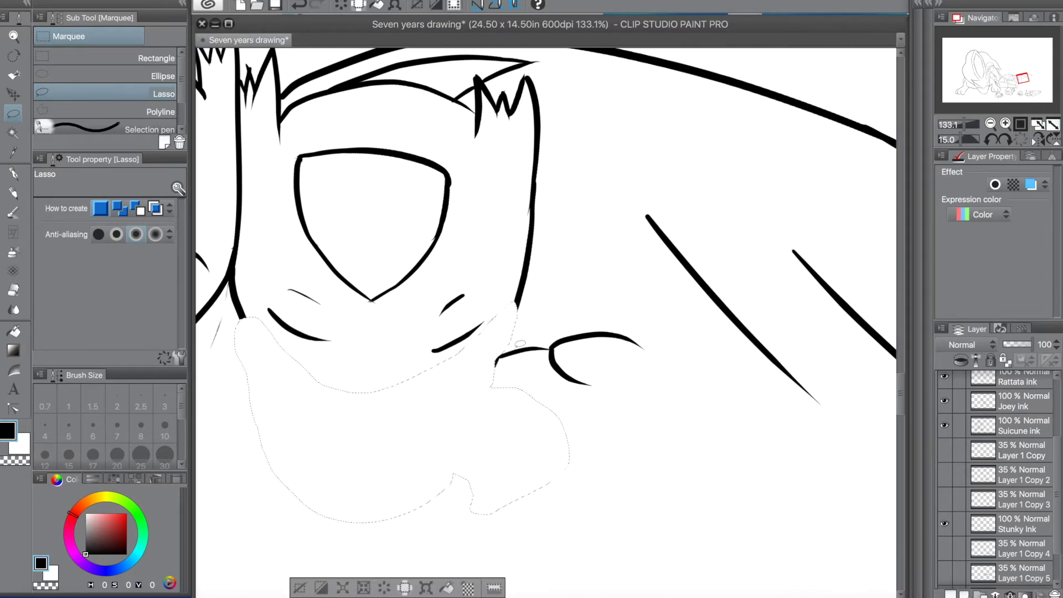
{"action": "key", "text": "p"}
{"action": "key", "text": "ctrl+d"}
{"action": "key", "text": "ctrl+z"}
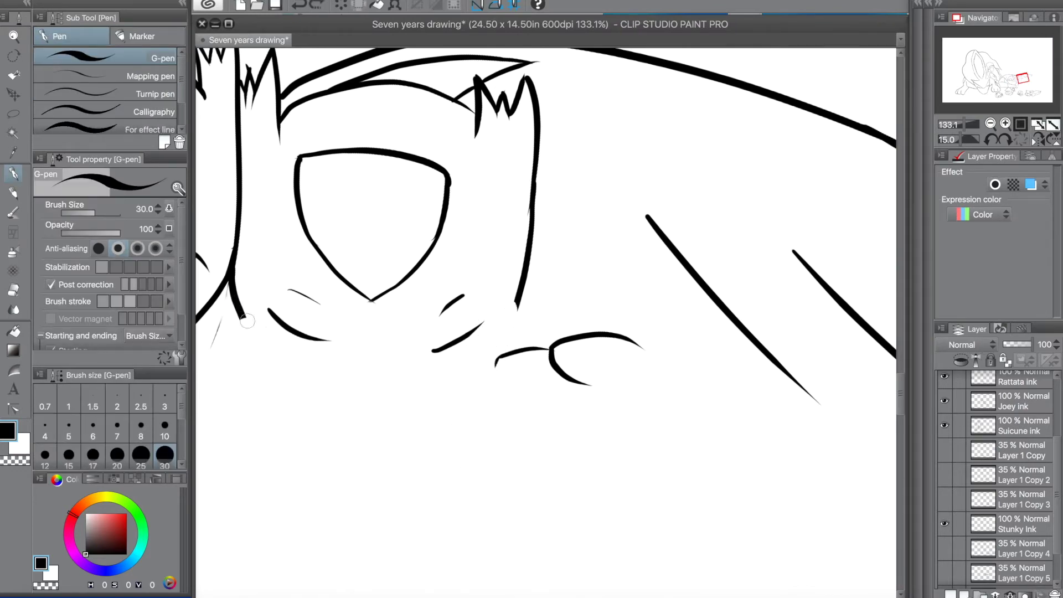
Redraw both sides of Latios's lower jaw so they meet in a shorter chin point, thickening the inner side.
{"action": "key", "text": "ctrl+z"}
{"action": "mouse_move", "coordinate": [235, 299]}
{"action": "left_mouse_down"}
{"action": "mouse_move", "coordinate": [397, 489]}
{"action": "mouse_move", "coordinate": [381, 477]}
{"action": "left_mouse_up"}
{"action": "key", "text": "ctrl+z"}
{"action": "mouse_move", "coordinate": [528, 285]}
{"action": "left_mouse_down"}
{"action": "mouse_move", "coordinate": [400, 494]}
{"action": "mouse_move", "coordinate": [386, 463]}
{"action": "left_mouse_up"}
{"action": "key", "text": "ctrl+z"}
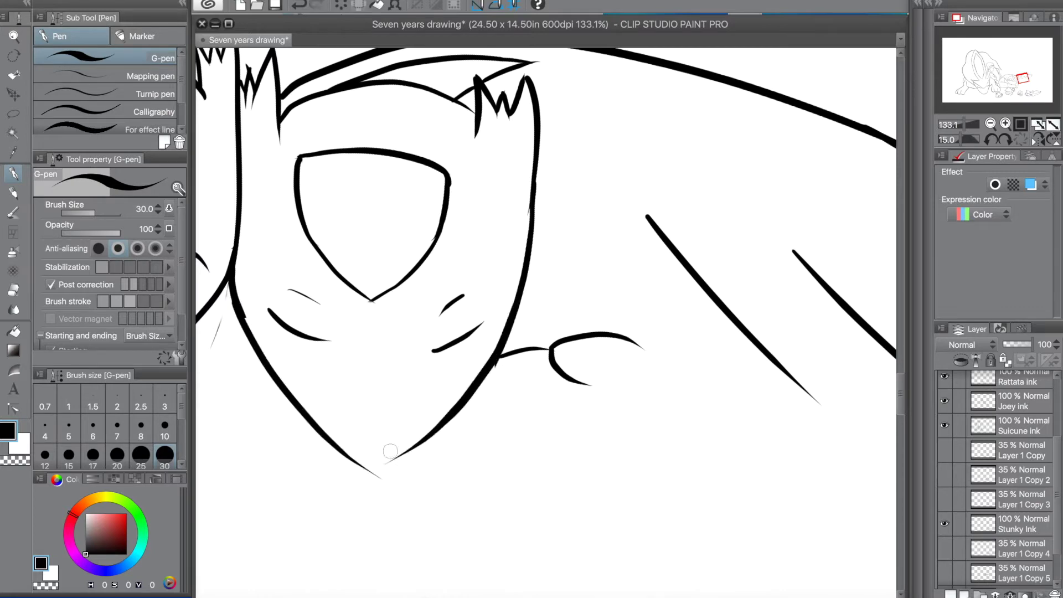
{"action": "left_click_drag", "start_coordinate": [290, 398], "coordinate": [399, 477]}
{"action": "left_click_drag", "start_coordinate": [305, 433], "coordinate": [358, 455]}
{"action": "left_click_drag", "start_coordinate": [315, 414], "coordinate": [390, 457]}
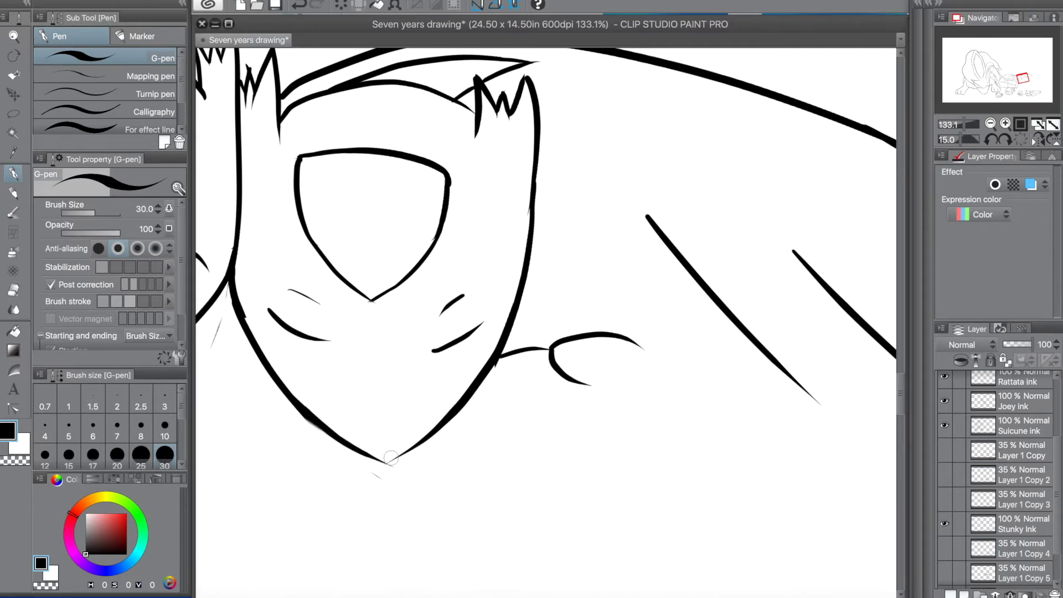
Ink the rounded hand outline beneath the inner side of Latios's jaw and a curved finger line on the outer side.
{"action": "scroll", "coordinate": [334, 431], "scroll_direction": "down", "scroll_amount": 20}
{"action": "scroll", "coordinate": [321, 428], "scroll_direction": "up", "scroll_amount": 15}
{"action": "scroll", "coordinate": [309, 425], "scroll_direction": "down", "scroll_amount": 7}
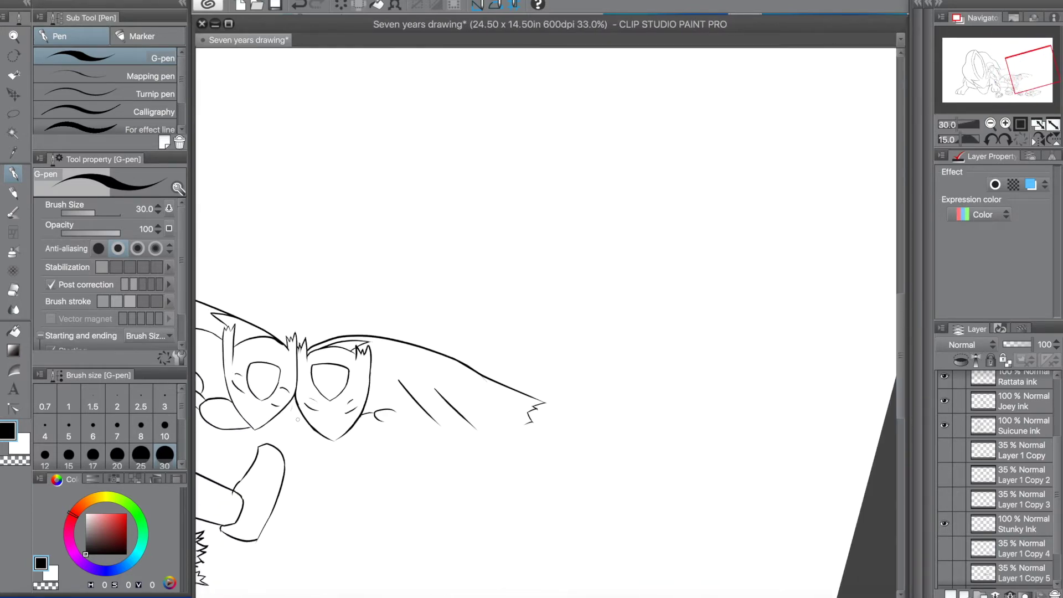
{"action": "scroll", "coordinate": [299, 424], "scroll_direction": "up", "scroll_amount": 12}
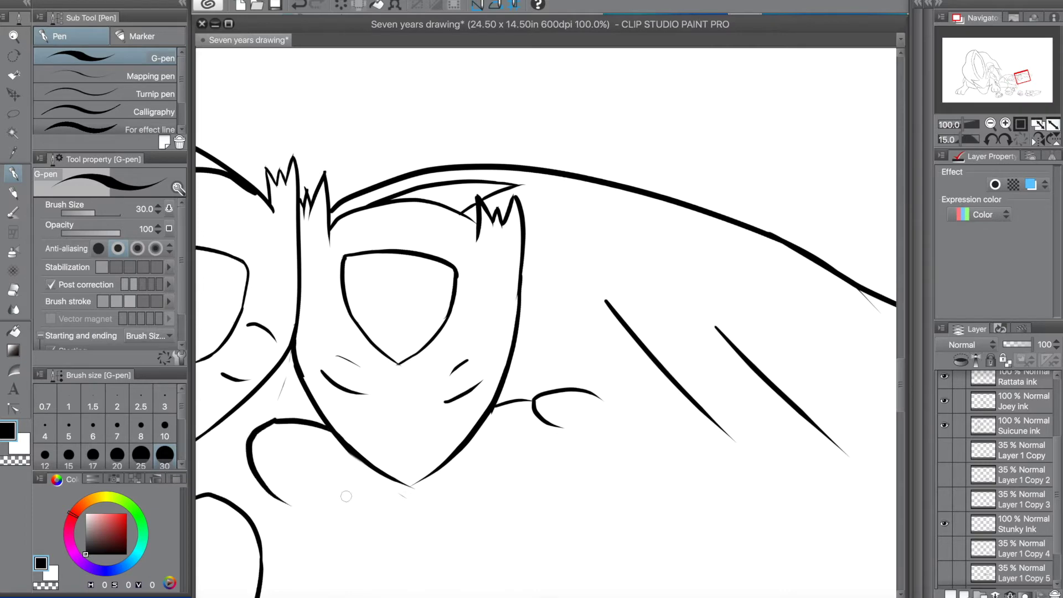
{"action": "left_click_drag", "start_coordinate": [279, 469], "coordinate": [353, 480]}
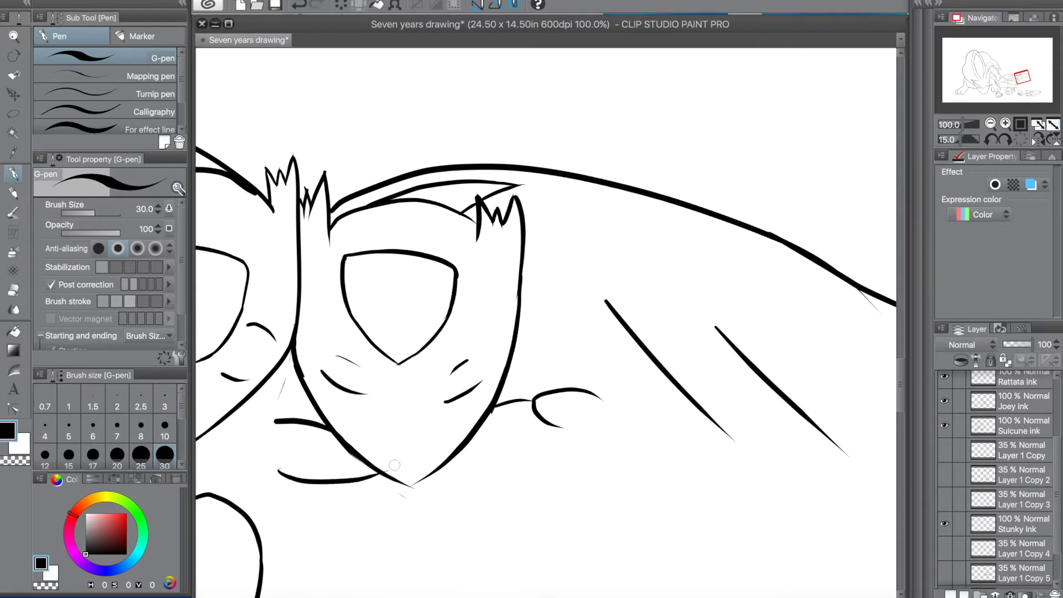
{"action": "key", "text": "super+z"}
{"action": "mouse_move", "coordinate": [323, 418]}
{"action": "left_mouse_down"}
{"action": "mouse_move", "coordinate": [281, 464]}
{"action": "mouse_move", "coordinate": [377, 474]}
{"action": "left_mouse_up"}
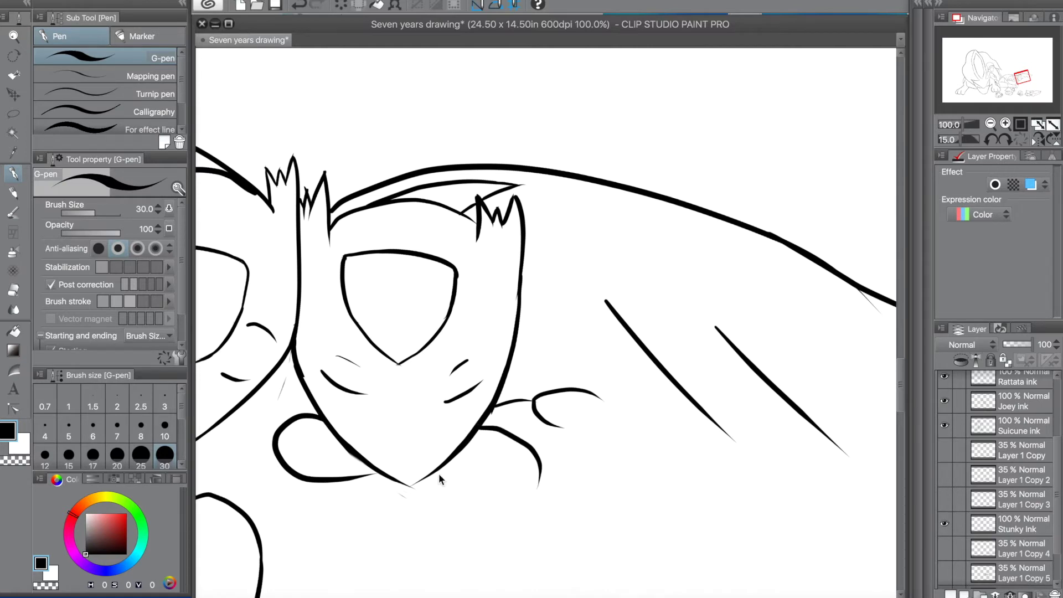
{"action": "left_click_drag", "start_coordinate": [484, 421], "coordinate": [532, 472]}
{"action": "left_click_drag", "start_coordinate": [435, 476], "coordinate": [535, 470]}
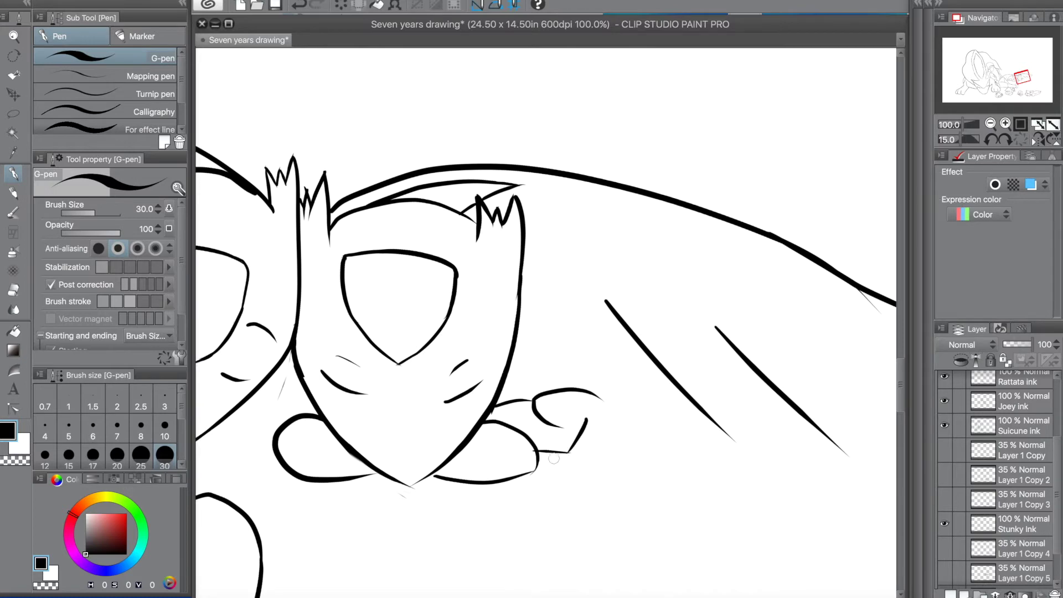
{"action": "key", "text": "ctrl+z"}
{"action": "key", "text": "ctrl+z"}
{"action": "key", "text": "ctrl+z"}
{"action": "key", "text": "ctrl+z"}
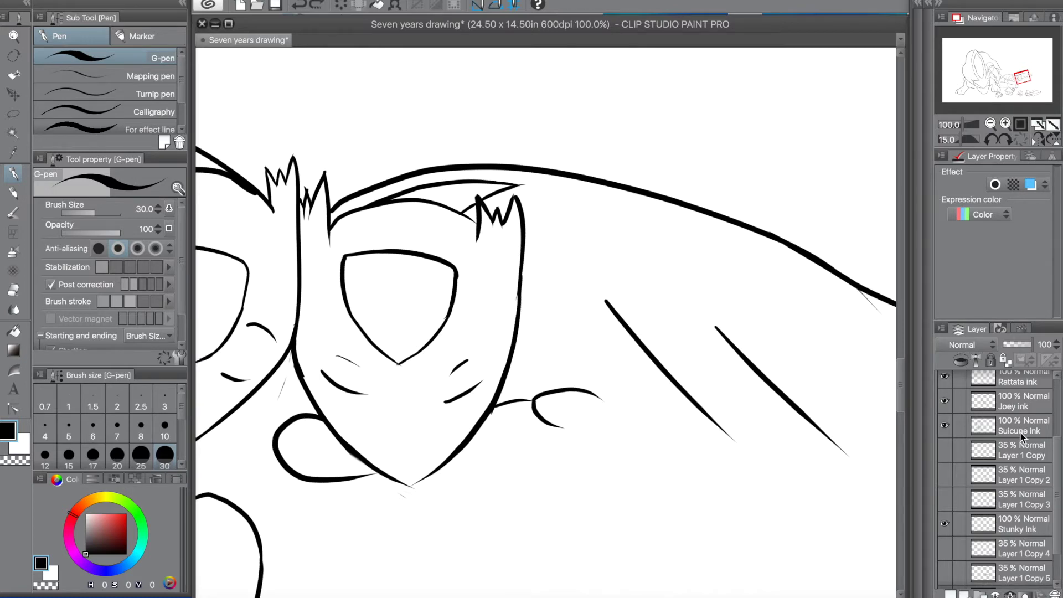
Show the Layer 1 Copy 5 and Layer 1 sketches and ink the finger line and lower edge of Latios's outer hand.
{"action": "left_click", "coordinate": [945, 572]}
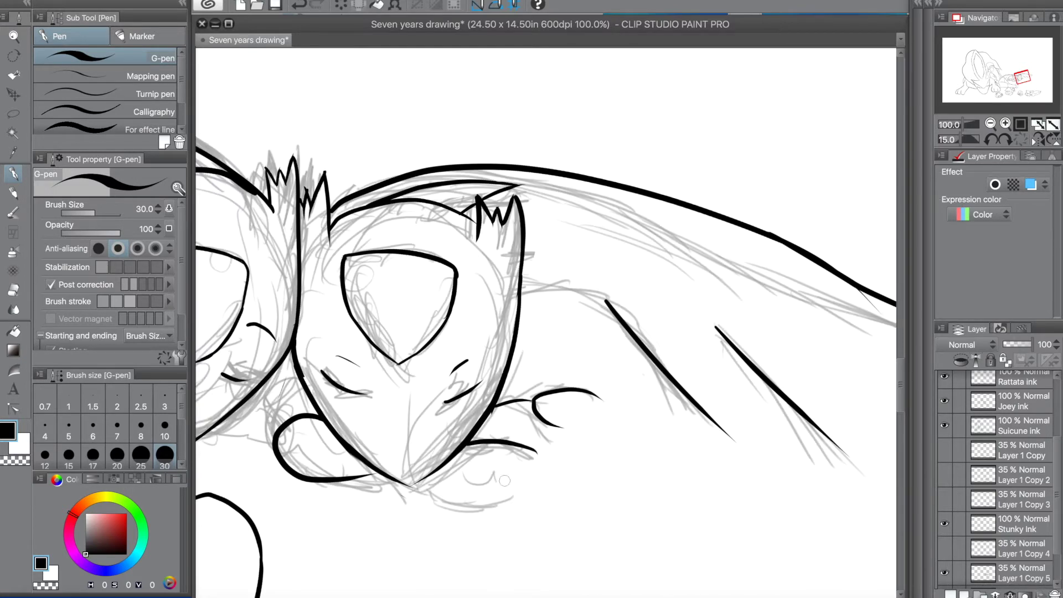
{"action": "left_click_drag", "start_coordinate": [420, 486], "coordinate": [540, 494]}
{"action": "scroll", "coordinate": [996, 487], "scroll_direction": "down", "scroll_amount": 2}
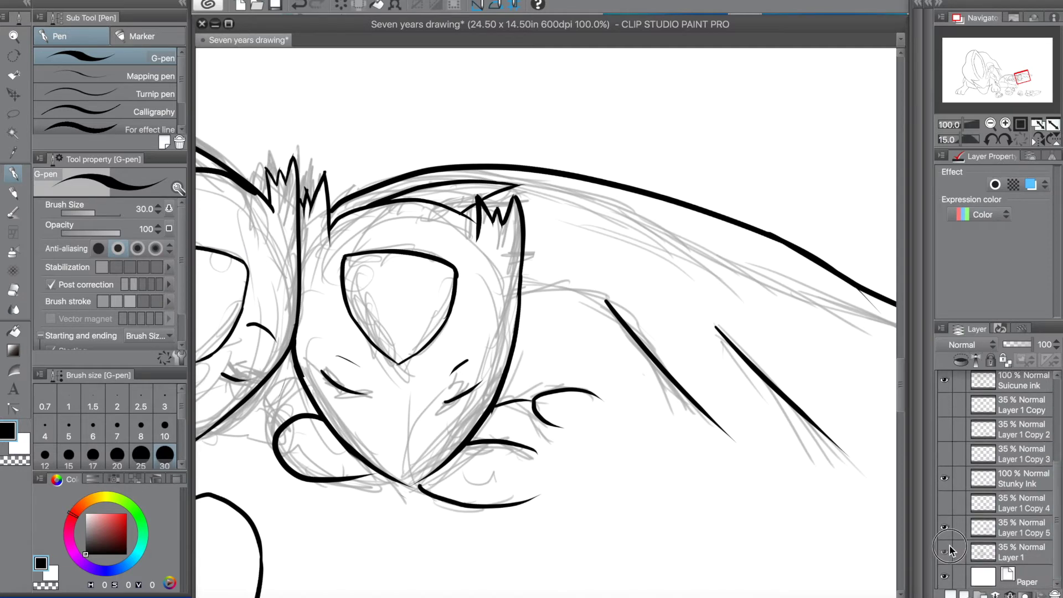
{"action": "left_click", "coordinate": [944, 551]}
{"action": "key", "text": "ctrl+z"}
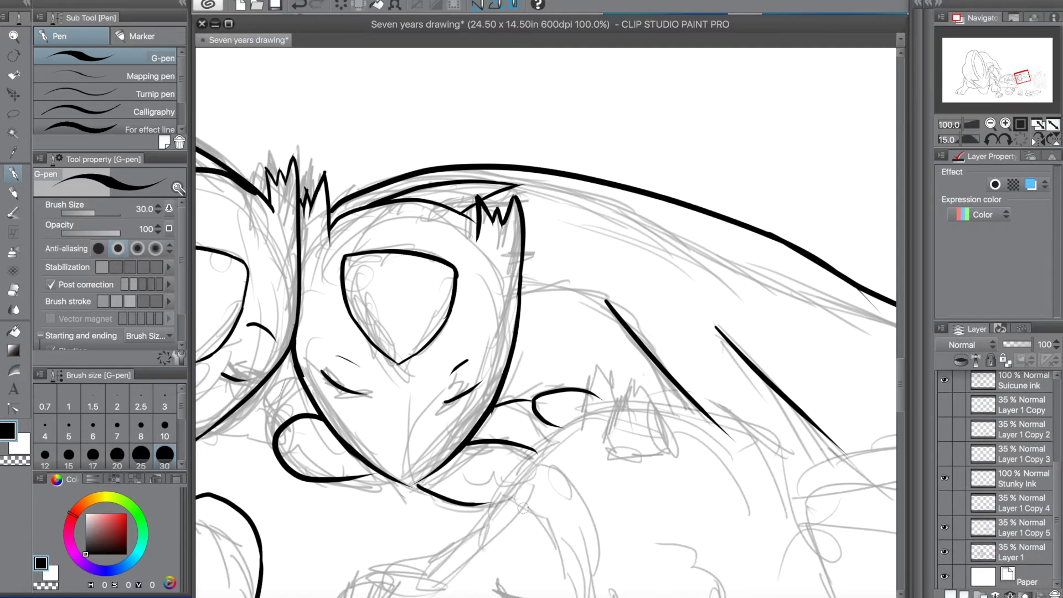
{"action": "left_click_drag", "start_coordinate": [622, 597], "coordinate": [593, 597]}
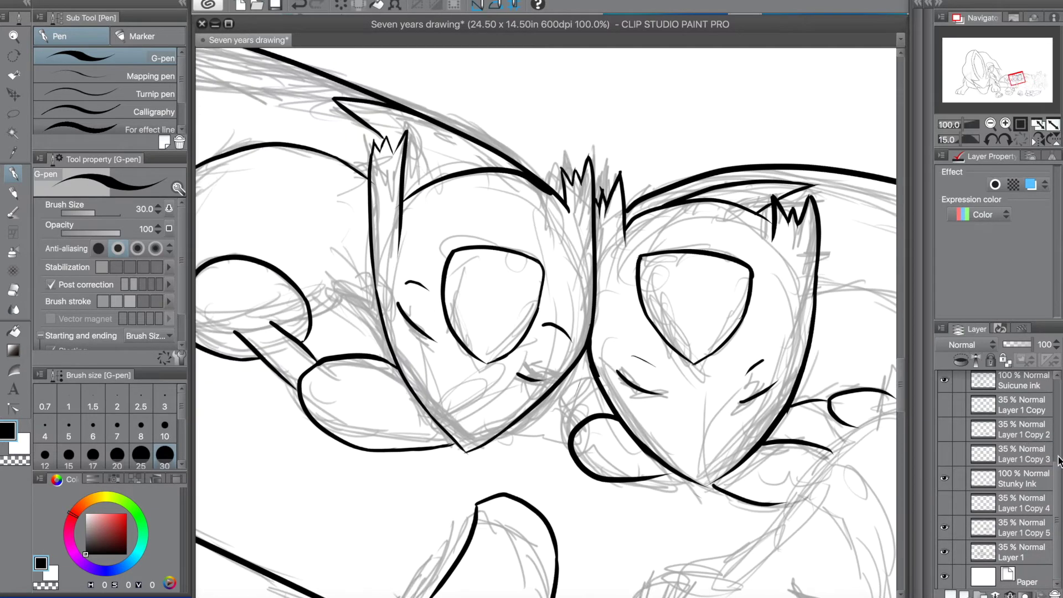
On the lati ink layer, ink the short hand line between the two heads and the arm line joining the rounded hand to the face.
{"action": "scroll", "coordinate": [1045, 435], "scroll_direction": "up", "scroll_amount": 3}
{"action": "key", "text": "ctrl+z"}
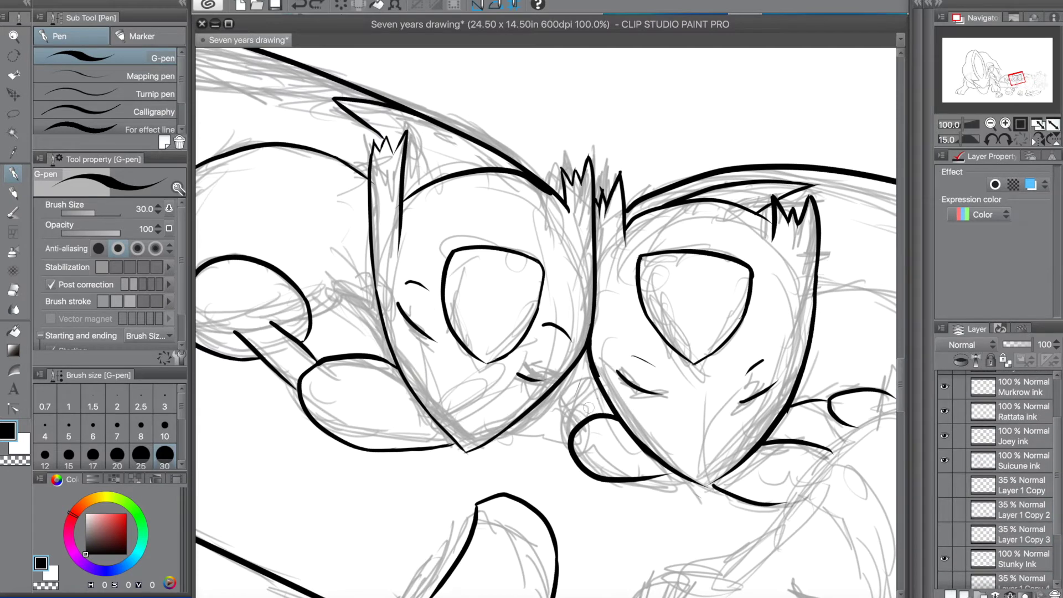
{"action": "scroll", "coordinate": [1050, 473], "scroll_direction": "up", "scroll_amount": 2}
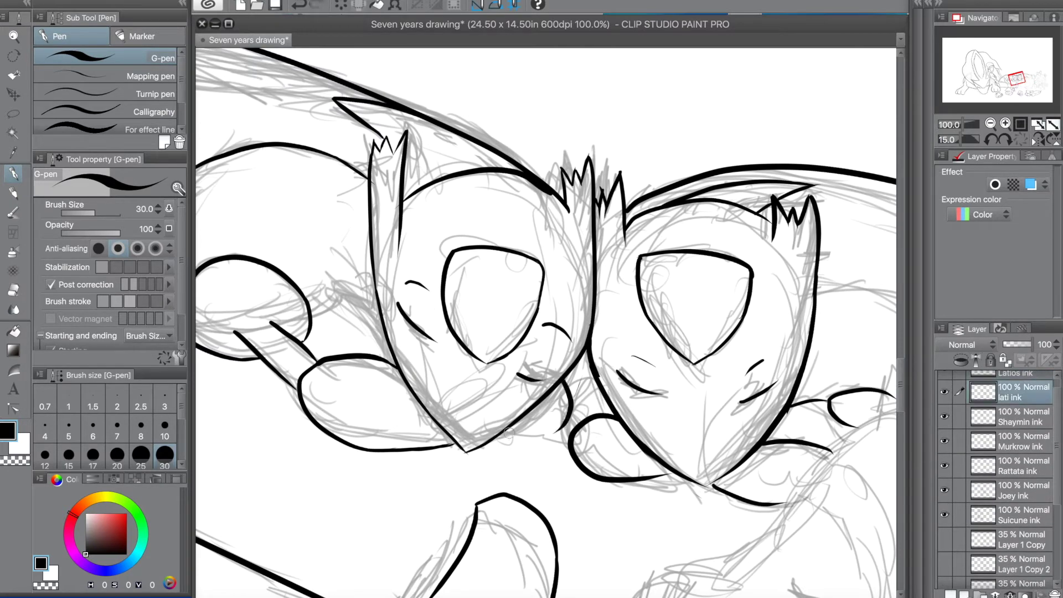
{"action": "key", "text": "ctrl+z"}
{"action": "left_click_drag", "start_coordinate": [311, 315], "coordinate": [387, 352]}
{"action": "key", "text": "ctrl+z"}
{"action": "key", "text": "ctrl+z"}
{"action": "left_click_drag", "start_coordinate": [312, 320], "coordinate": [390, 349]}
{"action": "left_click_drag", "start_coordinate": [677, 597], "coordinate": [704, 597]}
Ink the shoulder line from Latios's cheek towards the outer arm, using the Latios ink layer for the final stroke.
{"action": "left_click_drag", "start_coordinate": [516, 291], "coordinate": [593, 307]}
{"action": "key", "text": "ctrl+z"}
{"action": "key", "text": "ctrl+z"}
{"action": "left_click_drag", "start_coordinate": [512, 292], "coordinate": [601, 300]}
{"action": "scroll", "coordinate": [313, 372], "scroll_direction": "down", "scroll_amount": 8}
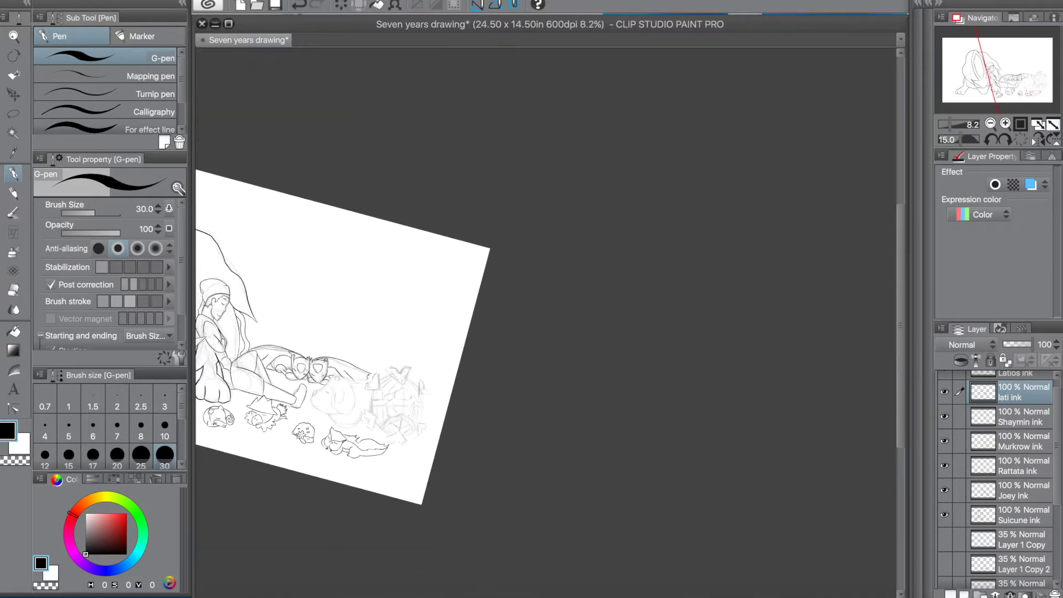
{"action": "scroll", "coordinate": [328, 413], "scroll_direction": "up", "scroll_amount": 4}
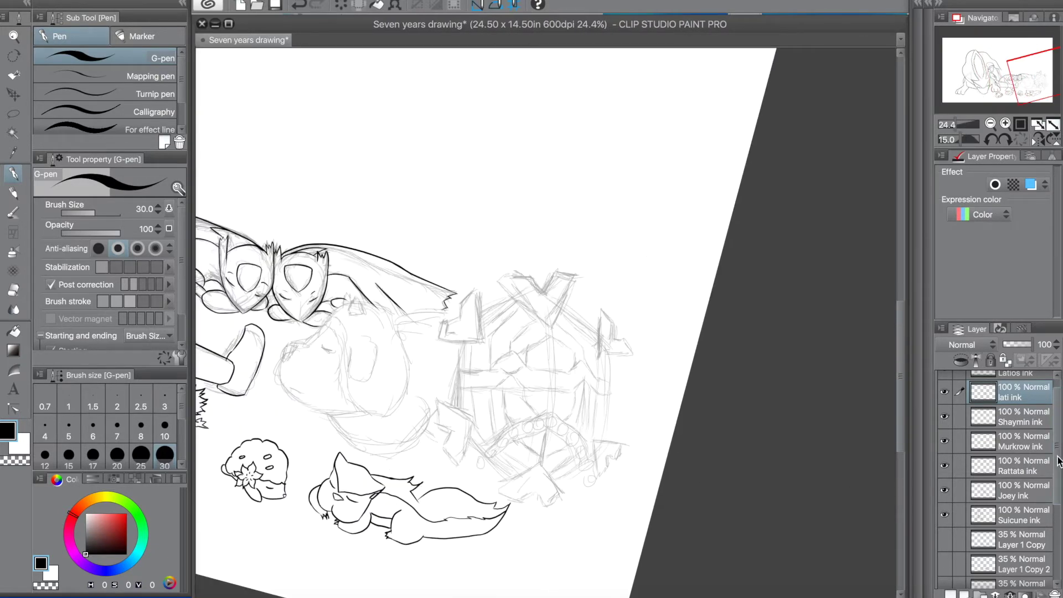
{"action": "left_click", "coordinate": [1039, 376]}
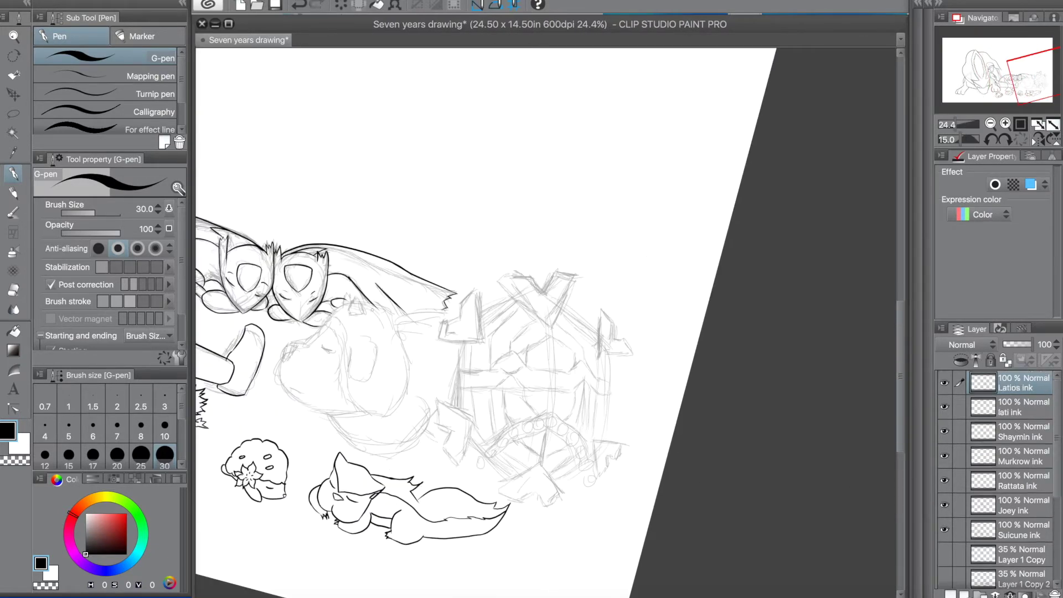
{"action": "scroll", "coordinate": [340, 279], "scroll_direction": "up", "scroll_amount": 6}
{"action": "left_click_drag", "start_coordinate": [313, 306], "coordinate": [415, 316]}
Hide the Layer 1 Copy 5 sketch and leave the Layer 1 sketch visible.
{"action": "scroll", "coordinate": [455, 365], "scroll_direction": "down", "scroll_amount": 9}
{"action": "scroll", "coordinate": [945, 561], "scroll_direction": "down", "scroll_amount": 5}
{"action": "left_click", "coordinate": [945, 558]}
{"action": "scroll", "coordinate": [937, 518], "scroll_direction": "up", "scroll_amount": 5}
{"action": "scroll", "coordinate": [962, 560], "scroll_direction": "down", "scroll_amount": 5}
{"action": "left_click", "coordinate": [945, 545]}
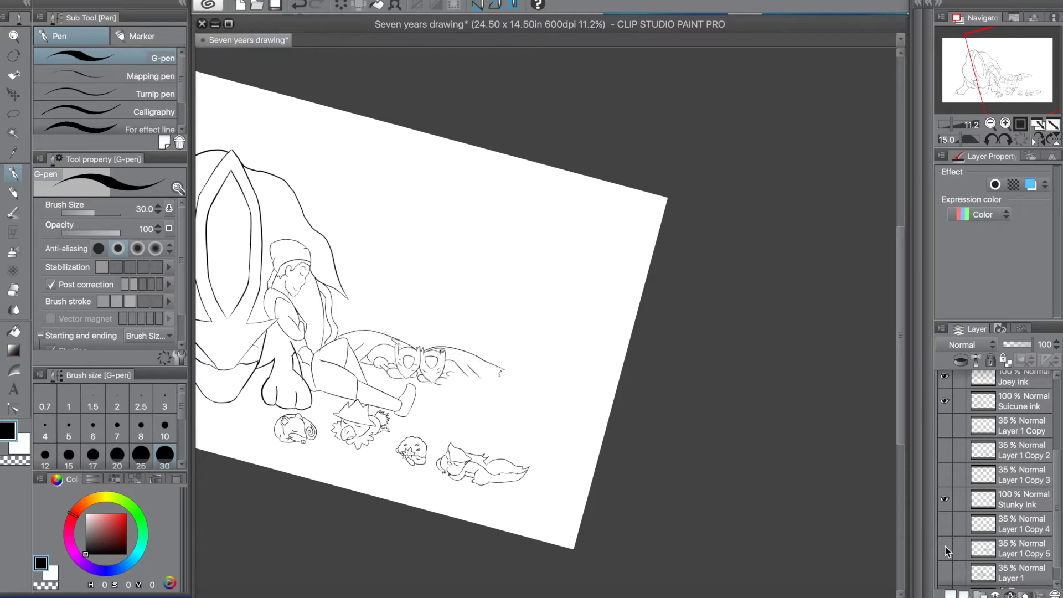
{"action": "left_click", "coordinate": [944, 572]}
Lasso the round-headed creature and adjoining structure in the Layer 1 sketch, and cut and paste them onto their own layer.
{"action": "key", "text": "m"}
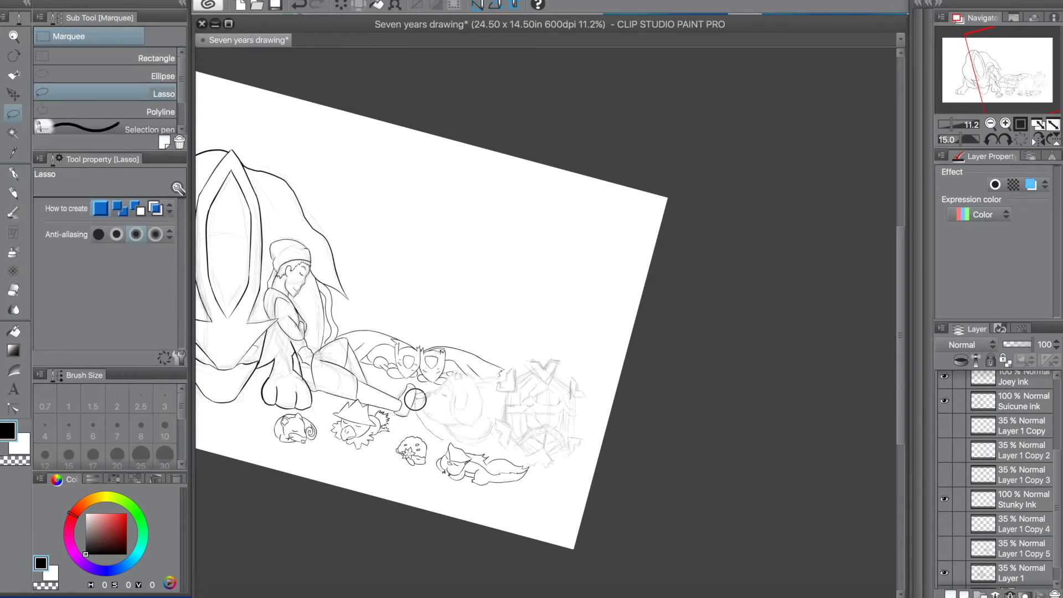
{"action": "mouse_move", "coordinate": [494, 368]}
{"action": "left_mouse_down"}
{"action": "mouse_move", "coordinate": [542, 333]}
{"action": "mouse_move", "coordinate": [610, 406]}
{"action": "left_mouse_up"}
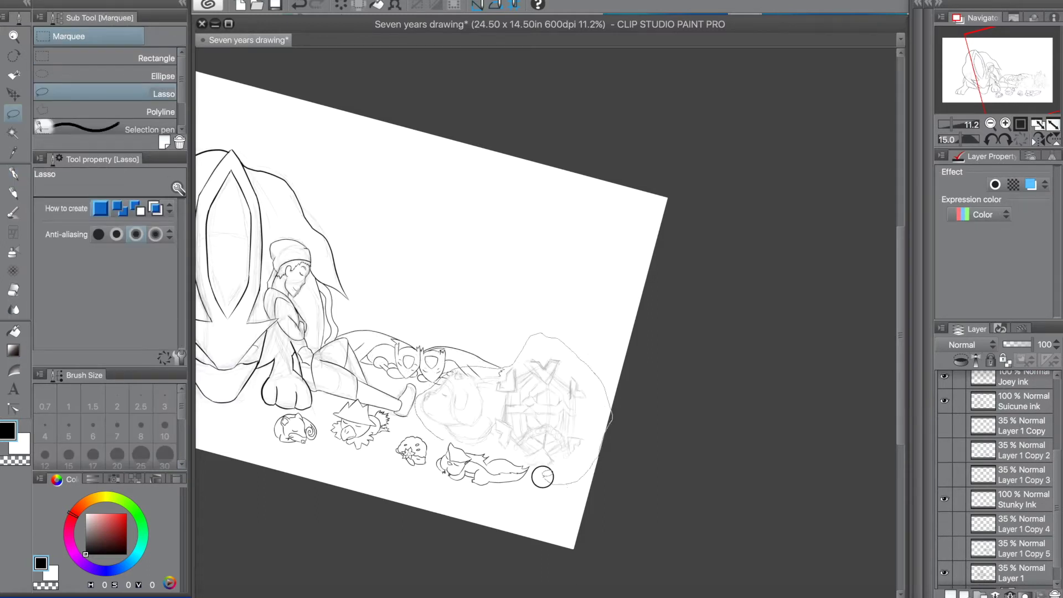
{"action": "left_click_drag", "start_coordinate": [451, 446], "coordinate": [452, 445]}
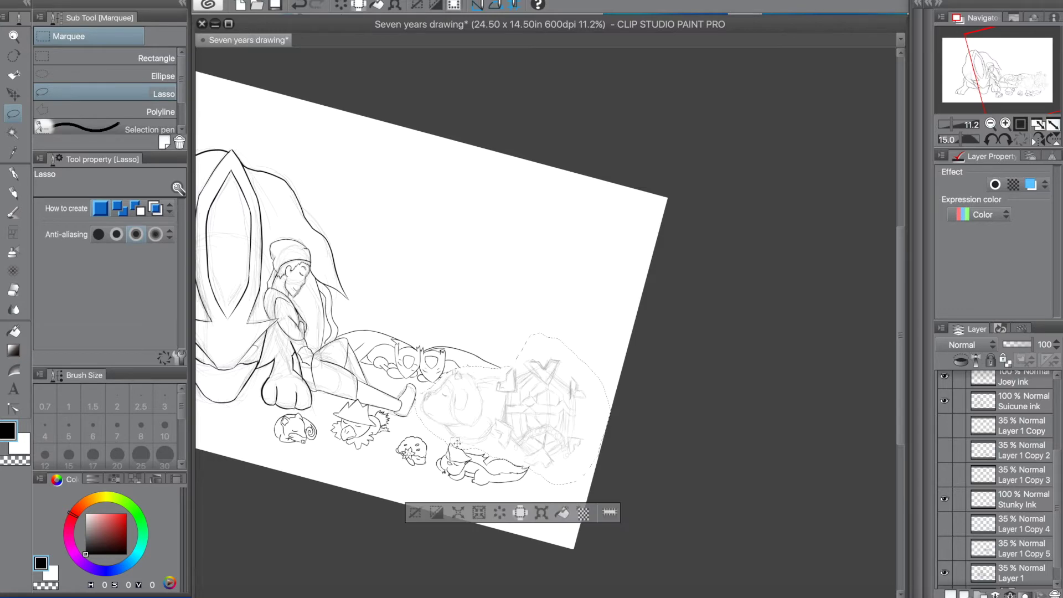
{"action": "left_click", "coordinate": [1004, 573]}
{"action": "key", "text": "super+x"}
{"action": "key", "text": "super+v"}
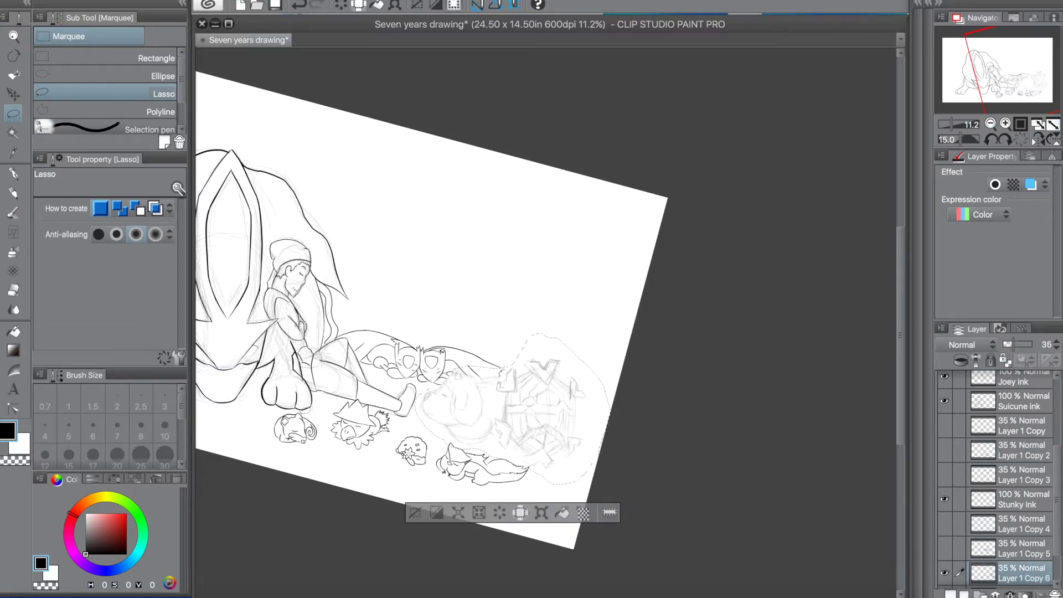
Create a raster layer named "Cryou ink" above the pasted sketch for inking with the G-pen.
{"action": "scroll", "coordinate": [439, 412], "scroll_direction": "down", "scroll_amount": 1}
{"action": "left_click_drag", "start_coordinate": [900, 316], "coordinate": [885, 382]}
{"action": "scroll", "coordinate": [495, 241], "scroll_direction": "up", "scroll_amount": 5}
{"action": "left_click_drag", "start_coordinate": [899, 337], "coordinate": [898, 375]}
{"action": "scroll", "coordinate": [317, 231], "scroll_direction": "up", "scroll_amount": 1}
{"action": "key", "text": "p"}
{"action": "scroll", "coordinate": [996, 476], "scroll_direction": "up", "scroll_amount": 3}
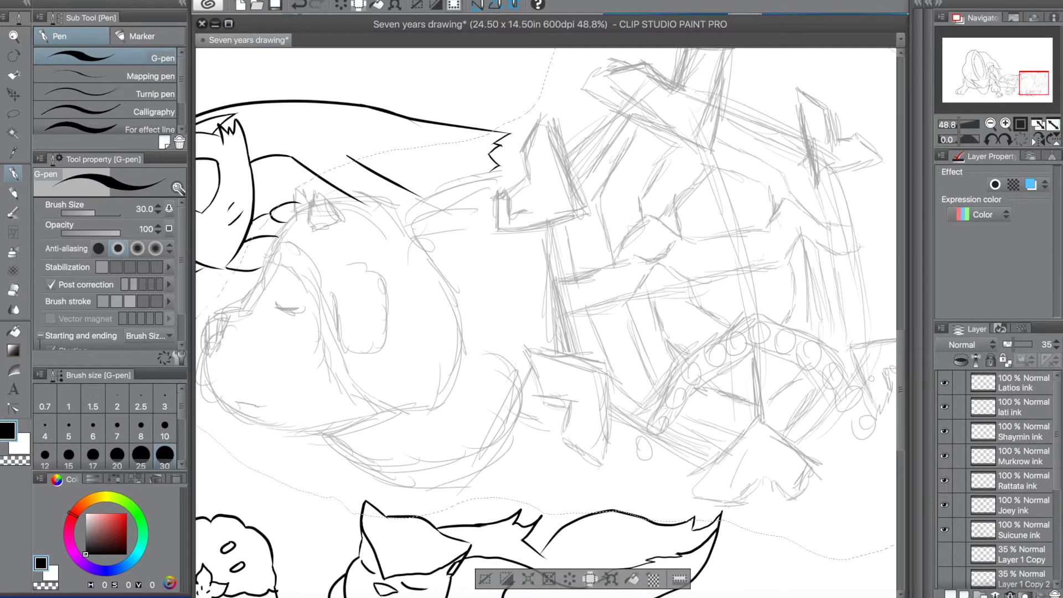
{"action": "left_click", "coordinate": [941, 328]}
{"action": "mouse_move", "coordinate": [833, 133]}
{"action": "left_click", "coordinate": [674, 138]}
{"action": "type", "text": "Cryou ink"}
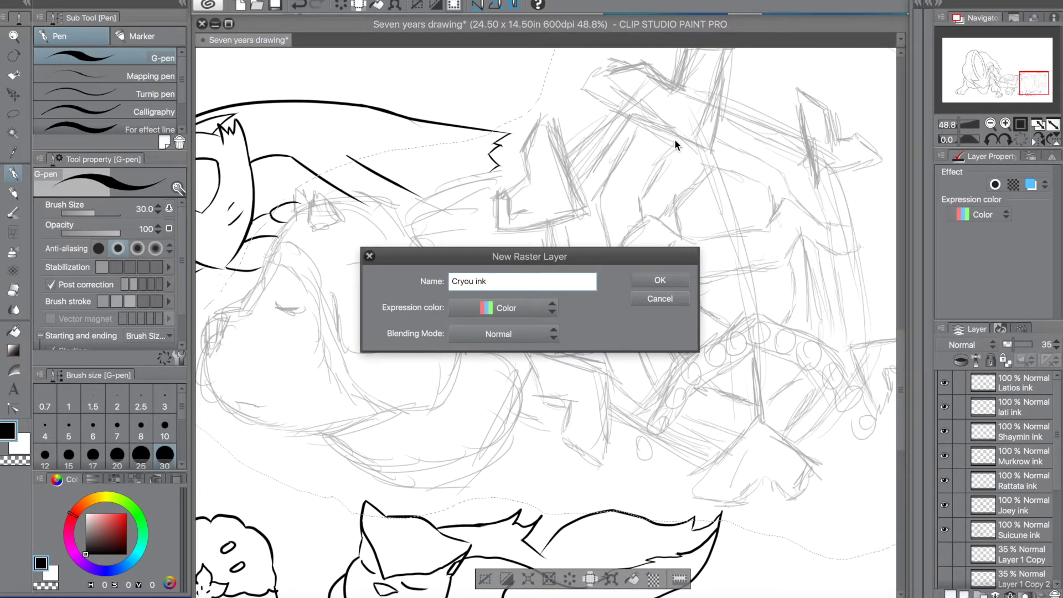
{"action": "key", "text": "Return"}
Ink the pointed tip and notched inner side of the structure's plate beside Latios's wing tip, redoing uneven strokes.
{"action": "key", "text": "ctrl+z"}
{"action": "left_click_drag", "start_coordinate": [540, 114], "coordinate": [517, 147]}
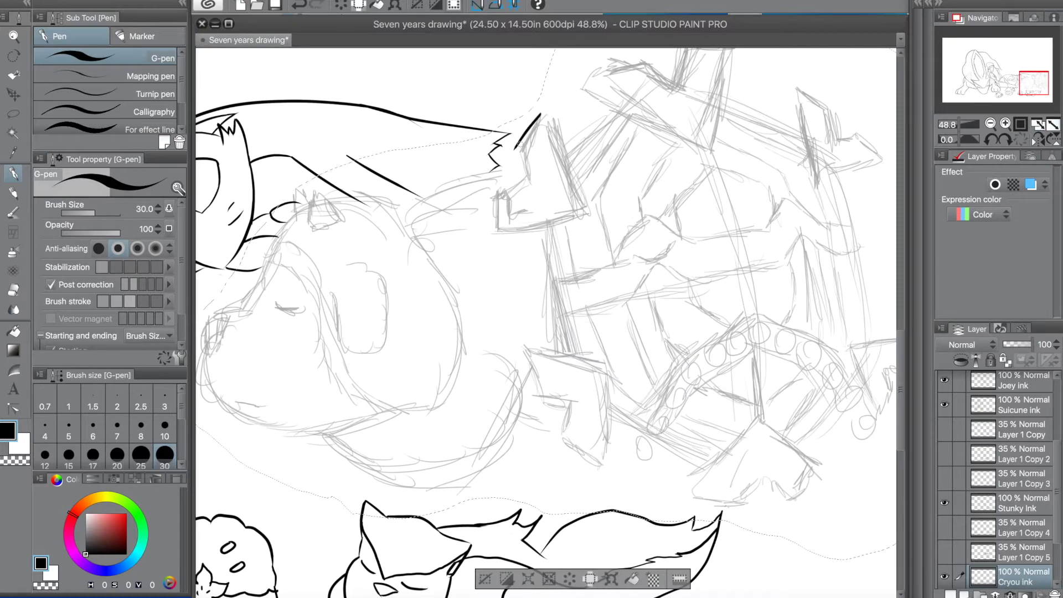
{"action": "left_click_drag", "start_coordinate": [540, 113], "coordinate": [579, 227]}
{"action": "key", "text": "ctrl+z"}
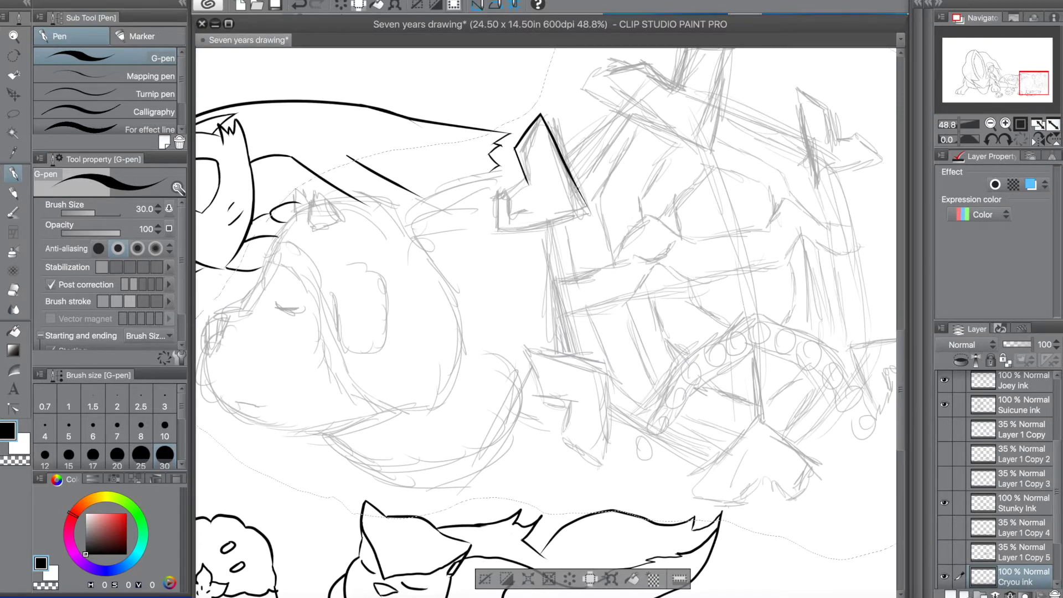
{"action": "key", "text": "asciicircum"}
{"action": "key", "text": "asciicircum"}
{"action": "key", "text": "asciicircum"}
{"action": "key", "text": "asciicircum"}
{"action": "key", "text": "asciicircum"}
{"action": "key", "text": "asciicircum"}
{"action": "key", "text": "asciicircum"}
{"action": "key", "text": "asciicircum"}
{"action": "key", "text": "asciicircum"}
{"action": "key", "text": "asciicircum"}
{"action": "key", "text": "asciicircum"}
{"action": "key", "text": "asciicircum"}
{"action": "key", "text": "asciicircum"}
{"action": "key", "text": "asciicircum"}
{"action": "key", "text": "asciicircum"}
{"action": "key", "text": "asciicircum"}
{"action": "scroll", "coordinate": [696, 285], "scroll_direction": "up", "scroll_amount": 12}
{"action": "key", "text": "ctrl+z"}
{"action": "left_click_drag", "start_coordinate": [593, 192], "coordinate": [634, 270]}
{"action": "key", "text": "ctrl+z"}
{"action": "mouse_move", "coordinate": [593, 189]}
{"action": "left_mouse_down"}
{"action": "mouse_move", "coordinate": [641, 274]}
{"action": "mouse_move", "coordinate": [632, 266]}
{"action": "left_mouse_up"}
{"action": "key", "text": "ctrl+z"}
{"action": "key", "text": "ctrl+z"}
{"action": "mouse_move", "coordinate": [593, 189]}
{"action": "left_mouse_down"}
{"action": "mouse_move", "coordinate": [640, 276]}
{"action": "mouse_move", "coordinate": [489, 212]}
{"action": "mouse_move", "coordinate": [597, 426]}
{"action": "left_mouse_up"}
{"action": "key", "text": "ctrl+z"}
{"action": "key", "text": "ctrl+z"}
Ink the long straight side and the base edge of the plate beside Latios's wing tip.
{"action": "mouse_move", "coordinate": [487, 213]}
{"action": "left_mouse_down"}
{"action": "mouse_move", "coordinate": [563, 440]}
{"action": "mouse_move", "coordinate": [600, 487]}
{"action": "left_mouse_up"}
{"action": "key", "text": "ctrl+z"}
{"action": "left_click_drag", "start_coordinate": [487, 212], "coordinate": [578, 465]}
{"action": "key", "text": "ctrl+z"}
{"action": "key", "text": "ctrl+z"}
{"action": "key", "text": "ctrl+z"}
{"action": "left_click_drag", "start_coordinate": [486, 213], "coordinate": [583, 467]}
{"action": "left_click_drag", "start_coordinate": [624, 499], "coordinate": [514, 499]}
{"action": "left_click_drag", "start_coordinate": [586, 500], "coordinate": [903, 391]}
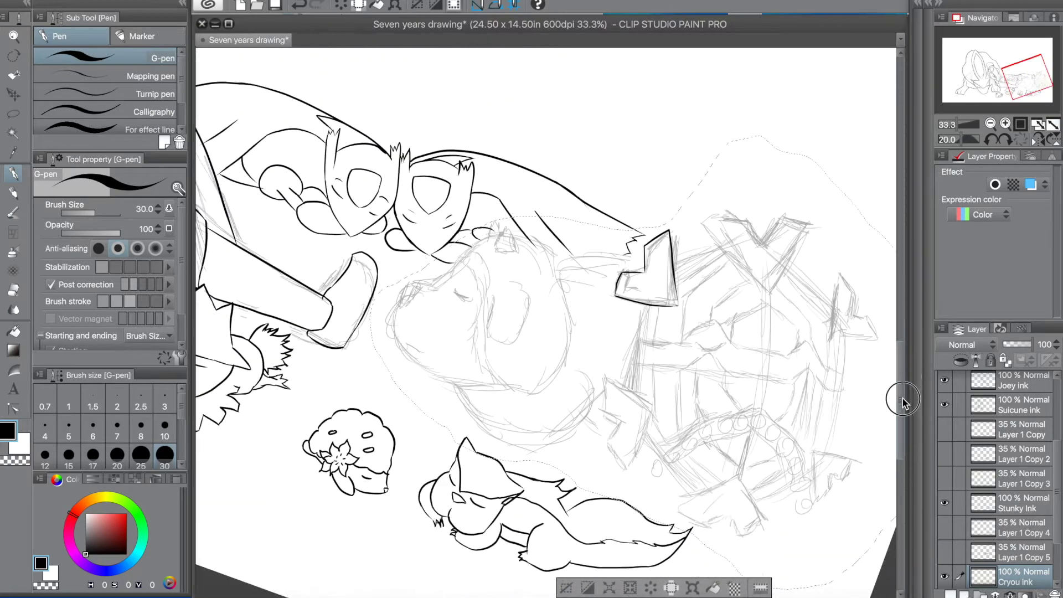
Ink the structure's side edge running from the first plate's base down to the second plate.
{"action": "scroll", "coordinate": [619, 325], "scroll_direction": "up", "scroll_amount": 5}
{"action": "left_click_drag", "start_coordinate": [649, 176], "coordinate": [595, 489]}
{"action": "key", "text": "ctrl+z"}
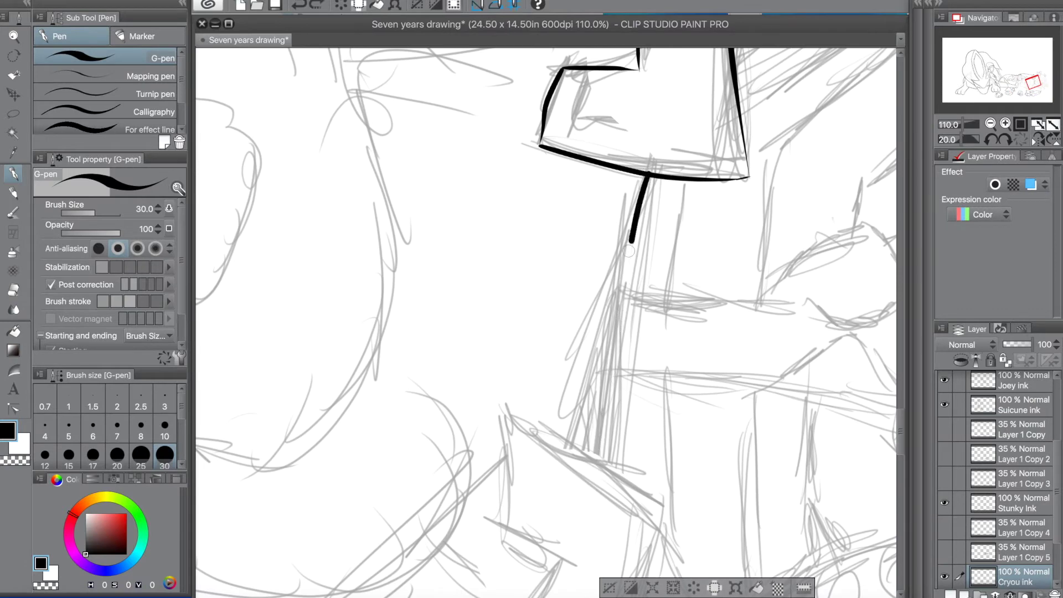
{"action": "left_click_drag", "start_coordinate": [640, 176], "coordinate": [596, 461]}
Ink the closed outline of the second notched plate at the lower end of the side edge.
{"action": "left_click_drag", "start_coordinate": [506, 415], "coordinate": [661, 516]}
{"action": "key", "text": "ctrl+z"}
{"action": "left_click_drag", "start_coordinate": [506, 413], "coordinate": [675, 526]}
{"action": "key", "text": "ctrl+z"}
{"action": "key", "text": "ctrl+z"}
{"action": "key", "text": "ctrl+z"}
{"action": "left_click_drag", "start_coordinate": [498, 413], "coordinate": [661, 507]}
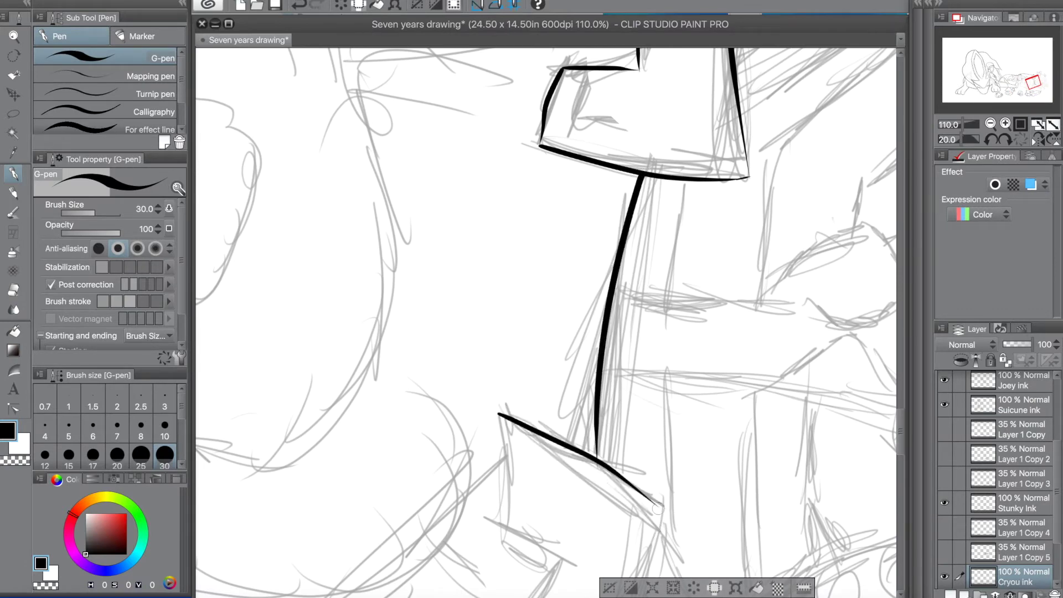
{"action": "mouse_move", "coordinate": [497, 419]}
{"action": "left_mouse_down"}
{"action": "mouse_move", "coordinate": [498, 520]}
{"action": "mouse_move", "coordinate": [497, 243]}
{"action": "mouse_move", "coordinate": [573, 285]}
{"action": "mouse_move", "coordinate": [519, 358]}
{"action": "mouse_move", "coordinate": [576, 437]}
{"action": "left_mouse_up"}
{"action": "left_click_drag", "start_coordinate": [658, 228], "coordinate": [575, 443]}
{"action": "key", "text": "ctrl+z"}
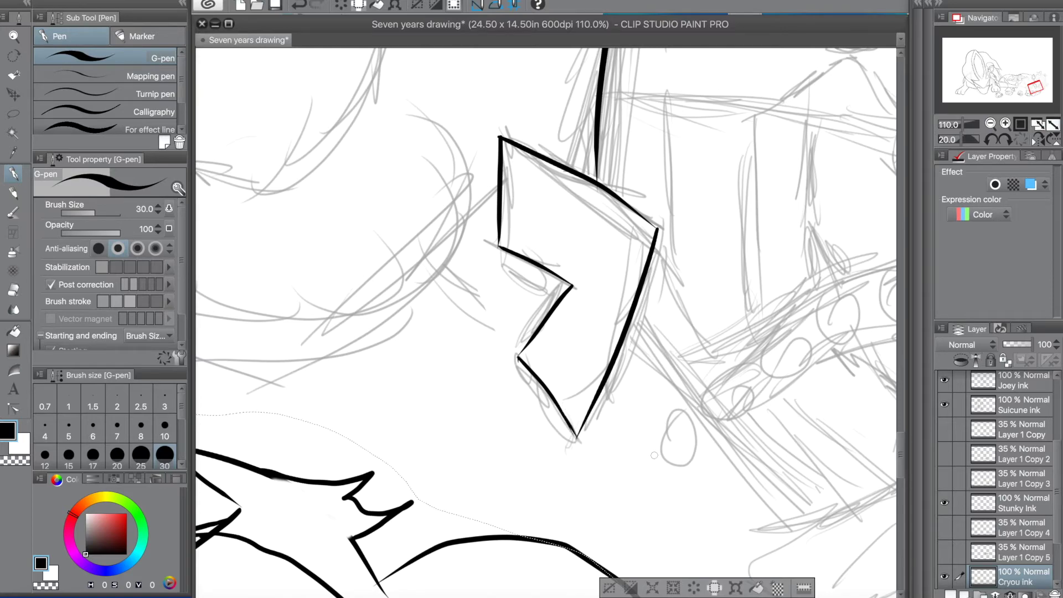
Toggle the Layer 1 Copy 6 sketch's visibility to check the two inked plates on their own.
{"action": "scroll", "coordinate": [654, 455], "scroll_direction": "down", "scroll_amount": 6}
{"action": "key", "text": "minus"}
{"action": "key", "text": "minus"}
{"action": "key", "text": "minus"}
{"action": "left_click_drag", "start_coordinate": [1045, 579], "coordinate": [1034, 374]}
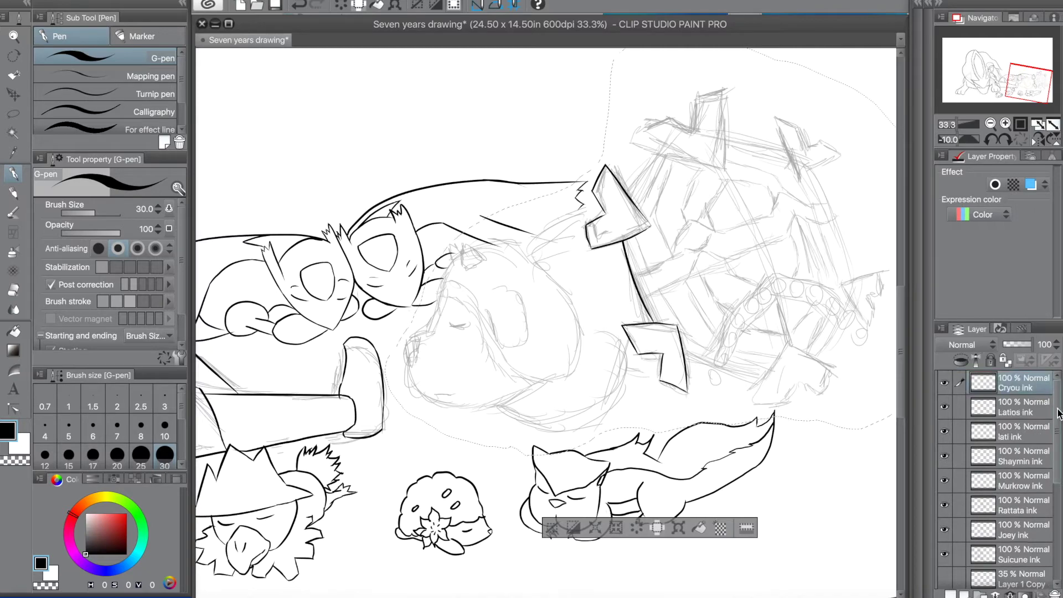
{"action": "scroll", "coordinate": [1058, 414], "scroll_direction": "down", "scroll_amount": 5}
{"action": "left_click", "coordinate": [945, 529]}
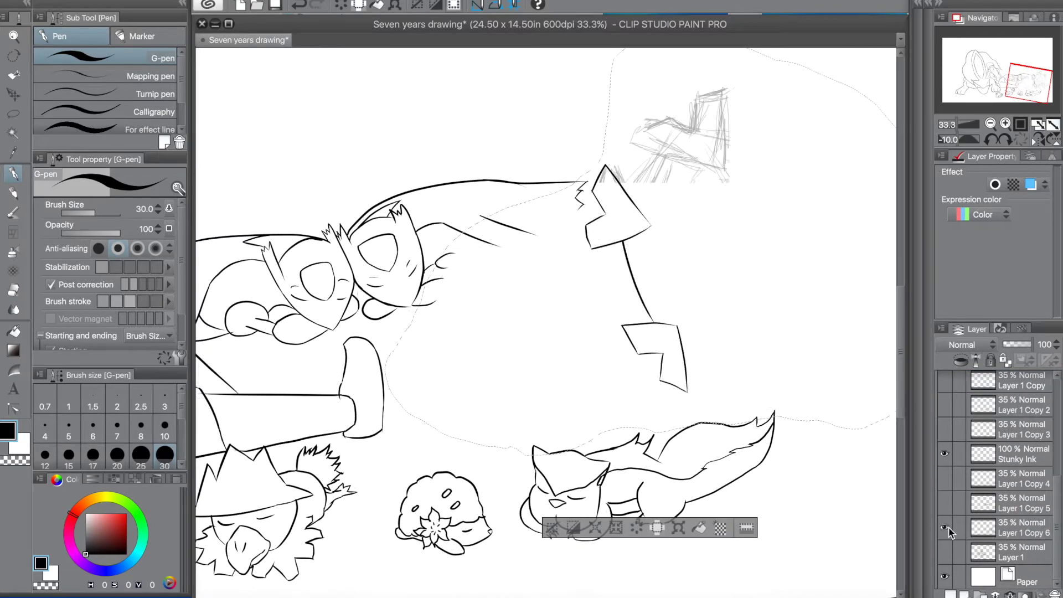
Ink the structure's lower edge from the second plate to the beaded band, and continue it on the band's far side.
{"action": "scroll", "coordinate": [724, 371], "scroll_direction": "up", "scroll_amount": 7}
{"action": "key", "text": "minus"}
{"action": "key", "text": "minus"}
{"action": "key", "text": "minus"}
{"action": "key", "text": "minus"}
{"action": "key", "text": "minus"}
{"action": "key", "text": "minus"}
{"action": "key", "text": "minus"}
{"action": "key", "text": "minus"}
{"action": "key", "text": "minus"}
{"action": "key", "text": "minus"}
{"action": "left_click_drag", "start_coordinate": [539, 211], "coordinate": [513, 359]}
{"action": "key", "text": "ctrl+z"}
{"action": "left_click_drag", "start_coordinate": [540, 210], "coordinate": [519, 357]}
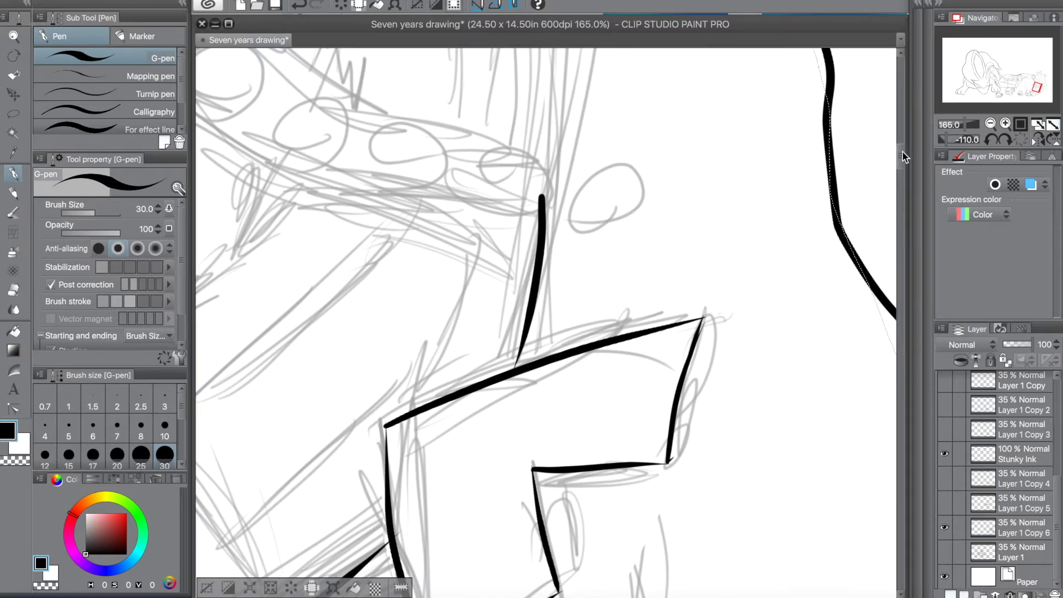
{"action": "left_click_drag", "start_coordinate": [902, 152], "coordinate": [902, 137]}
{"action": "key", "text": "ctrl+z"}
{"action": "left_click_drag", "start_coordinate": [547, 272], "coordinate": [555, 490]}
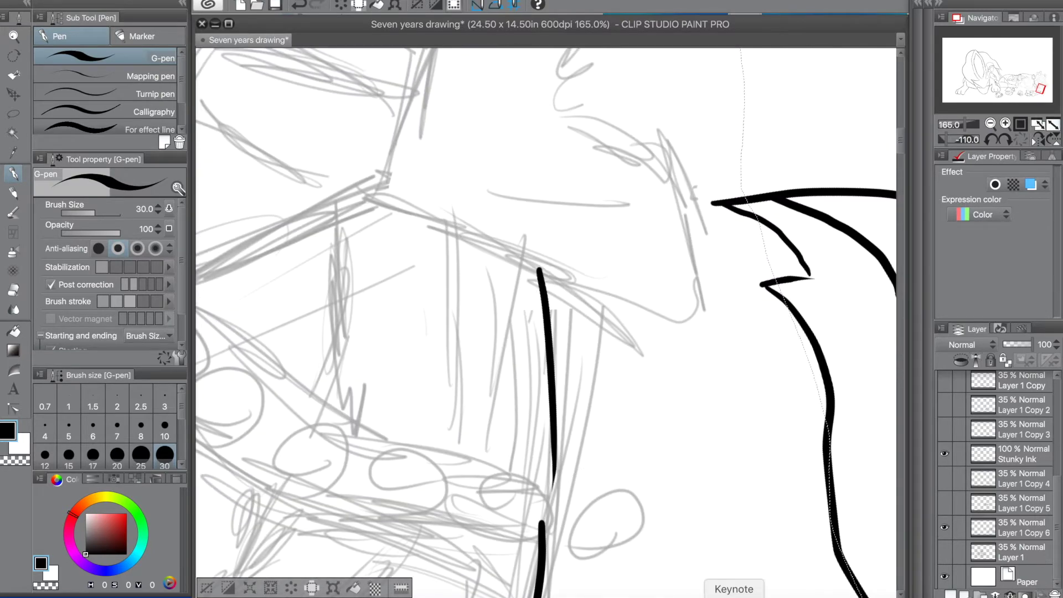
Ink the outer curve of the beaded band from its upper bend down to the structure's lower edge.
{"action": "mouse_move", "coordinate": [615, 450]}
{"action": "left_mouse_down"}
{"action": "mouse_move", "coordinate": [289, 354]}
{"action": "mouse_move", "coordinate": [291, 260]}
{"action": "left_mouse_up"}
{"action": "mouse_move", "coordinate": [310, 108]}
{"action": "left_mouse_down"}
{"action": "mouse_move", "coordinate": [374, 381]}
{"action": "mouse_move", "coordinate": [350, 375]}
{"action": "left_mouse_up"}
{"action": "key", "text": "ctrl+z"}
{"action": "left_click_drag", "start_coordinate": [902, 281], "coordinate": [902, 264]}
{"action": "left_click_drag", "start_coordinate": [417, 161], "coordinate": [308, 403]}
{"action": "key", "text": "ctrl+z"}
{"action": "mouse_move", "coordinate": [418, 161]}
{"action": "left_mouse_down"}
{"action": "mouse_move", "coordinate": [327, 465]}
{"action": "mouse_move", "coordinate": [321, 417]}
{"action": "mouse_move", "coordinate": [309, 469]}
{"action": "left_mouse_up"}
{"action": "key", "text": "ctrl+z"}
{"action": "key", "text": "ctrl+z"}
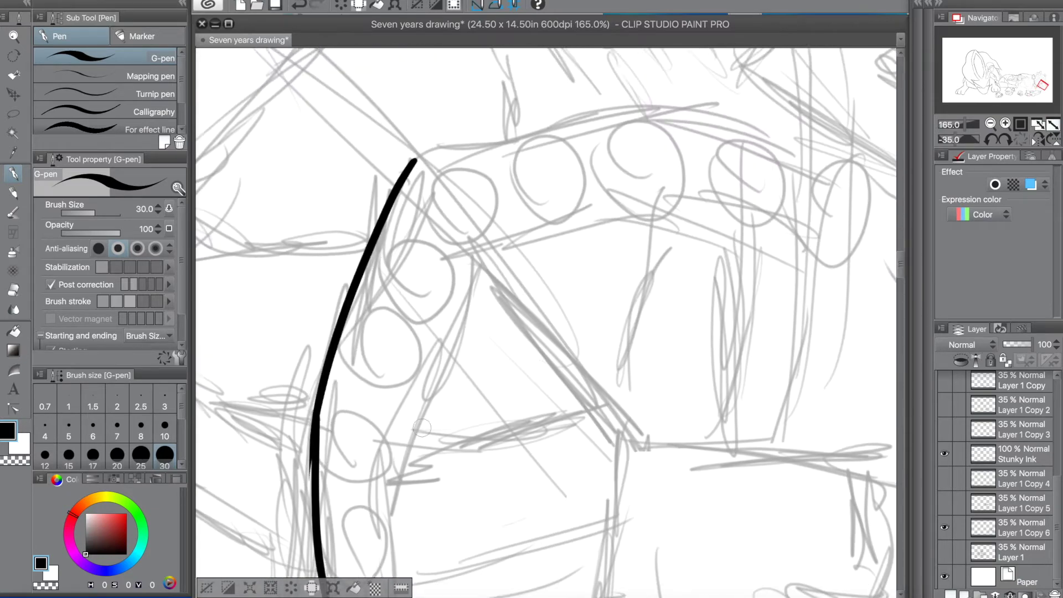
Ink the beaded band's inner curve down to the lower edge, and check the lines with the Layer 1 Copy 6 sketch toggled off and on.
{"action": "left_click_drag", "start_coordinate": [476, 255], "coordinate": [394, 523]}
{"action": "left_click_drag", "start_coordinate": [900, 256], "coordinate": [899, 276]}
{"action": "key", "text": "ctrl+z"}
{"action": "left_click_drag", "start_coordinate": [406, 94], "coordinate": [394, 296]}
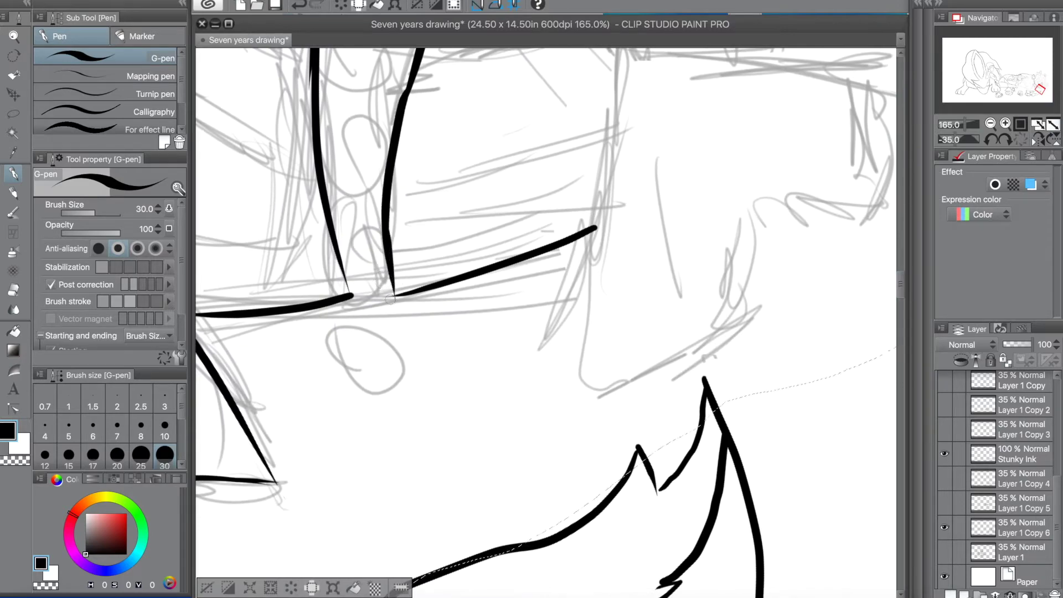
{"action": "scroll", "coordinate": [431, 349], "scroll_direction": "down", "scroll_amount": 4}
{"action": "left_click", "coordinate": [944, 527]}
{"action": "left_click", "coordinate": [944, 527]}
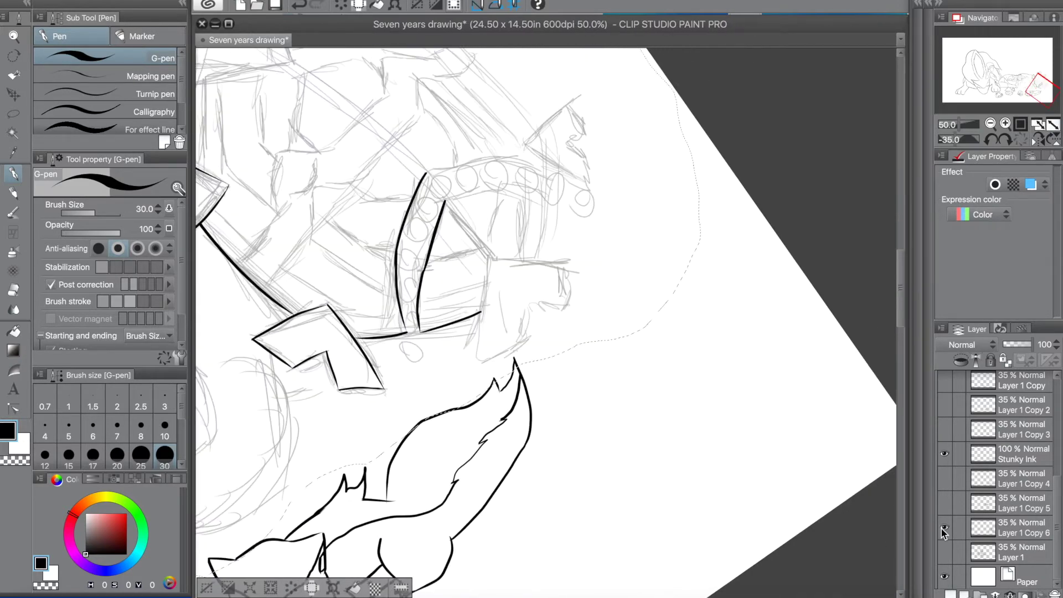
Continue the beaded band's inner edge around its bend and down along the sketched circles.
{"action": "scroll", "coordinate": [465, 239], "scroll_direction": "down", "scroll_amount": 1}
{"action": "key", "text": "^"}
{"action": "key", "text": "^"}
{"action": "key", "text": "^"}
{"action": "key", "text": "^"}
{"action": "key", "text": "^"}
{"action": "key", "text": "^"}
{"action": "key", "text": "^"}
{"action": "key", "text": "^"}
{"action": "key", "text": "^"}
{"action": "key", "text": "^"}
{"action": "key", "text": "^"}
{"action": "key", "text": "^"}
{"action": "key", "text": "^"}
{"action": "key", "text": "^"}
{"action": "key", "text": "^"}
{"action": "scroll", "coordinate": [663, 245], "scroll_direction": "up", "scroll_amount": 2}
{"action": "scroll", "coordinate": [662, 244], "scroll_direction": "up", "scroll_amount": 2}
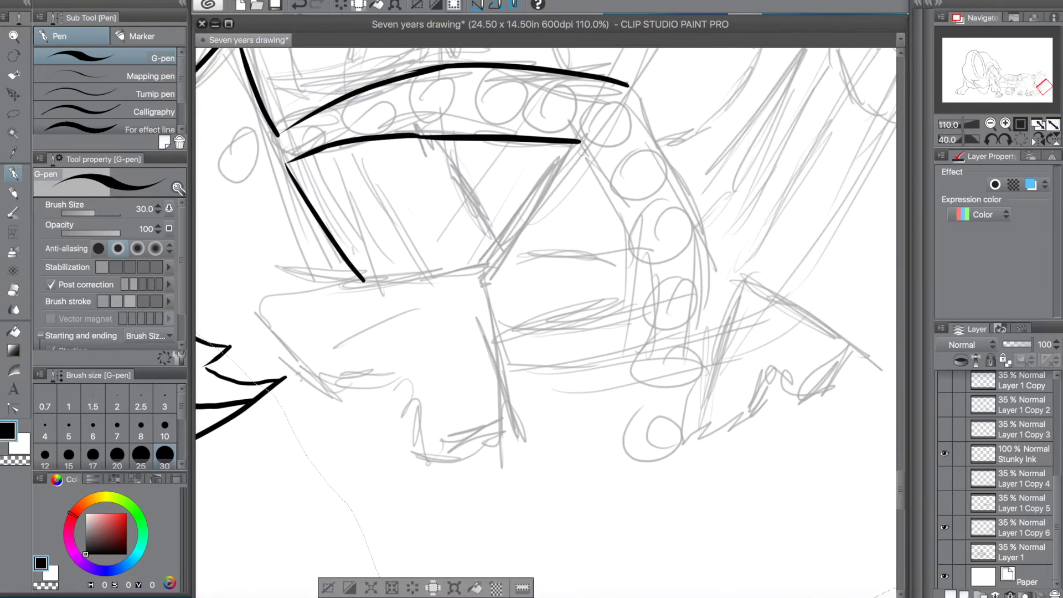
{"action": "mouse_move", "coordinate": [580, 143]}
{"action": "left_mouse_down"}
{"action": "mouse_move", "coordinate": [628, 258]}
{"action": "mouse_move", "coordinate": [626, 359]}
{"action": "mouse_move", "coordinate": [636, 248]}
{"action": "mouse_move", "coordinate": [638, 350]}
{"action": "left_mouse_up"}
{"action": "key", "text": "ctrl+z"}
{"action": "key", "text": "ctrl+z"}
{"action": "key", "text": "ctrl+z"}
{"action": "left_click_drag", "start_coordinate": [632, 238], "coordinate": [637, 378]}
Ink the side, rounded end, notch and outer edges of the L-shaped plate overlapping the beaded band's opening.
{"action": "left_click_drag", "start_coordinate": [486, 264], "coordinate": [508, 431]}
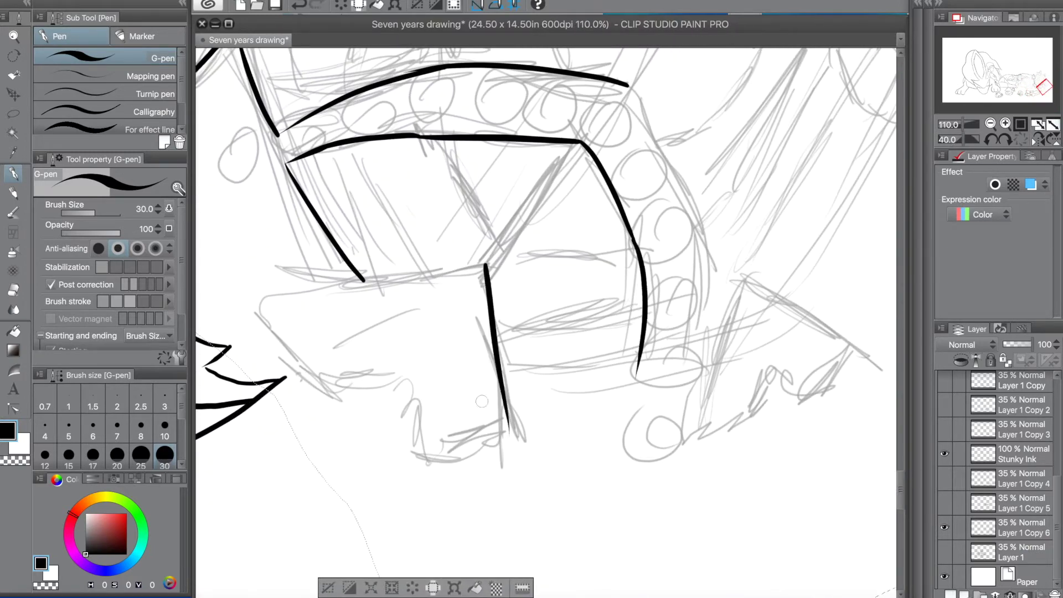
{"action": "left_click_drag", "start_coordinate": [429, 458], "coordinate": [507, 442]}
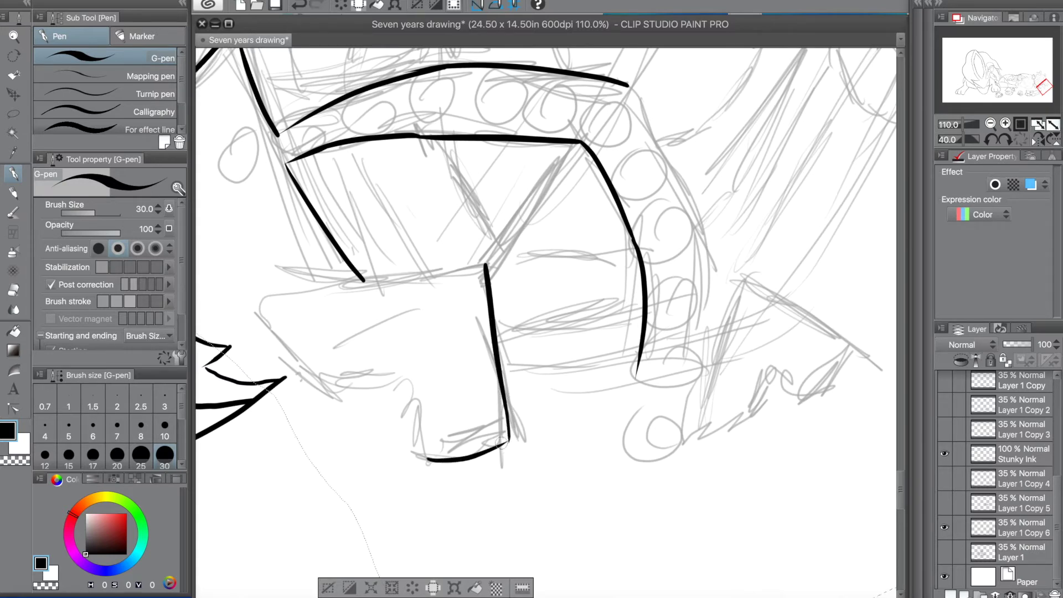
{"action": "left_click_drag", "start_coordinate": [410, 380], "coordinate": [427, 455]}
{"action": "key", "text": "ctrl+z"}
{"action": "left_click_drag", "start_coordinate": [323, 379], "coordinate": [410, 379]}
{"action": "left_click_drag", "start_coordinate": [259, 314], "coordinate": [326, 379]}
{"action": "key", "text": "ctrl+z"}
Ink the L-shaped plate's remaining long side to close its outline.
{"action": "mouse_move", "coordinate": [260, 313]}
{"action": "left_mouse_down"}
{"action": "mouse_move", "coordinate": [323, 379]}
{"action": "mouse_move", "coordinate": [467, 299]}
{"action": "left_mouse_up"}
{"action": "key", "text": "ctrl+z"}
{"action": "key", "text": "minus"}
{"action": "key", "text": "minus"}
{"action": "key", "text": "minus"}
{"action": "key", "text": "minus"}
{"action": "key", "text": "minus"}
{"action": "key", "text": "minus"}
{"action": "key", "text": "minus"}
{"action": "key", "text": "minus"}
{"action": "key", "text": "minus"}
{"action": "key", "text": "minus"}
{"action": "key", "text": "minus"}
{"action": "key", "text": "minus"}
{"action": "key", "text": "minus"}
{"action": "key", "text": "minus"}
{"action": "key", "text": "minus"}
{"action": "key", "text": "minus"}
{"action": "key", "text": "minus"}
{"action": "left_click_drag", "start_coordinate": [901, 250], "coordinate": [901, 270]}
{"action": "key", "text": "ctrl+plus"}
{"action": "key", "text": "ctrl+plus"}
{"action": "mouse_move", "coordinate": [494, 54]}
{"action": "left_mouse_down"}
{"action": "mouse_move", "coordinate": [501, 333]}
{"action": "mouse_move", "coordinate": [504, 276]}
{"action": "mouse_move", "coordinate": [506, 298]}
{"action": "left_mouse_up"}
{"action": "key", "text": "ctrl+z"}
{"action": "left_click_drag", "start_coordinate": [512, 336], "coordinate": [512, 341]}
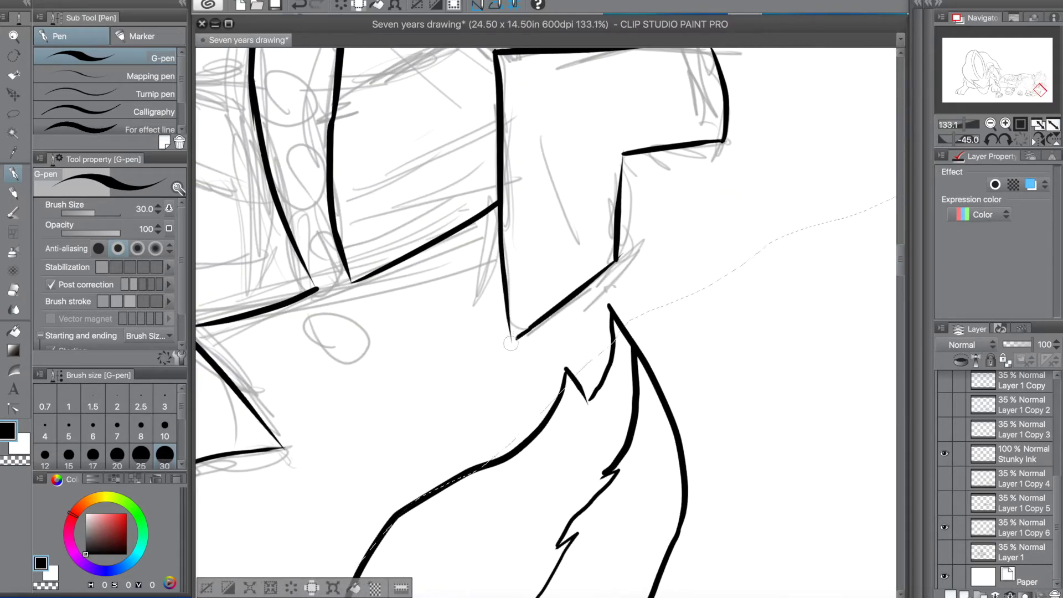
Ink the structure's straight edge from the end of the band's inner curve to the L-shaped plate.
{"action": "scroll", "coordinate": [576, 310], "scroll_direction": "down", "scroll_amount": 3}
{"action": "scroll", "coordinate": [612, 183], "scroll_direction": "up", "scroll_amount": 5}
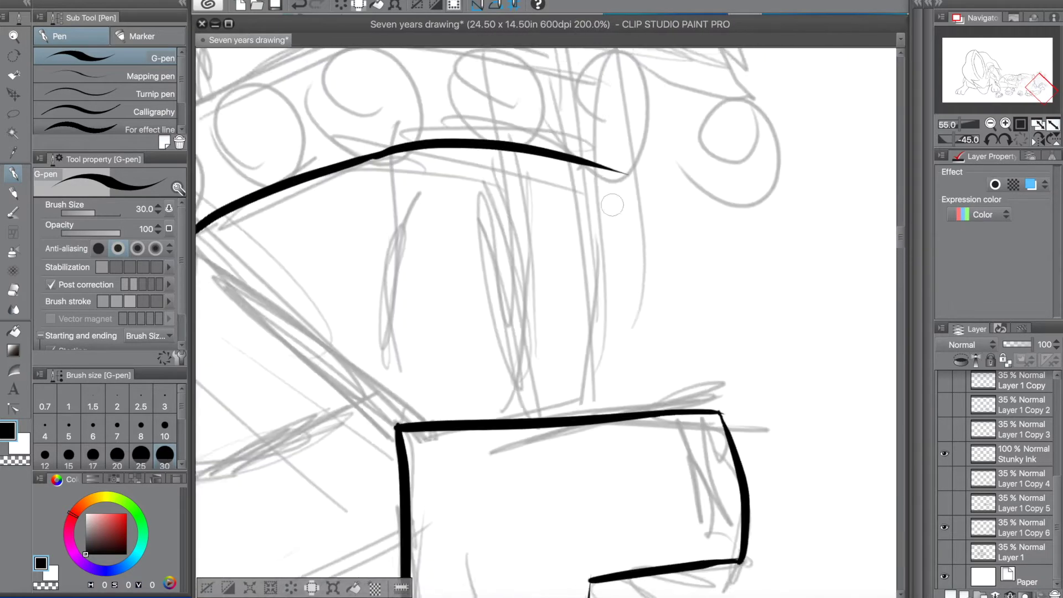
{"action": "mouse_move", "coordinate": [572, 154]}
{"action": "left_mouse_down"}
{"action": "mouse_move", "coordinate": [581, 474]}
{"action": "mouse_move", "coordinate": [593, 397]}
{"action": "mouse_move", "coordinate": [583, 487]}
{"action": "left_mouse_up"}
{"action": "key", "text": "super+z"}
{"action": "key", "text": "super+z"}
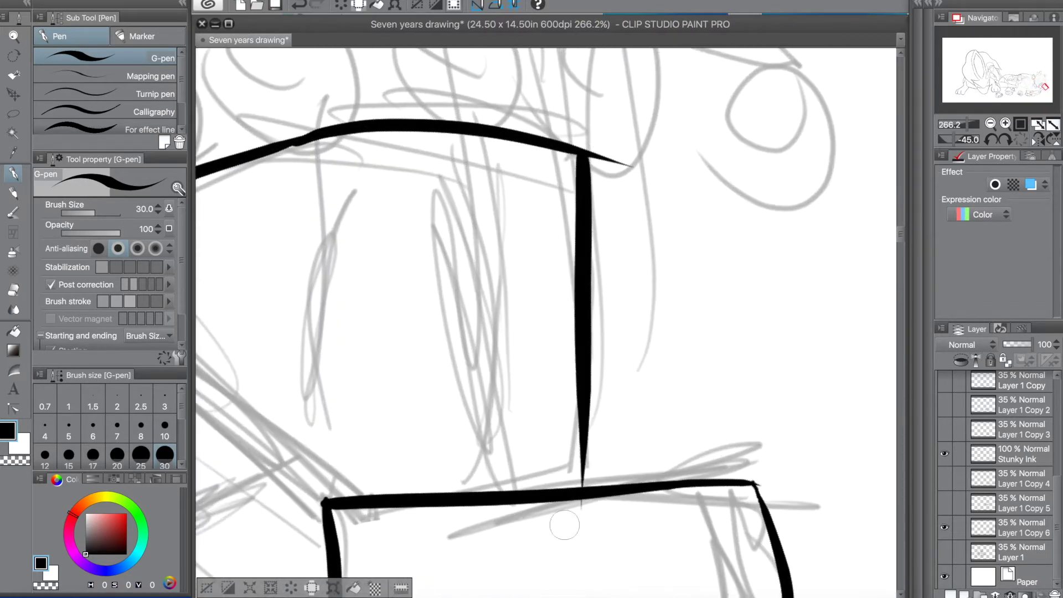
{"action": "scroll", "coordinate": [641, 214], "scroll_direction": "down", "scroll_amount": 6}
{"action": "scroll", "coordinate": [625, 295], "scroll_direction": "up", "scroll_amount": 8}
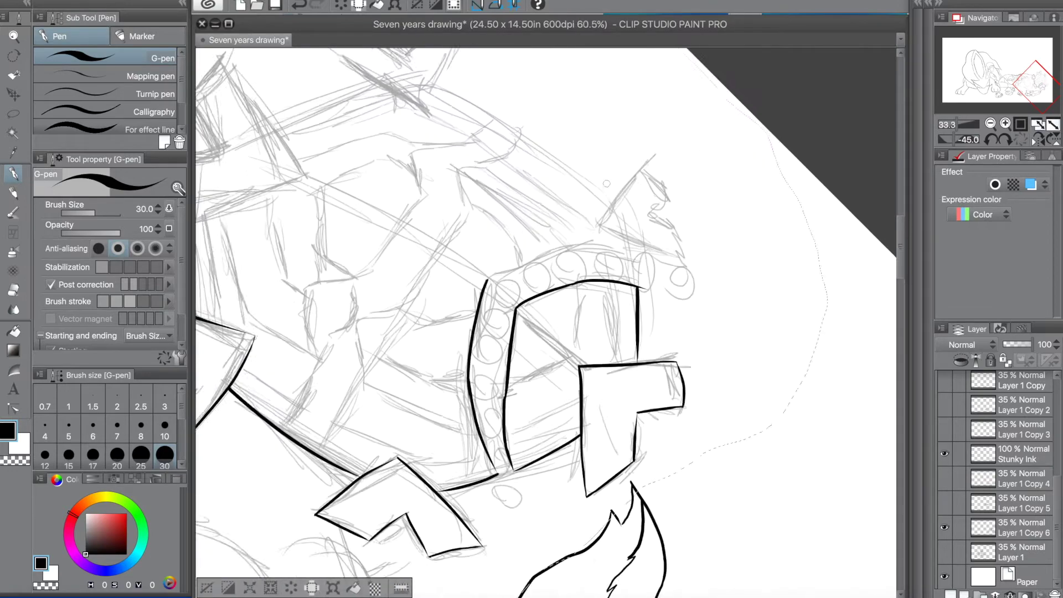
{"action": "key", "text": "super+z"}
{"action": "key", "text": "super+z"}
{"action": "key", "text": "super+shift+z"}
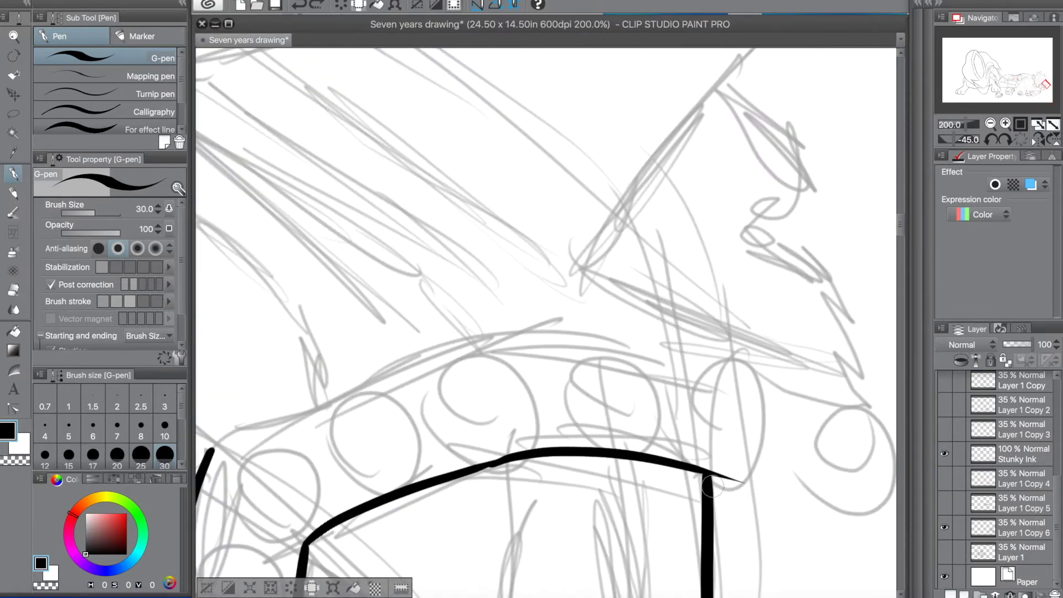
Ink the beaded band's outer edge around its bend, following the sketched circles down to the structure's rim.
{"action": "mouse_move", "coordinate": [683, 316]}
{"action": "left_mouse_down"}
{"action": "mouse_move", "coordinate": [700, 416]}
{"action": "mouse_move", "coordinate": [699, 394]}
{"action": "left_mouse_up"}
{"action": "key", "text": "super+z"}
{"action": "mouse_move", "coordinate": [457, 386]}
{"action": "left_mouse_down"}
{"action": "mouse_move", "coordinate": [492, 417]}
{"action": "mouse_move", "coordinate": [468, 246]}
{"action": "mouse_move", "coordinate": [462, 254]}
{"action": "left_mouse_up"}
{"action": "scroll", "coordinate": [470, 338], "scroll_direction": "down", "scroll_amount": 2}
{"action": "mouse_move", "coordinate": [382, 133]}
{"action": "left_mouse_down"}
{"action": "mouse_move", "coordinate": [496, 335]}
{"action": "mouse_move", "coordinate": [519, 331]}
{"action": "mouse_move", "coordinate": [484, 274]}
{"action": "mouse_move", "coordinate": [505, 320]}
{"action": "left_mouse_up"}
{"action": "key", "text": "super+z"}
{"action": "key", "text": "super+z"}
{"action": "left_click_drag", "start_coordinate": [497, 301], "coordinate": [516, 383]}
{"action": "key", "text": "super+z"}
{"action": "key", "text": "super+z"}
{"action": "left_click_drag", "start_coordinate": [496, 298], "coordinate": [509, 458]}
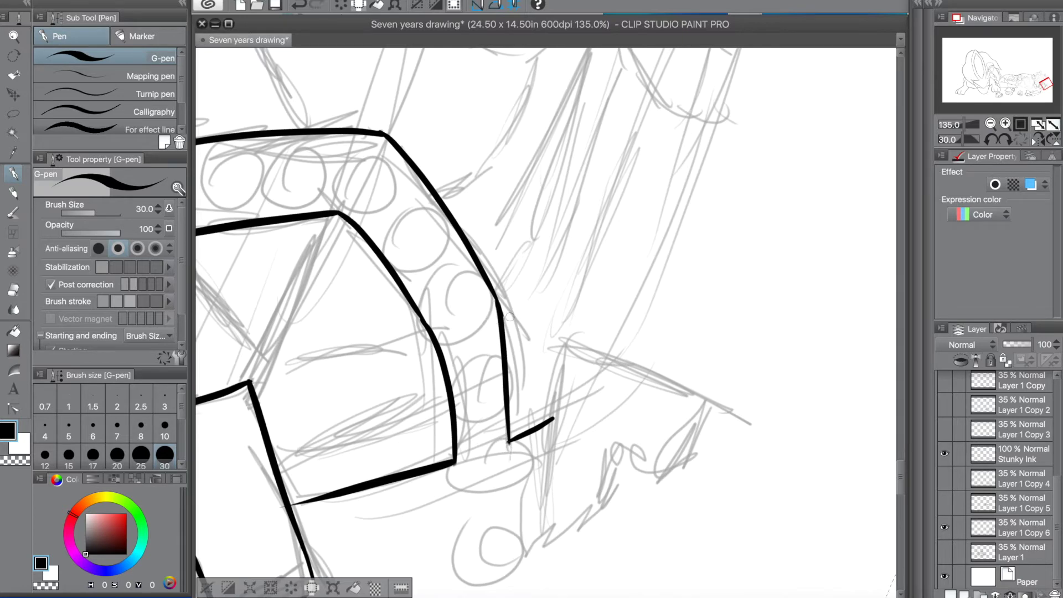
Outline the notched plate beside the end of the beaded band, with its pointed corners and inner notch.
{"action": "key", "text": "ctrl+z"}
{"action": "mouse_move", "coordinate": [567, 342]}
{"action": "left_mouse_down"}
{"action": "mouse_move", "coordinate": [542, 528]}
{"action": "mouse_move", "coordinate": [619, 504]}
{"action": "left_mouse_up"}
{"action": "left_click_drag", "start_coordinate": [619, 438], "coordinate": [615, 510]}
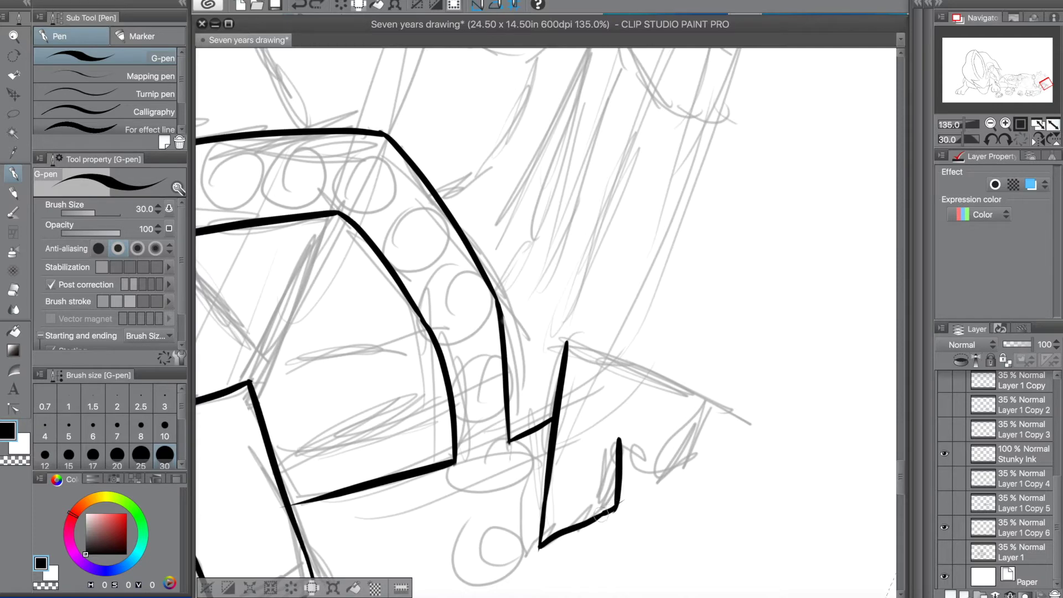
{"action": "key", "text": "ctrl+z"}
{"action": "mouse_move", "coordinate": [619, 439]}
{"action": "left_mouse_down"}
{"action": "mouse_move", "coordinate": [659, 481]}
{"action": "mouse_move", "coordinate": [729, 403]}
{"action": "left_mouse_up"}
{"action": "key", "text": "ctrl+z"}
{"action": "left_click_drag", "start_coordinate": [719, 406], "coordinate": [655, 479]}
{"action": "key", "text": "ctrl+z"}
{"action": "mouse_move", "coordinate": [567, 343]}
{"action": "left_mouse_down"}
{"action": "mouse_move", "coordinate": [714, 392]}
{"action": "mouse_move", "coordinate": [726, 416]}
{"action": "left_mouse_up"}
{"action": "key", "text": "ctrl+z"}
{"action": "key", "text": "ctrl+z"}
{"action": "left_click_drag", "start_coordinate": [566, 342], "coordinate": [720, 399]}
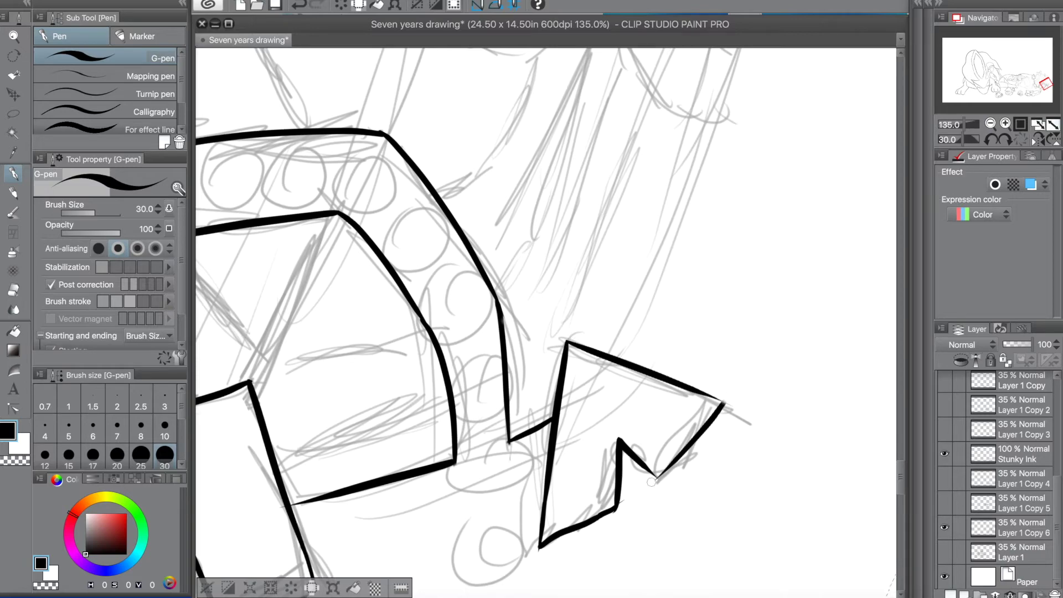
Ink the structure's outer edge with its small bump away from the band, and outline the next notched plate.
{"action": "scroll", "coordinate": [633, 489], "scroll_direction": "down", "scroll_amount": 3}
{"action": "scroll", "coordinate": [659, 367], "scroll_direction": "up", "scroll_amount": 2}
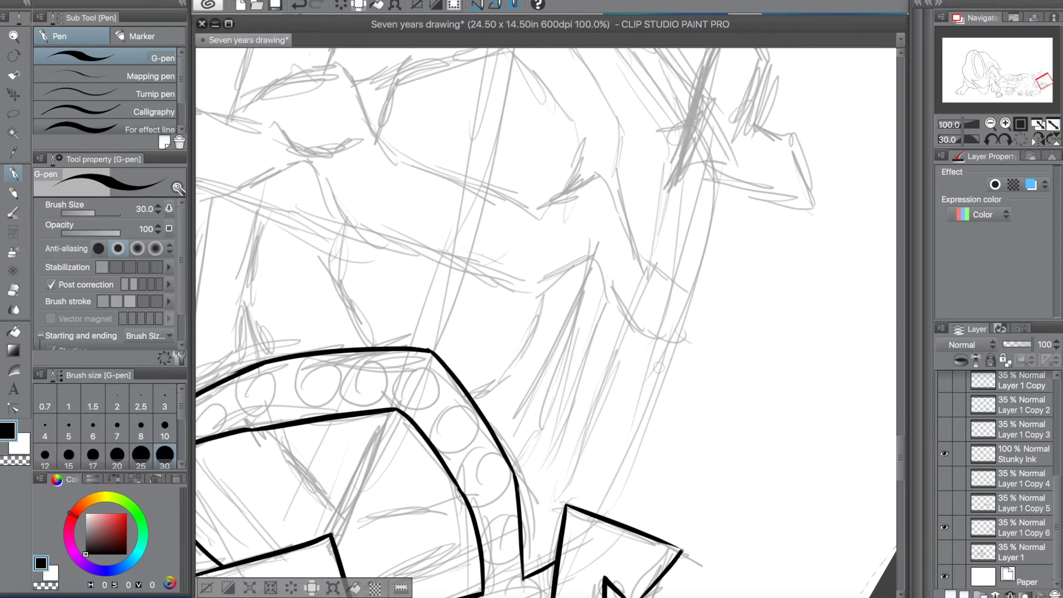
{"action": "left_click_drag", "start_coordinate": [673, 340], "coordinate": [590, 531]}
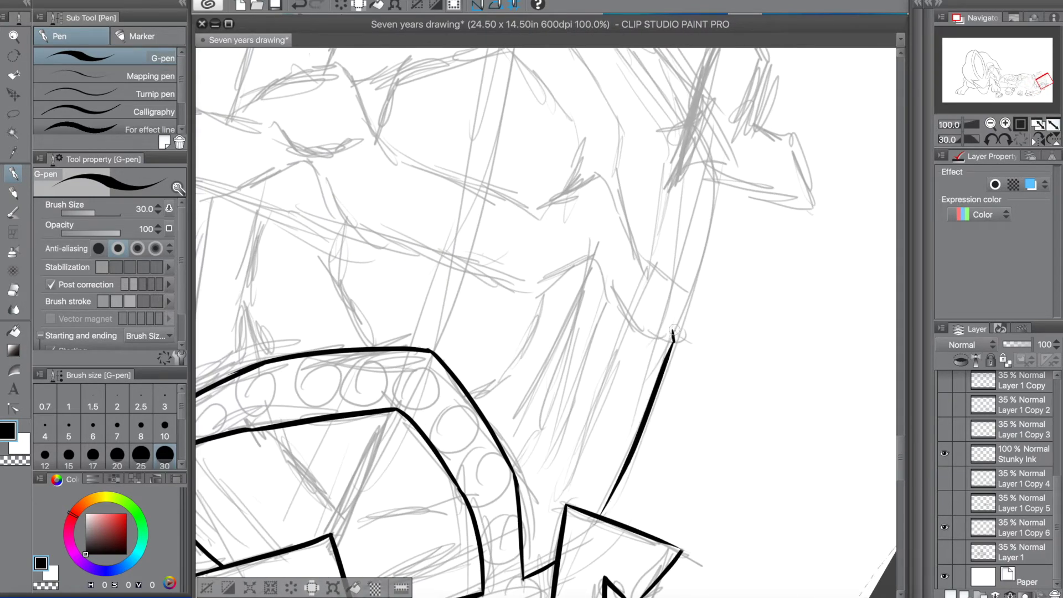
{"action": "mouse_move", "coordinate": [688, 292]}
{"action": "left_mouse_down"}
{"action": "mouse_move", "coordinate": [710, 181]}
{"action": "mouse_move", "coordinate": [653, 357]}
{"action": "left_mouse_up"}
{"action": "scroll", "coordinate": [697, 278], "scroll_direction": "up", "scroll_amount": 3}
{"action": "key", "text": "super+z"}
{"action": "mouse_move", "coordinate": [735, 159]}
{"action": "left_mouse_down"}
{"action": "mouse_move", "coordinate": [672, 350]}
{"action": "mouse_move", "coordinate": [773, 234]}
{"action": "left_mouse_up"}
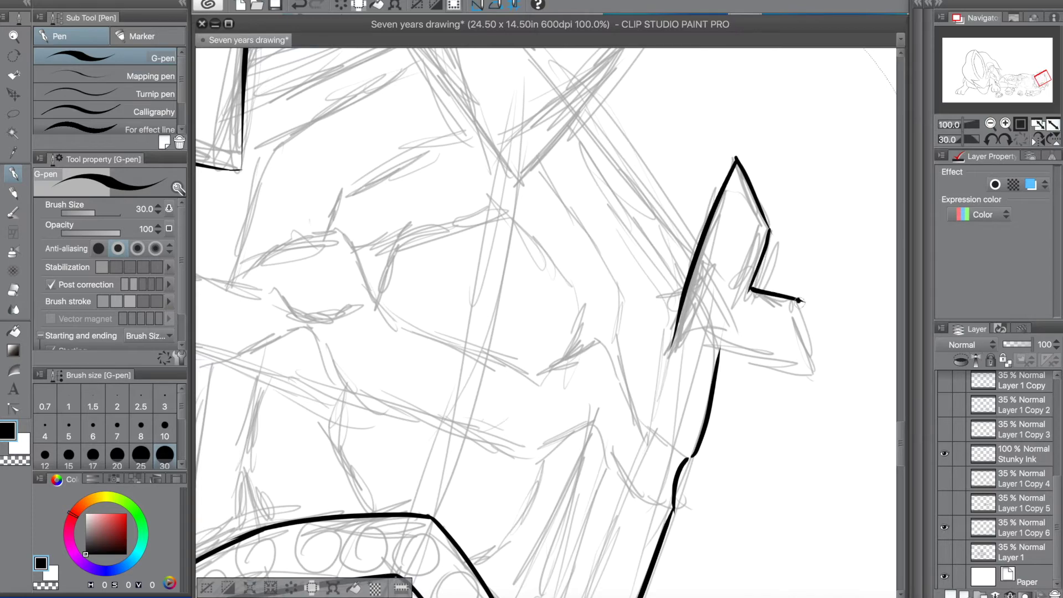
{"action": "mouse_move", "coordinate": [675, 327]}
{"action": "left_mouse_down"}
{"action": "mouse_move", "coordinate": [789, 379]}
{"action": "mouse_move", "coordinate": [818, 380]}
{"action": "left_mouse_up"}
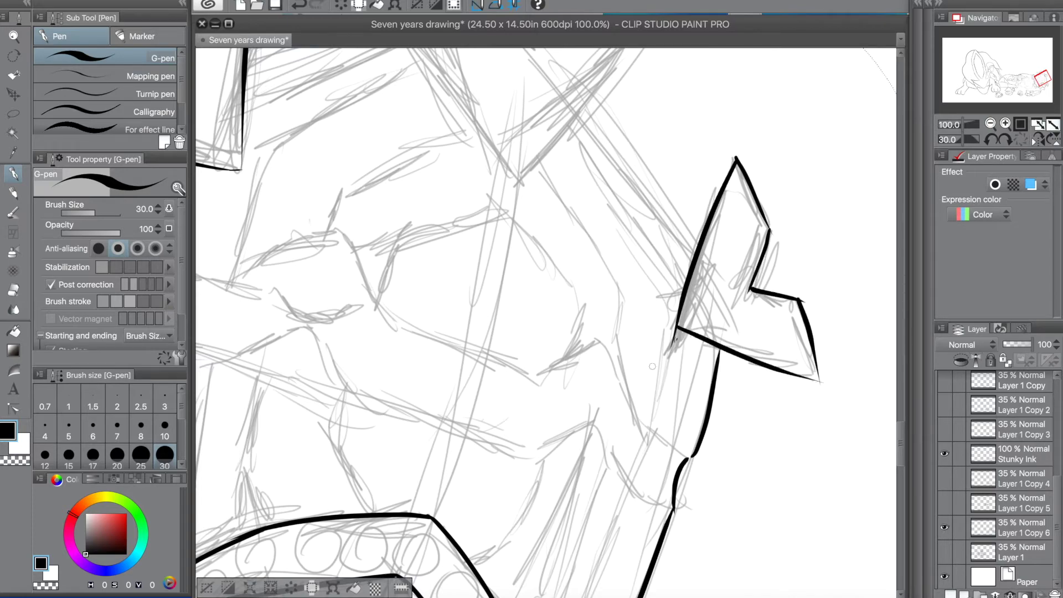
Ink the V-shaped plate's two converging sides, inner notch and one capped arm between the two notched plates.
{"action": "scroll", "coordinate": [626, 320], "scroll_direction": "down", "scroll_amount": 3}
{"action": "key", "text": "minus"}
{"action": "key", "text": "minus"}
{"action": "left_click_drag", "start_coordinate": [463, 220], "coordinate": [578, 178]}
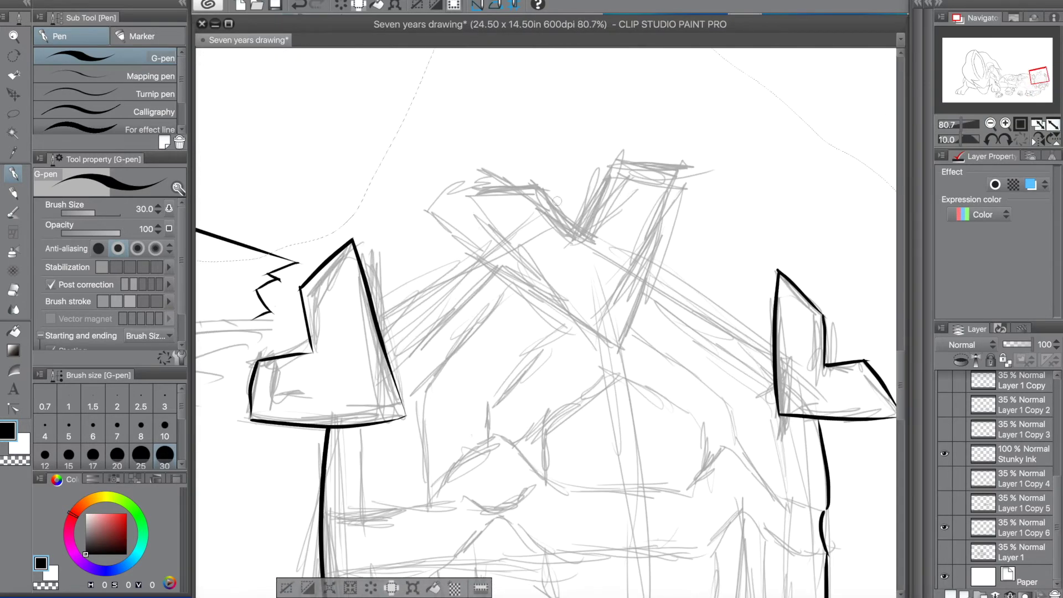
{"action": "left_click_drag", "start_coordinate": [457, 194], "coordinate": [603, 336]}
{"action": "key", "text": "super+z"}
{"action": "mouse_move", "coordinate": [470, 224]}
{"action": "left_mouse_down"}
{"action": "mouse_move", "coordinate": [614, 345]}
{"action": "mouse_move", "coordinate": [603, 346]}
{"action": "mouse_move", "coordinate": [636, 353]}
{"action": "left_mouse_up"}
{"action": "key", "text": "super+z"}
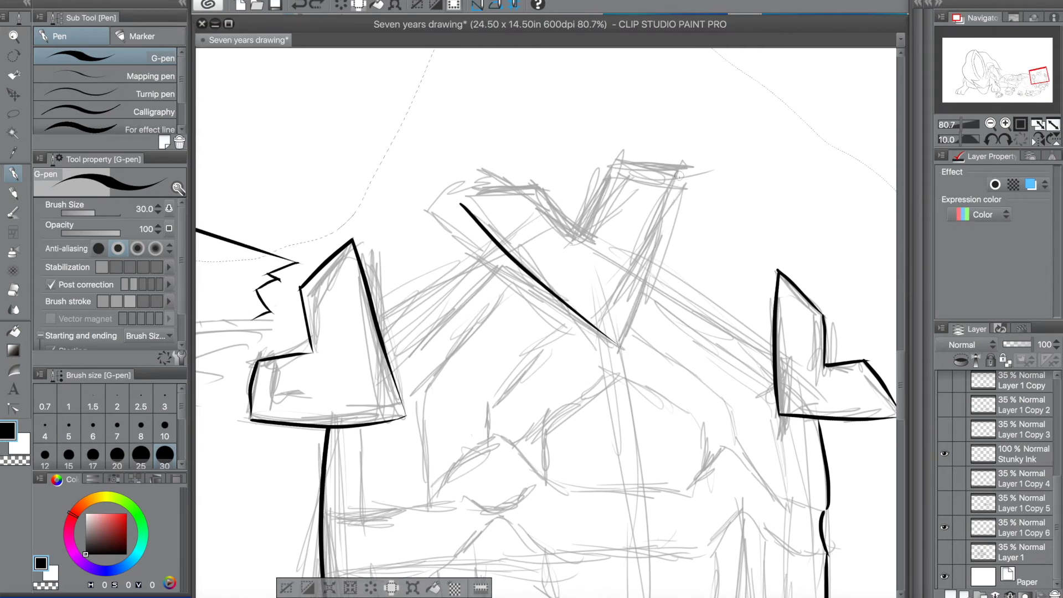
{"action": "left_click_drag", "start_coordinate": [679, 173], "coordinate": [619, 346]}
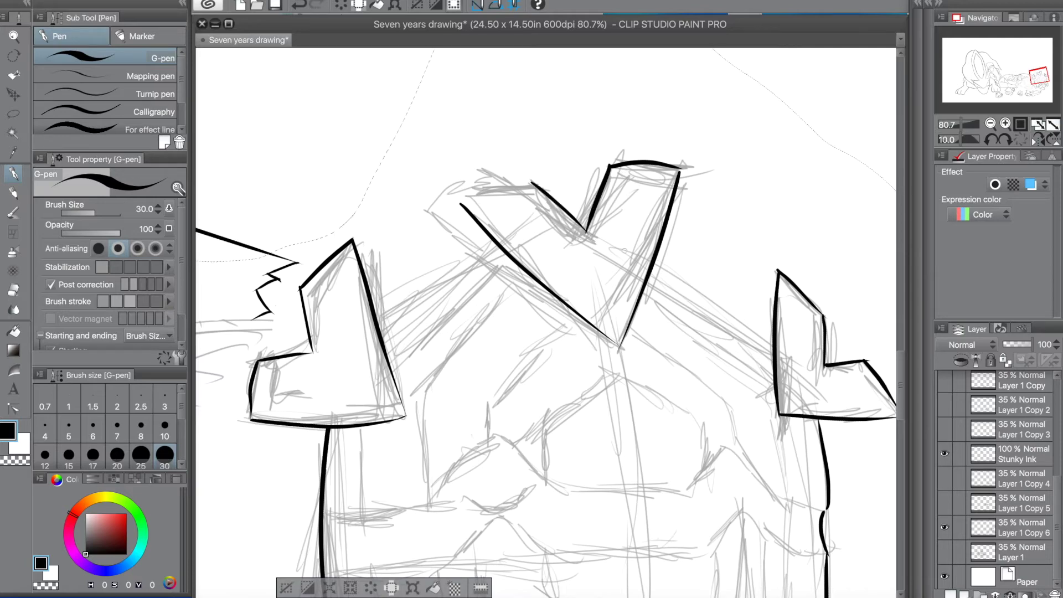
Close the open arm of the V-shaped plate with an inked end line.
{"action": "scroll", "coordinate": [437, 338], "scroll_direction": "up", "scroll_amount": 8}
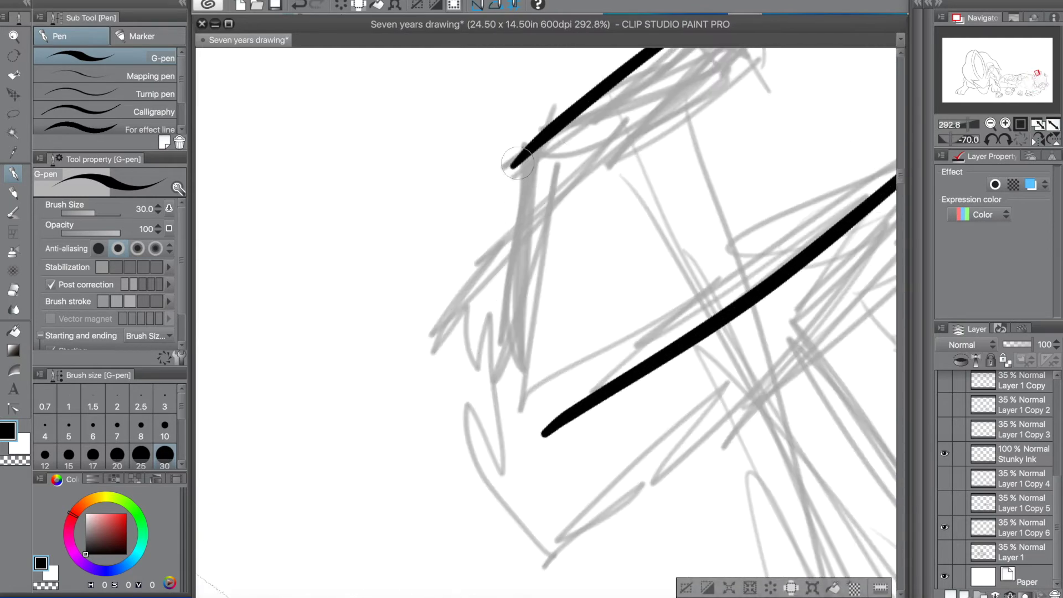
{"action": "left_click_drag", "start_coordinate": [516, 164], "coordinate": [487, 430]}
{"action": "left_click_drag", "start_coordinate": [550, 424], "coordinate": [516, 460]}
{"action": "key", "text": "super+z"}
{"action": "mouse_move", "coordinate": [516, 371]}
{"action": "left_mouse_down"}
{"action": "mouse_move", "coordinate": [514, 471]}
{"action": "mouse_move", "coordinate": [515, 459]}
{"action": "left_mouse_up"}
Ink the structure's outer edge between the V-shaped plate's closed arm and the neighbouring notched plate.
{"action": "scroll", "coordinate": [573, 425], "scroll_direction": "down", "scroll_amount": 10}
{"action": "scroll", "coordinate": [582, 434], "scroll_direction": "up", "scroll_amount": 5}
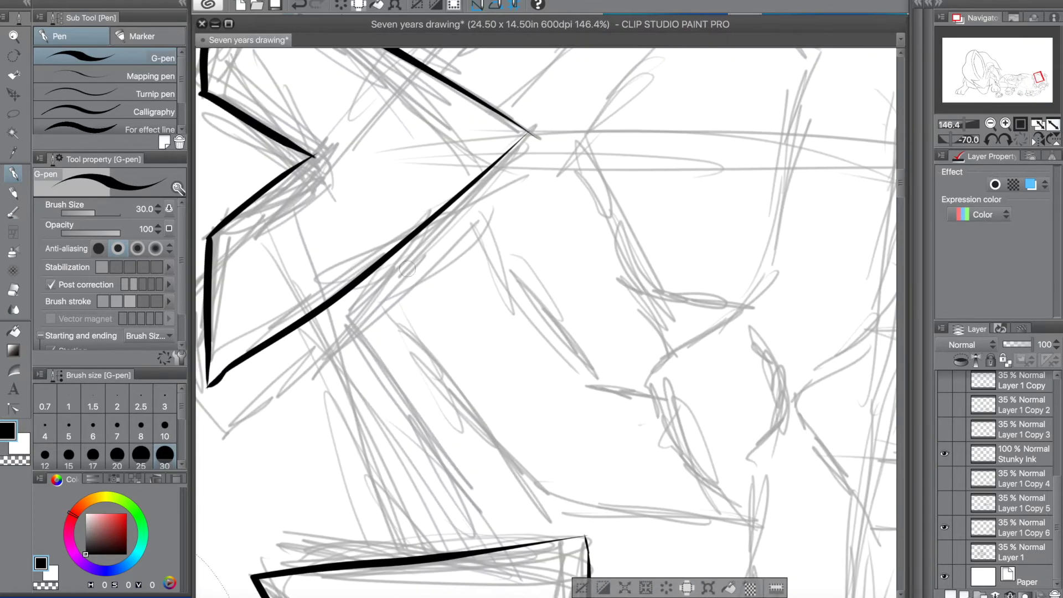
{"action": "left_click_drag", "start_coordinate": [319, 313], "coordinate": [392, 555]}
{"action": "scroll", "coordinate": [428, 308], "scroll_direction": "down", "scroll_amount": 6}
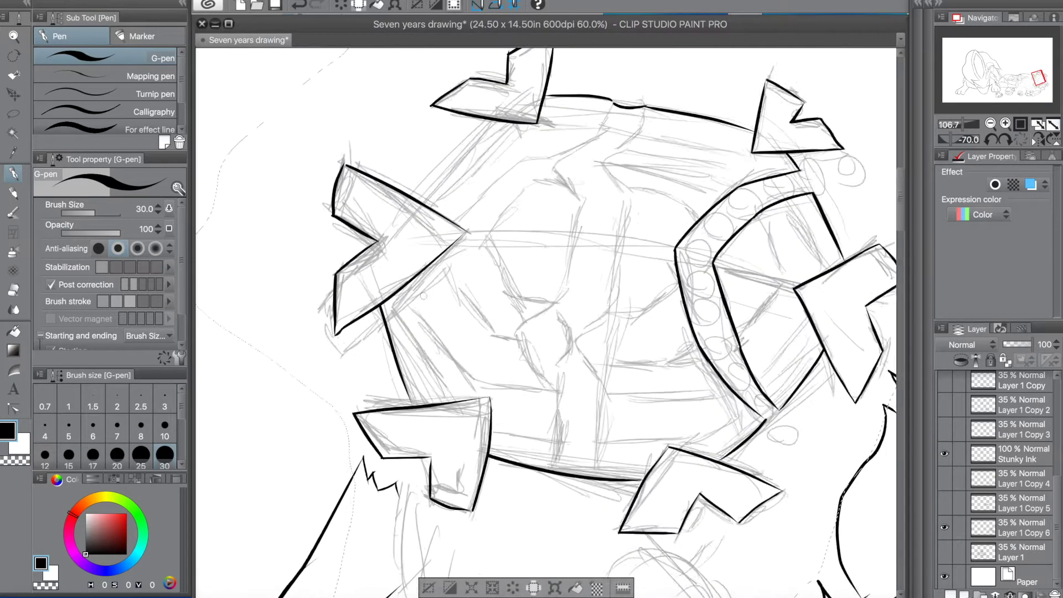
Ink the structure's outer edge on the other side of the V-shaped plate, up to the adjoining notched plate.
{"action": "key", "text": "minus"}
{"action": "key", "text": "minus"}
{"action": "key", "text": "minus"}
{"action": "key", "text": "minus"}
{"action": "key", "text": "minus"}
{"action": "key", "text": "minus"}
{"action": "key", "text": "minus"}
{"action": "key", "text": "minus"}
{"action": "key", "text": "minus"}
{"action": "scroll", "coordinate": [402, 268], "scroll_direction": "up", "scroll_amount": 3}
{"action": "left_click_drag", "start_coordinate": [430, 393], "coordinate": [437, 545]}
{"action": "key", "text": "super+z"}
{"action": "left_click_drag", "start_coordinate": [431, 392], "coordinate": [438, 511]}
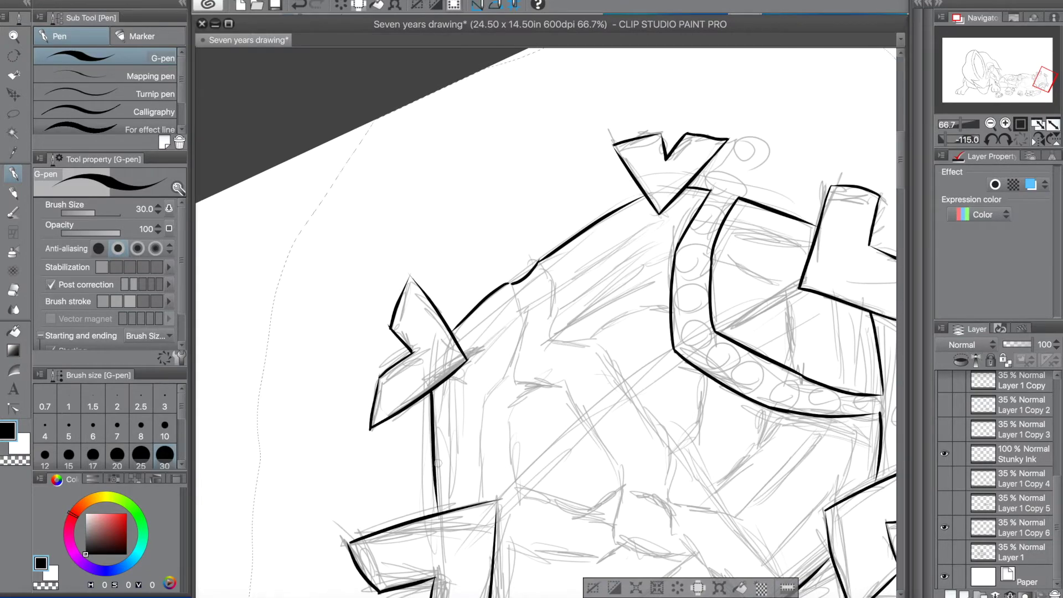
Start the angular pattern inside the structure with connected lines running inward from the bump on its outer edge.
{"action": "scroll", "coordinate": [511, 320], "scroll_direction": "up", "scroll_amount": 4}
{"action": "left_click_drag", "start_coordinate": [516, 218], "coordinate": [559, 346]}
{"action": "key", "text": "ctrl+z"}
{"action": "mouse_move", "coordinate": [510, 217]}
{"action": "left_mouse_down"}
{"action": "mouse_move", "coordinate": [545, 362]}
{"action": "mouse_move", "coordinate": [525, 515]}
{"action": "left_mouse_up"}
{"action": "left_click_drag", "start_coordinate": [526, 512], "coordinate": [663, 525]}
Continue the angular inner pattern with a long tapered segment from the last inked corner across the structure's centre line.
{"action": "scroll", "coordinate": [775, 531], "scroll_direction": "down", "scroll_amount": 20}
{"action": "scroll", "coordinate": [772, 545], "scroll_direction": "down", "scroll_amount": 5}
{"action": "scroll", "coordinate": [698, 255], "scroll_direction": "up", "scroll_amount": 7}
{"action": "left_click_drag", "start_coordinate": [733, 172], "coordinate": [512, 482]}
{"action": "key", "text": "ctrl+z"}
{"action": "left_click_drag", "start_coordinate": [778, 146], "coordinate": [528, 416]}
{"action": "left_click_drag", "start_coordinate": [555, 362], "coordinate": [523, 437]}
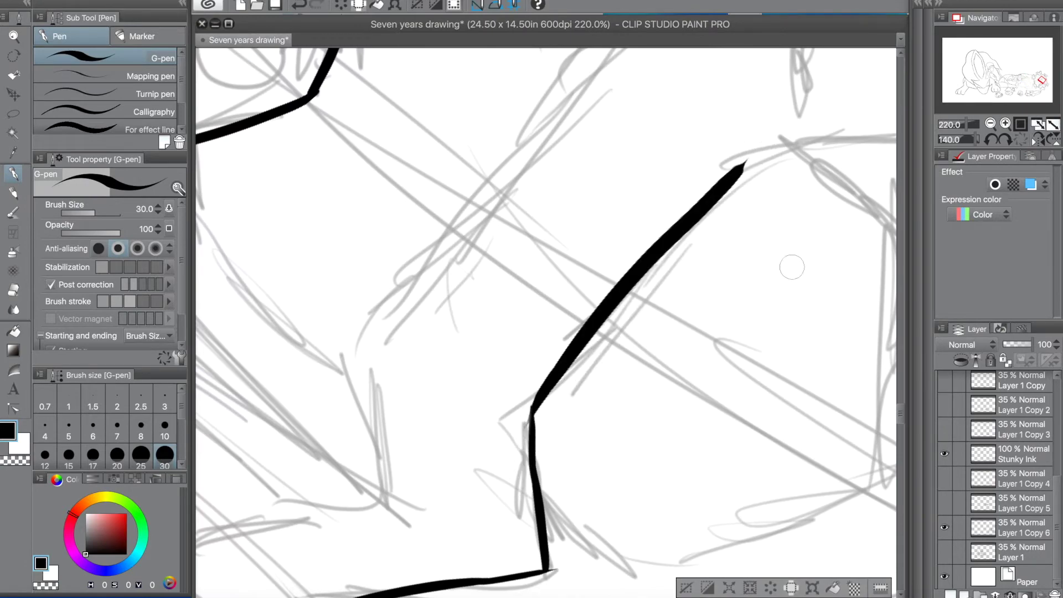
{"action": "scroll", "coordinate": [623, 199], "scroll_direction": "down", "scroll_amount": 4}
{"action": "scroll", "coordinate": [636, 125], "scroll_direction": "up", "scroll_amount": 8}
{"action": "left_click_drag", "start_coordinate": [751, 195], "coordinate": [721, 368]}
{"action": "key", "text": "ctrl+z"}
{"action": "mouse_move", "coordinate": [746, 202]}
{"action": "left_mouse_down"}
{"action": "mouse_move", "coordinate": [715, 384]}
{"action": "mouse_move", "coordinate": [734, 205]}
{"action": "mouse_move", "coordinate": [686, 152]}
{"action": "left_mouse_up"}
Ink the inner pattern's next segment from the end of the long central line to the following sketched corner.
{"action": "scroll", "coordinate": [719, 376], "scroll_direction": "down", "scroll_amount": 8}
{"action": "scroll", "coordinate": [686, 152], "scroll_direction": "down", "scroll_amount": 3}
{"action": "scroll", "coordinate": [645, 83], "scroll_direction": "up", "scroll_amount": 7}
{"action": "left_click_drag", "start_coordinate": [592, 72], "coordinate": [675, 322]}
{"action": "key", "text": "ctrl+z"}
{"action": "left_click_drag", "start_coordinate": [592, 70], "coordinate": [670, 321]}
{"action": "key", "text": "ctrl+z"}
{"action": "left_click_drag", "start_coordinate": [595, 68], "coordinate": [668, 308]}
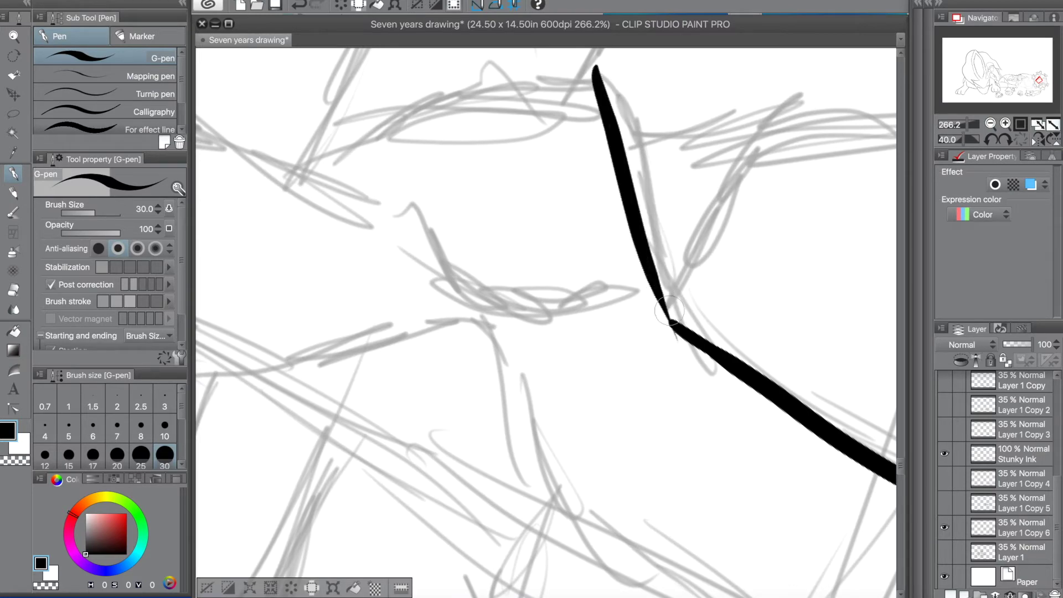
Extend the inner pattern with a straight segment turning sharply from its last corner along the sketch.
{"action": "scroll", "coordinate": [388, 83], "scroll_direction": "down", "scroll_amount": 5}
{"action": "mouse_move", "coordinate": [384, 178]}
{"action": "left_mouse_down"}
{"action": "mouse_move", "coordinate": [349, 238]}
{"action": "mouse_move", "coordinate": [339, 309]}
{"action": "left_mouse_up"}
{"action": "scroll", "coordinate": [339, 308], "scroll_direction": "up", "scroll_amount": 7}
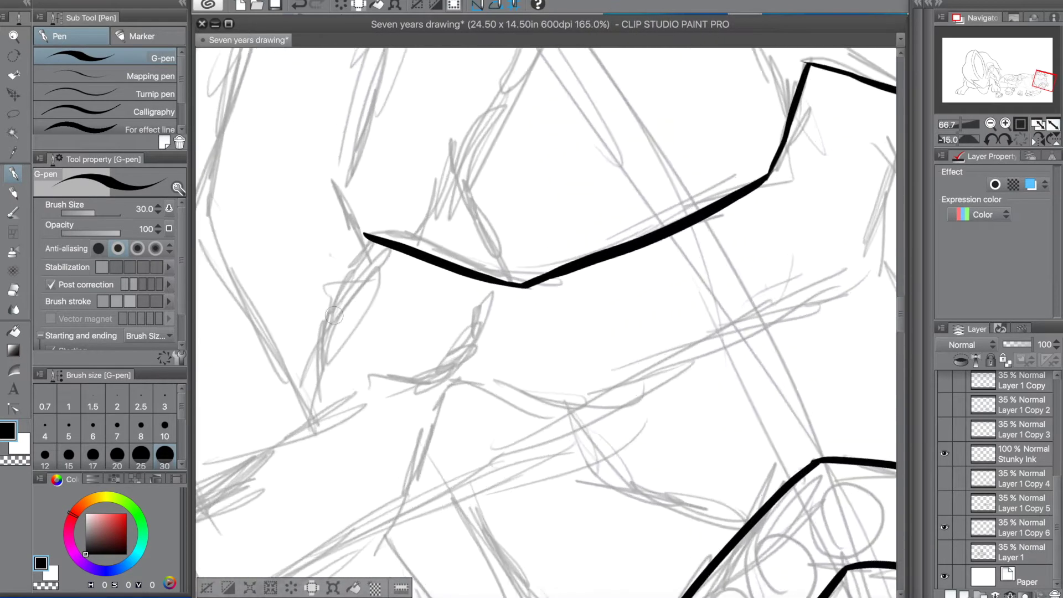
{"action": "left_click_drag", "start_coordinate": [391, 163], "coordinate": [292, 534]}
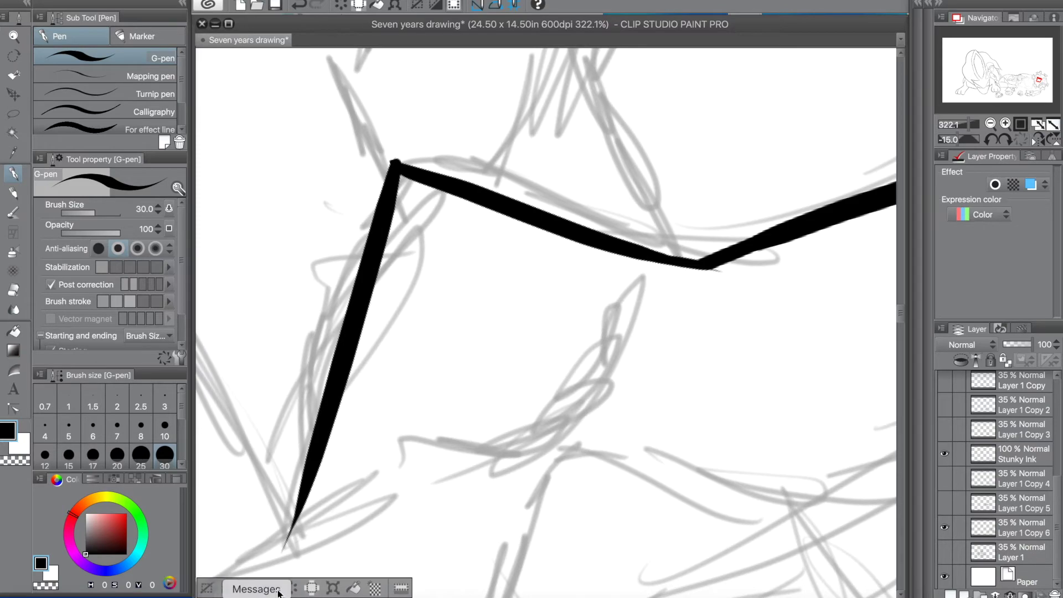
{"action": "scroll", "coordinate": [291, 534], "scroll_direction": "down", "scroll_amount": 8}
{"action": "left_click_drag", "start_coordinate": [603, 531], "coordinate": [864, 234]}
{"action": "mouse_move", "coordinate": [900, 180]}
{"action": "left_mouse_down"}
{"action": "mouse_move", "coordinate": [904, 247]}
{"action": "mouse_move", "coordinate": [902, 226]}
{"action": "left_mouse_up"}
{"action": "scroll", "coordinate": [809, 170], "scroll_direction": "up", "scroll_amount": 5}
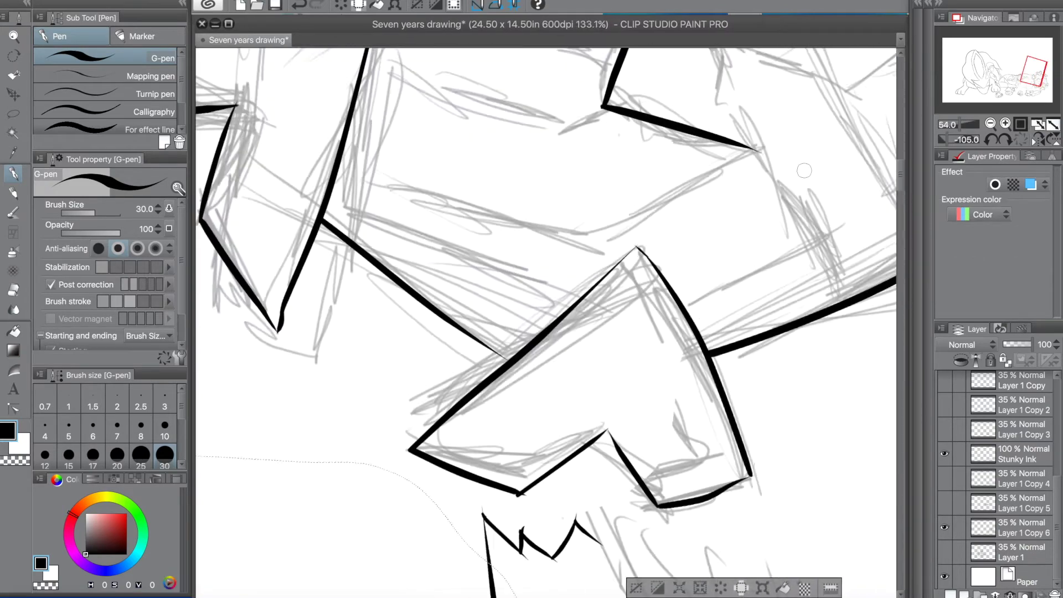
Finish the first zigzag line with a curved segment from its last corner to the structure's opposite outer edge.
{"action": "left_click_drag", "start_coordinate": [735, 143], "coordinate": [833, 327]}
{"action": "key", "text": "x"}
{"action": "key", "text": "x"}
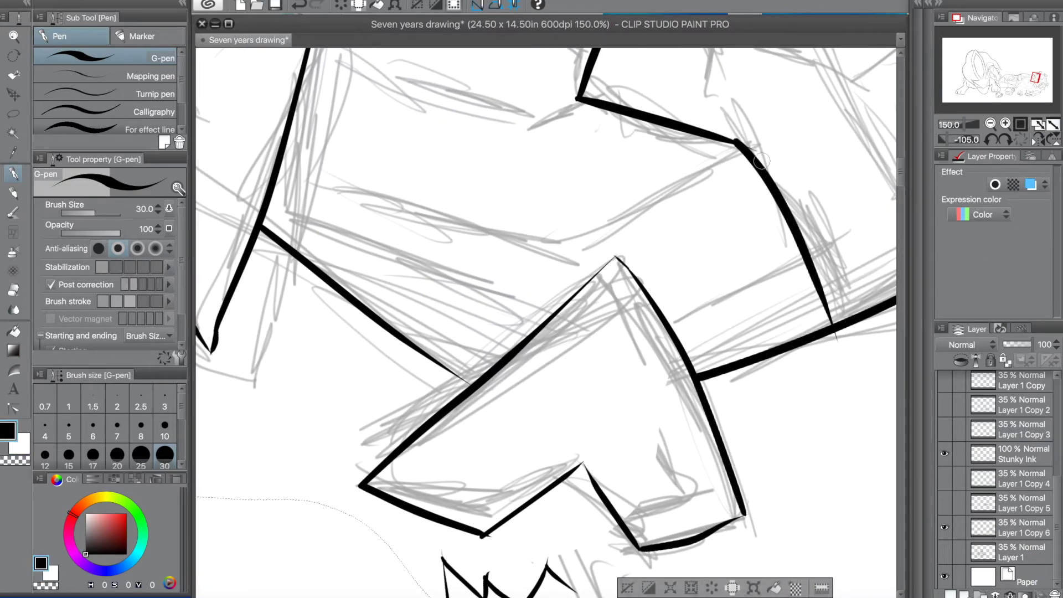
{"action": "key", "text": "ctrl+z"}
{"action": "key", "text": "ctrl+z"}
{"action": "left_click_drag", "start_coordinate": [757, 151], "coordinate": [833, 331]}
{"action": "key", "text": "ctrl+z"}
{"action": "key", "text": "ctrl+z"}
{"action": "left_click_drag", "start_coordinate": [753, 149], "coordinate": [824, 292]}
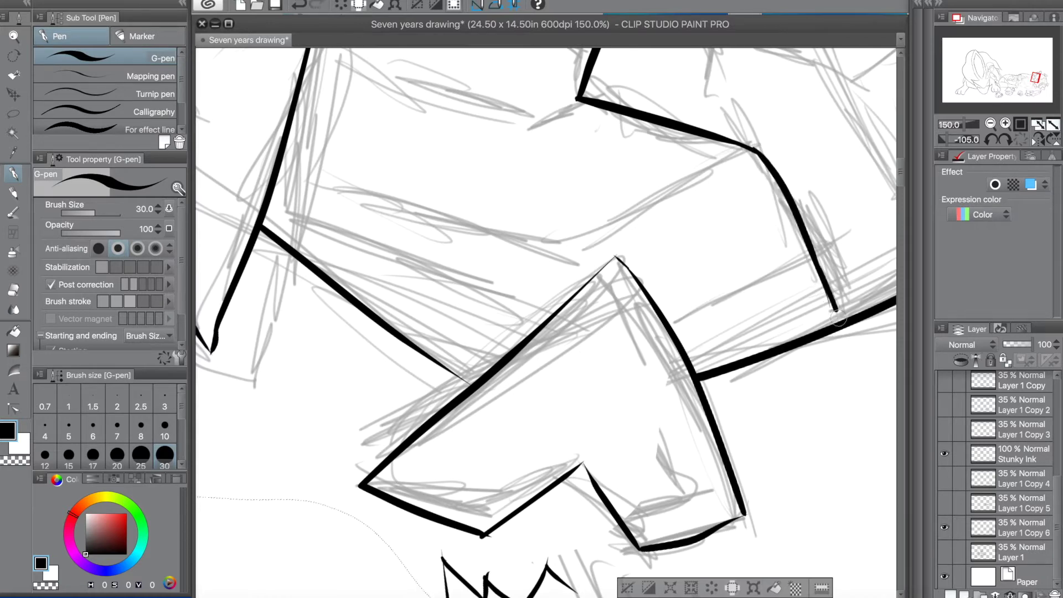
Start a second zigzag line parallel to the first with a slightly curved segment ending on the same outer edge.
{"action": "left_click_drag", "start_coordinate": [724, 597], "coordinate": [740, 597]}
{"action": "left_click_drag", "start_coordinate": [573, 66], "coordinate": [668, 275]}
{"action": "key", "text": "ctrl+z"}
{"action": "left_click_drag", "start_coordinate": [570, 69], "coordinate": [661, 279]}
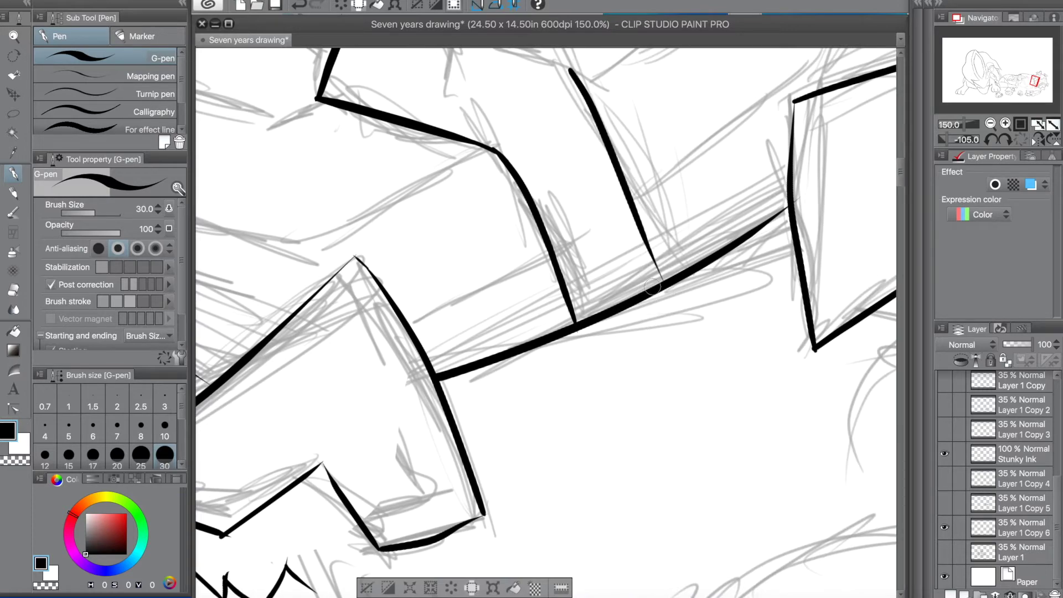
Ink the second zigzag line's next short segment from the open end of its first segment to the following corner.
{"action": "scroll", "coordinate": [480, 234], "scroll_direction": "down", "scroll_amount": 5}
{"action": "scroll", "coordinate": [481, 252], "scroll_direction": "up", "scroll_amount": 5}
{"action": "scroll", "coordinate": [505, 212], "scroll_direction": "up", "scroll_amount": 3}
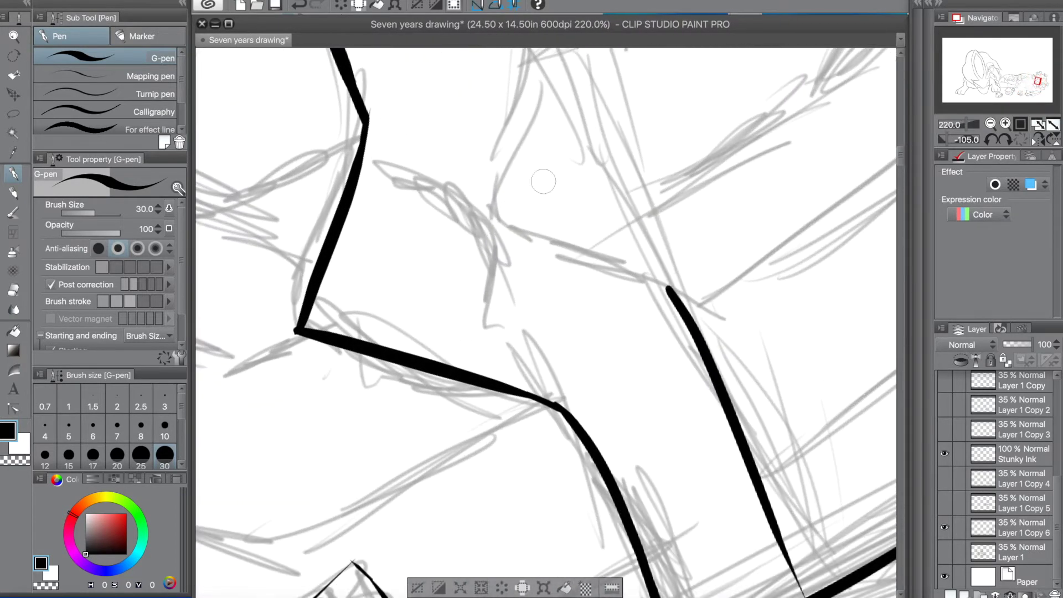
{"action": "left_click_drag", "start_coordinate": [498, 218], "coordinate": [669, 291]}
{"action": "key", "text": "ctrl+z"}
{"action": "mouse_move", "coordinate": [498, 217]}
{"action": "left_mouse_down"}
{"action": "mouse_move", "coordinate": [670, 285]}
{"action": "mouse_move", "coordinate": [676, 301]}
{"action": "left_mouse_up"}
{"action": "key", "text": "ctrl+z"}
{"action": "left_click_drag", "start_coordinate": [622, 269], "coordinate": [669, 296]}
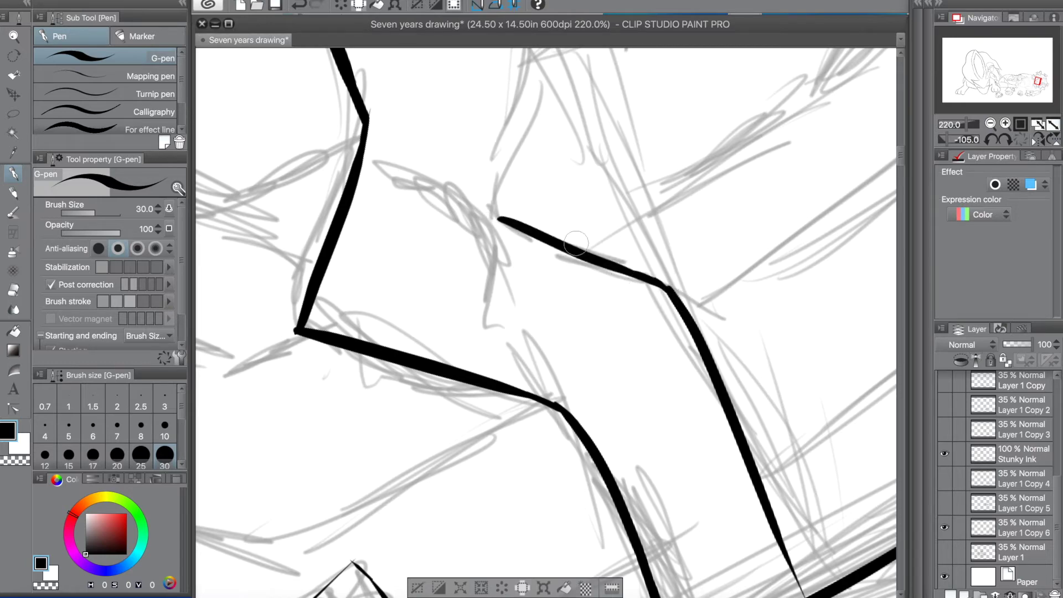
Extend the second zigzag line with a short turn and a long straight segment across the structure's centre.
{"action": "left_click_drag", "start_coordinate": [493, 217], "coordinate": [553, 25]}
{"action": "left_click_drag", "start_coordinate": [901, 161], "coordinate": [895, 144]}
{"action": "left_click_drag", "start_coordinate": [349, 84], "coordinate": [547, 494]}
{"action": "key", "text": "ctrl+z"}
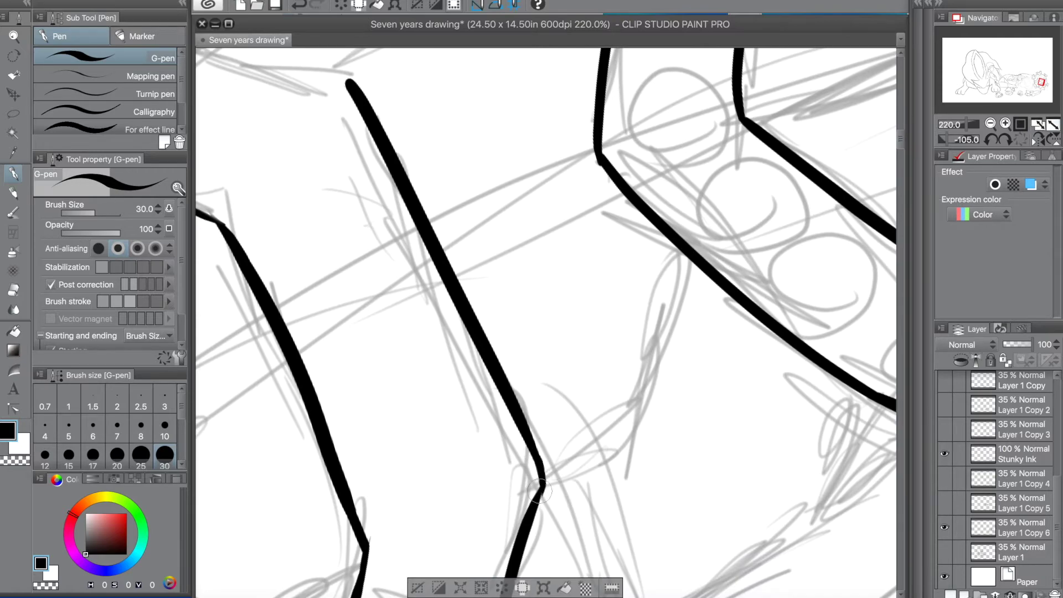
Ink a short segment from the end of the second line's long central stretch to the next peak.
{"action": "scroll", "coordinate": [444, 366], "scroll_direction": "down", "scroll_amount": 12}
{"action": "scroll", "coordinate": [371, 269], "scroll_direction": "up", "scroll_amount": 17}
{"action": "scroll", "coordinate": [415, 288], "scroll_direction": "down", "scroll_amount": 5}
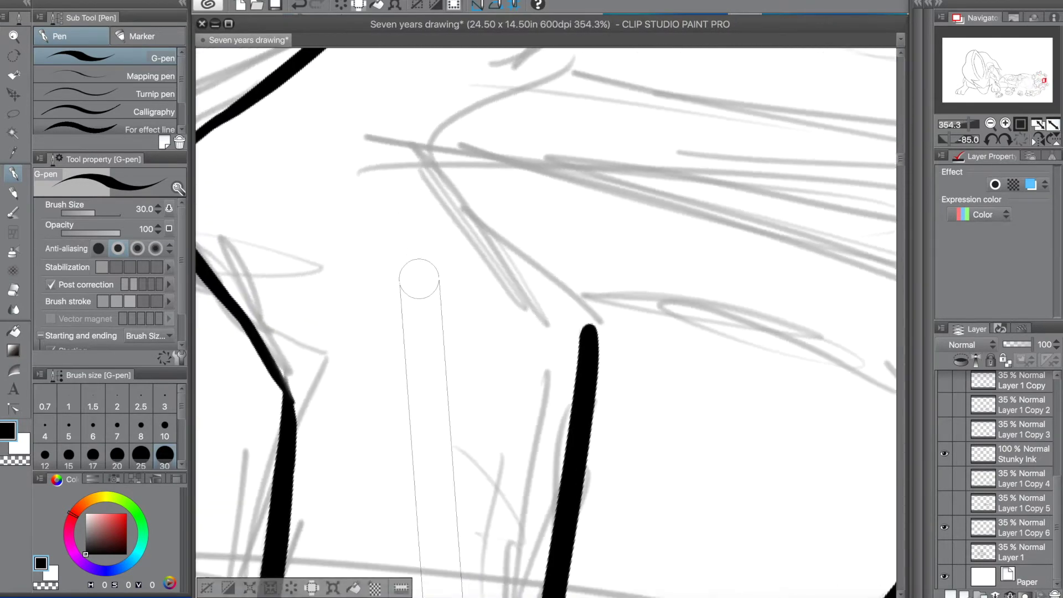
{"action": "mouse_move", "coordinate": [577, 112]}
{"action": "left_mouse_down"}
{"action": "mouse_move", "coordinate": [580, 348]}
{"action": "mouse_move", "coordinate": [571, 354]}
{"action": "left_mouse_up"}
{"action": "key", "text": "ctrl+z"}
{"action": "key", "text": "ctrl+z"}
{"action": "left_click_drag", "start_coordinate": [575, 143], "coordinate": [579, 350]}
{"action": "left_click_drag", "start_coordinate": [579, 292], "coordinate": [575, 360]}
Continue the second zigzag line from its new peak with a tapered segment parallel to the first line.
{"action": "left_click_drag", "start_coordinate": [579, 136], "coordinate": [750, 155]}
{"action": "key", "text": "ctrl+z"}
{"action": "left_click_drag", "start_coordinate": [580, 168], "coordinate": [574, 111]}
{"action": "key", "text": "ctrl+z"}
{"action": "mouse_move", "coordinate": [579, 195]}
{"action": "left_mouse_down"}
{"action": "mouse_move", "coordinate": [573, 97]}
{"action": "mouse_move", "coordinate": [831, 147]}
{"action": "left_mouse_up"}
{"action": "key", "text": "ctrl+z"}
{"action": "key", "text": "ctrl+z"}
{"action": "mouse_move", "coordinate": [572, 95]}
{"action": "left_mouse_down"}
{"action": "mouse_move", "coordinate": [795, 114]}
{"action": "mouse_move", "coordinate": [784, 118]}
{"action": "left_mouse_up"}
{"action": "key", "text": "ctrl+z"}
{"action": "left_click_drag", "start_coordinate": [573, 95], "coordinate": [863, 99]}
Join the second zigzag line's tapered end to the bump on the structure's outer edge.
{"action": "scroll", "coordinate": [508, 324], "scroll_direction": "down", "scroll_amount": 10}
{"action": "scroll", "coordinate": [657, 226], "scroll_direction": "up", "scroll_amount": 10}
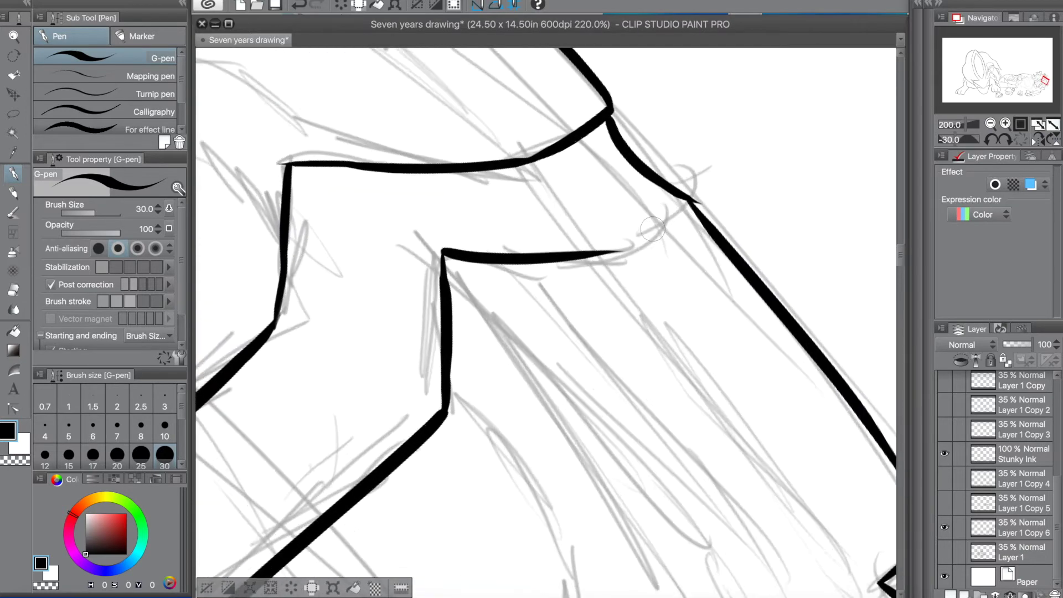
{"action": "left_click_drag", "start_coordinate": [718, 192], "coordinate": [571, 288]}
{"action": "key", "text": "ctrl+z"}
{"action": "mouse_move", "coordinate": [714, 186]}
{"action": "left_mouse_down"}
{"action": "mouse_move", "coordinate": [589, 270]}
{"action": "mouse_move", "coordinate": [621, 248]}
{"action": "left_mouse_up"}
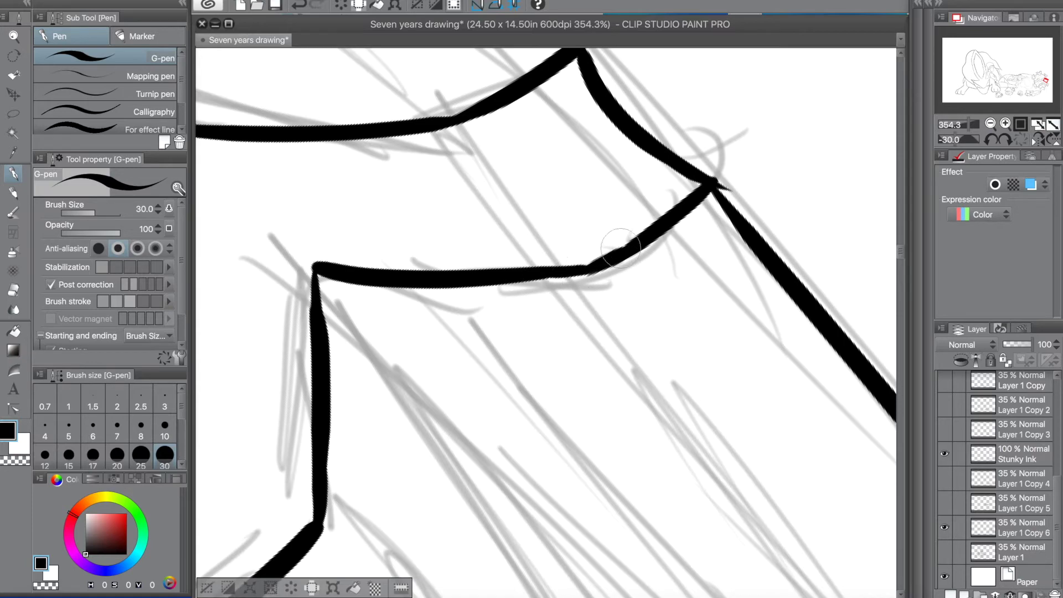
Try to ink the upper left sides of the sketched central hexagon by hand, above the zigzag band.
{"action": "scroll", "coordinate": [660, 218], "scroll_direction": "down", "scroll_amount": 8}
{"action": "key", "text": "asciicircum"}
{"action": "key", "text": "asciicircum"}
{"action": "key", "text": "asciicircum"}
{"action": "key", "text": "asciicircum"}
{"action": "key", "text": "asciicircum"}
{"action": "scroll", "coordinate": [333, 136], "scroll_direction": "down", "scroll_amount": 3}
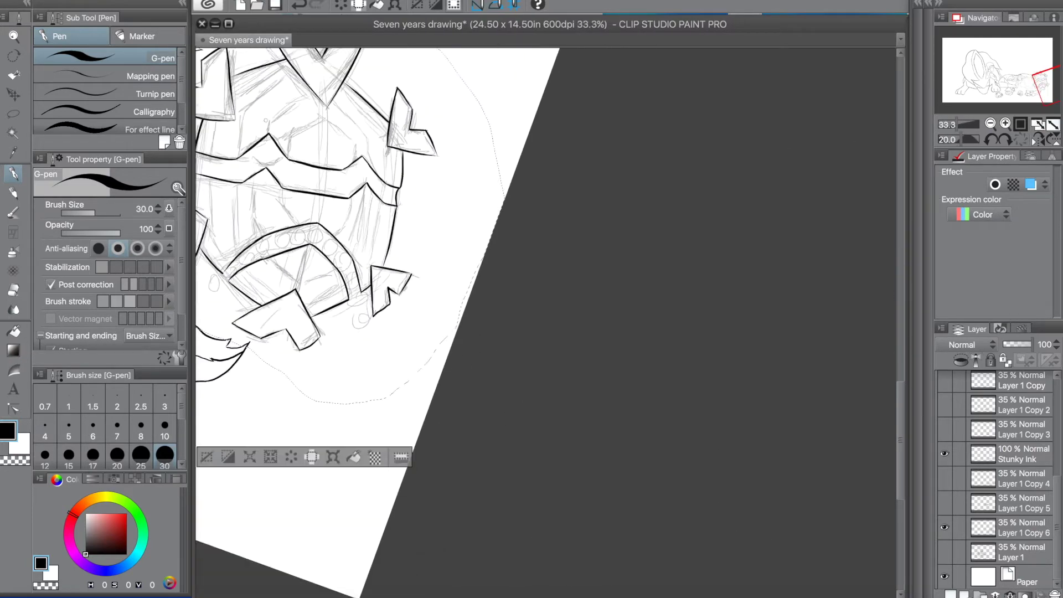
{"action": "scroll", "coordinate": [332, 136], "scroll_direction": "up", "scroll_amount": 7}
{"action": "key", "text": "ctrl+z"}
{"action": "mouse_move", "coordinate": [409, 102]}
{"action": "left_mouse_down"}
{"action": "mouse_move", "coordinate": [314, 140]}
{"action": "mouse_move", "coordinate": [287, 165]}
{"action": "mouse_move", "coordinate": [274, 240]}
{"action": "left_mouse_up"}
{"action": "key", "text": "ctrl+z"}
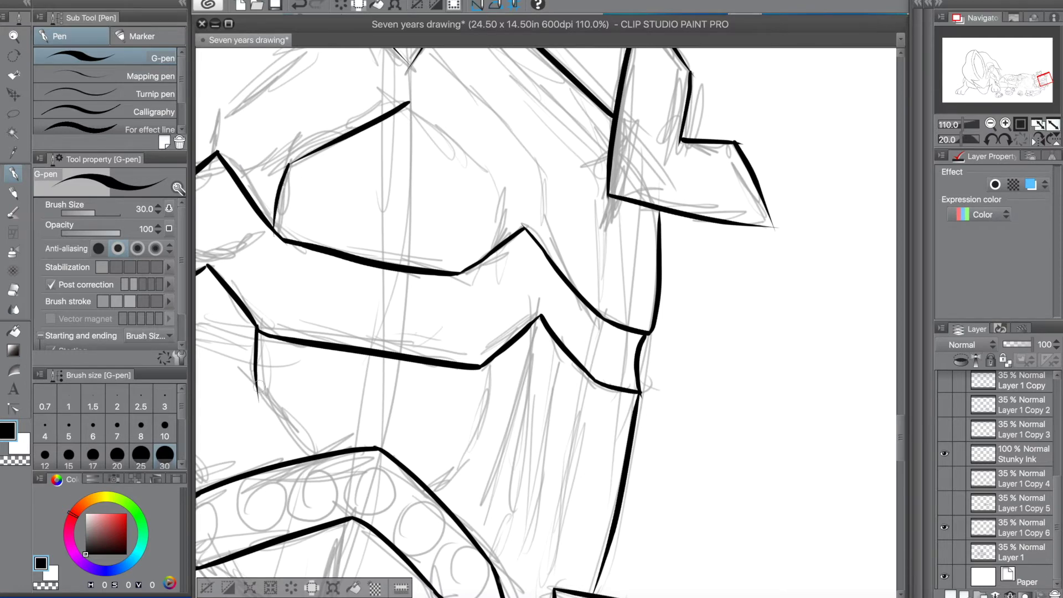
Try to ink the hexagon's lower left side by hand, from below the zigzag band to the arch.
{"action": "left_click_drag", "start_coordinate": [258, 383], "coordinate": [303, 457]}
{"action": "key", "text": "ctrl+z"}
{"action": "key", "text": "ctrl+z"}
{"action": "left_click_drag", "start_coordinate": [257, 380], "coordinate": [312, 459]}
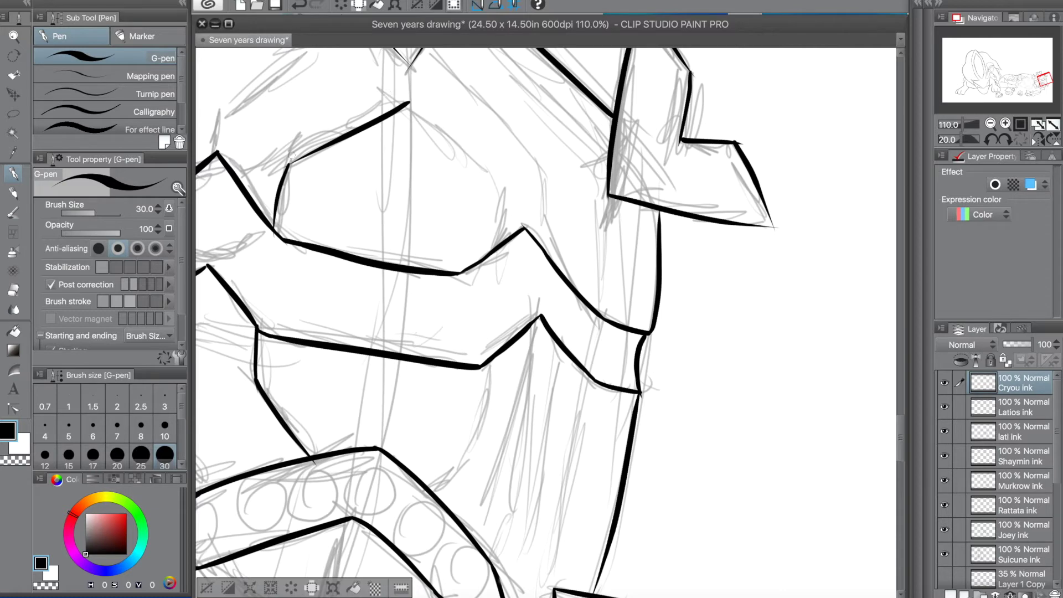
Try to ink the hexagon's right sides by hand, from its top corner past the band to the arch.
{"action": "key", "text": "ctrl+z"}
{"action": "mouse_move", "coordinate": [410, 103]}
{"action": "left_mouse_down"}
{"action": "mouse_move", "coordinate": [493, 191]}
{"action": "mouse_move", "coordinate": [487, 231]}
{"action": "left_mouse_up"}
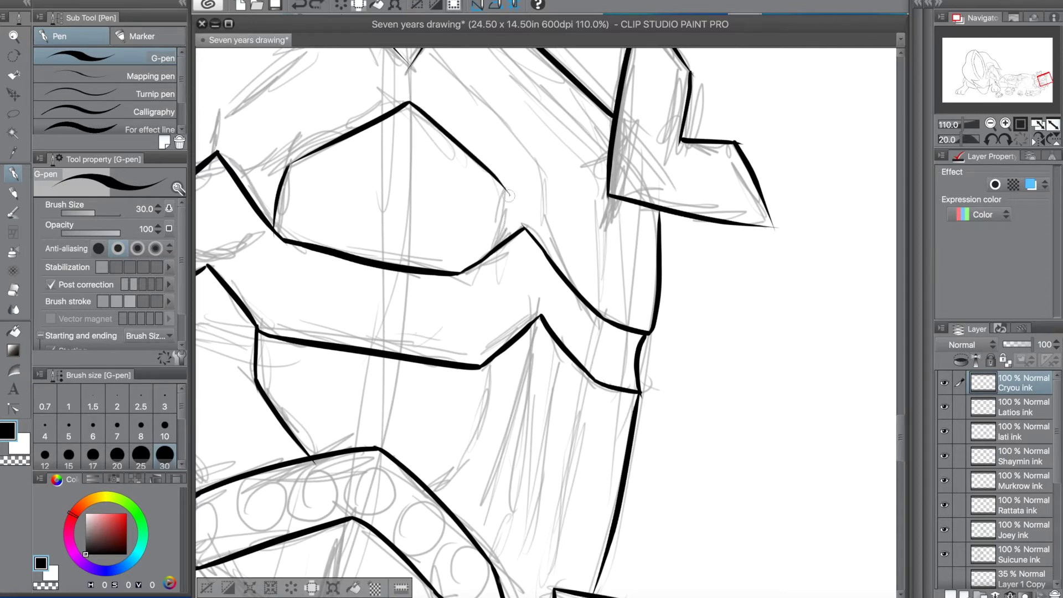
{"action": "scroll", "coordinate": [491, 384], "scroll_direction": "up", "scroll_amount": 3}
{"action": "mouse_move", "coordinate": [482, 382]}
{"action": "left_mouse_down"}
{"action": "mouse_move", "coordinate": [460, 461]}
{"action": "mouse_move", "coordinate": [344, 534]}
{"action": "left_mouse_up"}
{"action": "key", "text": "ctrl+z"}
{"action": "left_click_drag", "start_coordinate": [464, 444], "coordinate": [365, 529]}
{"action": "key", "text": "ctrl+z"}
{"action": "key", "text": "ctrl+z"}
{"action": "mouse_move", "coordinate": [487, 355]}
{"action": "left_mouse_down"}
{"action": "mouse_move", "coordinate": [471, 449]}
{"action": "mouse_move", "coordinate": [389, 536]}
{"action": "left_mouse_up"}
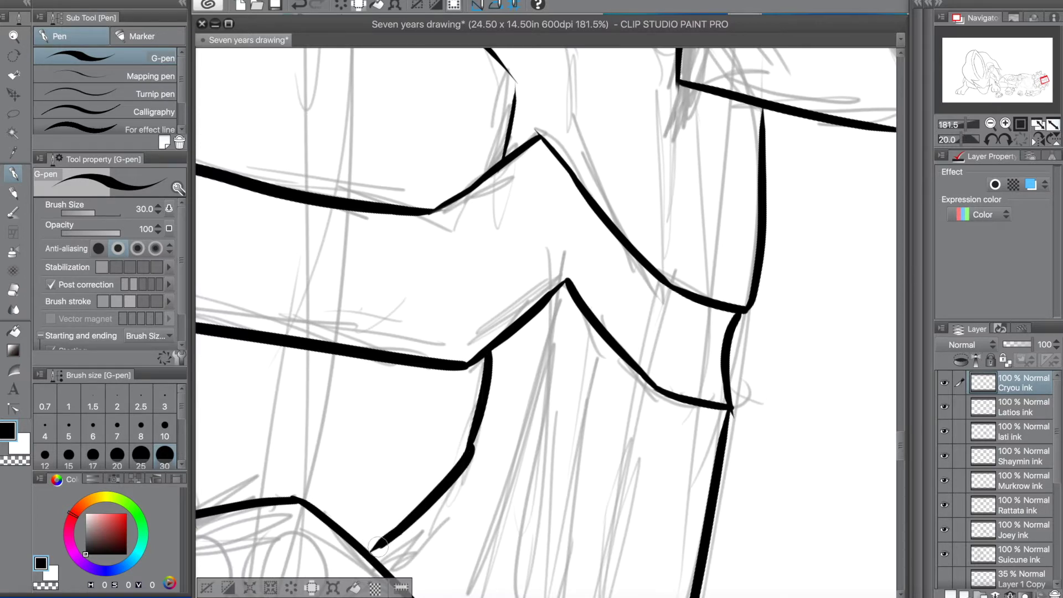
Try to close the gap at the hexagon's upper right corner with a short stroke.
{"action": "scroll", "coordinate": [379, 434], "scroll_direction": "down", "scroll_amount": 8}
{"action": "scroll", "coordinate": [402, 366], "scroll_direction": "up", "scroll_amount": 15}
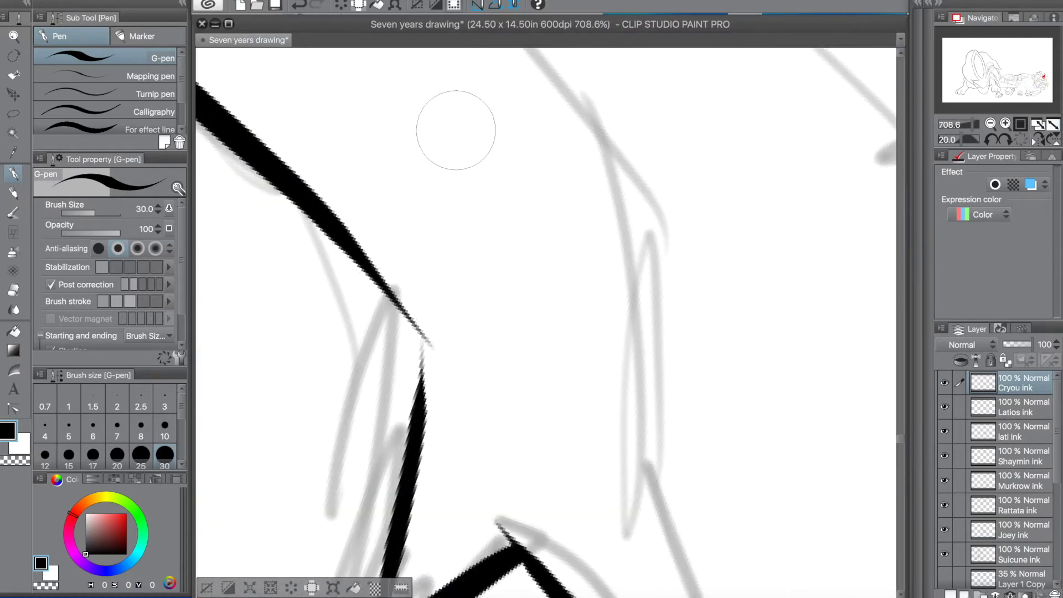
{"action": "mouse_move", "coordinate": [334, 235]}
{"action": "left_mouse_down"}
{"action": "mouse_move", "coordinate": [415, 336]}
{"action": "mouse_move", "coordinate": [422, 412]}
{"action": "left_mouse_up"}
{"action": "key", "text": "ctrl+z"}
{"action": "left_click_drag", "start_coordinate": [413, 328], "coordinate": [416, 401]}
{"action": "key", "text": "ctrl+z"}
{"action": "key", "text": "ctrl+z"}
{"action": "left_click_drag", "start_coordinate": [419, 337], "coordinate": [408, 427]}
Undo the freehand hexagon strokes above and below the zigzag band.
{"action": "scroll", "coordinate": [393, 442], "scroll_direction": "down", "scroll_amount": 12}
{"action": "scroll", "coordinate": [387, 471], "scroll_direction": "down", "scroll_amount": 4}
{"action": "left_click_drag", "start_coordinate": [820, 519], "coordinate": [882, 387]}
{"action": "left_click_drag", "start_coordinate": [481, 539], "coordinate": [490, 257]}
{"action": "scroll", "coordinate": [442, 257], "scroll_direction": "up", "scroll_amount": 7}
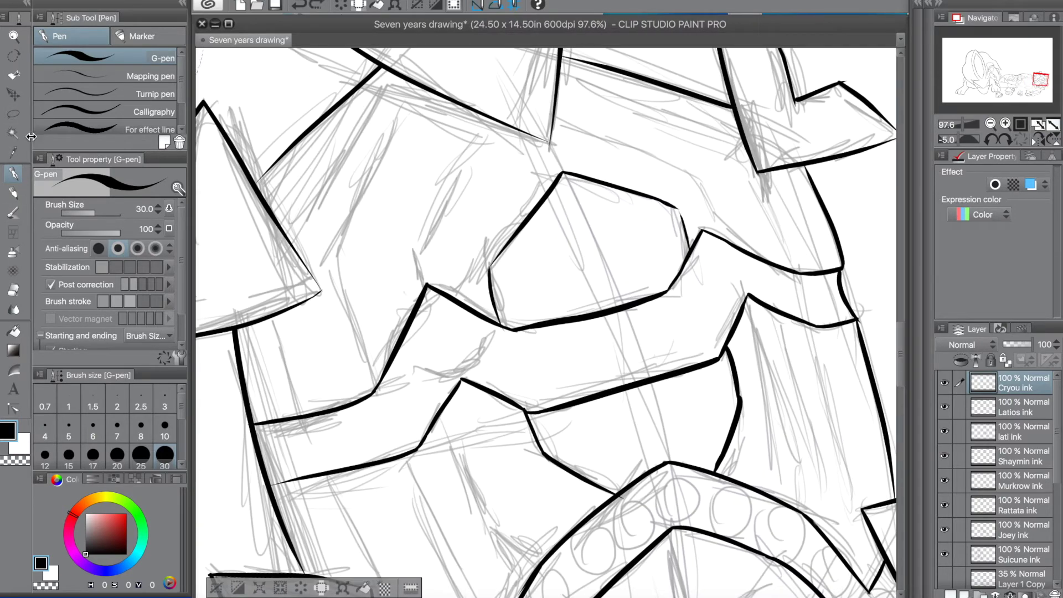
{"action": "key", "text": "ctrl+z"}
{"action": "key", "text": "ctrl+z"}
{"action": "key", "text": "ctrl+z"}
{"action": "key", "text": "ctrl+z"}
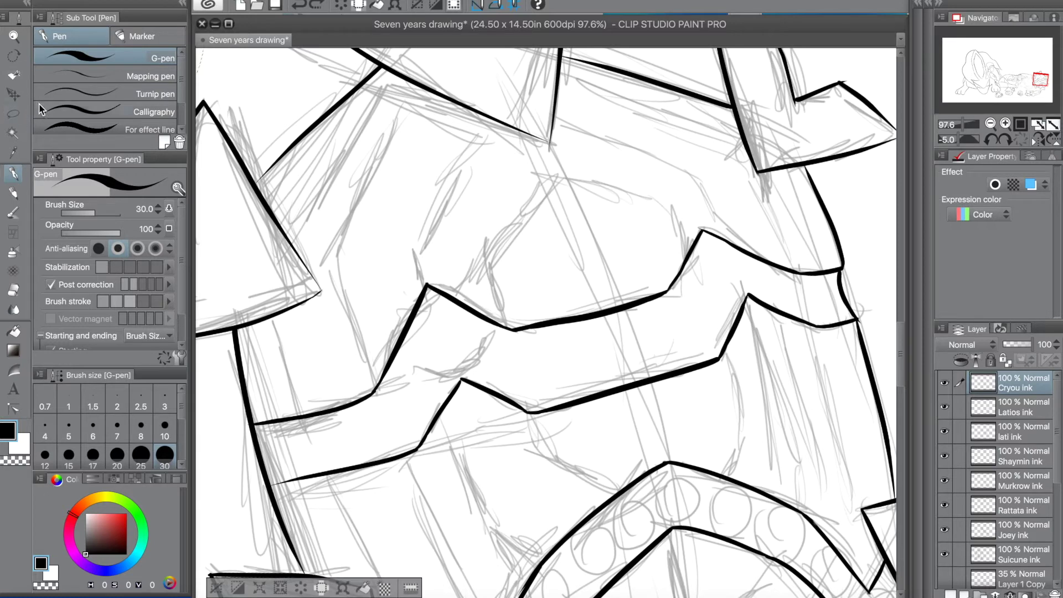
Choose the Polygon figure tool and try a large hexagon over the structure's centre, undoing it again.
{"action": "left_click", "coordinate": [14, 233]}
{"action": "left_click", "coordinate": [62, 39]}
{"action": "left_click", "coordinate": [169, 92]}
{"action": "left_click_drag", "start_coordinate": [179, 94], "coordinate": [177, 122]}
{"action": "left_click", "coordinate": [160, 127]}
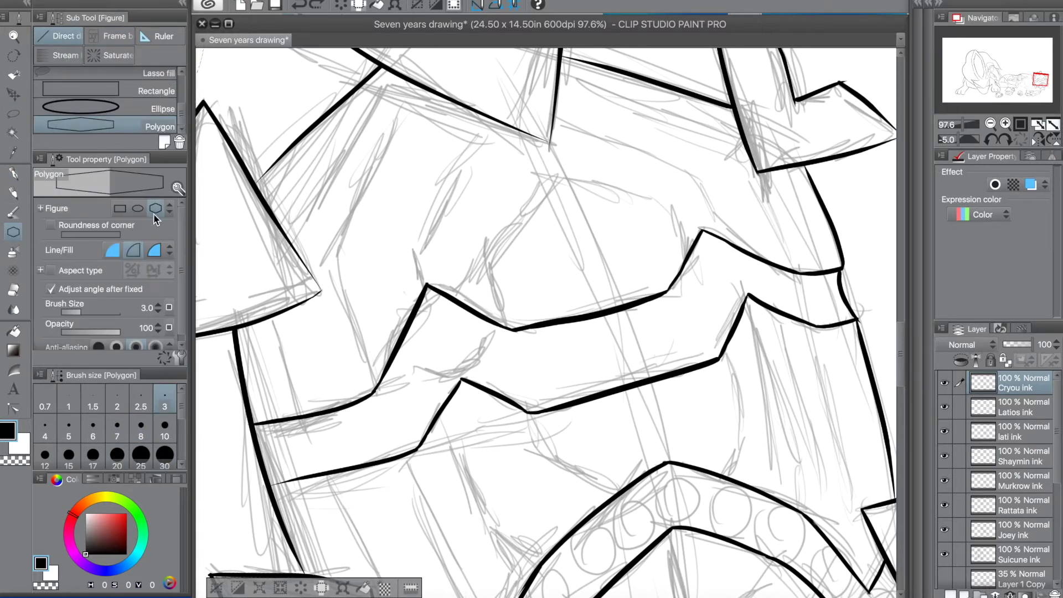
{"action": "left_click_drag", "start_coordinate": [553, 187], "coordinate": [772, 485]}
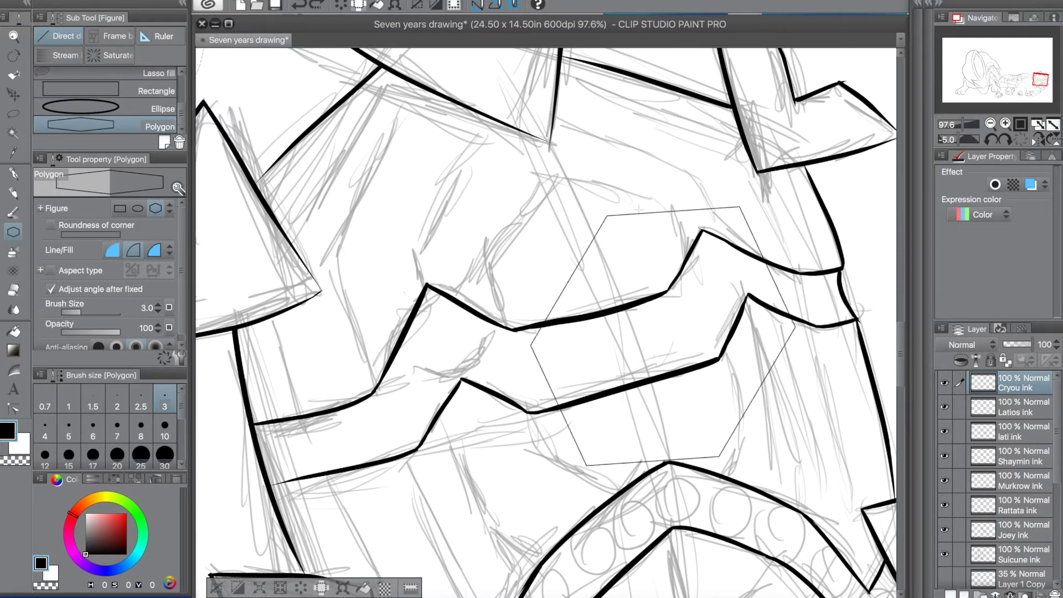
{"action": "left_click", "coordinate": [553, 258]}
{"action": "key", "text": "ctrl+z"}
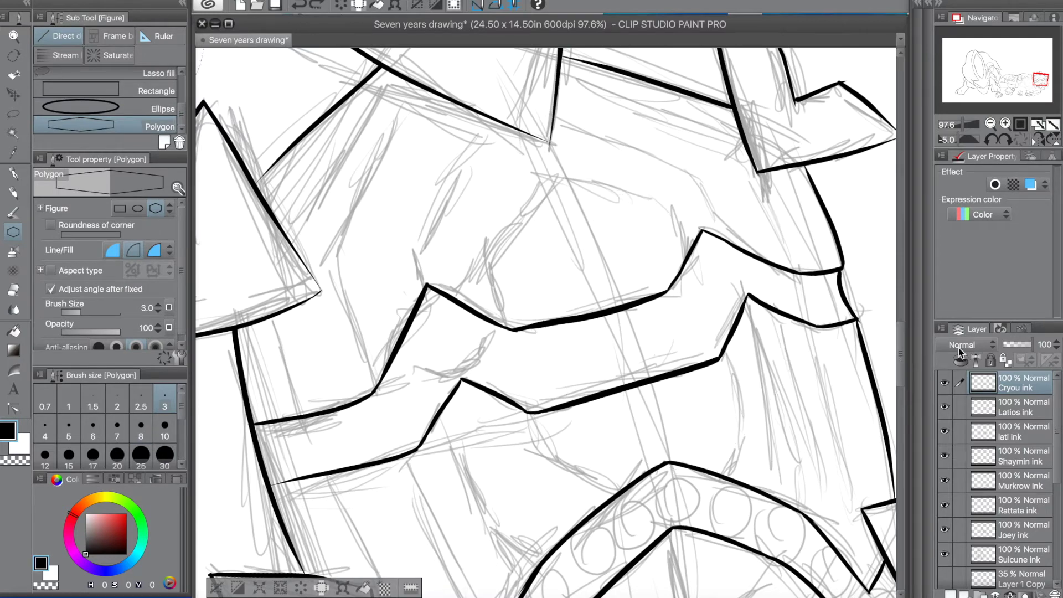
Create a new raster layer named "hexagons".
{"action": "left_click", "coordinate": [941, 329]}
{"action": "mouse_move", "coordinate": [775, 131]}
{"action": "left_click", "coordinate": [638, 139]}
{"action": "type", "text": "hex"}
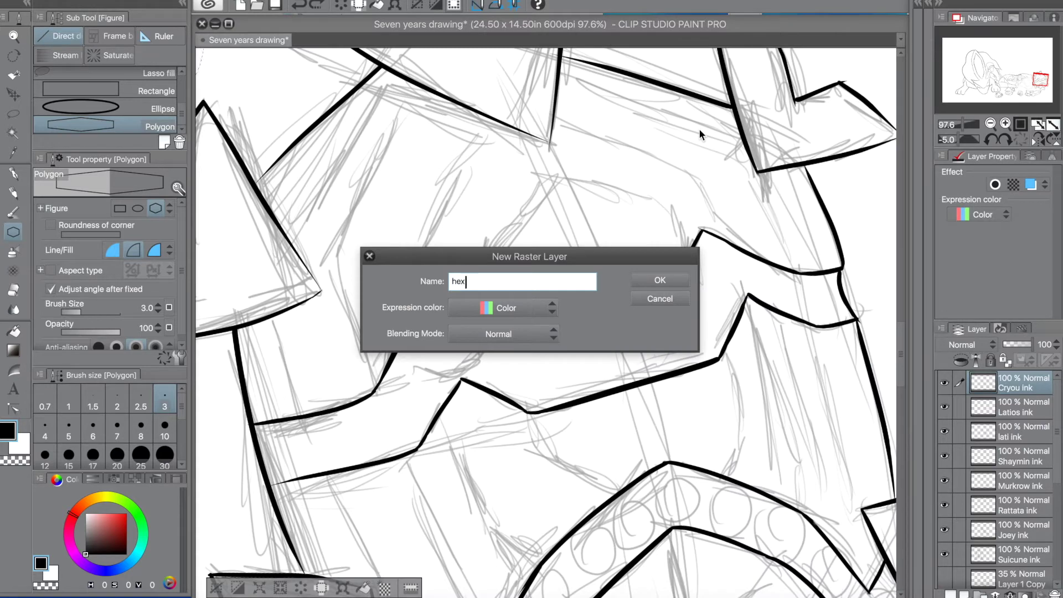
{"action": "type", "text": "agons"}
{"action": "key", "text": "Return"}
Hide the sketch layer Layer 1 Copy 6 and draw a tilted hexagon outline over the structure's upper part.
{"action": "scroll", "coordinate": [954, 534], "scroll_direction": "down", "scroll_amount": 5}
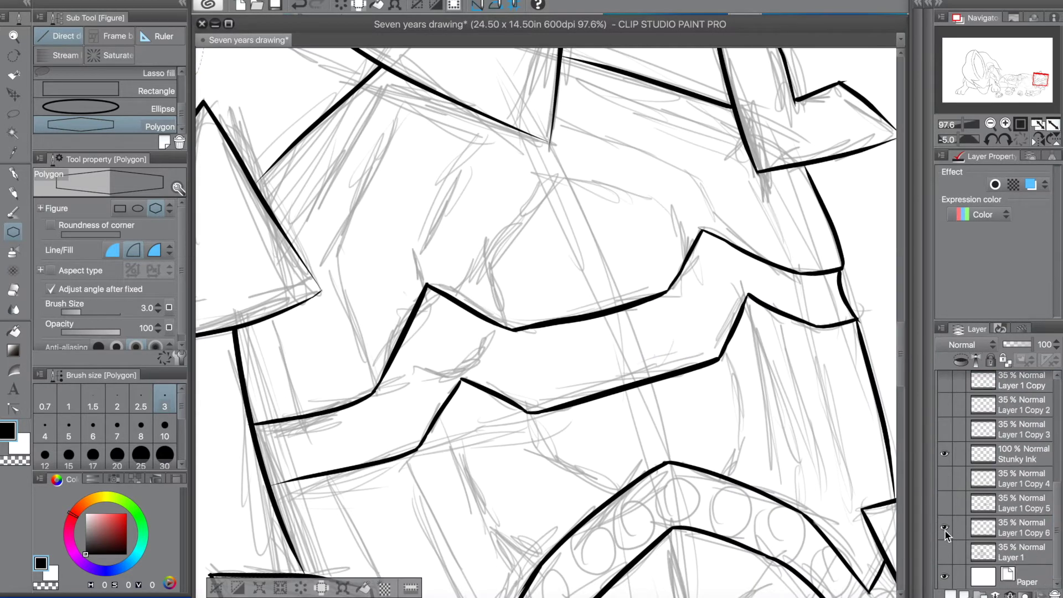
{"action": "left_click", "coordinate": [945, 527]}
{"action": "left_click_drag", "start_coordinate": [429, 284], "coordinate": [652, 71]}
{"action": "scroll", "coordinate": [606, 119], "scroll_direction": "up", "scroll_amount": 1}
{"action": "left_click", "coordinate": [582, 95]}
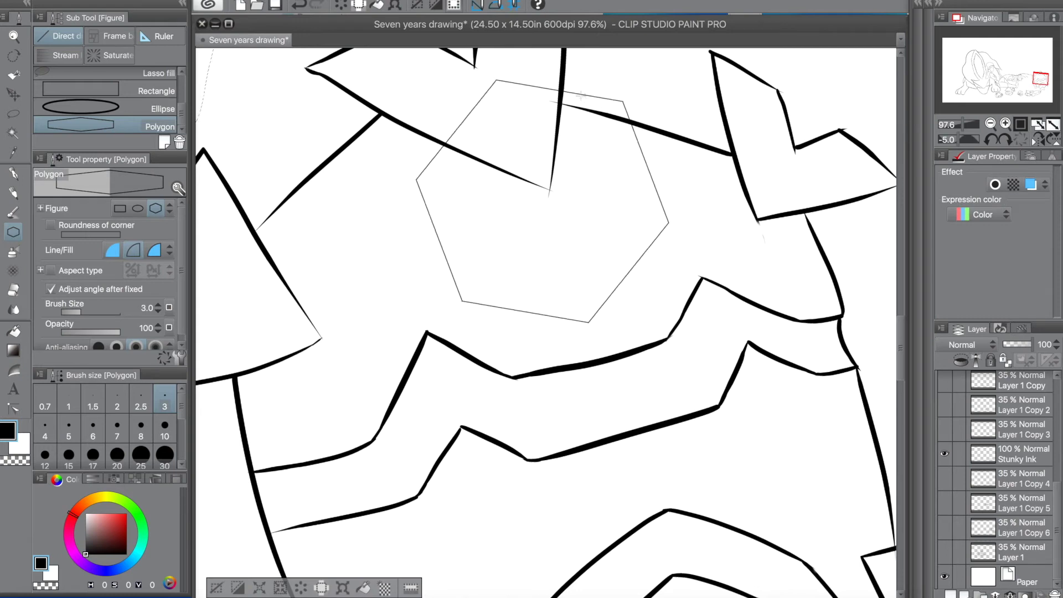
Move the hexagon down over the centre of the zigzag band.
{"action": "key", "text": "k"}
{"action": "left_click_drag", "start_coordinate": [560, 239], "coordinate": [638, 444]}
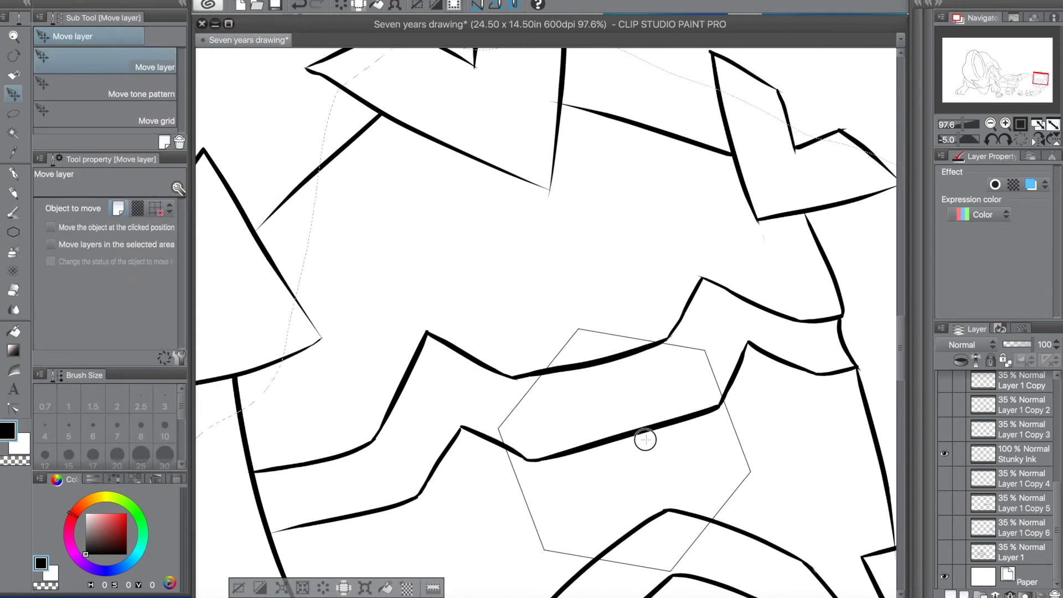
{"action": "key", "text": "ctrl+t"}
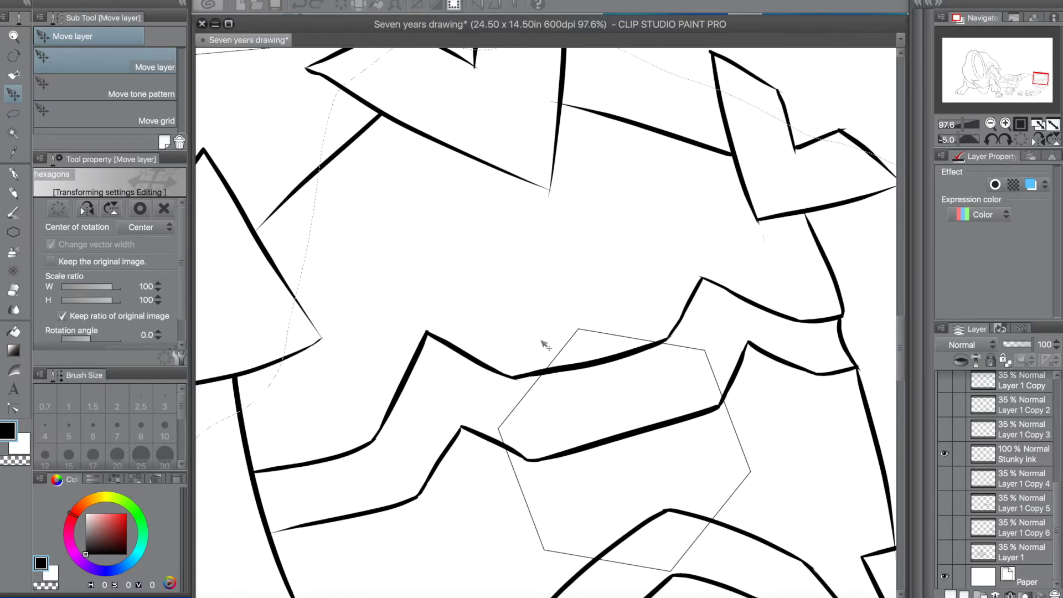
{"action": "scroll", "coordinate": [612, 373], "scroll_direction": "down", "scroll_amount": 3}
{"action": "key", "text": "Return"}
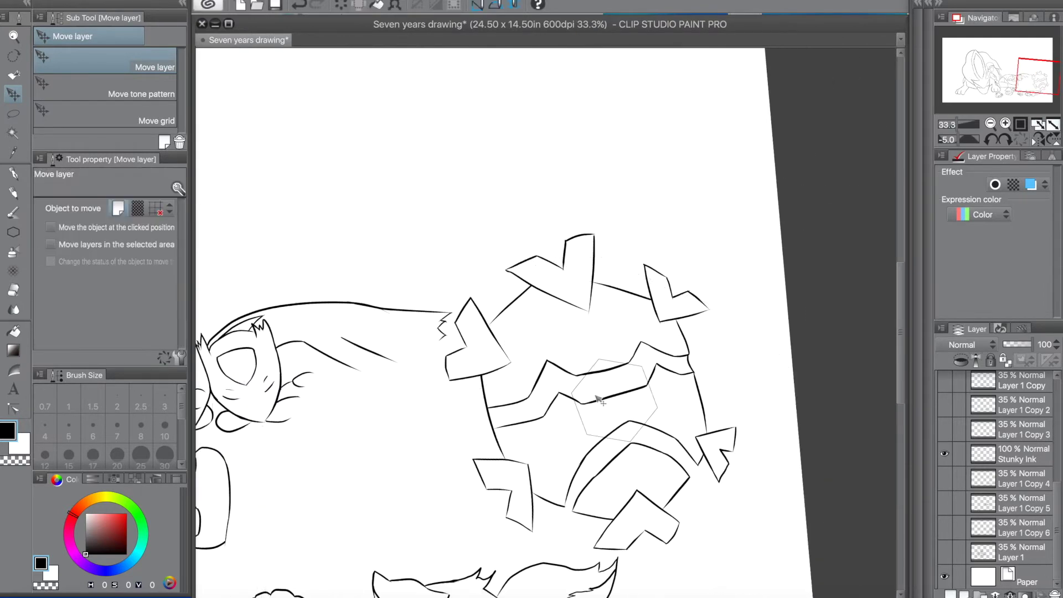
Lasso the hexagon, then scale it to 175% and rotate it by -47.1 degrees over the structure.
{"action": "key", "text": "m"}
{"action": "mouse_move", "coordinate": [629, 456]}
{"action": "left_mouse_down"}
{"action": "mouse_move", "coordinate": [568, 435]}
{"action": "mouse_move", "coordinate": [676, 459]}
{"action": "left_mouse_up"}
{"action": "key", "text": "ctrl+t"}
{"action": "left_click_drag", "start_coordinate": [603, 323], "coordinate": [590, 273]}
{"action": "left_click_drag", "start_coordinate": [622, 366], "coordinate": [612, 385]}
{"action": "left_click_drag", "start_coordinate": [700, 391], "coordinate": [699, 399]}
{"action": "left_click_drag", "start_coordinate": [686, 291], "coordinate": [719, 247]}
{"action": "left_click_drag", "start_coordinate": [664, 341], "coordinate": [633, 352]}
{"action": "mouse_move", "coordinate": [650, 357]}
{"action": "left_mouse_down"}
{"action": "mouse_move", "coordinate": [665, 365]}
{"action": "mouse_move", "coordinate": [640, 351]}
{"action": "left_mouse_up"}
{"action": "left_click_drag", "start_coordinate": [724, 238], "coordinate": [622, 180]}
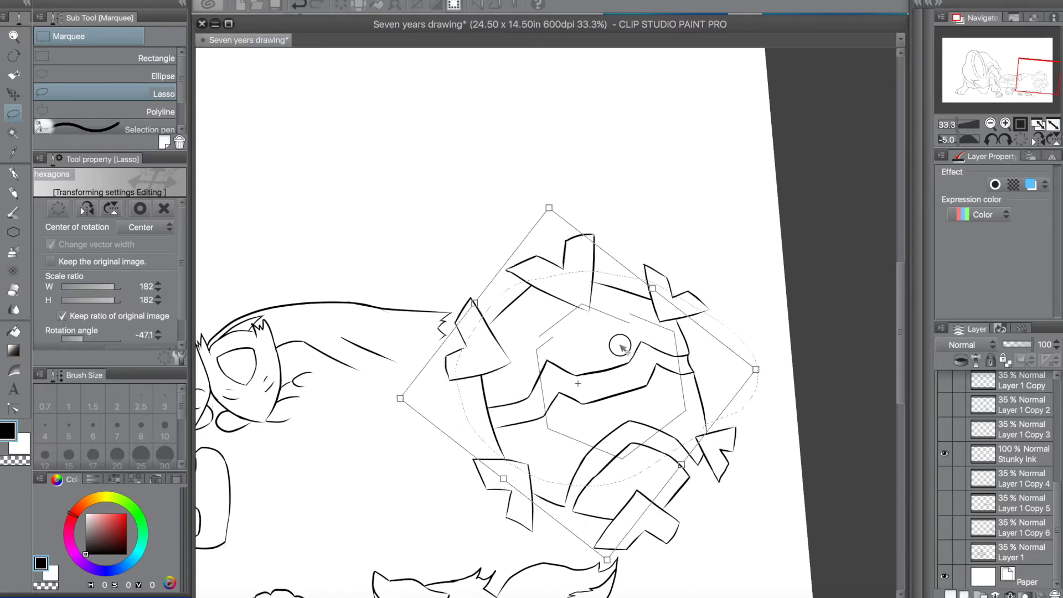
{"action": "left_click_drag", "start_coordinate": [756, 368], "coordinate": [743, 373]}
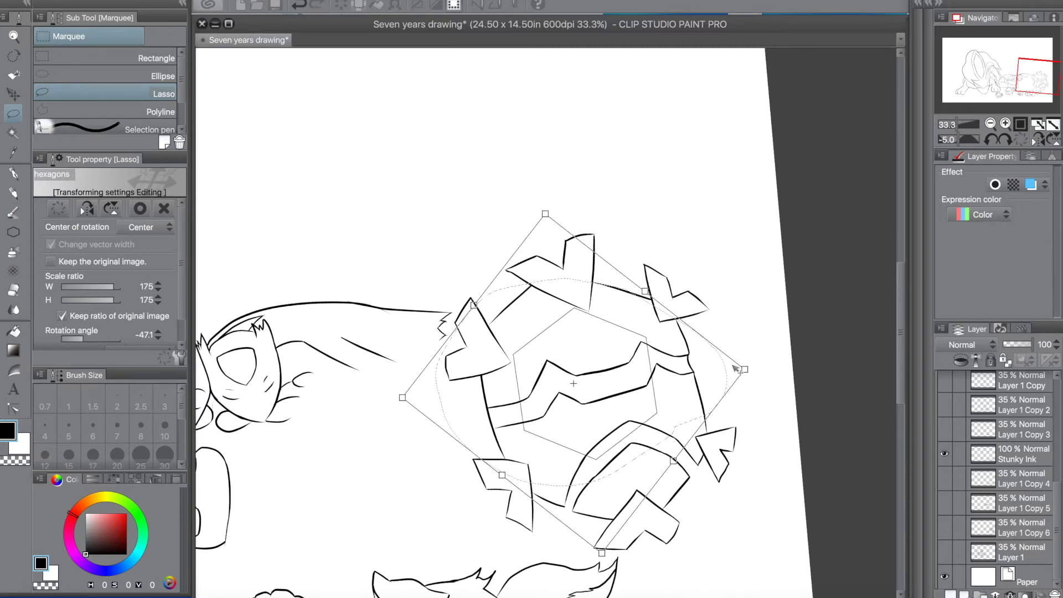
{"action": "key", "text": "Return"}
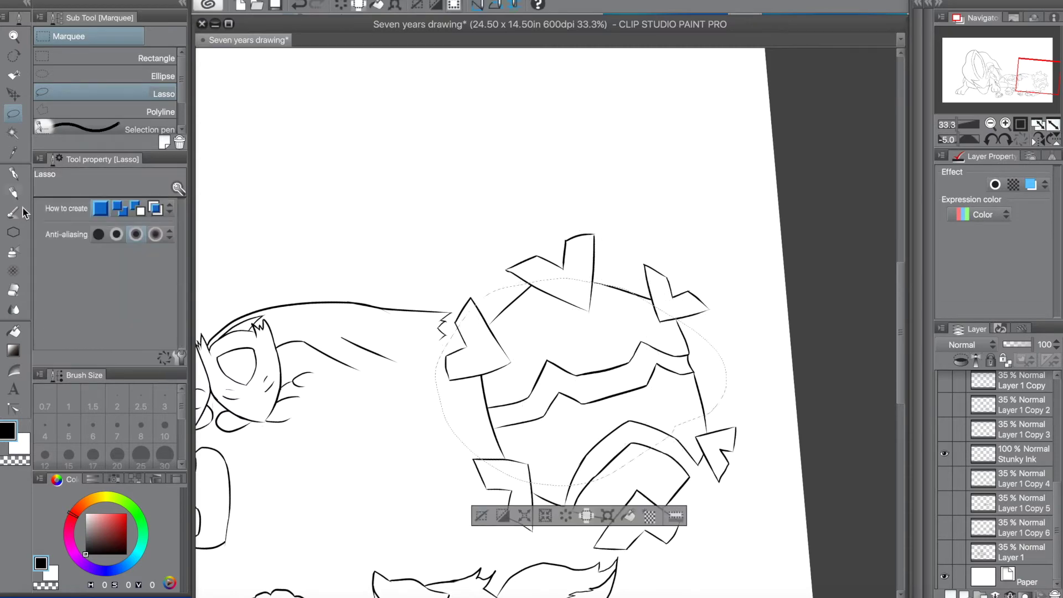
Switch to the Polyline figure tool and clear the selection.
{"action": "key", "text": "u"}
{"action": "scroll", "coordinate": [528, 430], "scroll_direction": "up", "scroll_amount": 2}
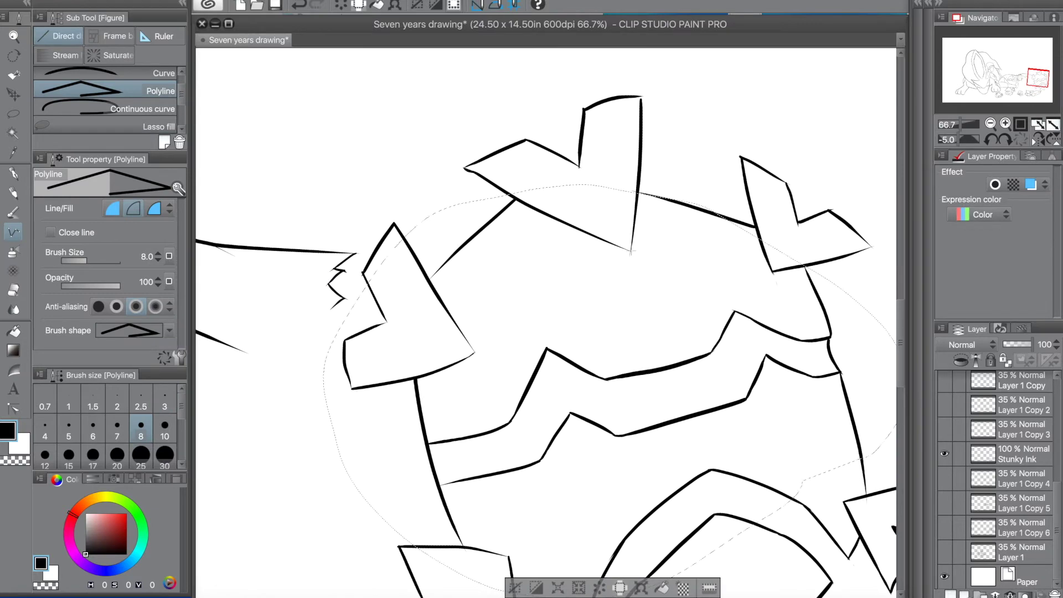
{"action": "key", "text": "ctrl+d"}
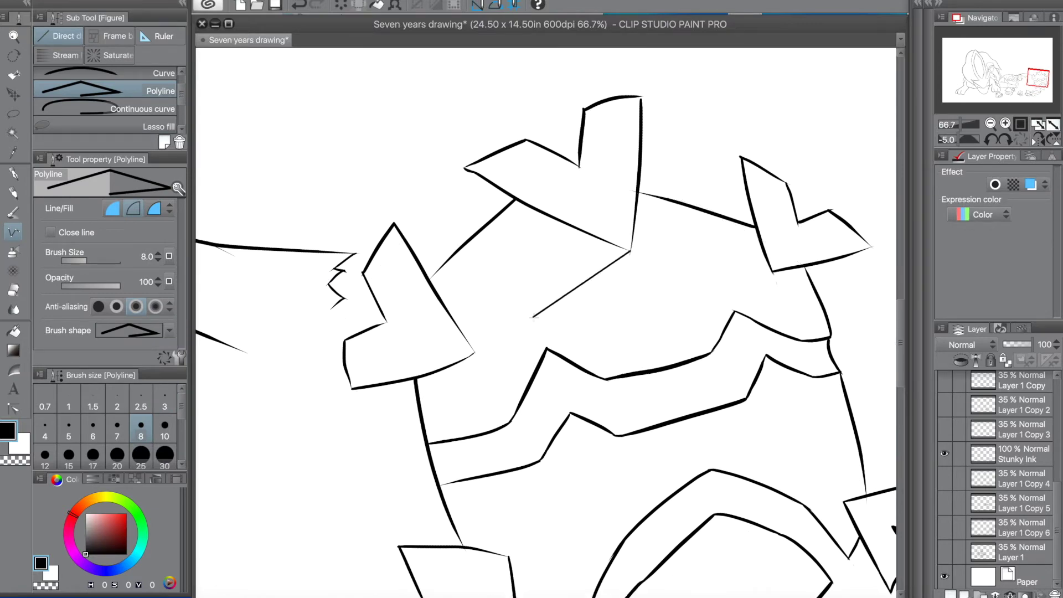
{"action": "left_click", "coordinate": [539, 332]}
{"action": "left_click", "coordinate": [546, 349]}
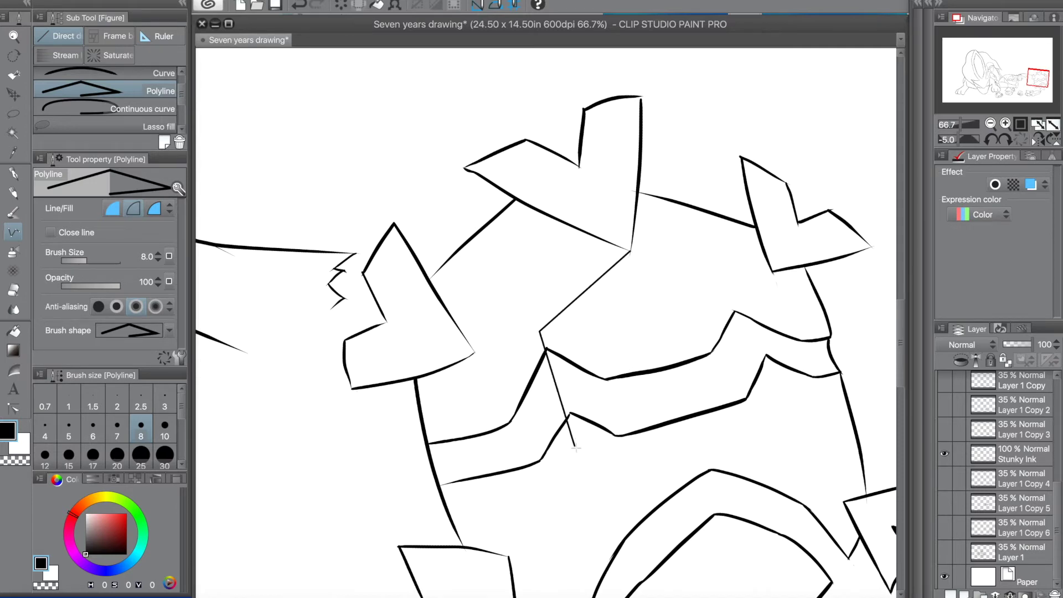
{"action": "key", "text": "BackSpace"}
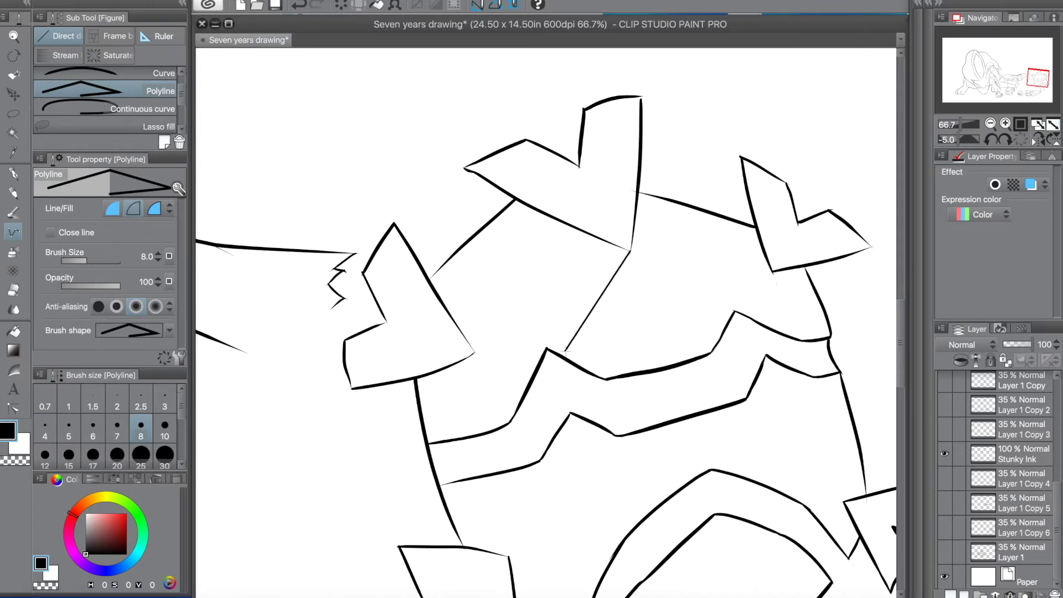
Show the sketch layer Layer 1 Copy 6 and draw a tilted polyline hexagon over the centre of the zigzag band.
{"action": "left_click", "coordinate": [944, 527]}
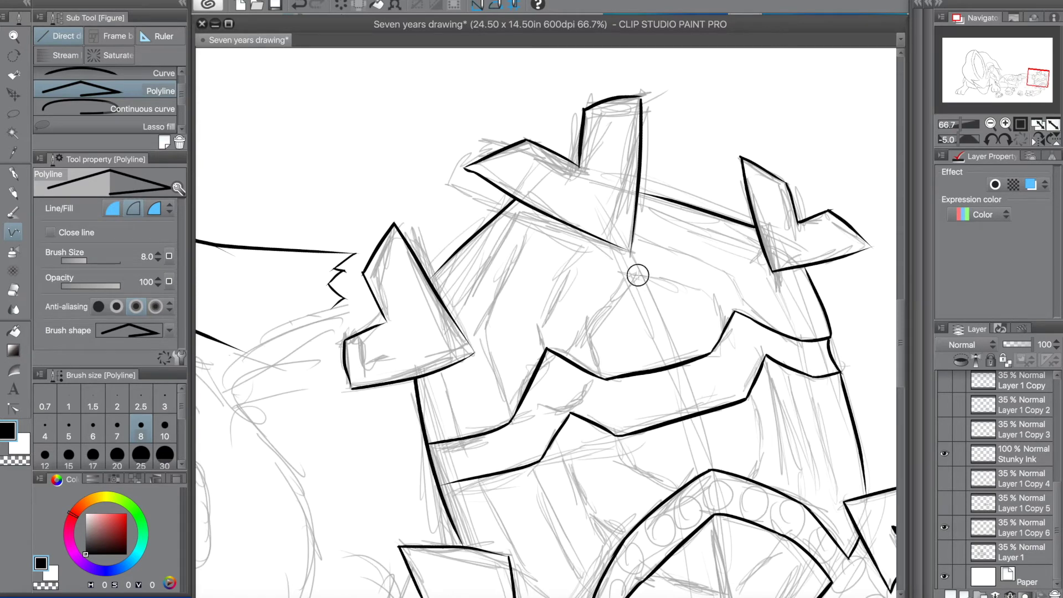
{"action": "left_click", "coordinate": [586, 333]}
{"action": "left_click", "coordinate": [597, 379]}
{"action": "left_click", "coordinate": [617, 435]}
{"action": "left_click", "coordinate": [766, 419]}
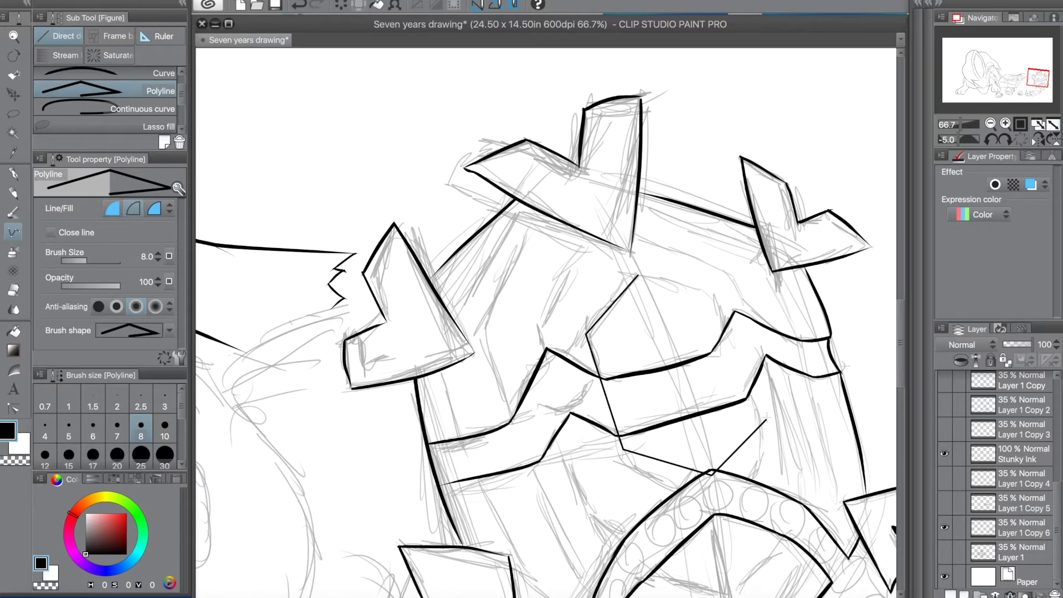
{"action": "key", "text": "BackSpace"}
{"action": "key", "text": "BackSpace"}
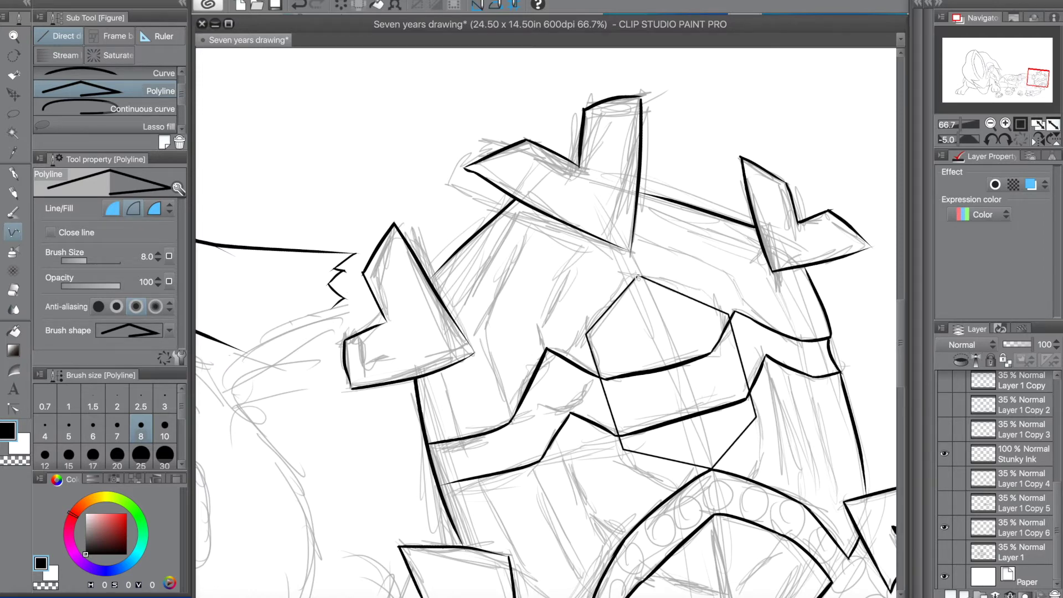
{"action": "key", "text": "Delete"}
{"action": "left_click", "coordinate": [717, 289]}
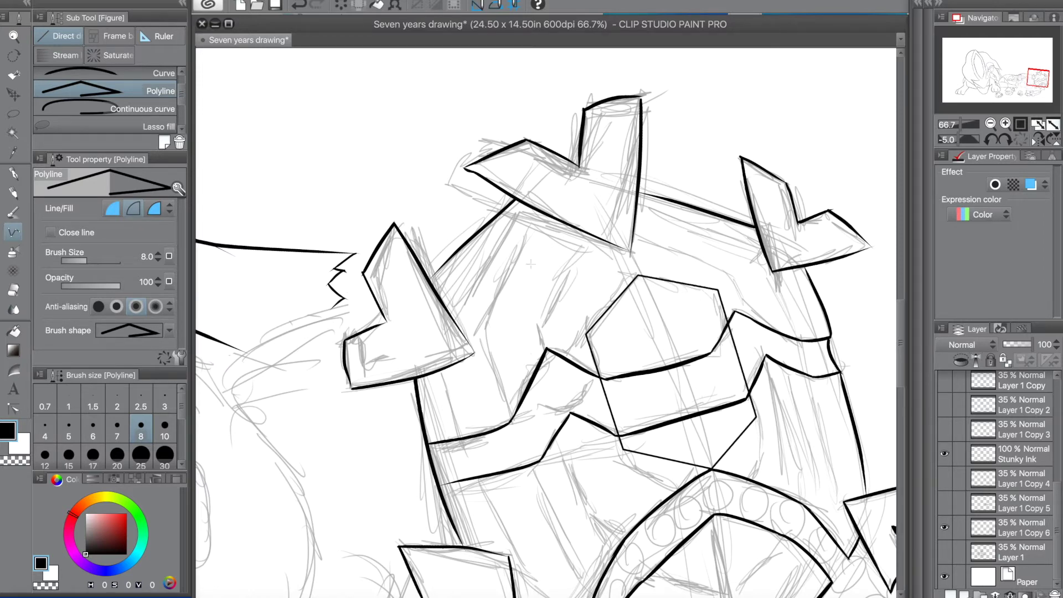
Try a second, larger hexagon outline around the first one, then undo both hexagons.
{"action": "left_click", "coordinate": [589, 235]}
{"action": "left_click", "coordinate": [547, 350]}
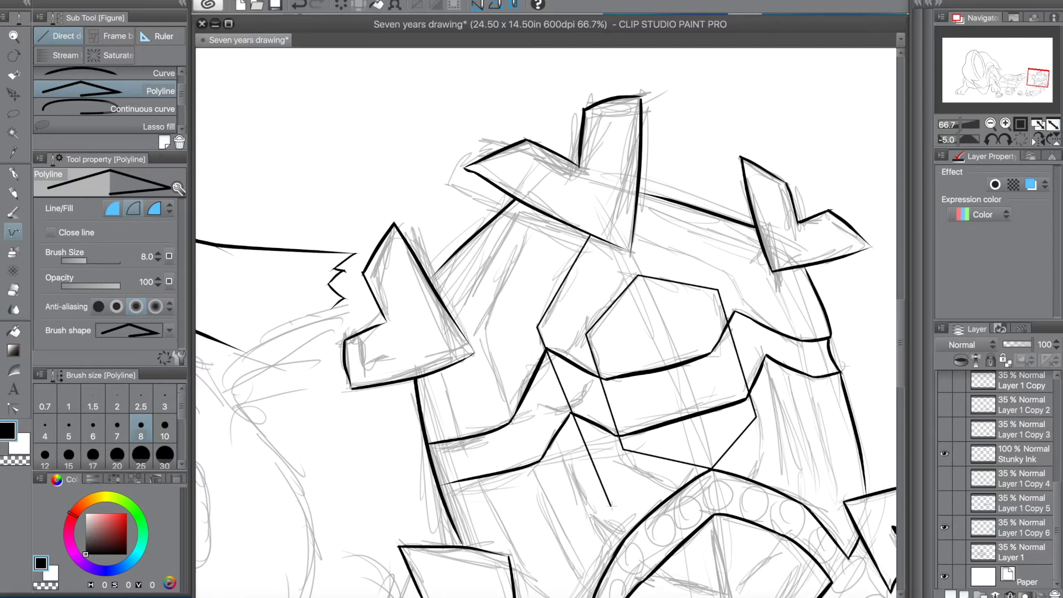
{"action": "left_click", "coordinate": [594, 493]}
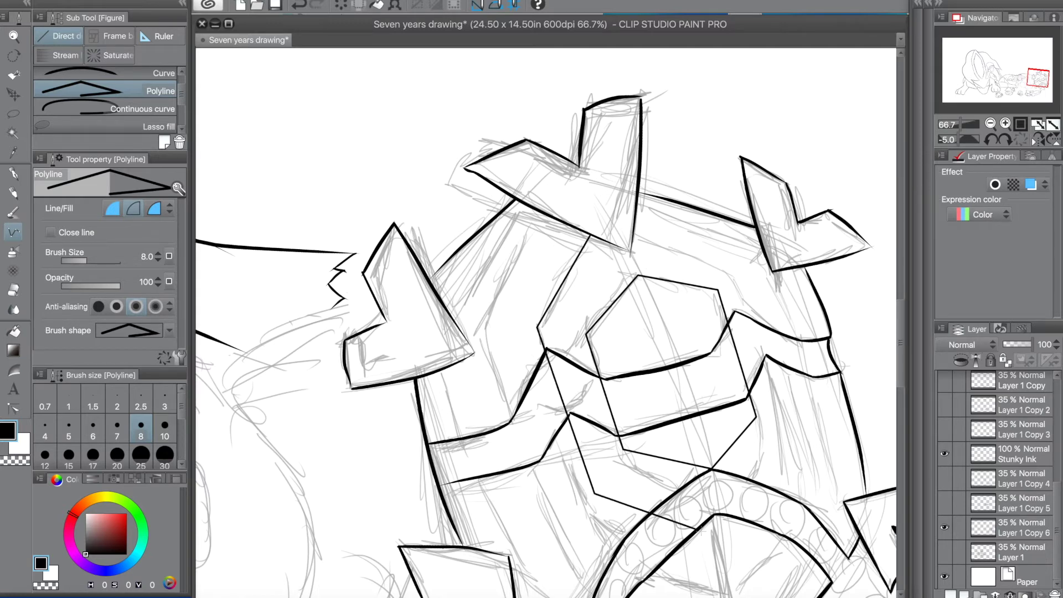
{"action": "left_click", "coordinate": [717, 536]}
{"action": "left_click", "coordinate": [792, 451]}
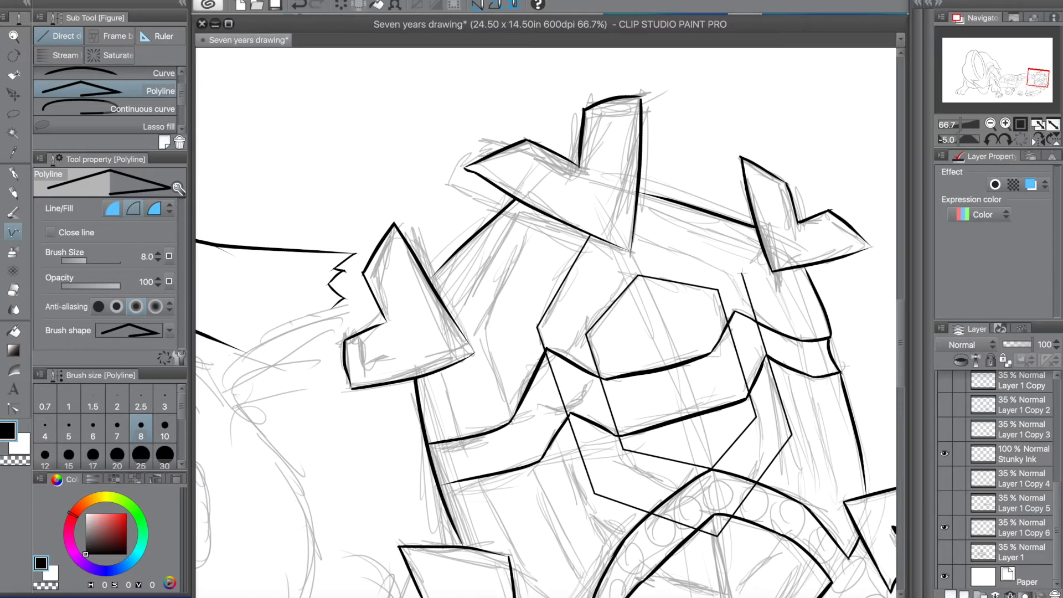
{"action": "key", "text": "ctrl+z"}
{"action": "key", "text": "ctrl+z"}
{"action": "key", "text": "ctrl+z"}
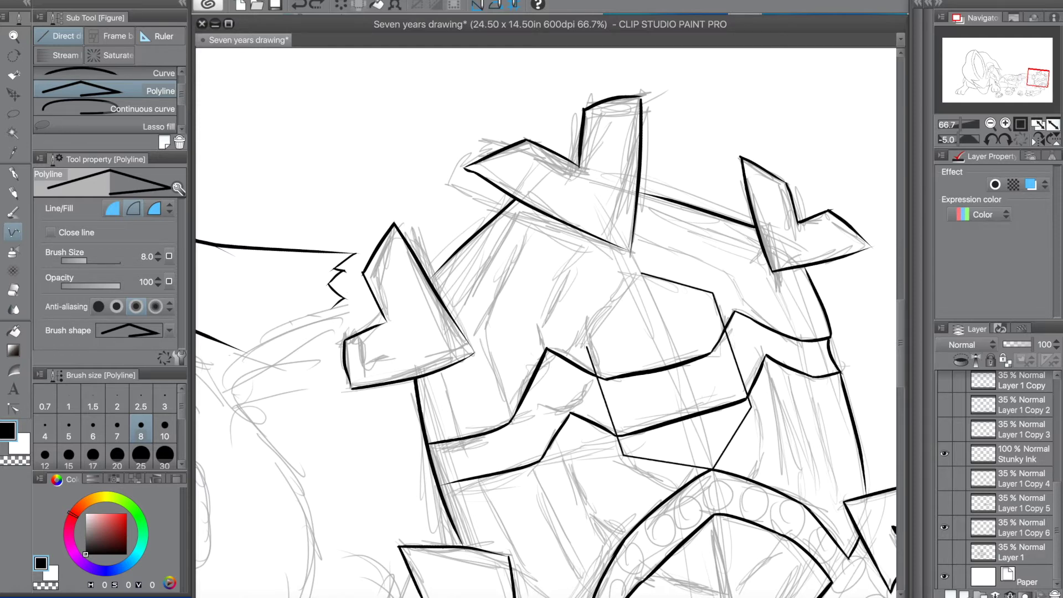
Redraw the small central hexagon across the zigzag band, with its lowest corner meeting the arch's peak.
{"action": "key", "text": "BackSpace"}
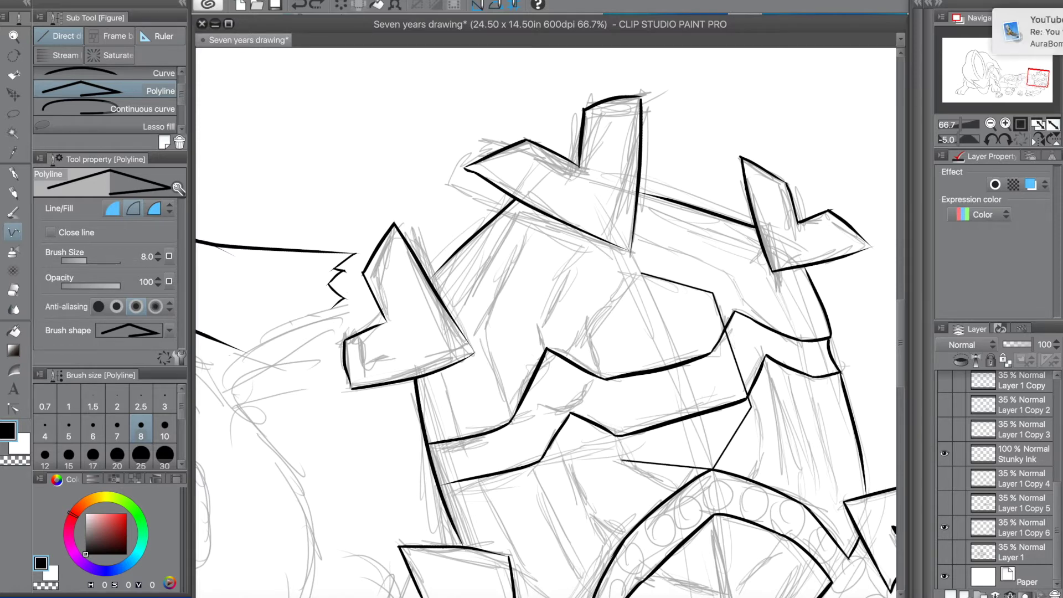
{"action": "left_click", "coordinate": [622, 460]}
{"action": "left_click", "coordinate": [577, 339]}
{"action": "left_click", "coordinate": [641, 273]}
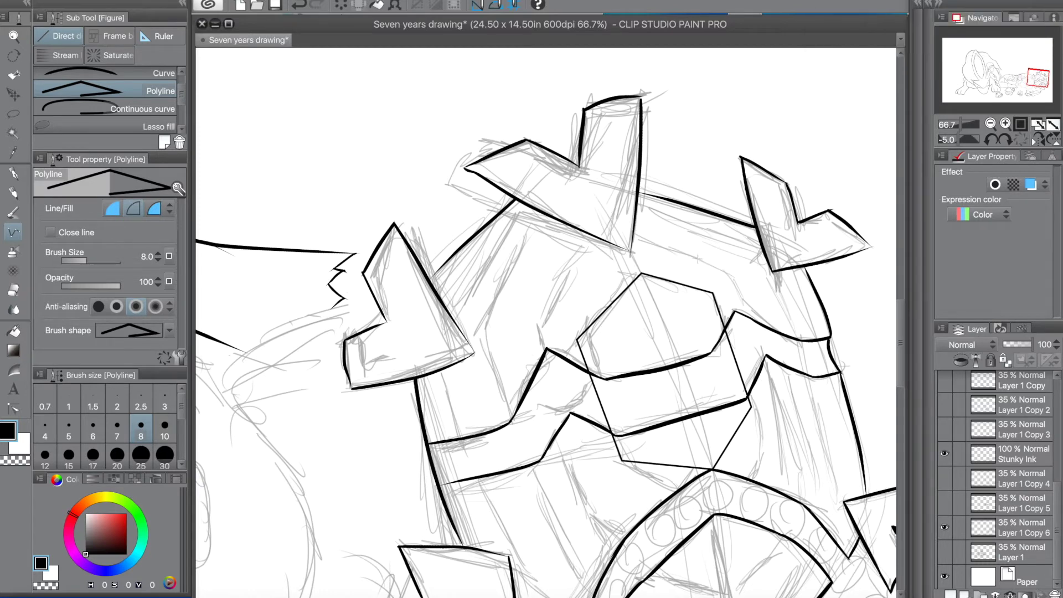
Draw a second, larger hexagon concentric with the small central one, parallel to its sides.
{"action": "left_click", "coordinate": [613, 227]}
{"action": "left_click", "coordinate": [730, 272]}
{"action": "left_click", "coordinate": [764, 355]}
{"action": "left_click", "coordinate": [786, 428]}
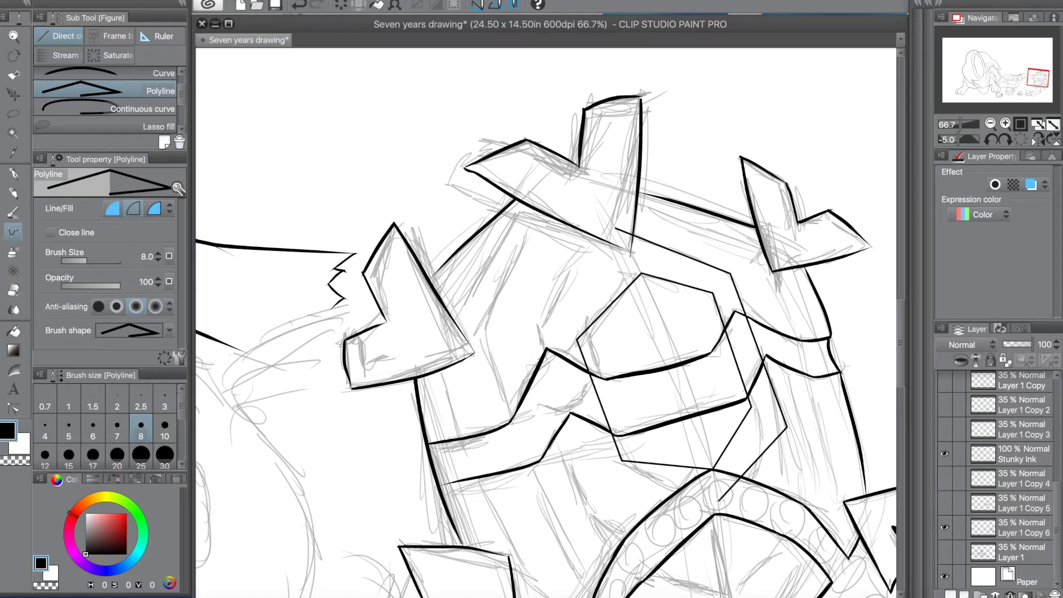
{"action": "left_click", "coordinate": [722, 503]}
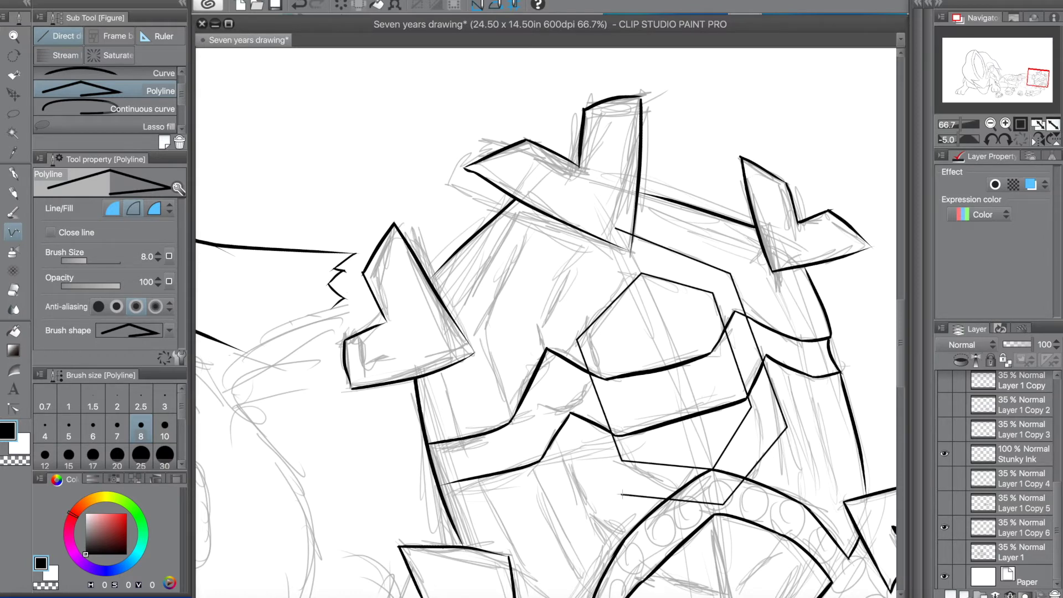
{"action": "left_click", "coordinate": [606, 492]}
{"action": "left_click", "coordinate": [547, 350]}
{"action": "left_click", "coordinate": [536, 325]}
Draw a third hexagon around the two inner ones, reaching up to the uppermost V-shaped plate.
{"action": "left_click", "coordinate": [545, 215]}
{"action": "left_click", "coordinate": [479, 331]}
{"action": "left_click", "coordinate": [570, 565]}
{"action": "left_click", "coordinate": [726, 591]}
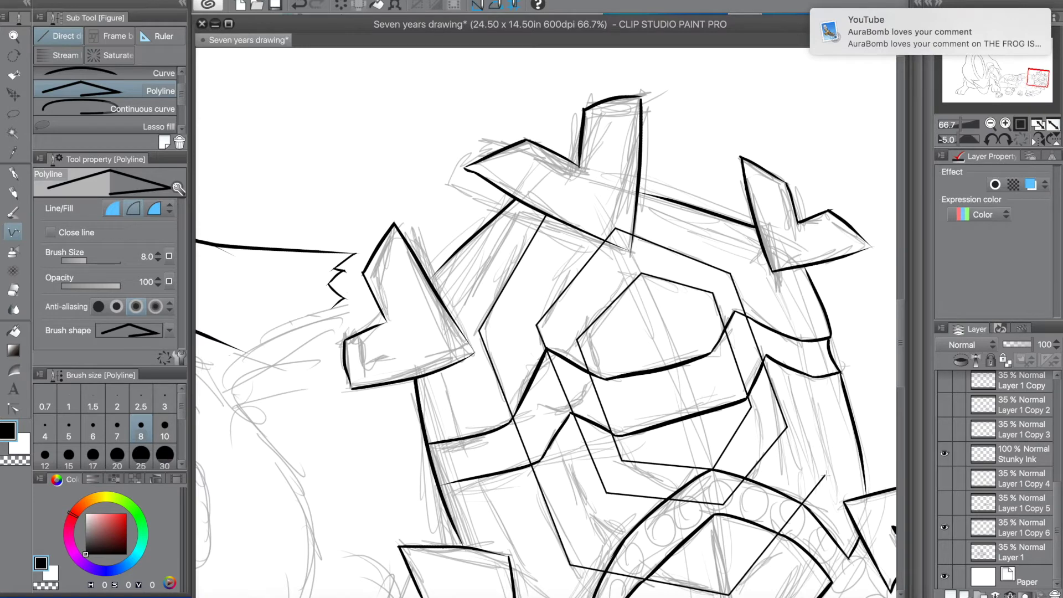
{"action": "left_click", "coordinate": [828, 472]}
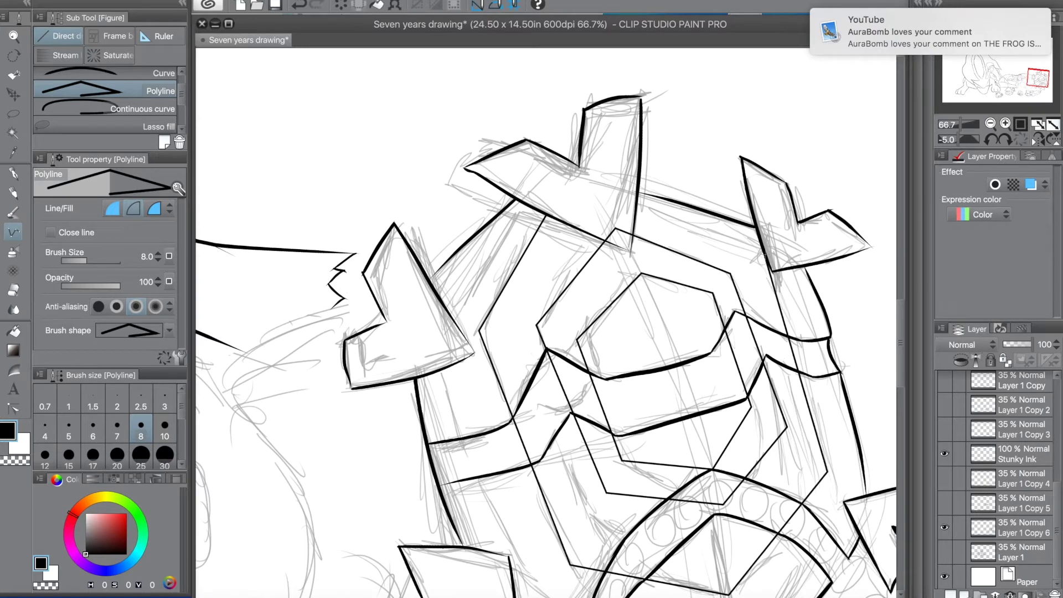
{"action": "left_click", "coordinate": [744, 248]}
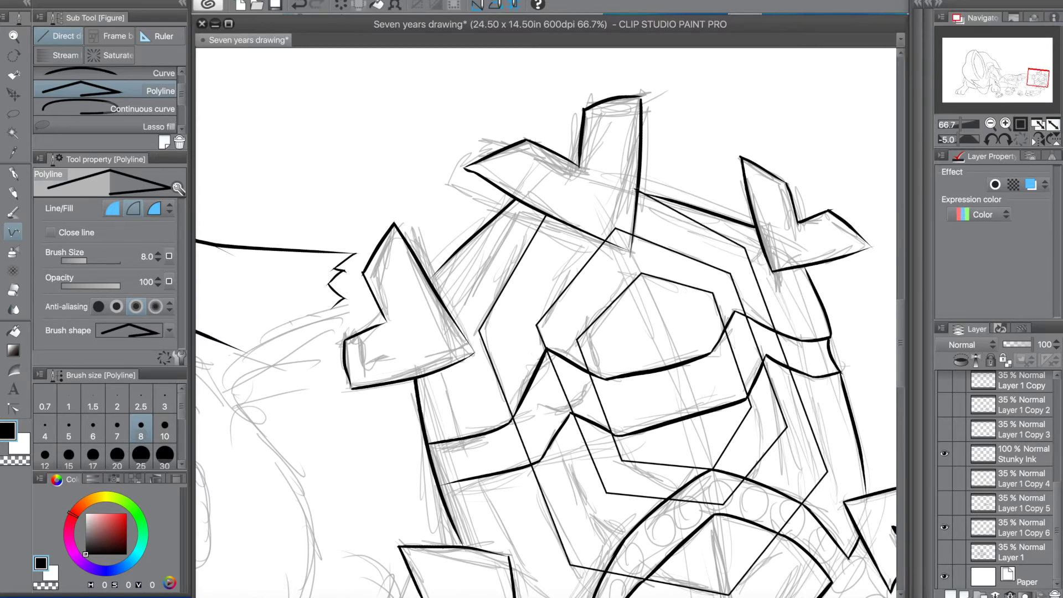
{"action": "left_click", "coordinate": [589, 183]}
{"action": "left_click", "coordinate": [548, 216]}
Draw a fourth, outermost hexagon around the other three, running close to the structure's outer edge.
{"action": "scroll", "coordinate": [688, 326], "scroll_direction": "down", "scroll_amount": 5}
{"action": "scroll", "coordinate": [638, 301], "scroll_direction": "up", "scroll_amount": 5}
{"action": "left_click", "coordinate": [577, 298]}
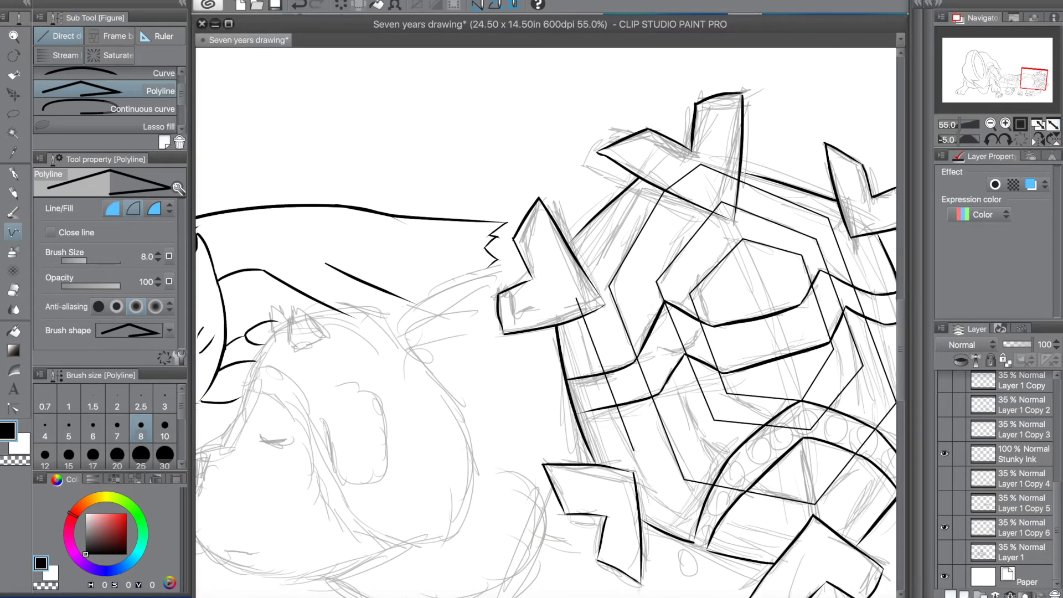
{"action": "left_click", "coordinate": [642, 490]}
{"action": "left_click", "coordinate": [822, 541]}
{"action": "scroll", "coordinate": [881, 421], "scroll_direction": "right", "scroll_amount": 2}
{"action": "left_click", "coordinate": [878, 417]}
{"action": "left_click", "coordinate": [812, 220]}
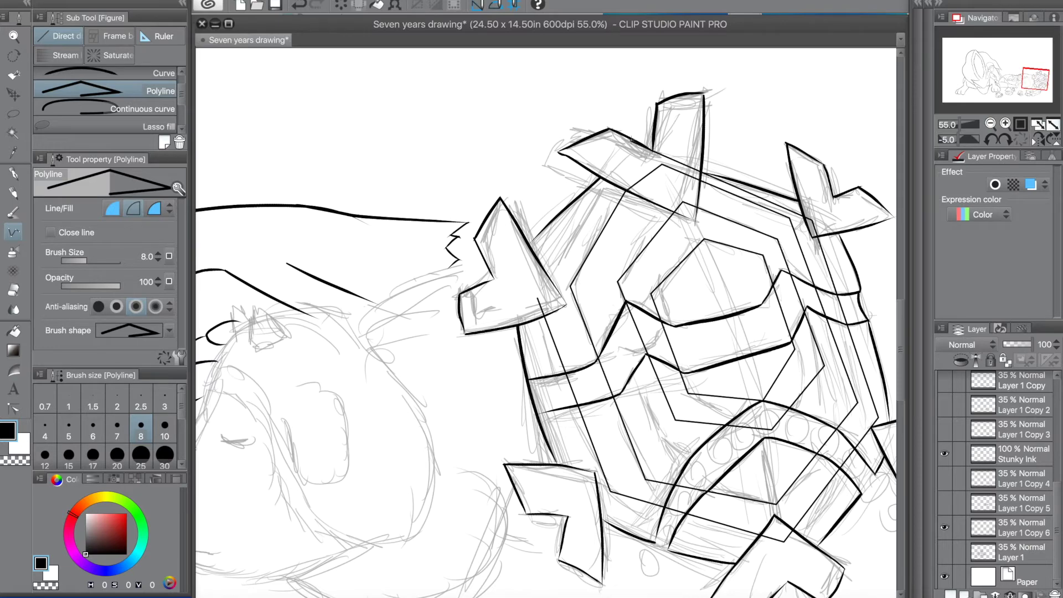
{"action": "left_click", "coordinate": [536, 298]}
Hide the hexagons layer and the sketch layer Layer 1 Copy 6.
{"action": "scroll", "coordinate": [676, 335], "scroll_direction": "down", "scroll_amount": 8}
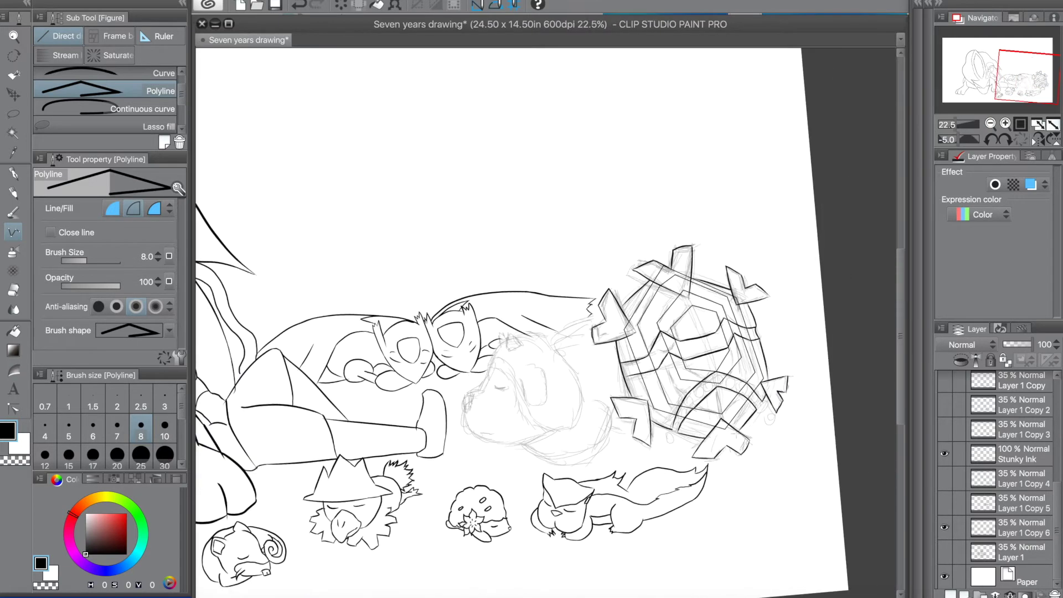
{"action": "scroll", "coordinate": [737, 423], "scroll_direction": "up", "scroll_amount": 6}
{"action": "scroll", "coordinate": [975, 465], "scroll_direction": "up", "scroll_amount": 10}
{"action": "left_click", "coordinate": [944, 380]}
{"action": "scroll", "coordinate": [977, 516], "scroll_direction": "down", "scroll_amount": 10}
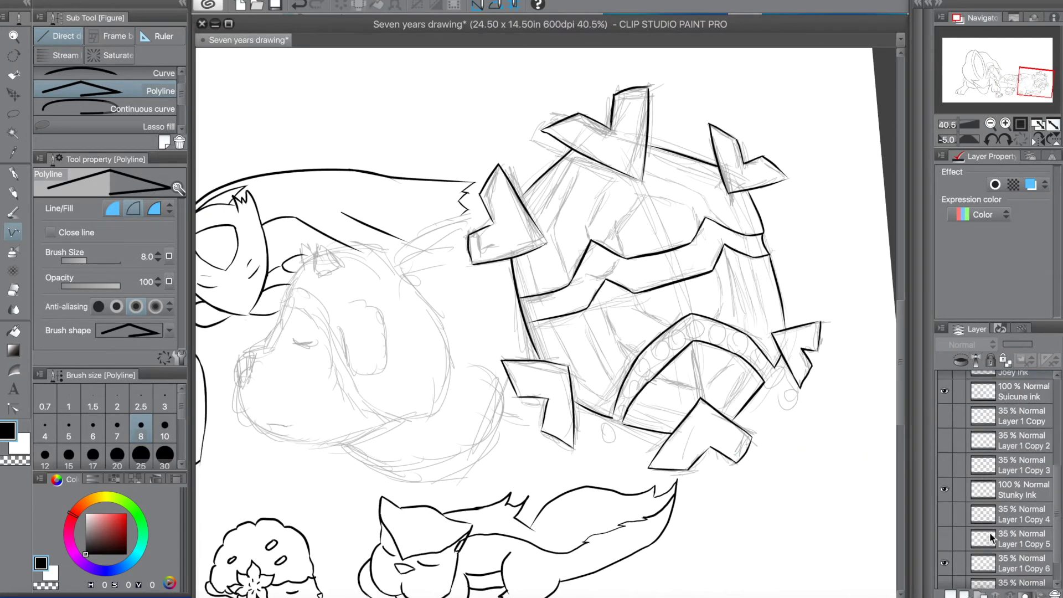
{"action": "left_click", "coordinate": [944, 526]}
Try an Auto select with Selection for referred layers on the blank area inside the structure's outline.
{"action": "key", "text": "w"}
{"action": "scroll", "coordinate": [659, 372], "scroll_direction": "up", "scroll_amount": 6}
{"action": "scroll", "coordinate": [666, 379], "scroll_direction": "down", "scroll_amount": 6}
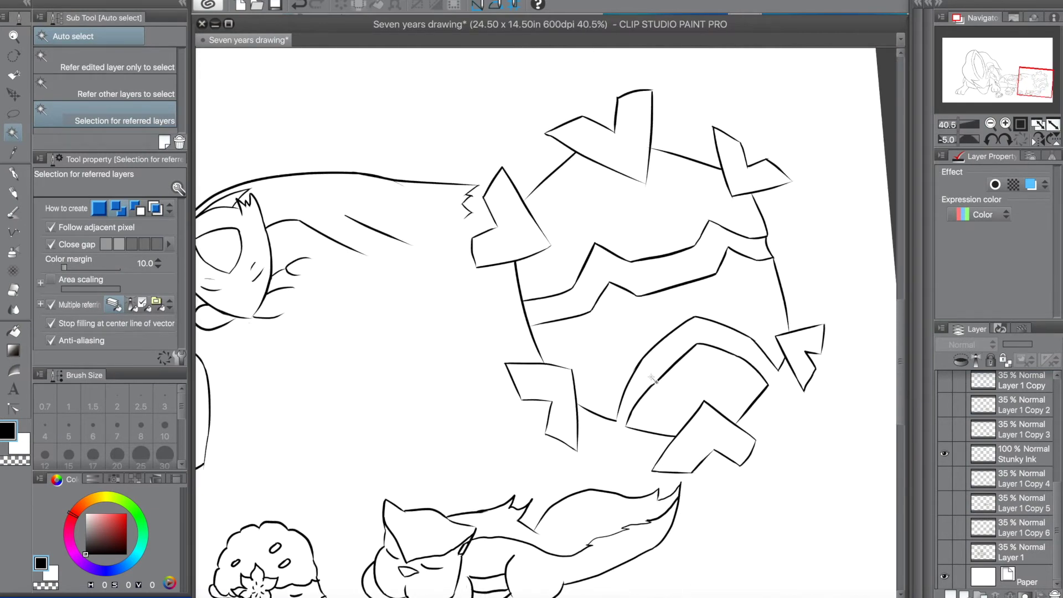
{"action": "left_click", "coordinate": [650, 381]}
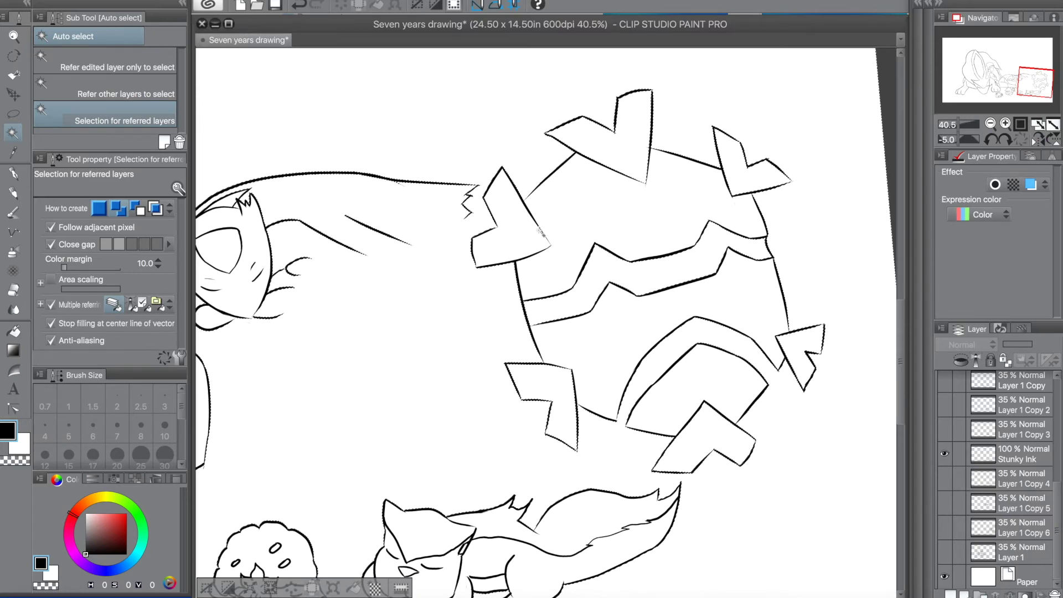
{"action": "scroll", "coordinate": [545, 239], "scroll_direction": "up", "scroll_amount": 4}
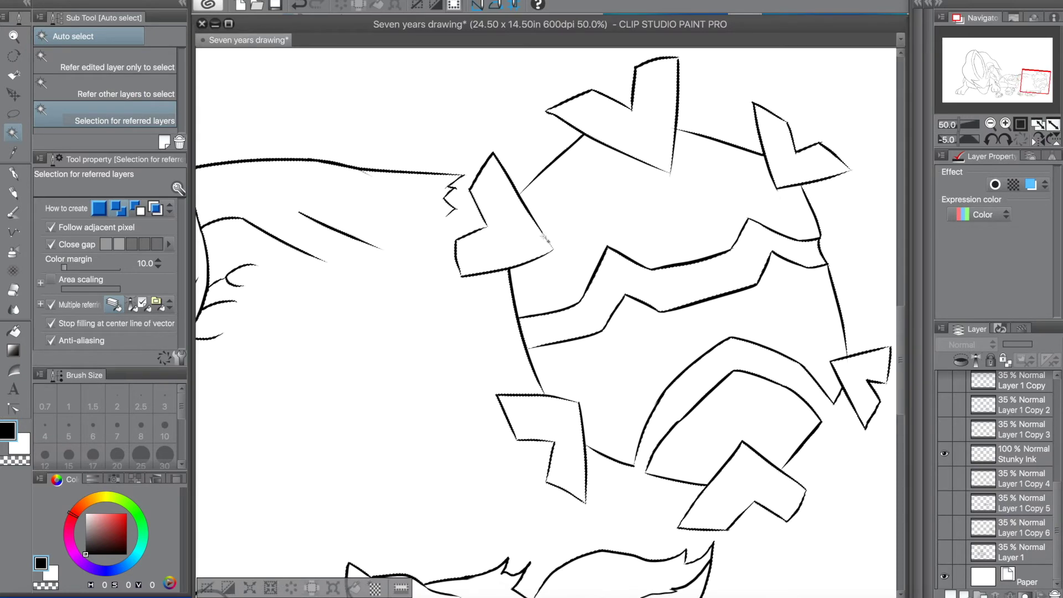
{"action": "scroll", "coordinate": [518, 257], "scroll_direction": "down", "scroll_amount": 5}
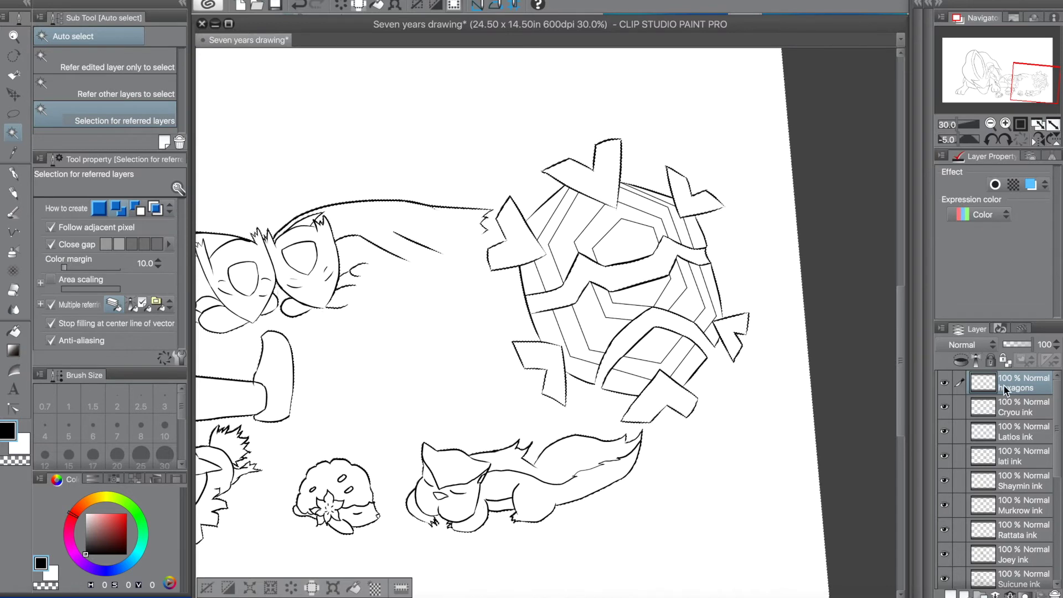
Clear the selection and erase everything drawn on the hexagons layer.
{"action": "key", "text": "super+d"}
{"action": "key", "text": "Delete"}
{"action": "scroll", "coordinate": [620, 247], "scroll_direction": "up", "scroll_amount": 3}
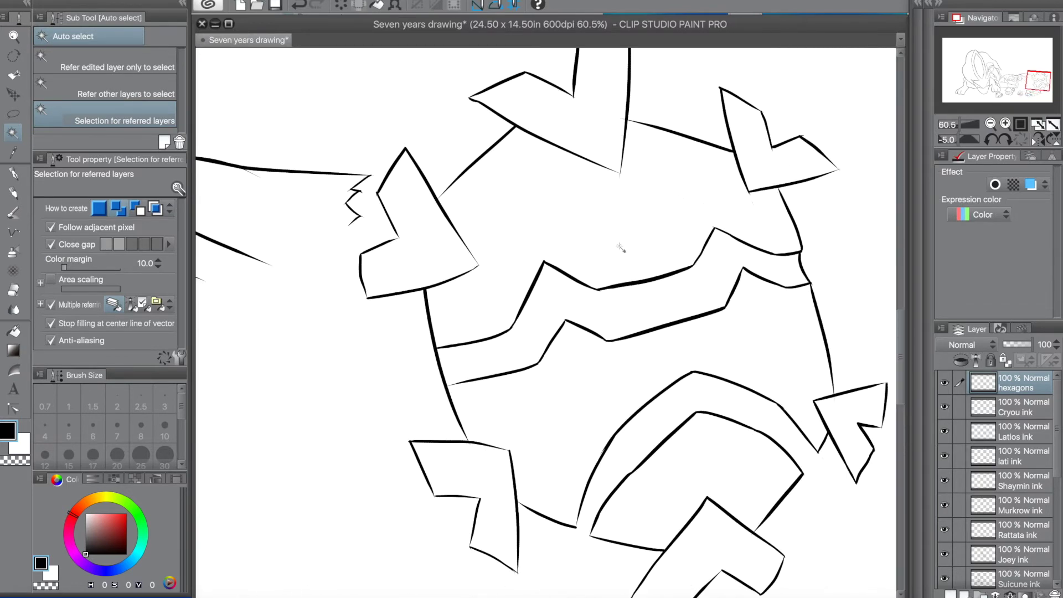
Show the sketch layer Layer 1 Copy 6, try a G-pen stroke above the zigzag band and undo it.
{"action": "left_click", "coordinate": [13, 173]}
{"action": "scroll", "coordinate": [996, 482], "scroll_direction": "down", "scroll_amount": 10}
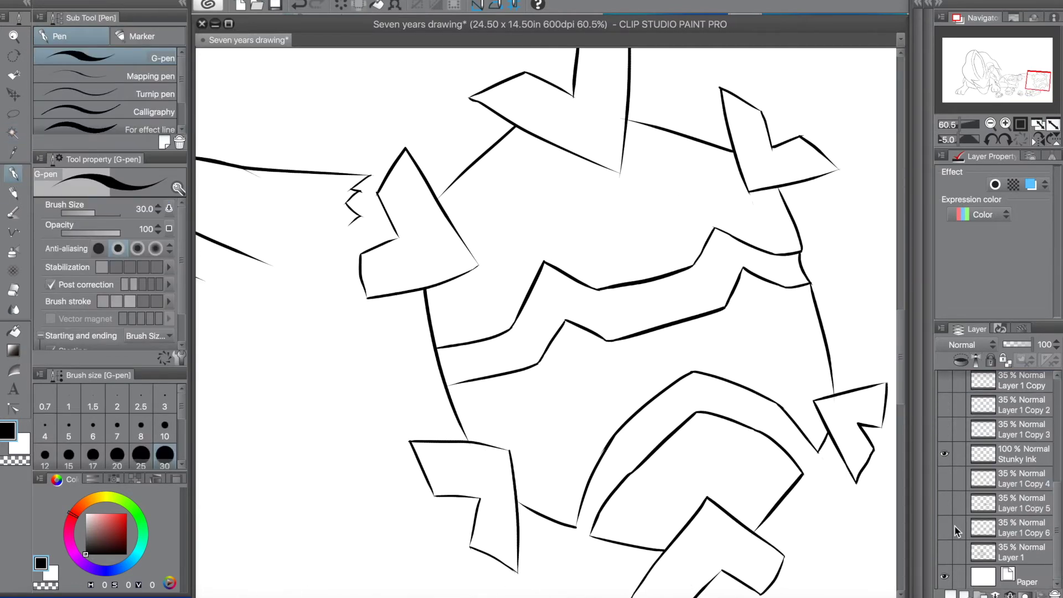
{"action": "left_click", "coordinate": [944, 527]}
{"action": "left_click_drag", "start_coordinate": [625, 197], "coordinate": [567, 256]}
{"action": "key", "text": "super+z"}
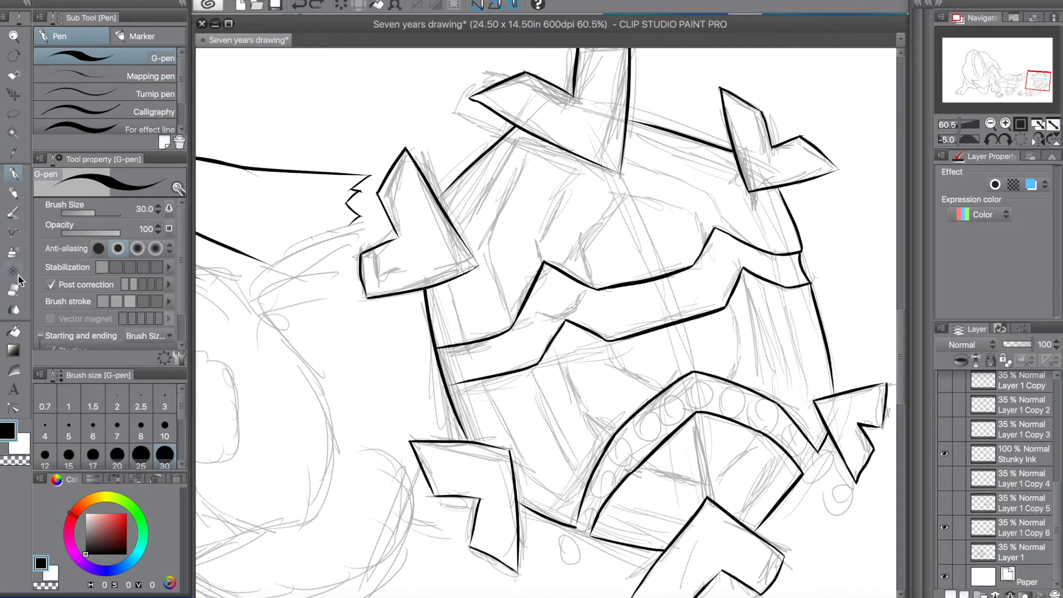
Draw a small tilted hexagon over the centre of the zigzag band with the Polyline tool, re-placing misplaced corners.
{"action": "left_click", "coordinate": [14, 232]}
{"action": "left_click", "coordinate": [616, 362]}
{"action": "left_click", "coordinate": [697, 385]}
{"action": "left_click", "coordinate": [740, 325]}
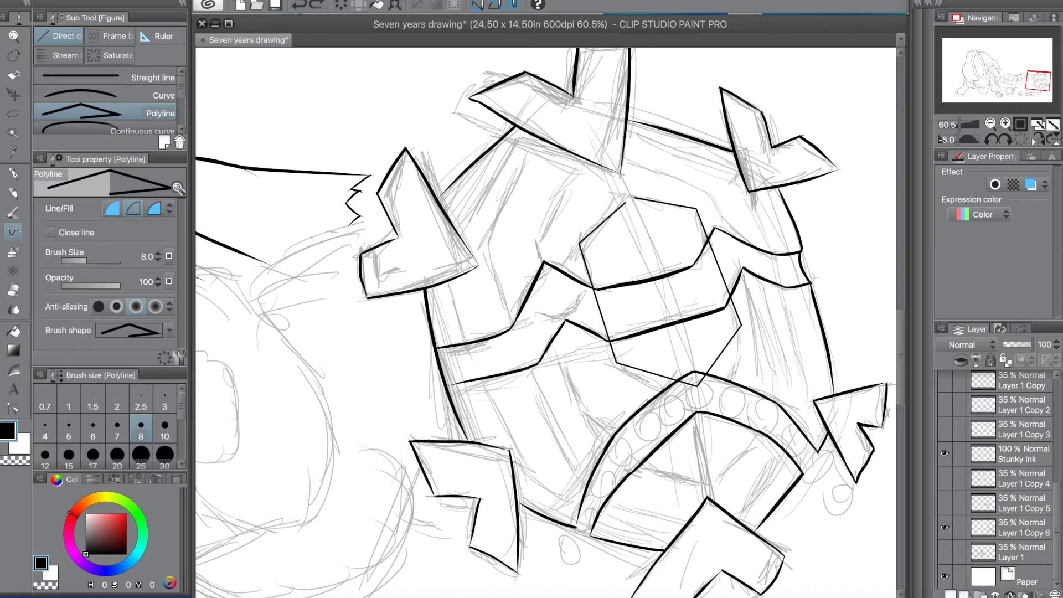
{"action": "key", "text": "BackSpace"}
{"action": "key", "text": "BackSpace"}
{"action": "key", "text": "BackSpace"}
{"action": "key", "text": "BackSpace"}
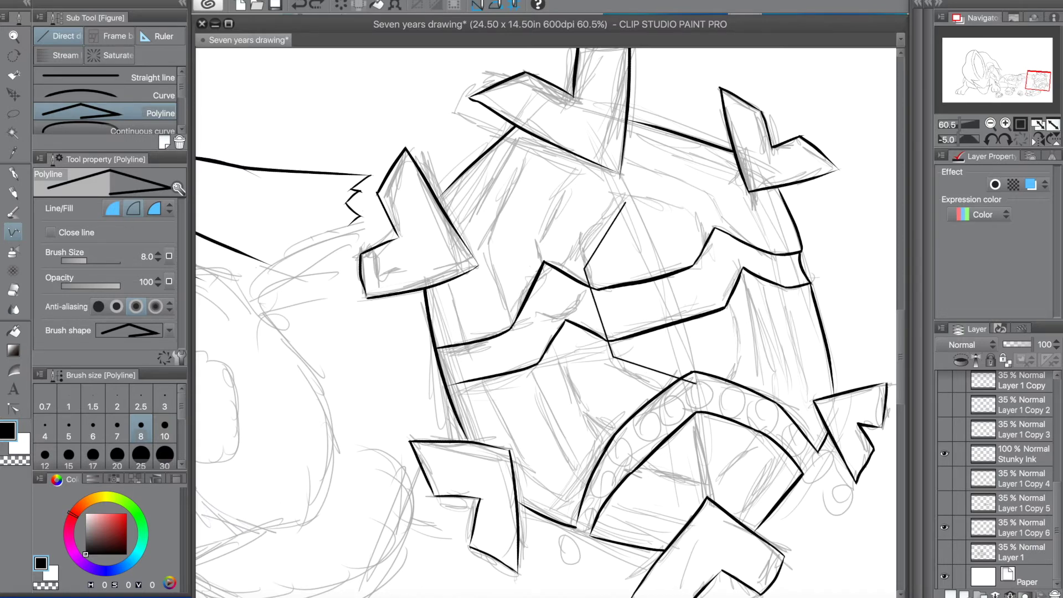
{"action": "left_click", "coordinate": [744, 315]}
{"action": "key", "text": "BackSpace"}
{"action": "key", "text": "BackSpace"}
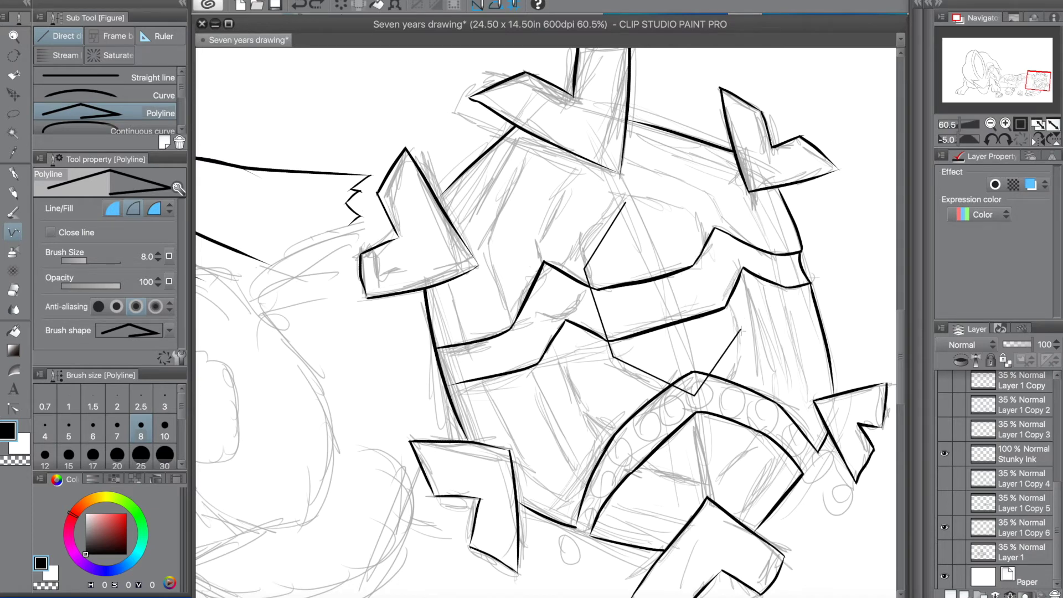
{"action": "left_click", "coordinate": [740, 330]}
{"action": "left_click", "coordinate": [708, 228]}
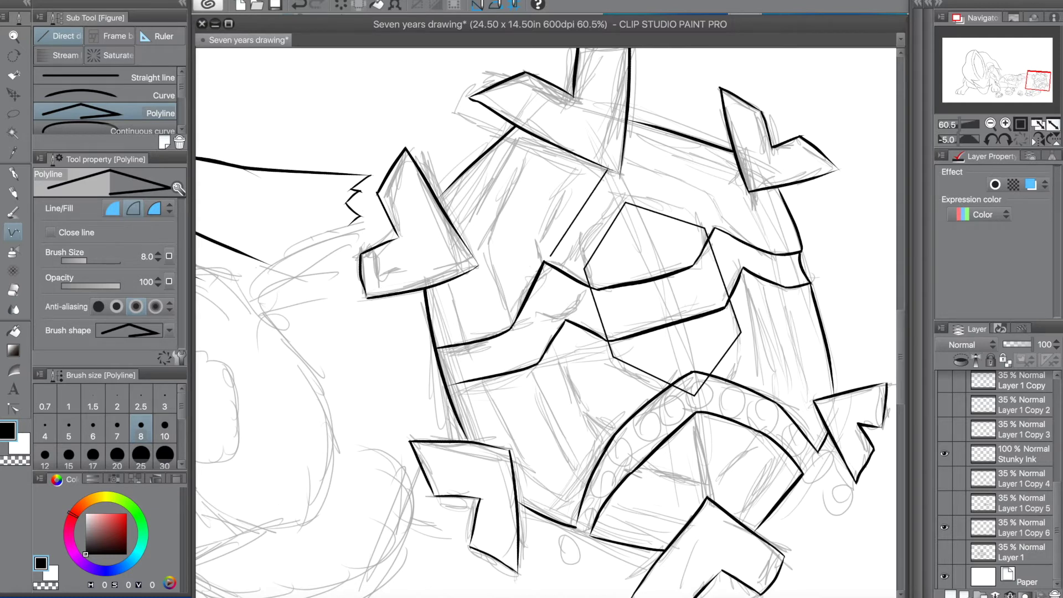
Draw a second hexagon concentric with the small one, with its lowest corner just inside the arch.
{"action": "left_click", "coordinate": [612, 157]}
{"action": "left_click", "coordinate": [717, 198]}
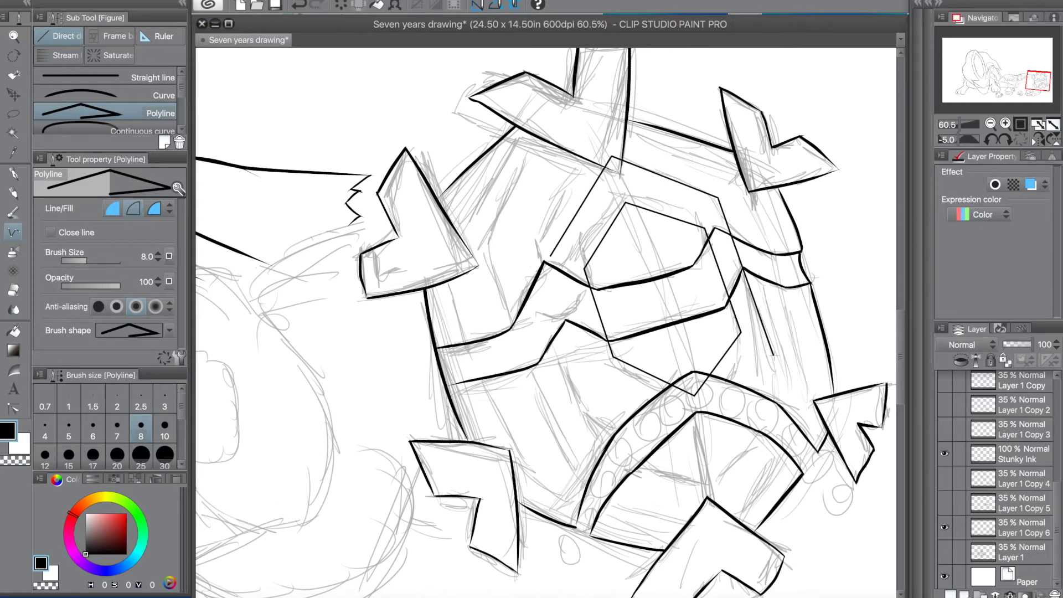
{"action": "left_click", "coordinate": [768, 346]}
{"action": "left_click", "coordinate": [702, 439]}
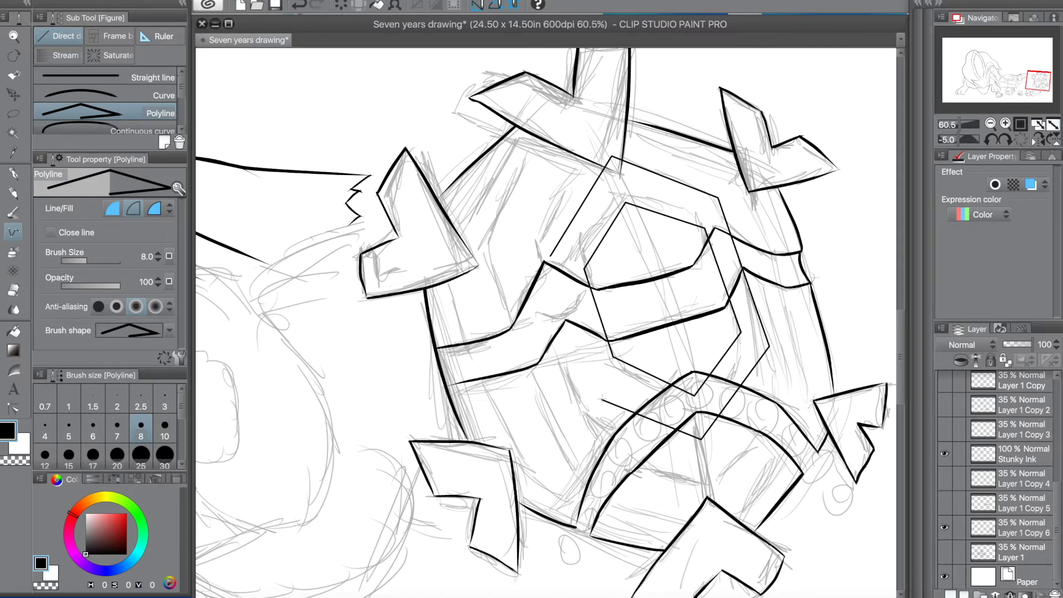
{"action": "left_click", "coordinate": [591, 388]}
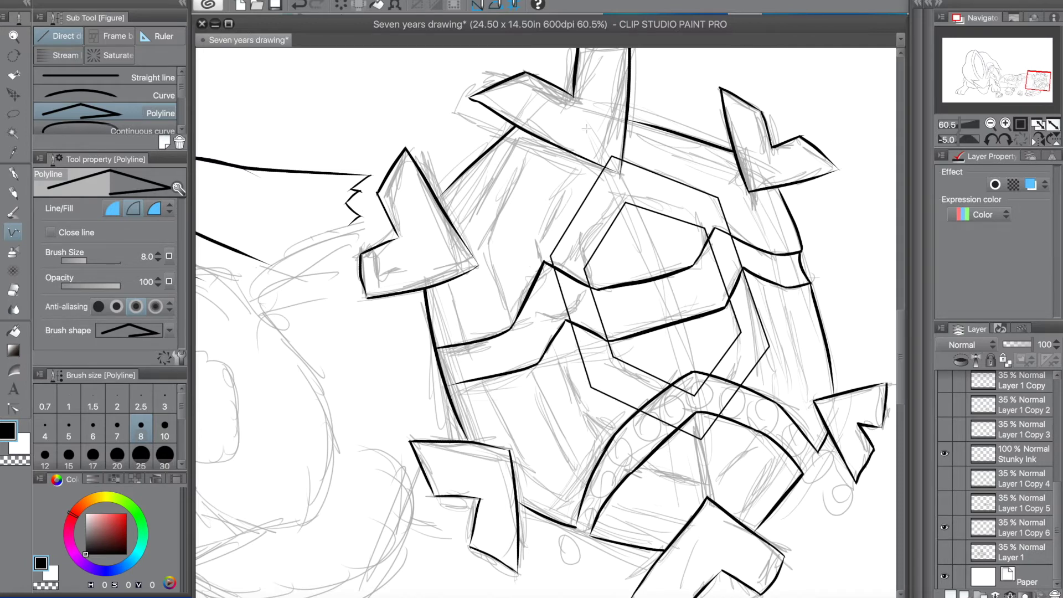
Draw a third, larger hexagon around the two inner ones, extending up across the uppermost V-shaped plate.
{"action": "left_click", "coordinate": [501, 249]}
{"action": "left_click", "coordinate": [537, 365]}
{"action": "left_click", "coordinate": [551, 419]}
{"action": "left_click", "coordinate": [711, 485]}
{"action": "left_click", "coordinate": [804, 354]}
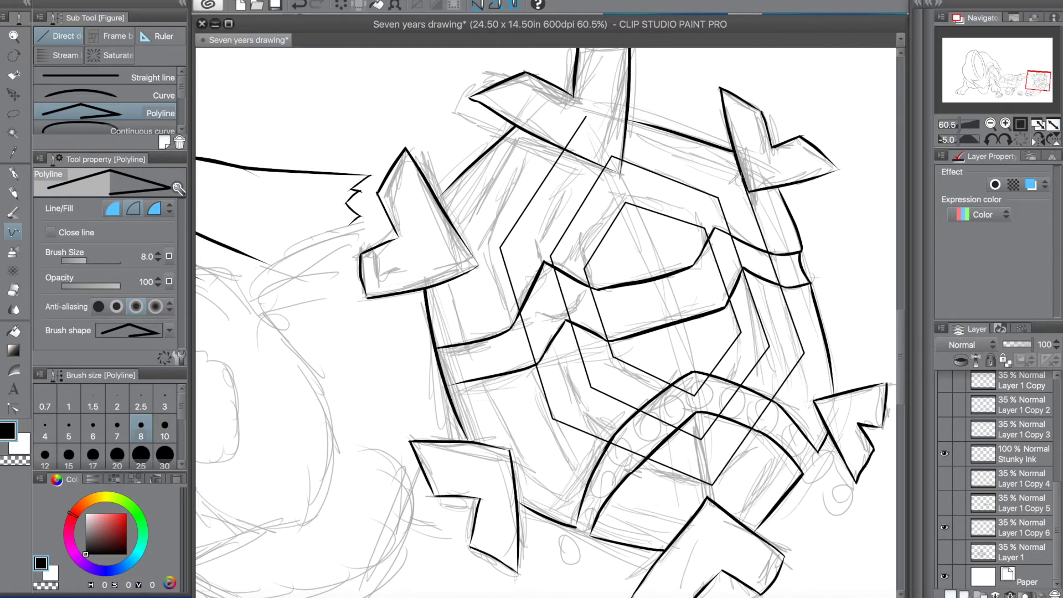
{"action": "left_click", "coordinate": [737, 164]}
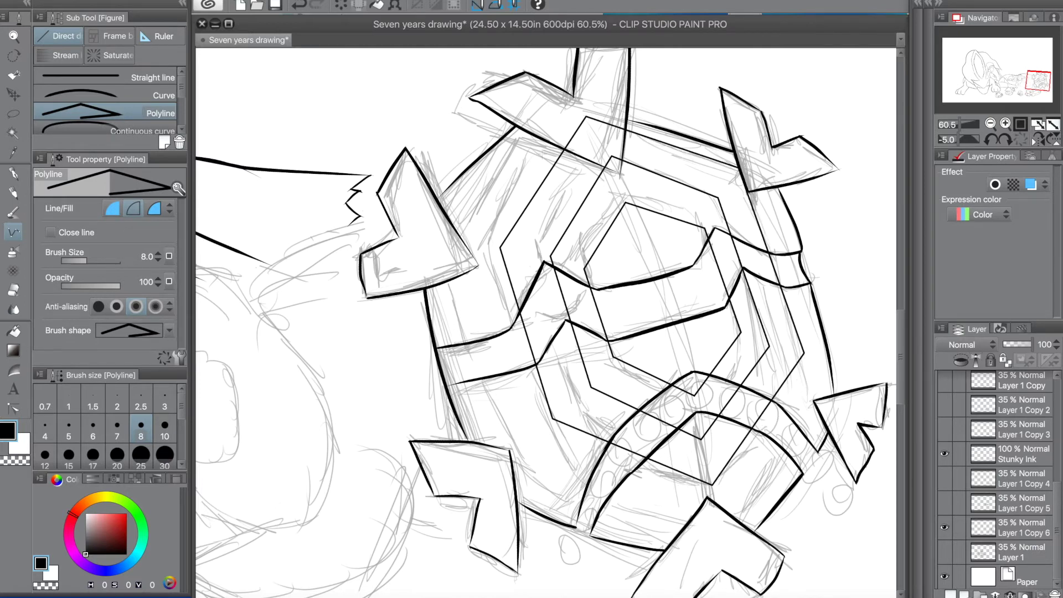
Draw a fourth, outermost hexagon around the three inner ones with the Polyline tool, reaching the plated structure's outline.
{"action": "left_click", "coordinate": [438, 256]}
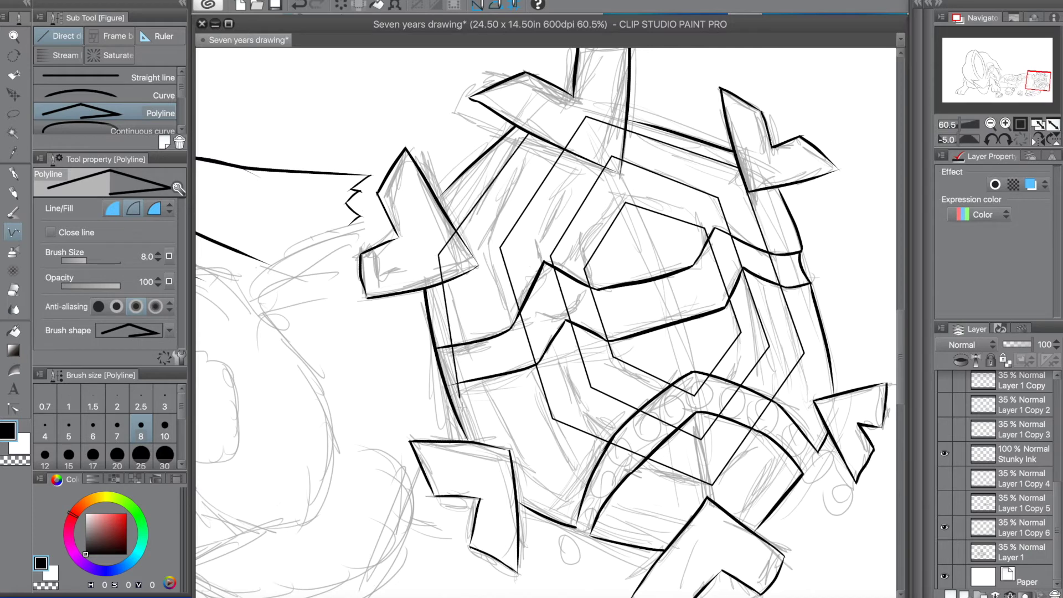
{"action": "left_click", "coordinate": [508, 453]}
{"action": "left_click", "coordinate": [719, 530]}
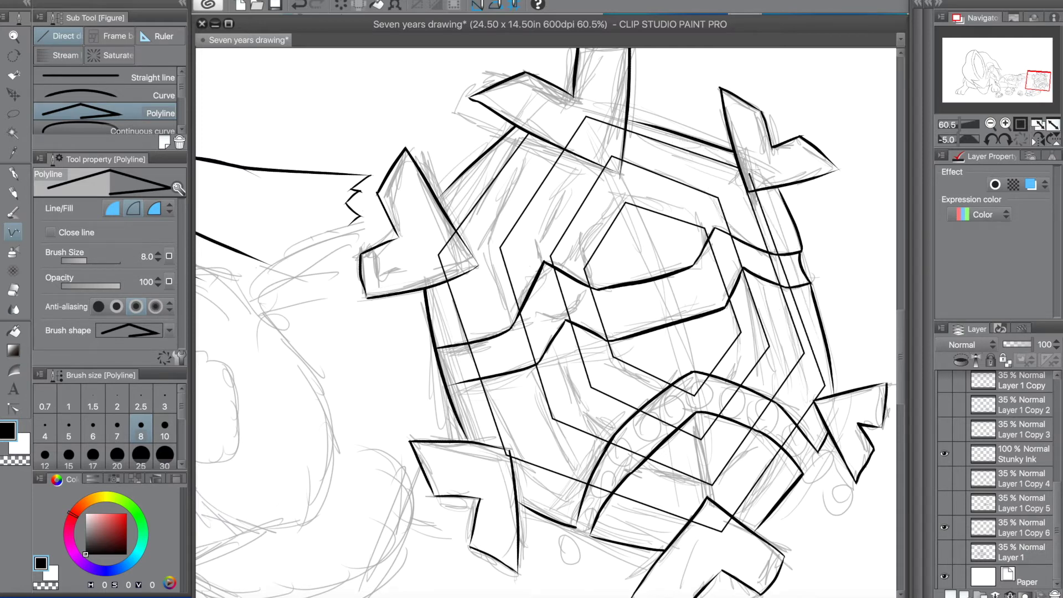
{"action": "left_click", "coordinate": [757, 162]}
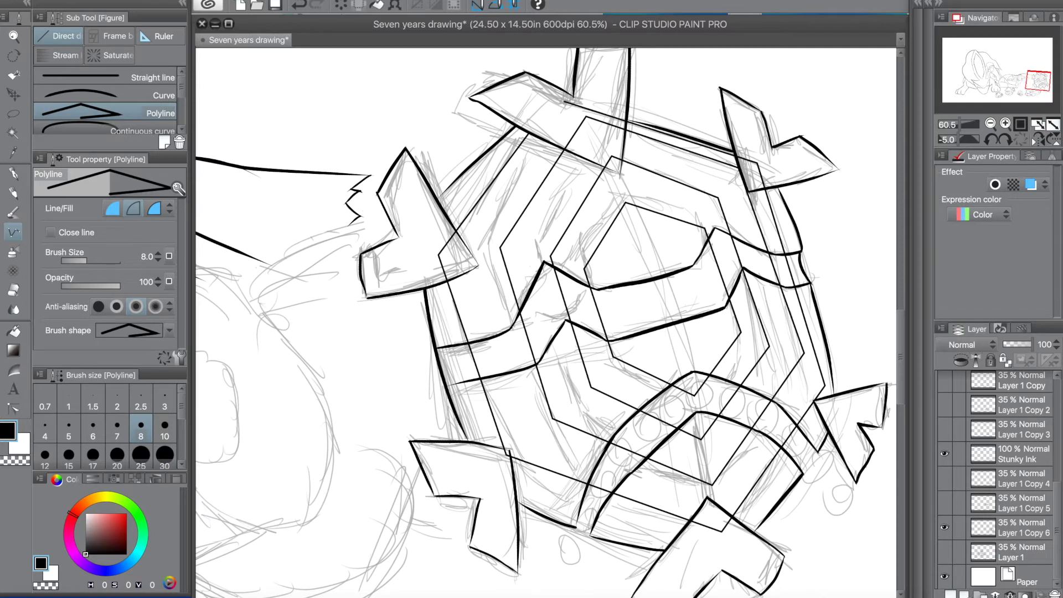
Hide the Layer 1 Copy 6 sketch and the hexagons layer, and auto-select the areas outside the shell, V-shaped plates, band and arch.
{"action": "key", "text": "w"}
{"action": "left_click", "coordinate": [944, 527]}
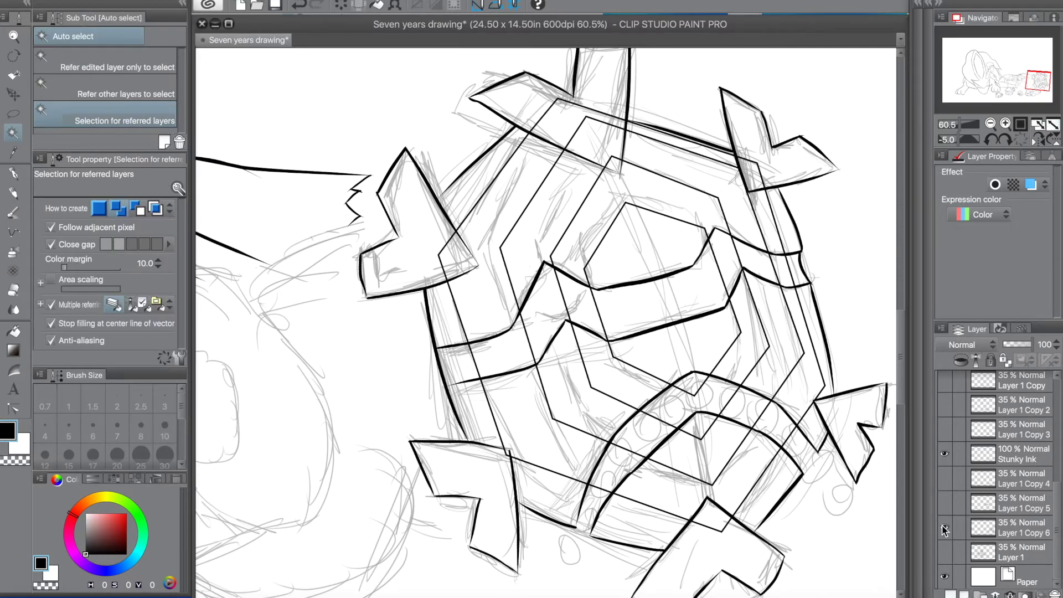
{"action": "scroll", "coordinate": [1060, 518], "scroll_direction": "up", "scroll_amount": 5}
{"action": "left_click", "coordinate": [944, 382]}
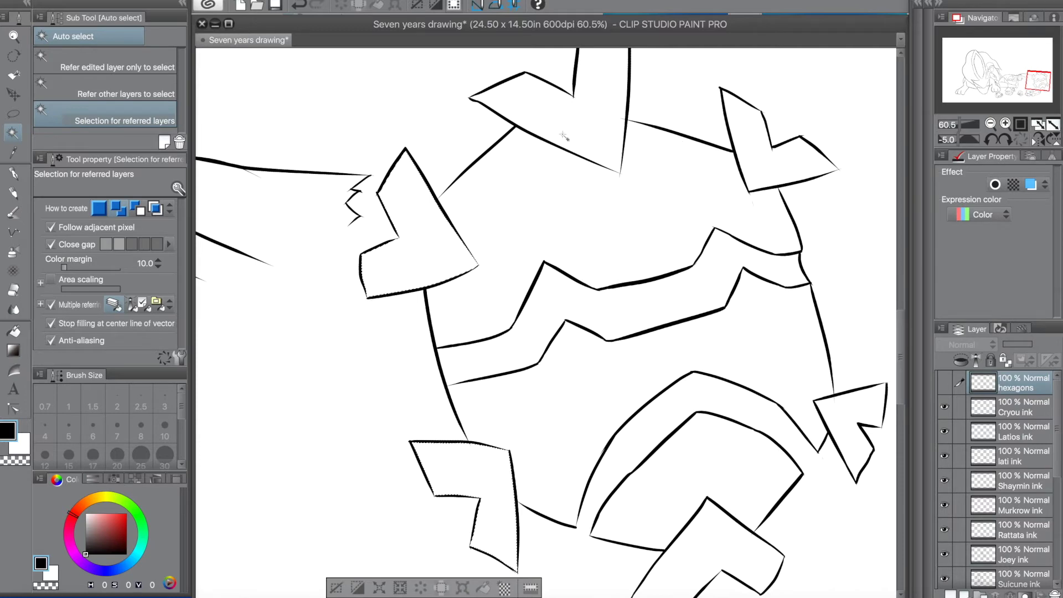
{"action": "scroll", "coordinate": [593, 147], "scroll_direction": "down", "scroll_amount": 4}
{"action": "scroll", "coordinate": [620, 177], "scroll_direction": "up", "scroll_amount": 1}
{"action": "left_click", "coordinate": [643, 357]}
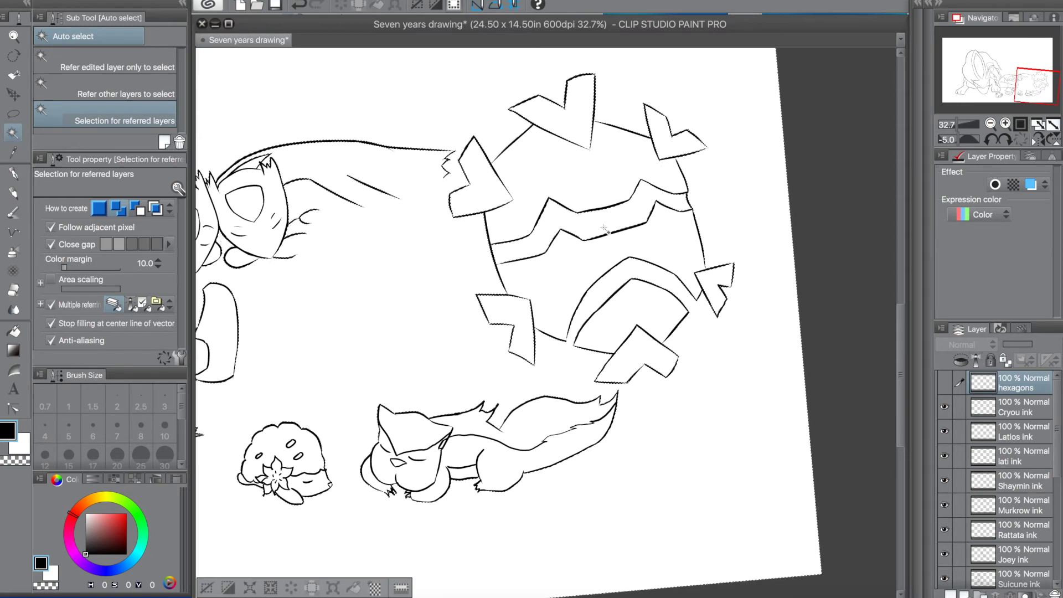
Show the hexagons layer again and delete its lines inside the selected areas.
{"action": "left_click", "coordinate": [944, 382]}
{"action": "key", "text": "Delete"}
{"action": "scroll", "coordinate": [775, 372], "scroll_direction": "down", "scroll_amount": 1}
{"action": "scroll", "coordinate": [564, 238], "scroll_direction": "up", "scroll_amount": 2}
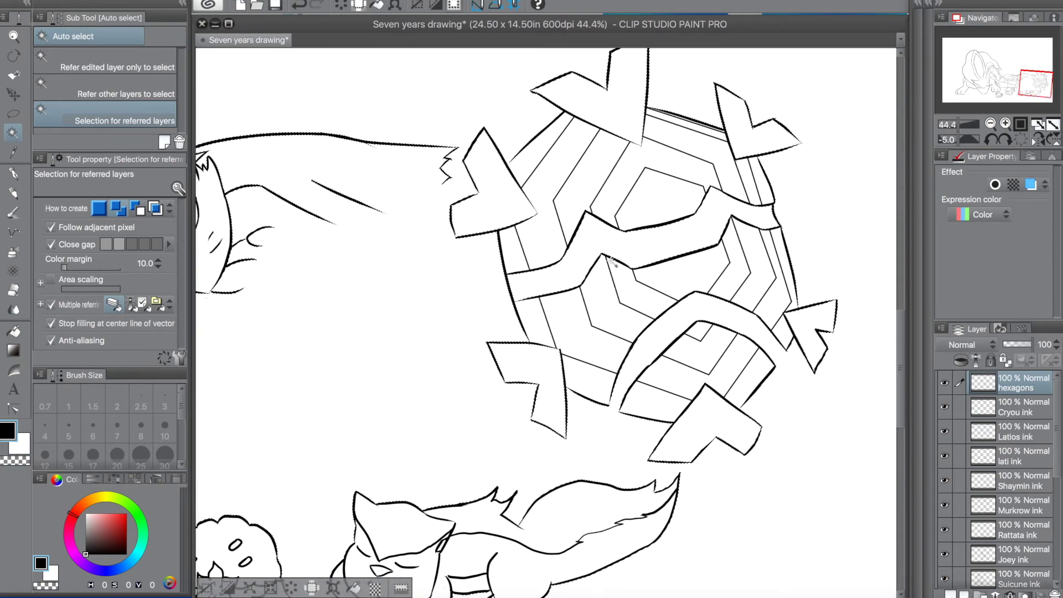
Select the zigzag band across the shell, fill it black on the Cryou ink layer and deselect.
{"action": "left_click", "coordinate": [590, 246]}
{"action": "left_click", "coordinate": [1032, 409]}
{"action": "left_click", "coordinate": [691, 323]}
{"action": "key", "text": "ctrl+d"}
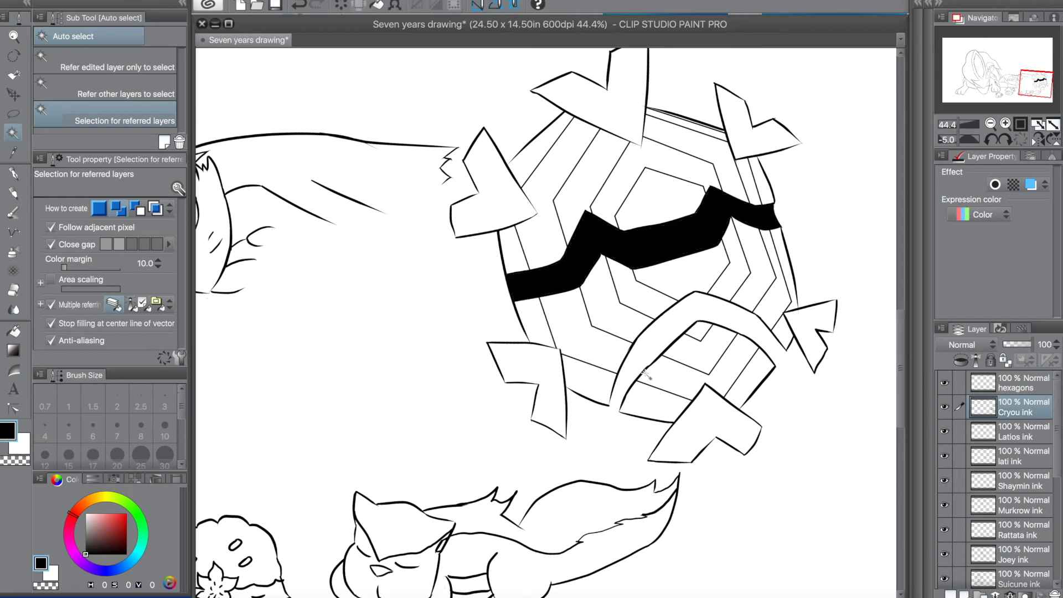
Draw a chain of large and small circles with the Ellipse tool from the arch's peak down its right side.
{"action": "key", "text": "p"}
{"action": "key", "text": "ctrl+z"}
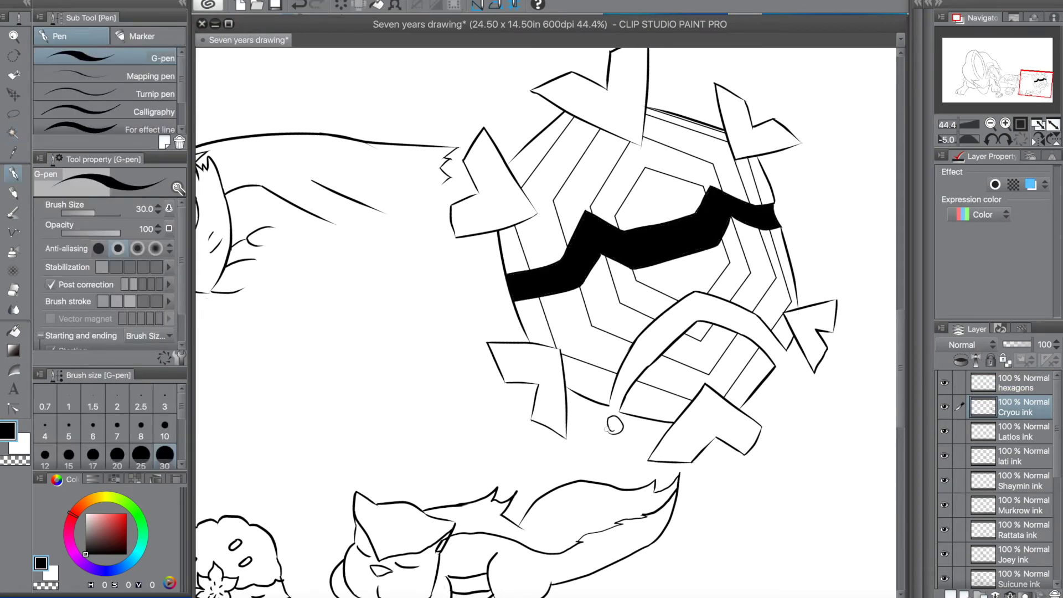
{"action": "left_click", "coordinate": [13, 231]}
{"action": "scroll", "coordinate": [110, 100], "scroll_direction": "down", "scroll_amount": 3}
{"action": "left_click", "coordinate": [166, 121]}
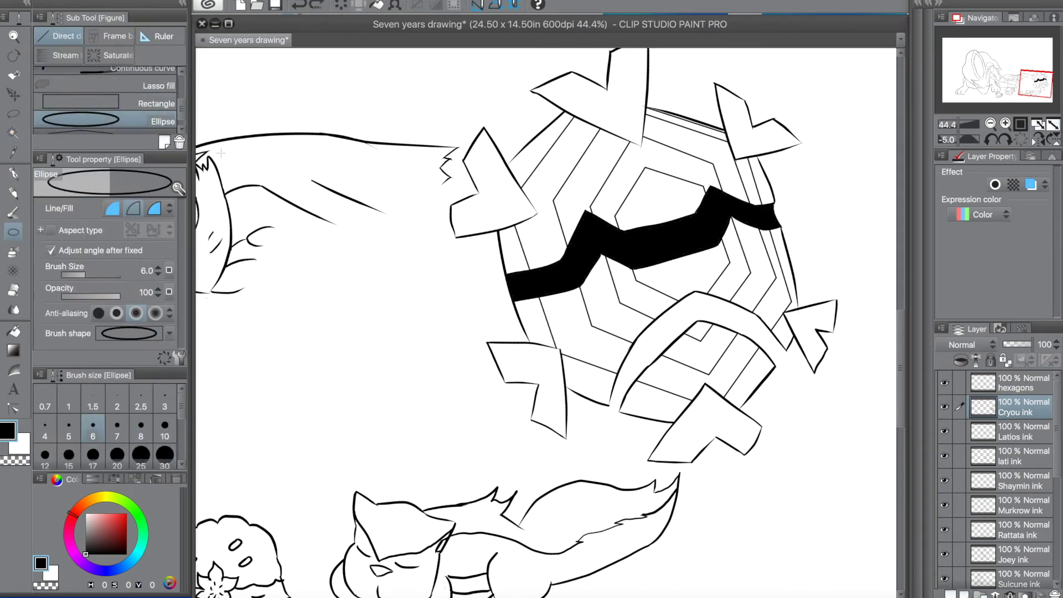
{"action": "left_click_drag", "start_coordinate": [686, 306], "coordinate": [755, 336]}
{"action": "left_click", "coordinate": [756, 335]}
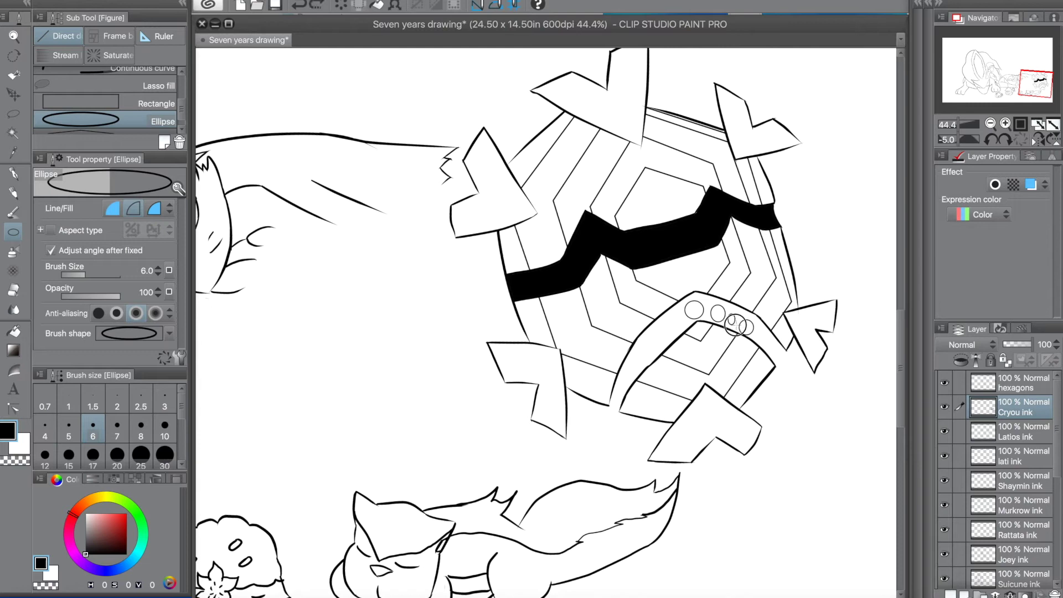
{"action": "left_click_drag", "start_coordinate": [756, 334], "coordinate": [803, 390]}
{"action": "left_click", "coordinate": [784, 366]}
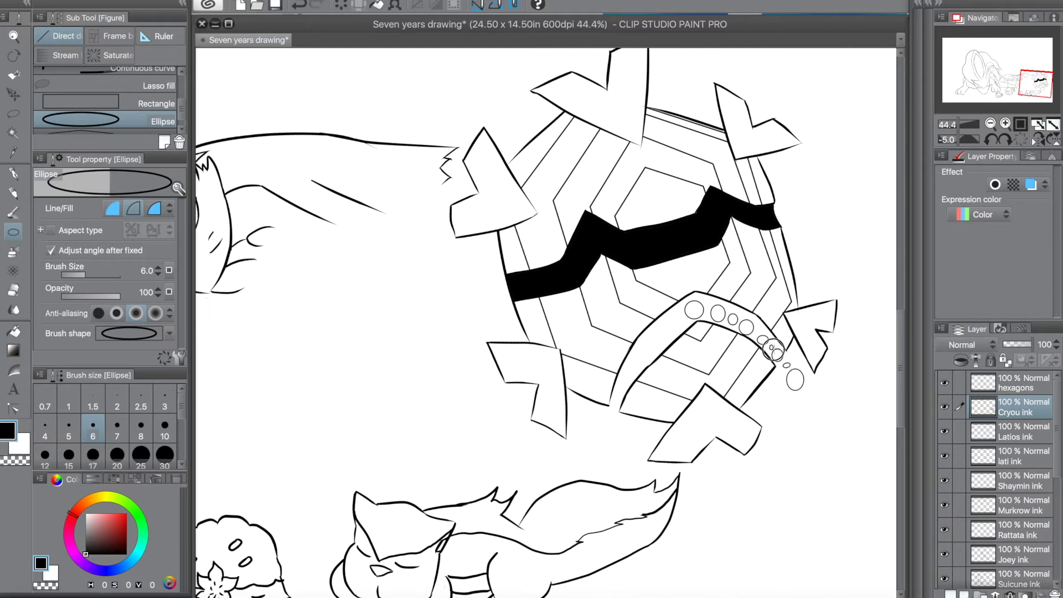
Continue the chain of circles down the arch's left side, ending with a larger circle just outside the shell.
{"action": "mouse_move", "coordinate": [677, 309]}
{"action": "left_mouse_down"}
{"action": "mouse_move", "coordinate": [690, 337]}
{"action": "mouse_move", "coordinate": [657, 332]}
{"action": "mouse_move", "coordinate": [672, 323]}
{"action": "mouse_move", "coordinate": [633, 361]}
{"action": "mouse_move", "coordinate": [650, 350]}
{"action": "mouse_move", "coordinate": [575, 466]}
{"action": "left_mouse_up"}
{"action": "left_click", "coordinate": [601, 441]}
{"action": "key", "text": "super+z"}
{"action": "left_click_drag", "start_coordinate": [612, 418], "coordinate": [596, 435]}
{"action": "left_click", "coordinate": [604, 422]}
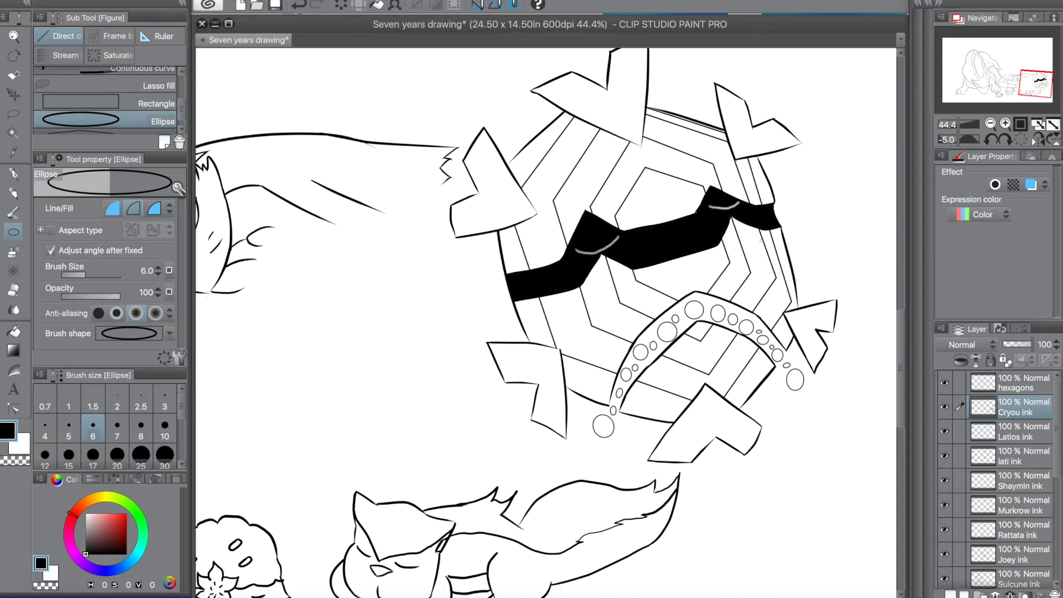
Show the sketch layer Layer 1 Copy 6 again and make it the active layer.
{"action": "scroll", "coordinate": [762, 241], "scroll_direction": "down", "scroll_amount": 5}
{"action": "left_click_drag", "start_coordinate": [902, 338], "coordinate": [906, 363]}
{"action": "left_click", "coordinate": [941, 328]}
{"action": "left_click", "coordinate": [1056, 389]}
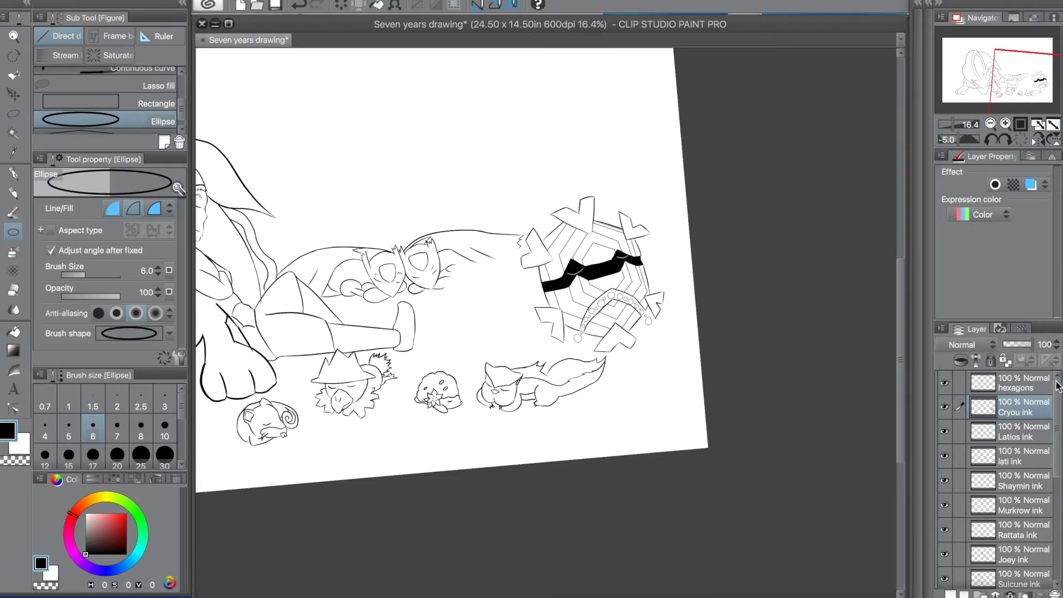
{"action": "right_click", "coordinate": [1057, 391]}
{"action": "mouse_move", "coordinate": [786, 133]}
{"action": "left_click", "coordinate": [629, 135]}
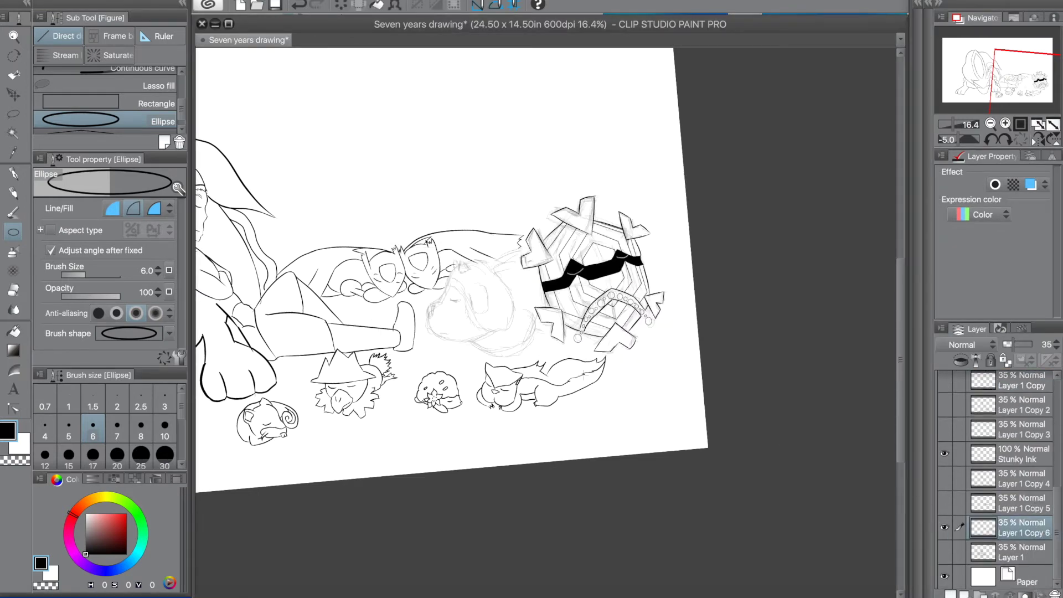
Lasso the sketch of the plated structure, cut and paste it onto its own layer, hide that layer and deselect.
{"action": "scroll", "coordinate": [580, 354], "scroll_direction": "up", "scroll_amount": 4}
{"action": "key", "text": "m"}
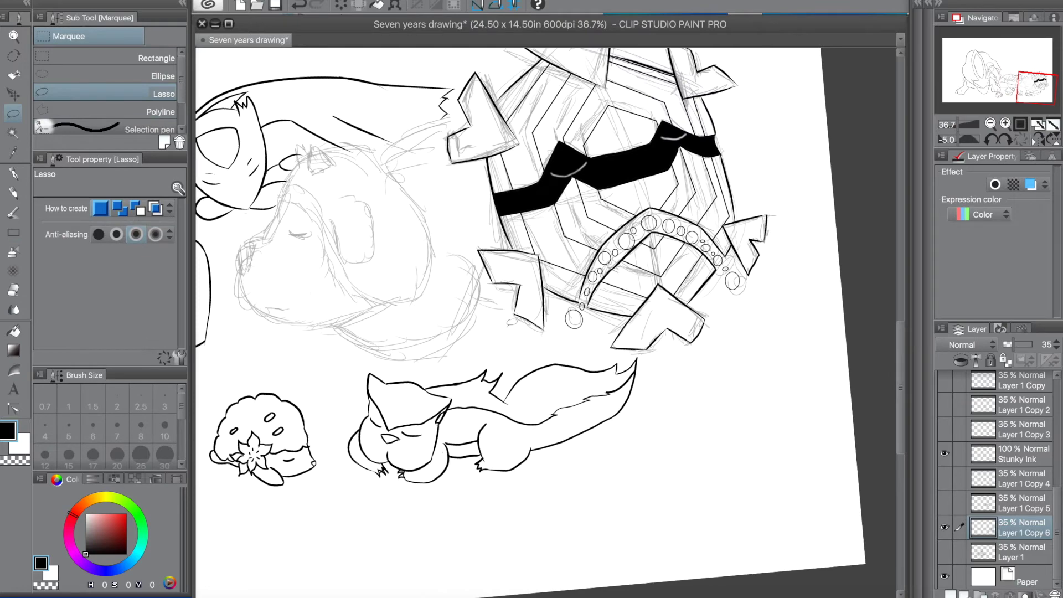
{"action": "mouse_move", "coordinate": [624, 352]}
{"action": "left_mouse_down"}
{"action": "mouse_move", "coordinate": [797, 232]}
{"action": "mouse_move", "coordinate": [489, 104]}
{"action": "left_mouse_up"}
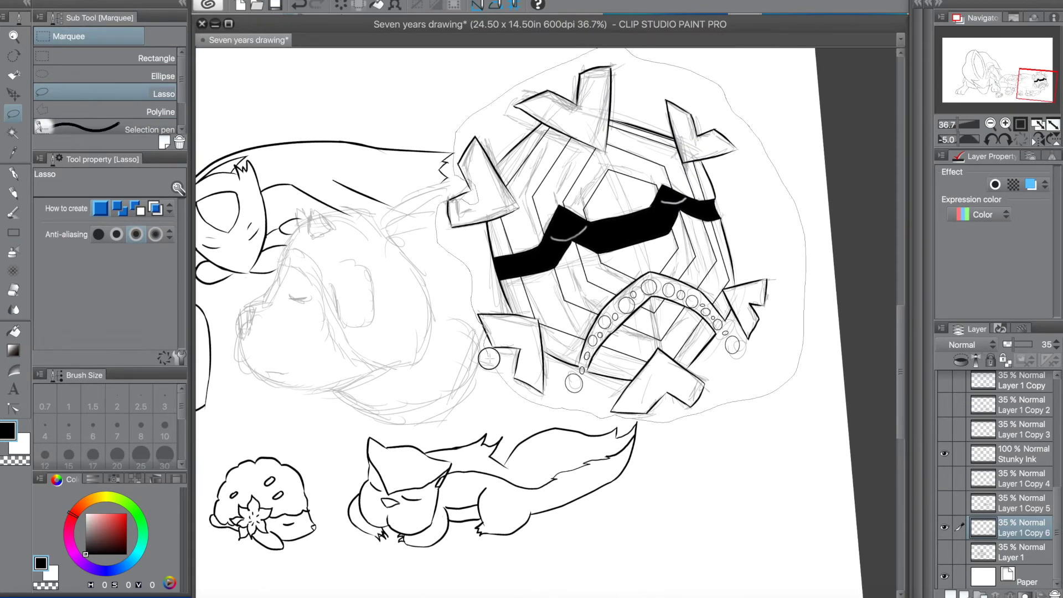
{"action": "left_click_drag", "start_coordinate": [487, 353], "coordinate": [488, 356]}
{"action": "key", "text": "super+x"}
{"action": "key", "text": "super+v"}
{"action": "left_click", "coordinate": [944, 527]}
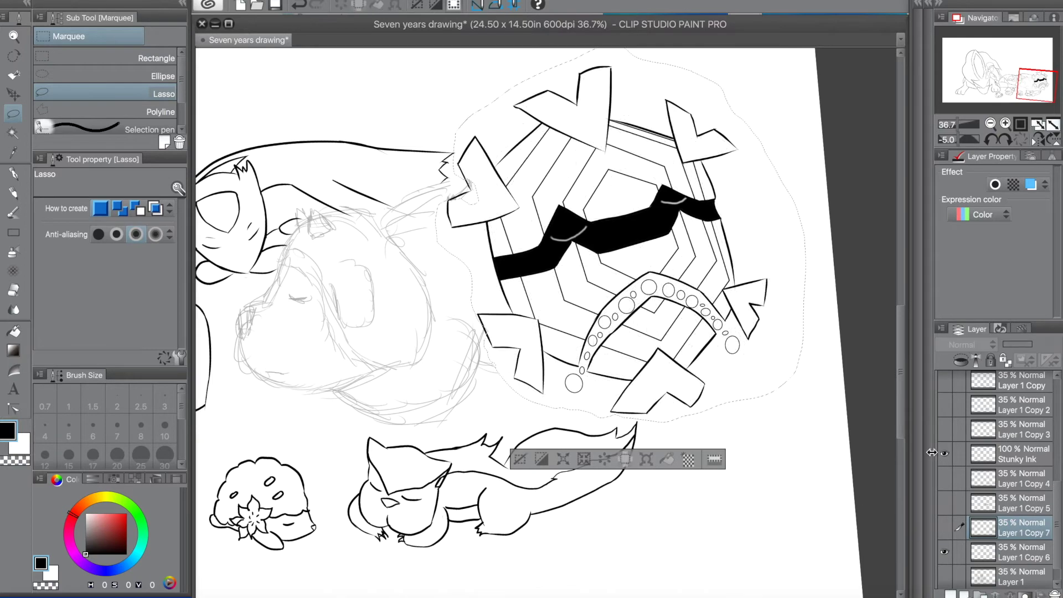
{"action": "key", "text": "super+d"}
Add a new layer named Miltank ink above the hexagons layer.
{"action": "scroll", "coordinate": [997, 545], "scroll_direction": "up", "scroll_amount": 10}
{"action": "left_click", "coordinate": [1024, 382]}
{"action": "scroll", "coordinate": [351, 250], "scroll_direction": "down", "scroll_amount": 2}
{"action": "key", "text": "minus"}
{"action": "key", "text": "minus"}
{"action": "key", "text": "minus"}
{"action": "key", "text": "minus"}
{"action": "key", "text": "minus"}
{"action": "key", "text": "minus"}
{"action": "key", "text": "minus"}
{"action": "key", "text": "minus"}
{"action": "key", "text": "minus"}
{"action": "key", "text": "minus"}
{"action": "key", "text": "minus"}
{"action": "key", "text": "minus"}
{"action": "key", "text": "minus"}
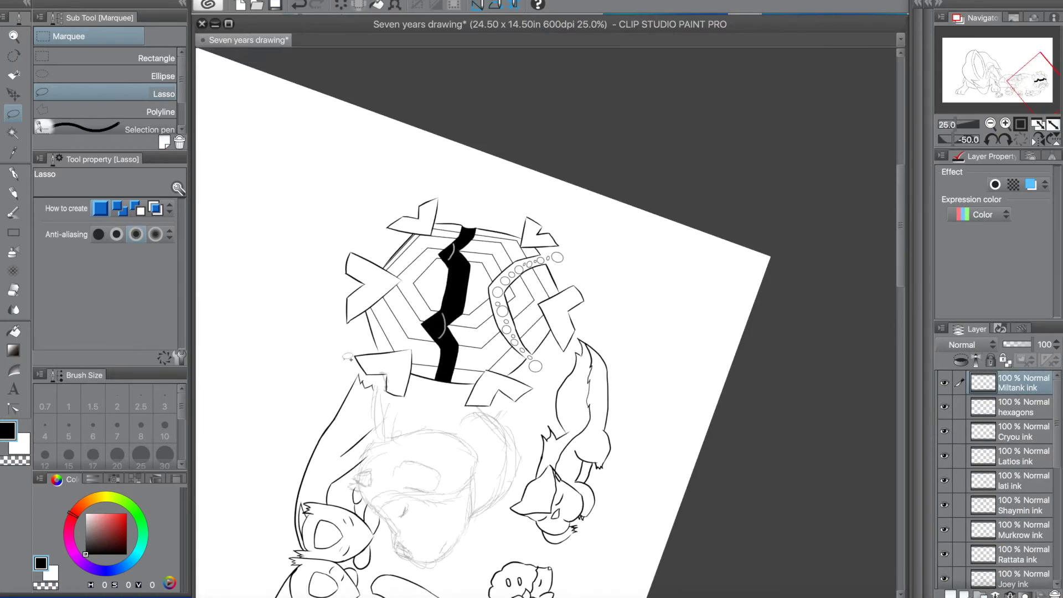
Try several long G-pen strokes along Miltank's sketched head outline and undo them.
{"action": "scroll", "coordinate": [378, 432], "scroll_direction": "up", "scroll_amount": 5}
{"action": "key", "text": "p"}
{"action": "left_click_drag", "start_coordinate": [410, 100], "coordinate": [398, 506]}
{"action": "key", "text": "super+z"}
{"action": "key", "text": "super+z"}
{"action": "mouse_move", "coordinate": [410, 102]}
{"action": "left_mouse_down"}
{"action": "mouse_move", "coordinate": [377, 450]}
{"action": "mouse_move", "coordinate": [383, 530]}
{"action": "left_mouse_up"}
{"action": "key", "text": "super+z"}
{"action": "mouse_move", "coordinate": [406, 104]}
{"action": "left_mouse_down"}
{"action": "mouse_move", "coordinate": [386, 483]}
{"action": "mouse_move", "coordinate": [370, 503]}
{"action": "left_mouse_up"}
{"action": "key", "text": "super+z"}
{"action": "left_click_drag", "start_coordinate": [360, 192], "coordinate": [361, 203]}
{"action": "key", "text": "super+x"}
{"action": "left_click", "coordinate": [532, 235]}
{"action": "left_click_drag", "start_coordinate": [901, 218], "coordinate": [902, 236]}
{"action": "left_click_drag", "start_coordinate": [368, 163], "coordinate": [255, 382]}
{"action": "key", "text": "super+z"}
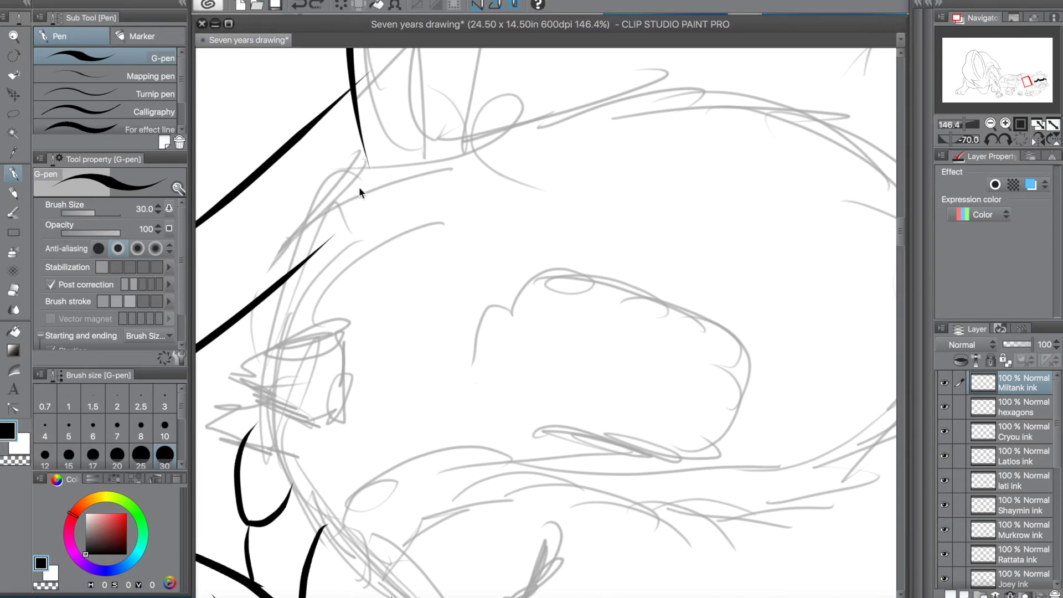
{"action": "mouse_move", "coordinate": [278, 343]}
{"action": "left_mouse_down"}
{"action": "mouse_move", "coordinate": [361, 191]}
{"action": "mouse_move", "coordinate": [292, 372]}
{"action": "left_mouse_up"}
{"action": "key", "text": "super+x"}
{"action": "left_click", "coordinate": [533, 235]}
{"action": "key", "text": "super+z"}
{"action": "key", "text": "super+z"}
Ink the upper edge of Miltank's head as a curve starting at the end of the neighbouring inked line.
{"action": "left_click_drag", "start_coordinate": [367, 166], "coordinate": [283, 358]}
{"action": "key", "text": "ctrl+z"}
{"action": "key", "text": "ctrl+z"}
{"action": "mouse_move", "coordinate": [368, 165]}
{"action": "left_mouse_down"}
{"action": "mouse_move", "coordinate": [276, 346]}
{"action": "mouse_move", "coordinate": [368, 336]}
{"action": "left_mouse_up"}
{"action": "key", "text": "super+z"}
Ink the nearer horn on Miltank's head as a pointed teardrop with a rounded base, redoing uneven strokes.
{"action": "scroll", "coordinate": [362, 336], "scroll_direction": "down", "scroll_amount": 2}
{"action": "key", "text": "asciicircum"}
{"action": "key", "text": "asciicircum"}
{"action": "key", "text": "asciicircum"}
{"action": "key", "text": "asciicircum"}
{"action": "key", "text": "asciicircum"}
{"action": "key", "text": "asciicircum"}
{"action": "key", "text": "asciicircum"}
{"action": "key", "text": "asciicircum"}
{"action": "key", "text": "asciicircum"}
{"action": "key", "text": "asciicircum"}
{"action": "key", "text": "asciicircum"}
{"action": "key", "text": "asciicircum"}
{"action": "key", "text": "asciicircum"}
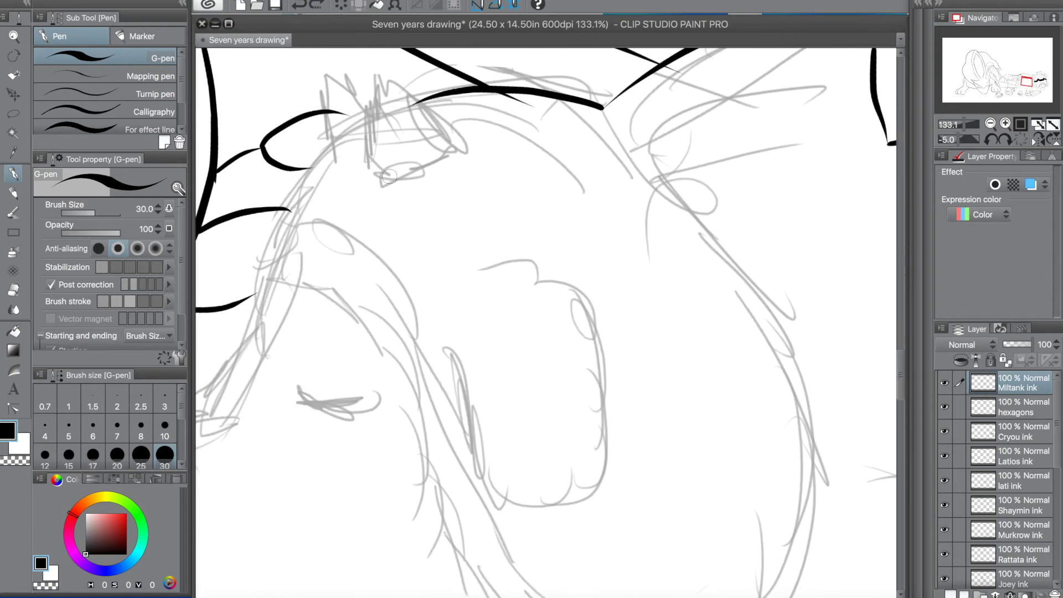
{"action": "scroll", "coordinate": [410, 110], "scroll_direction": "up", "scroll_amount": 7}
{"action": "left_click_drag", "start_coordinate": [399, 80], "coordinate": [553, 211]}
{"action": "key", "text": "ctrl+z"}
{"action": "mouse_move", "coordinate": [394, 78]}
{"action": "left_mouse_down"}
{"action": "mouse_move", "coordinate": [531, 178]}
{"action": "mouse_move", "coordinate": [486, 257]}
{"action": "mouse_move", "coordinate": [508, 247]}
{"action": "left_mouse_up"}
{"action": "left_click_drag", "start_coordinate": [518, 161], "coordinate": [507, 250]}
{"action": "key", "text": "ctrl+z"}
{"action": "key", "text": "ctrl+z"}
{"action": "mouse_move", "coordinate": [519, 162]}
{"action": "left_mouse_down"}
{"action": "mouse_move", "coordinate": [494, 237]}
{"action": "mouse_move", "coordinate": [505, 254]}
{"action": "mouse_move", "coordinate": [530, 201]}
{"action": "left_mouse_up"}
{"action": "key", "text": "ctrl+z"}
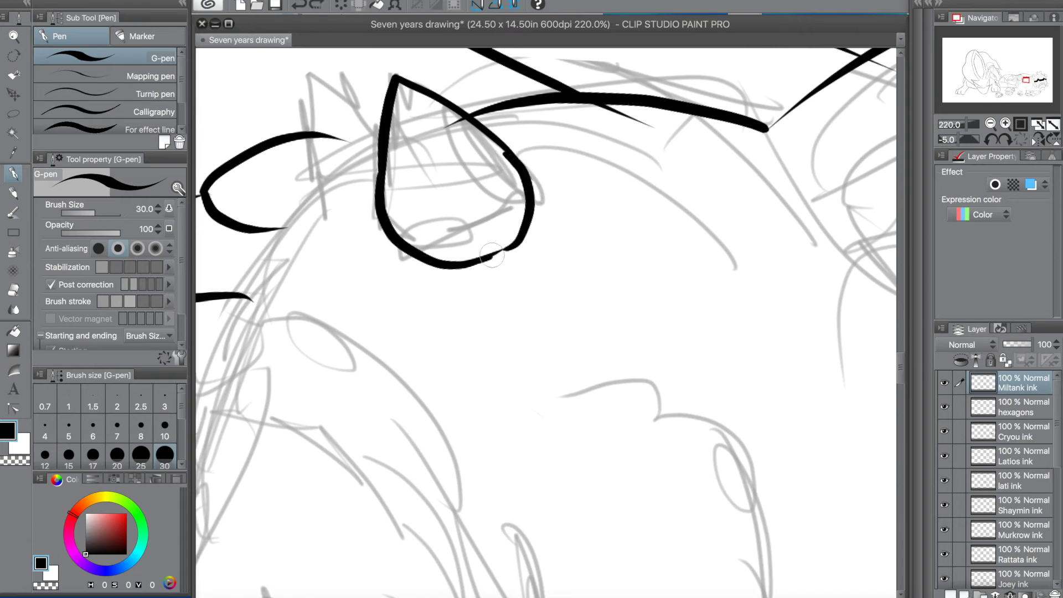
Ink the far horn as a small pointed triangle beside the rounded one.
{"action": "mouse_move", "coordinate": [310, 191]}
{"action": "left_mouse_down"}
{"action": "mouse_move", "coordinate": [328, 84]}
{"action": "mouse_move", "coordinate": [381, 113]}
{"action": "left_mouse_up"}
{"action": "left_click_drag", "start_coordinate": [309, 203], "coordinate": [394, 128]}
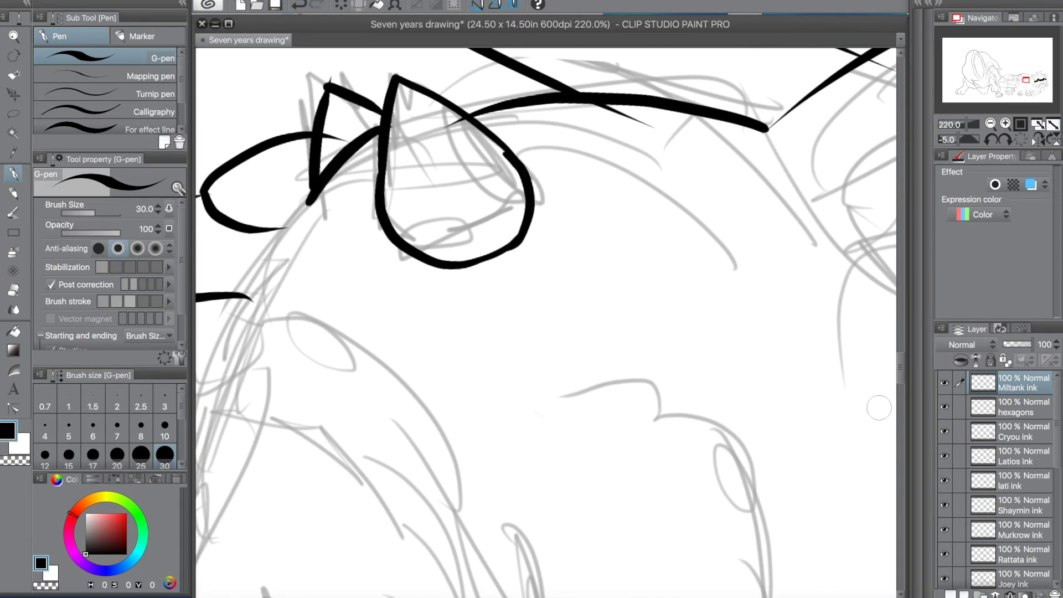
{"action": "left_click_drag", "start_coordinate": [762, 597], "coordinate": [743, 597]}
Ink Miltank's forehead and the bridge of the snout as a flowing line down to the nose.
{"action": "left_click_drag", "start_coordinate": [588, 207], "coordinate": [489, 491]}
{"action": "left_click_drag", "start_coordinate": [900, 367], "coordinate": [901, 389]}
{"action": "mouse_move", "coordinate": [490, 83]}
{"action": "left_mouse_down"}
{"action": "mouse_move", "coordinate": [423, 267]}
{"action": "mouse_move", "coordinate": [224, 523]}
{"action": "left_mouse_up"}
{"action": "key", "text": "super+z"}
{"action": "left_click_drag", "start_coordinate": [453, 222], "coordinate": [221, 497]}
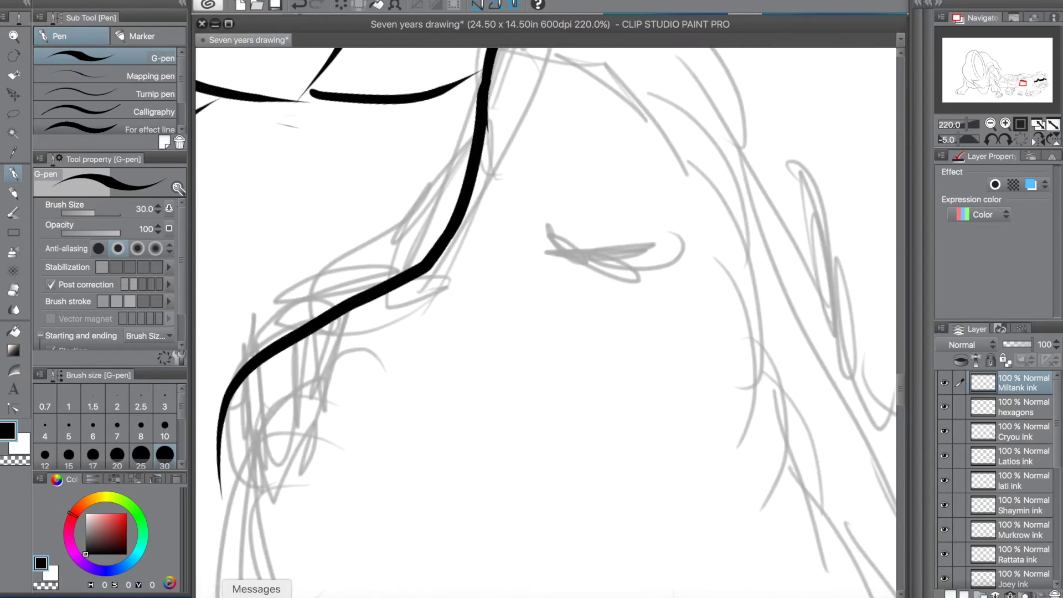
Ink the rounded front of the snout, the chin curve below it and the line closing off the nose.
{"action": "left_click_drag", "start_coordinate": [901, 391], "coordinate": [900, 402]}
{"action": "left_click_drag", "start_coordinate": [221, 245], "coordinate": [246, 362]}
{"action": "key", "text": "super+z"}
{"action": "mouse_move", "coordinate": [225, 215]}
{"action": "left_mouse_down"}
{"action": "mouse_move", "coordinate": [253, 359]}
{"action": "mouse_move", "coordinate": [271, 371]}
{"action": "mouse_move", "coordinate": [334, 492]}
{"action": "left_mouse_up"}
{"action": "key", "text": "super+z"}
{"action": "left_click_drag", "start_coordinate": [267, 372], "coordinate": [403, 563]}
{"action": "left_click_drag", "start_coordinate": [347, 127], "coordinate": [263, 357]}
{"action": "key", "text": "ctrl+z"}
{"action": "key", "text": "ctrl+z"}
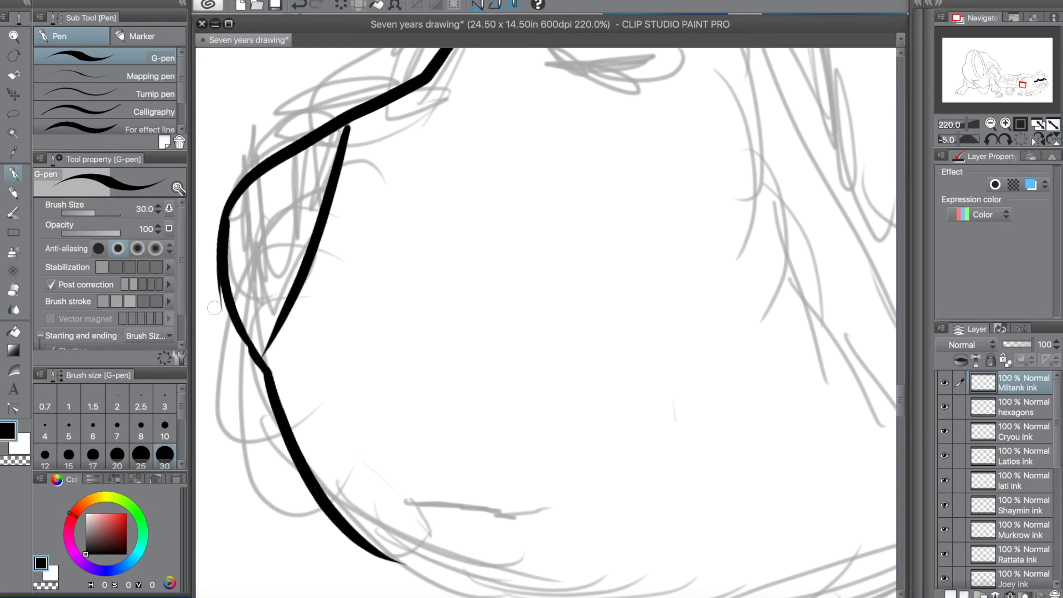
Ink Miltank's long jaw line between the neck and the chin in one smooth curve, redoing earlier tries.
{"action": "scroll", "coordinate": [210, 310], "scroll_direction": "down", "scroll_amount": 10}
{"action": "key", "text": "minus"}
{"action": "key", "text": "minus"}
{"action": "key", "text": "minus"}
{"action": "key", "text": "minus"}
{"action": "key", "text": "minus"}
{"action": "key", "text": "minus"}
{"action": "key", "text": "minus"}
{"action": "key", "text": "minus"}
{"action": "key", "text": "minus"}
{"action": "key", "text": "minus"}
{"action": "key", "text": "minus"}
{"action": "key", "text": "minus"}
{"action": "key", "text": "minus"}
{"action": "key", "text": "minus"}
{"action": "key", "text": "minus"}
{"action": "key", "text": "minus"}
{"action": "key", "text": "minus"}
{"action": "key", "text": "minus"}
{"action": "key", "text": "minus"}
{"action": "key", "text": "minus"}
{"action": "scroll", "coordinate": [746, 115], "scroll_direction": "down", "scroll_amount": 5}
{"action": "scroll", "coordinate": [739, 91], "scroll_direction": "up", "scroll_amount": 5}
{"action": "key", "text": "ctrl+z"}
{"action": "mouse_move", "coordinate": [631, 73]}
{"action": "left_mouse_down"}
{"action": "mouse_move", "coordinate": [708, 481]}
{"action": "mouse_move", "coordinate": [728, 362]}
{"action": "left_mouse_up"}
{"action": "key", "text": "ctrl+z"}
{"action": "left_click_drag", "start_coordinate": [621, 60], "coordinate": [731, 426]}
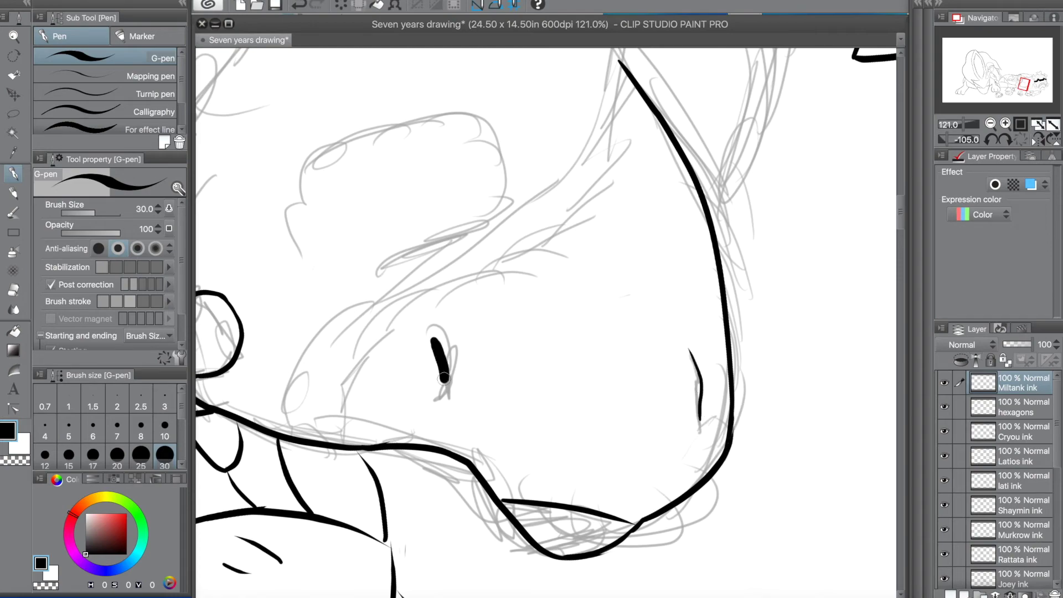
Ink the curved edge of Miltank's face from forehead to back of the jaw, and the ear's front edge, redoing rough tries.
{"action": "mouse_move", "coordinate": [305, 175]}
{"action": "left_mouse_down"}
{"action": "mouse_move", "coordinate": [416, 113]}
{"action": "mouse_move", "coordinate": [506, 197]}
{"action": "left_mouse_up"}
{"action": "key", "text": "ctrl+z"}
{"action": "mouse_move", "coordinate": [430, 169]}
{"action": "left_mouse_down"}
{"action": "mouse_move", "coordinate": [392, 243]}
{"action": "mouse_move", "coordinate": [513, 380]}
{"action": "left_mouse_up"}
{"action": "scroll", "coordinate": [513, 380], "scroll_direction": "down", "scroll_amount": 11}
{"action": "scroll", "coordinate": [532, 327], "scroll_direction": "down", "scroll_amount": 4}
{"action": "scroll", "coordinate": [589, 147], "scroll_direction": "up", "scroll_amount": 2}
{"action": "mouse_move", "coordinate": [492, 180]}
{"action": "left_mouse_down"}
{"action": "mouse_move", "coordinate": [591, 302]}
{"action": "mouse_move", "coordinate": [607, 480]}
{"action": "mouse_move", "coordinate": [685, 484]}
{"action": "mouse_move", "coordinate": [644, 435]}
{"action": "mouse_move", "coordinate": [609, 349]}
{"action": "mouse_move", "coordinate": [707, 481]}
{"action": "left_mouse_up"}
{"action": "key", "text": "ctrl+z"}
{"action": "key", "text": "ctrl+z"}
{"action": "key", "text": "ctrl+z"}
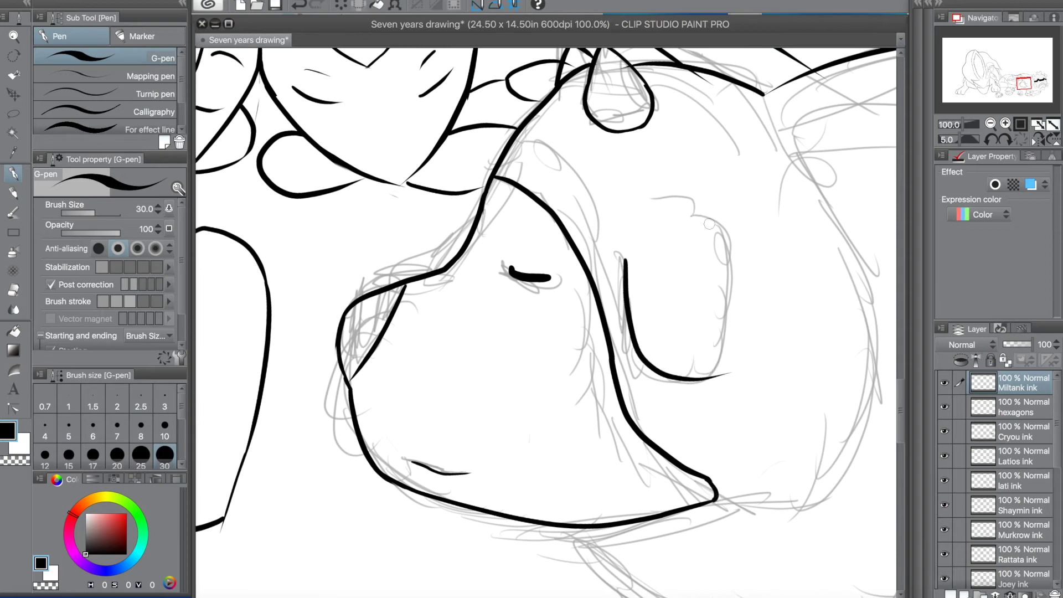
Close Miltank's drooping ear into a U shape and ink the rounded back of the head down to the jaw.
{"action": "left_click_drag", "start_coordinate": [625, 256], "coordinate": [742, 250]}
{"action": "mouse_move", "coordinate": [765, 94]}
{"action": "left_mouse_down"}
{"action": "mouse_move", "coordinate": [732, 471]}
{"action": "mouse_move", "coordinate": [862, 321]}
{"action": "mouse_move", "coordinate": [757, 503]}
{"action": "mouse_move", "coordinate": [854, 282]}
{"action": "mouse_move", "coordinate": [738, 508]}
{"action": "mouse_move", "coordinate": [783, 512]}
{"action": "mouse_move", "coordinate": [771, 127]}
{"action": "mouse_move", "coordinate": [717, 498]}
{"action": "left_mouse_up"}
{"action": "key", "text": "ctrl+z"}
{"action": "key", "text": "ctrl+z"}
{"action": "key", "text": "ctrl+z"}
{"action": "key", "text": "ctrl+z"}
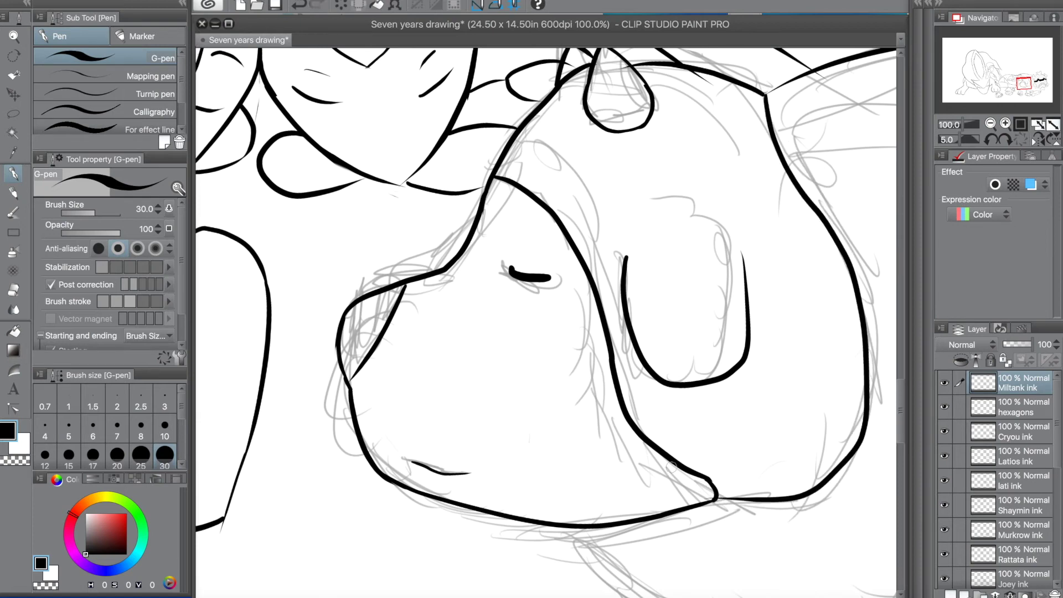
Ink Miltank's rounded body curve below the head, from under the chin up to the neighbouring hexagonal Pokémon's spike, redoing failed strokes.
{"action": "left_click_drag", "start_coordinate": [901, 411], "coordinate": [900, 433]}
{"action": "left_click_drag", "start_coordinate": [562, 336], "coordinate": [806, 474]}
{"action": "left_click_drag", "start_coordinate": [706, 597], "coordinate": [754, 596]}
{"action": "left_click_drag", "start_coordinate": [648, 262], "coordinate": [449, 443]}
{"action": "key", "text": "ctrl+z"}
{"action": "key", "text": "ctrl+z"}
{"action": "left_click_drag", "start_coordinate": [650, 262], "coordinate": [466, 484]}
{"action": "key", "text": "ctrl+z"}
{"action": "key", "text": "ctrl+z"}
{"action": "mouse_move", "coordinate": [645, 262]}
{"action": "left_mouse_down"}
{"action": "mouse_move", "coordinate": [454, 463]}
{"action": "mouse_move", "coordinate": [442, 460]}
{"action": "mouse_move", "coordinate": [453, 505]}
{"action": "mouse_move", "coordinate": [437, 475]}
{"action": "left_mouse_up"}
{"action": "key", "text": "ctrl+z"}
{"action": "key", "text": "ctrl+z"}
{"action": "key", "text": "ctrl+z"}
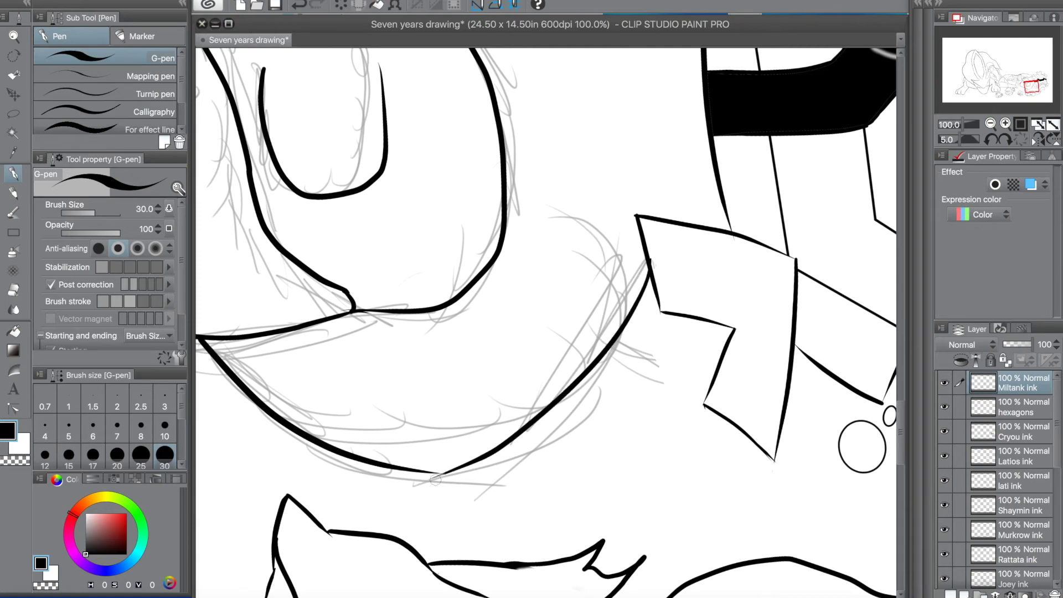
Hide the remaining Miltank sketch and check the whole drawing with only the inked lines showing.
{"action": "scroll", "coordinate": [479, 470], "scroll_direction": "down", "scroll_amount": 10}
{"action": "scroll", "coordinate": [590, 408], "scroll_direction": "up", "scroll_amount": 5}
{"action": "scroll", "coordinate": [870, 368], "scroll_direction": "down", "scroll_amount": 4}
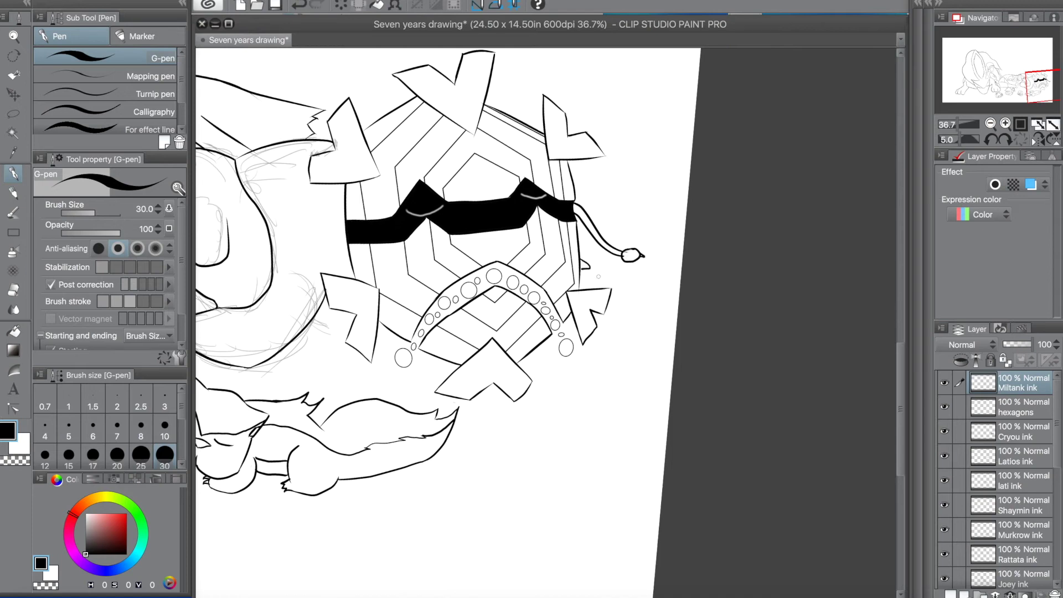
{"action": "scroll", "coordinate": [597, 276], "scroll_direction": "down", "scroll_amount": 5}
{"action": "key", "text": "super+z"}
{"action": "scroll", "coordinate": [597, 276], "scroll_direction": "down", "scroll_amount": 2}
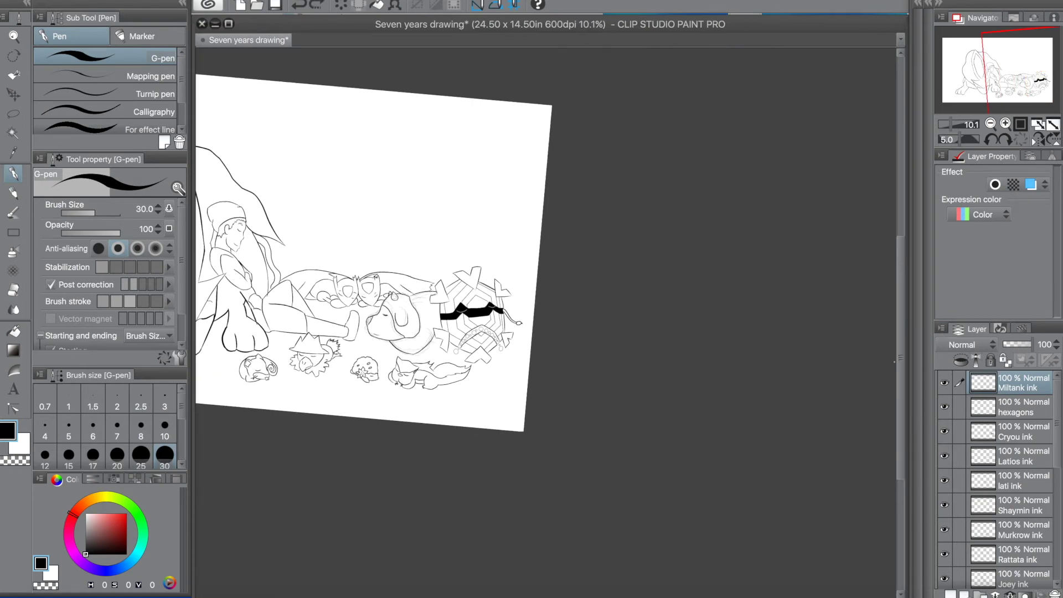
{"action": "scroll", "coordinate": [979, 536], "scroll_direction": "down", "scroll_amount": 5}
{"action": "scroll", "coordinate": [234, 332], "scroll_direction": "down", "scroll_amount": 3}
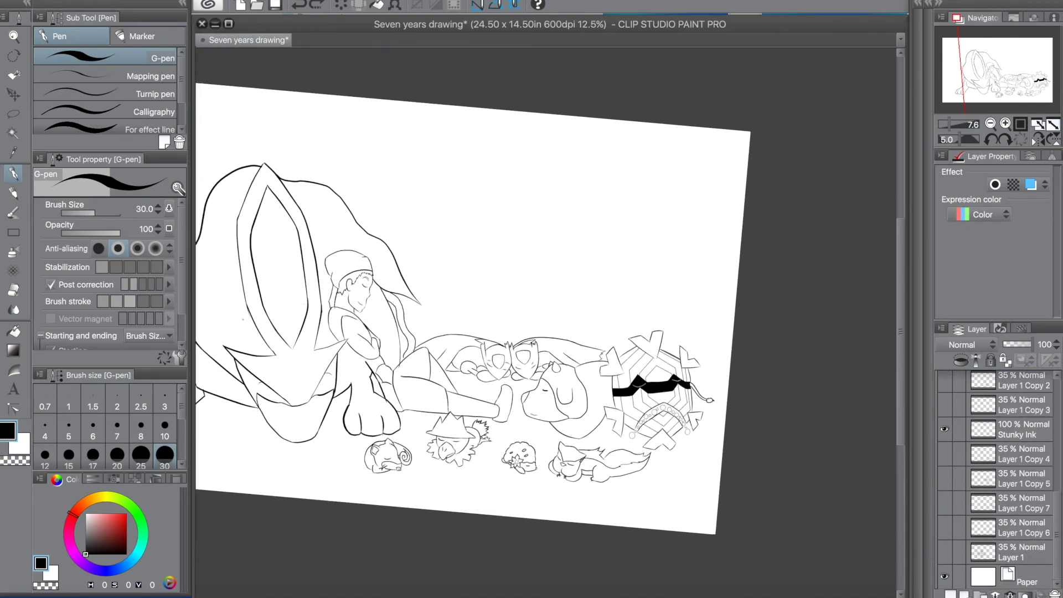
{"action": "scroll", "coordinate": [235, 333], "scroll_direction": "up", "scroll_amount": 4}
{"action": "scroll", "coordinate": [372, 339], "scroll_direction": "down", "scroll_amount": 2}
{"action": "scroll", "coordinate": [765, 351], "scroll_direction": "up", "scroll_amount": 7}
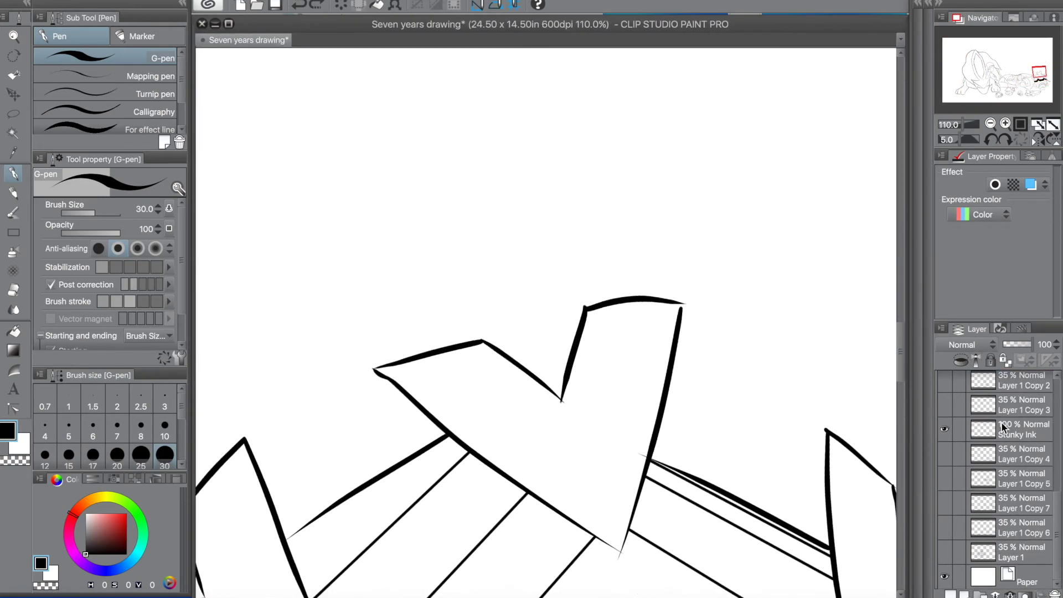
Close the small corner gap in the outline of the hexagonal Pokémon's uppermost spike on the Cryou ink layer.
{"action": "scroll", "coordinate": [1011, 415], "scroll_direction": "up", "scroll_amount": 6}
{"action": "left_click", "coordinate": [1014, 433]}
{"action": "left_click_drag", "start_coordinate": [683, 304], "coordinate": [678, 333]}
{"action": "scroll", "coordinate": [902, 338], "scroll_direction": "down", "scroll_amount": 7}
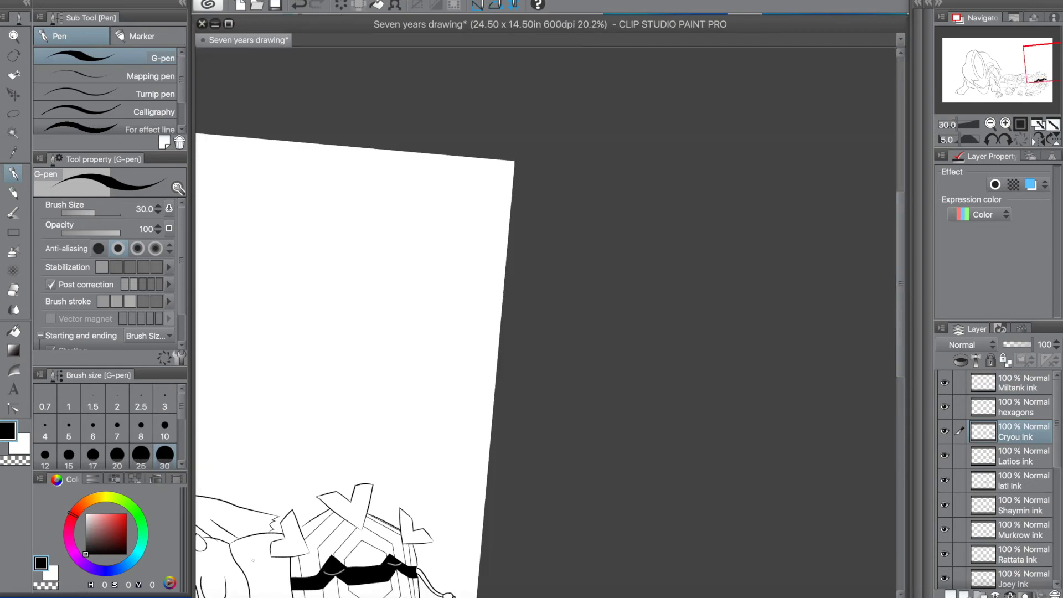
Select the enclosed regions of Suicune's body, mane and crest and the man's torso with Auto select for referred layers.
{"action": "left_click_drag", "start_coordinate": [902, 339], "coordinate": [902, 439]}
{"action": "left_click_drag", "start_coordinate": [807, 597], "coordinate": [609, 597]}
{"action": "scroll", "coordinate": [608, 597], "scroll_direction": "down", "scroll_amount": 2}
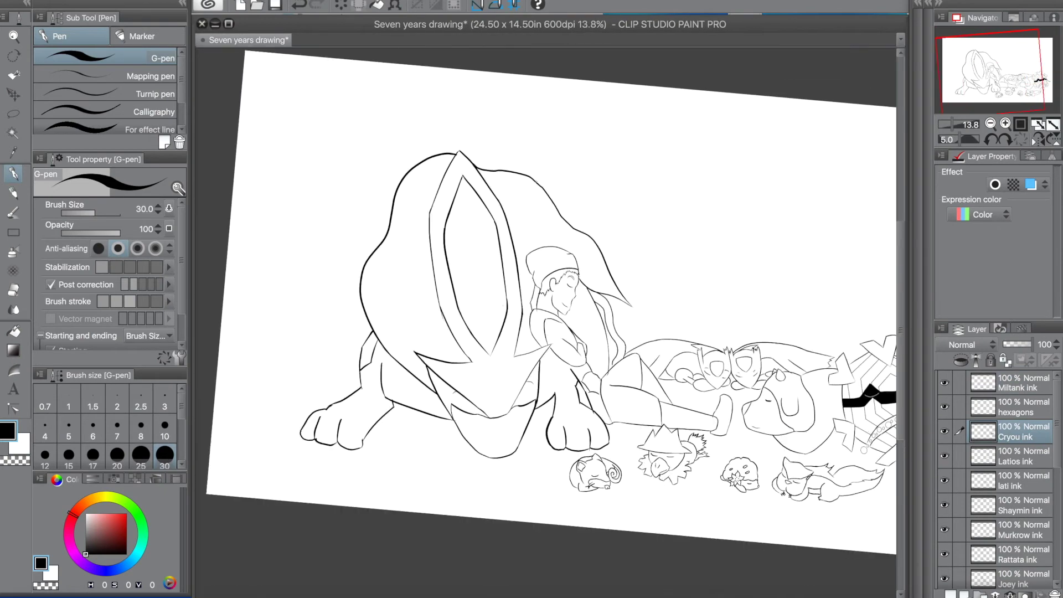
{"action": "key", "text": "w"}
{"action": "left_click", "coordinate": [368, 401]}
{"action": "left_click", "coordinate": [401, 310]}
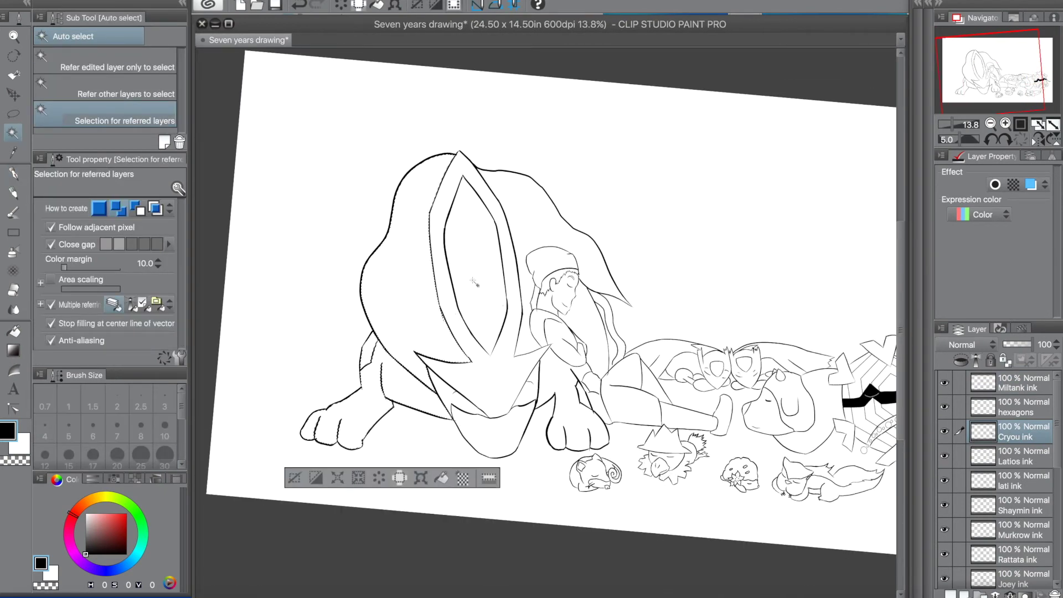
{"action": "left_click", "coordinate": [467, 296]}
{"action": "left_click", "coordinate": [480, 381]}
{"action": "left_click", "coordinate": [572, 315], "text": "shift"}
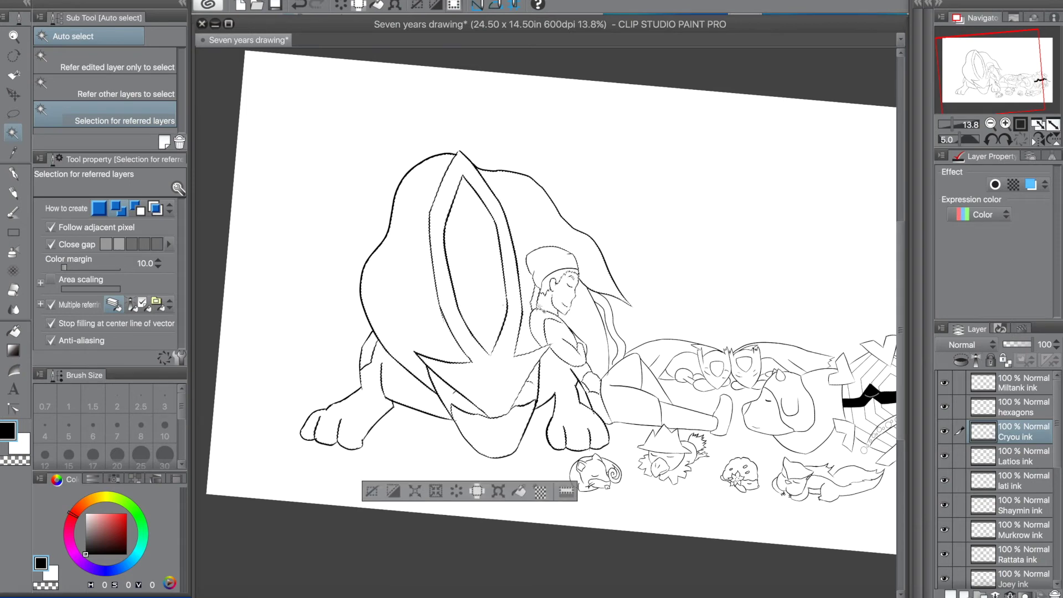
Add the mane behind the man, his trousers, leg and shoe, and Murkrow's regions to the selection.
{"action": "left_click", "coordinate": [613, 328]}
{"action": "left_click", "coordinate": [631, 403]}
{"action": "left_click", "coordinate": [686, 416]}
{"action": "left_click", "coordinate": [723, 416]}
{"action": "left_click", "coordinate": [675, 475], "text": "shift"}
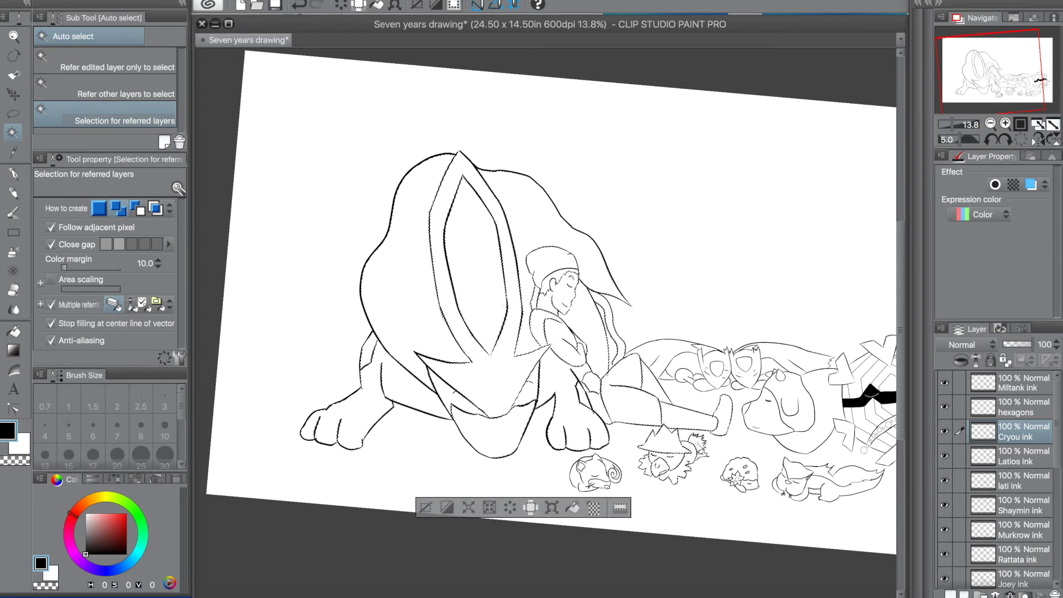
Add the regions of Rattata, Shaymin, Stunky, the Lati pair, Miltank and the hexagonal Pokémon to the selection.
{"action": "scroll", "coordinate": [606, 477], "scroll_direction": "up", "scroll_amount": 5}
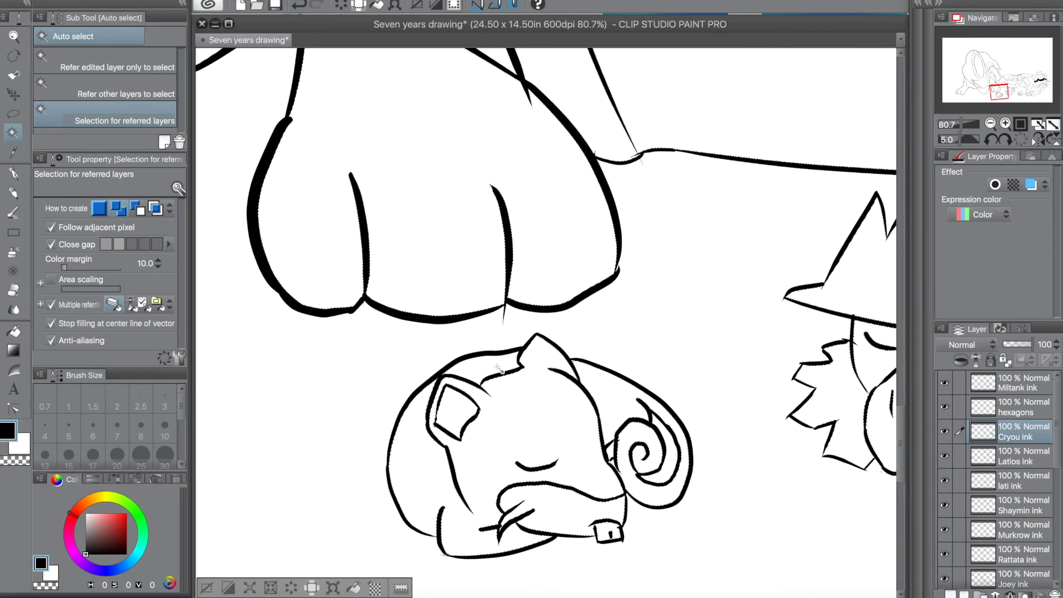
{"action": "scroll", "coordinate": [591, 442], "scroll_direction": "down", "scroll_amount": 3}
{"action": "scroll", "coordinate": [620, 440], "scroll_direction": "down", "scroll_amount": 3}
{"action": "left_click_drag", "start_coordinate": [810, 464], "coordinate": [609, 459]}
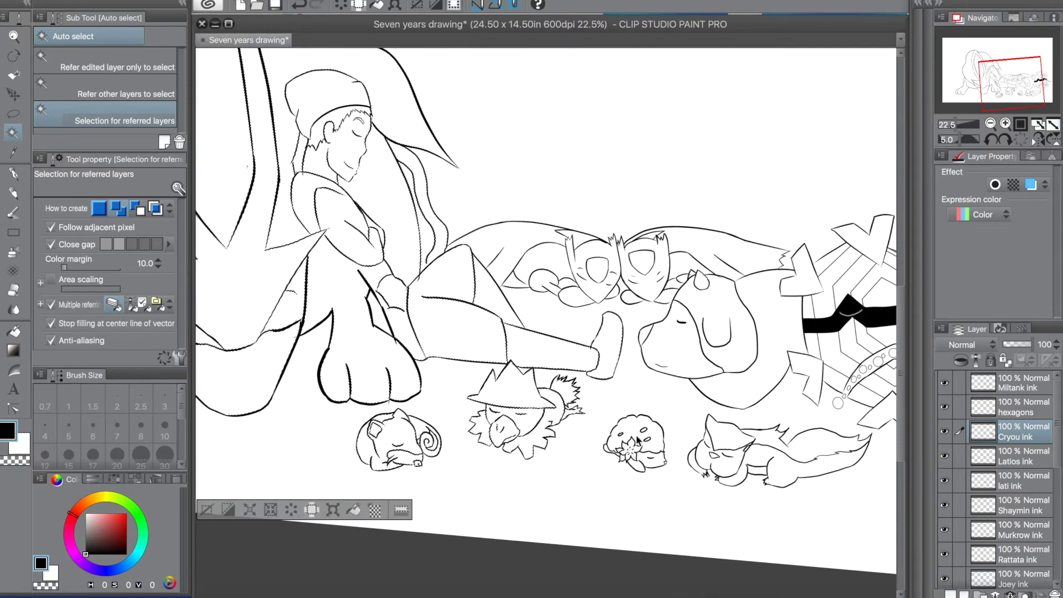
{"action": "scroll", "coordinate": [610, 458], "scroll_direction": "up", "scroll_amount": 5}
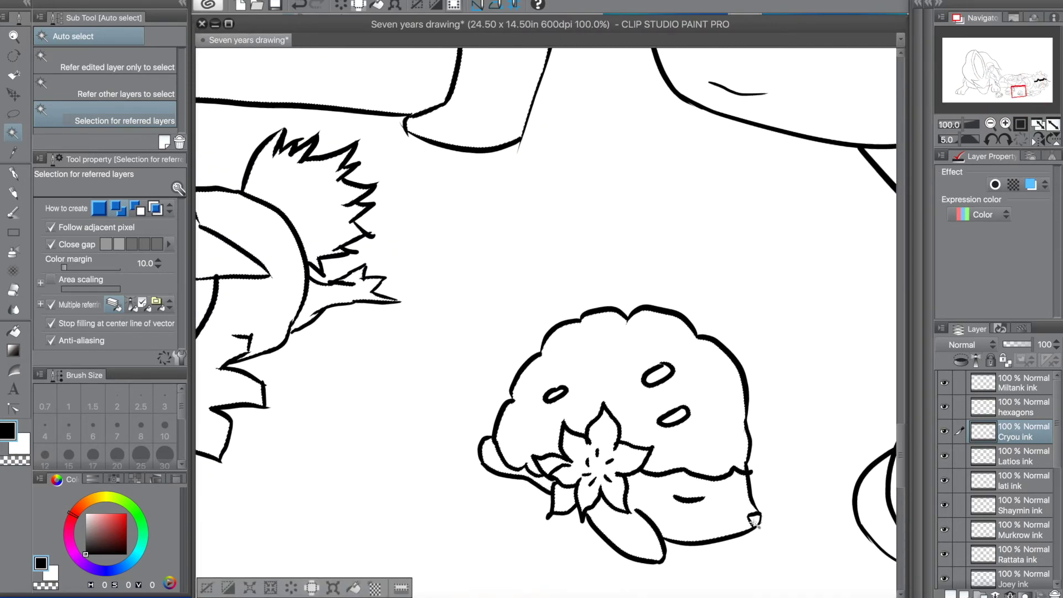
{"action": "scroll", "coordinate": [754, 521], "scroll_direction": "right", "scroll_amount": 5}
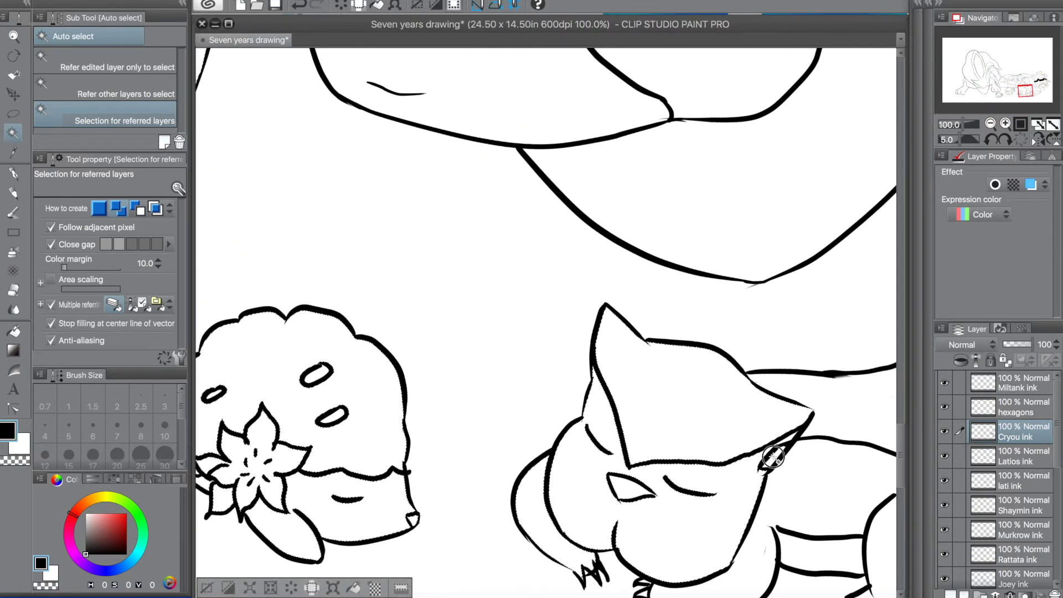
{"action": "scroll", "coordinate": [815, 555], "scroll_direction": "down", "scroll_amount": 5}
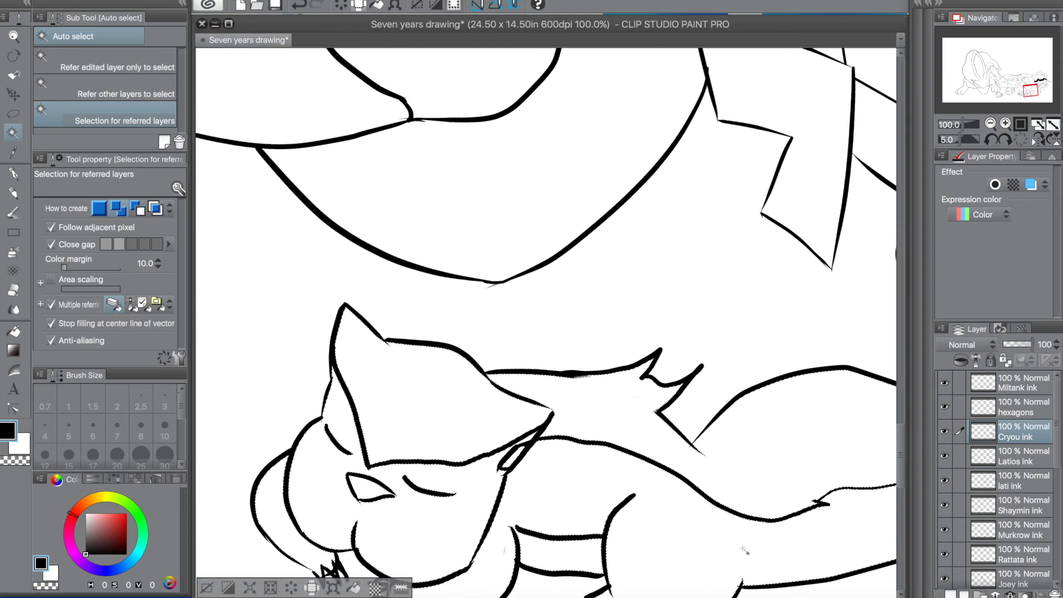
{"action": "scroll", "coordinate": [784, 512], "scroll_direction": "down", "scroll_amount": 1}
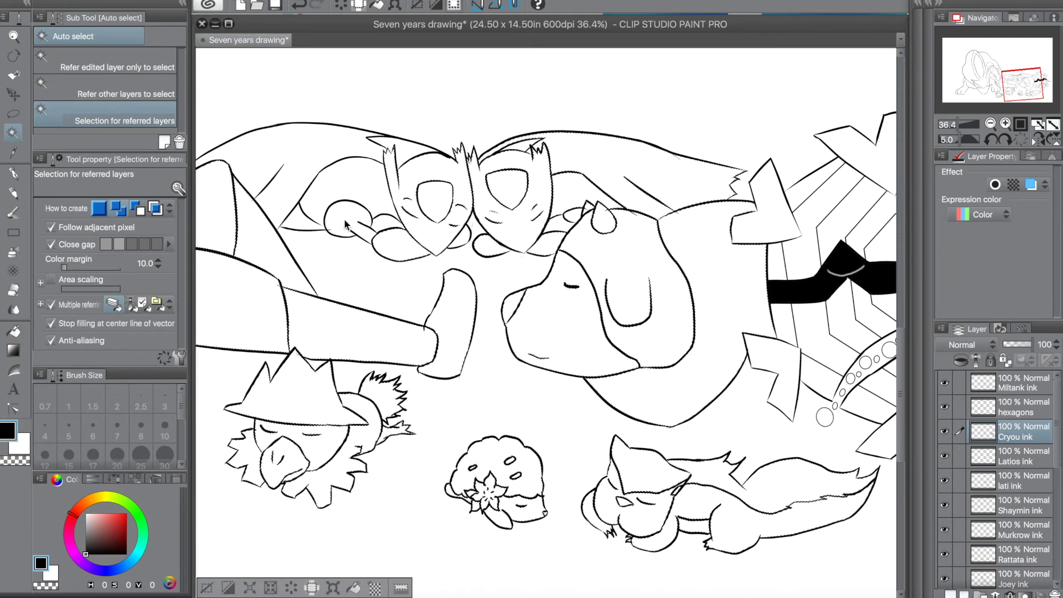
{"action": "scroll", "coordinate": [700, 472], "scroll_direction": "down", "scroll_amount": 2}
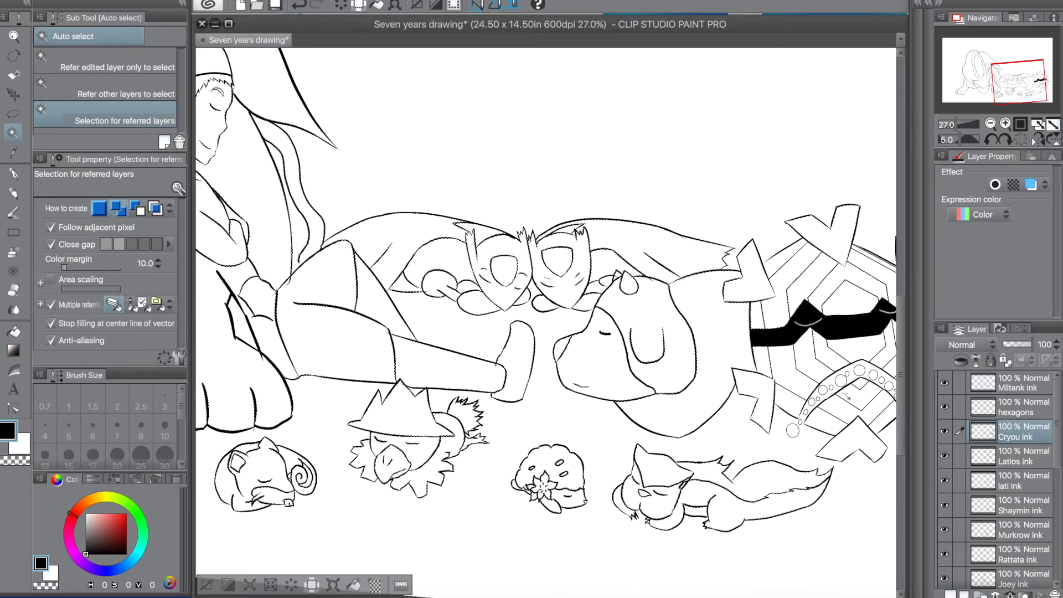
{"action": "scroll", "coordinate": [709, 476], "scroll_direction": "right", "scroll_amount": 4}
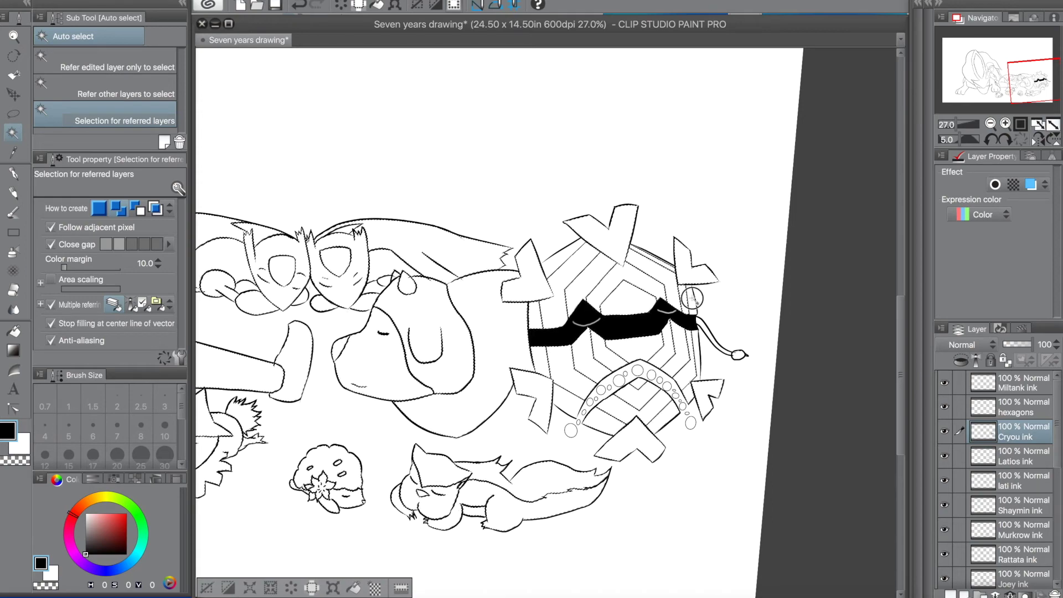
{"action": "scroll", "coordinate": [558, 439], "scroll_direction": "down", "scroll_amount": 3}
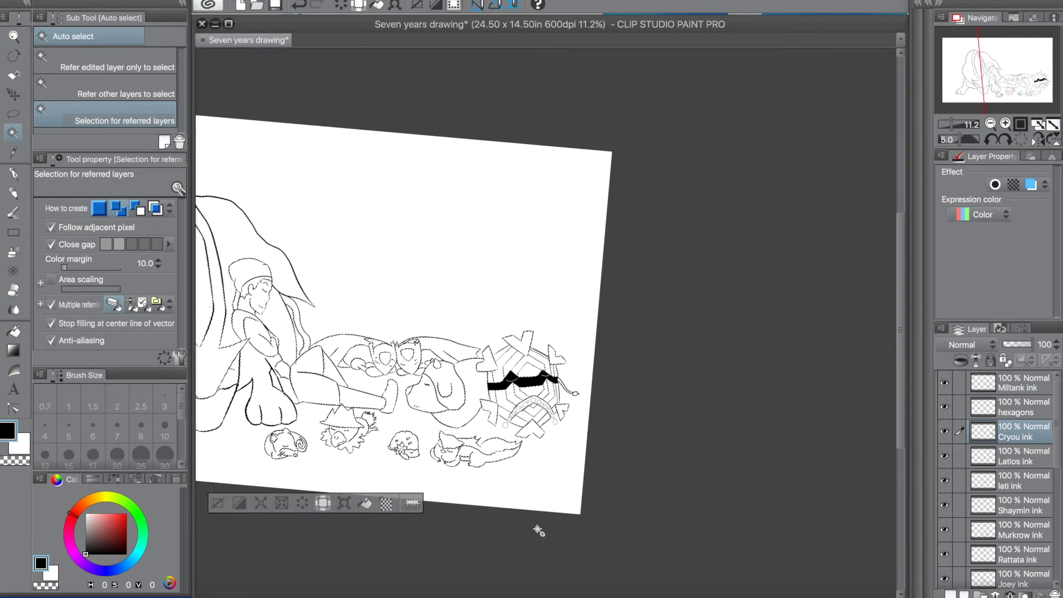
Fill the selected characters with gray of value 76, including missed areas such as the man's cap and hair.
{"action": "left_click", "coordinate": [365, 505]}
{"action": "scroll", "coordinate": [247, 276], "scroll_direction": "up", "scroll_amount": 4}
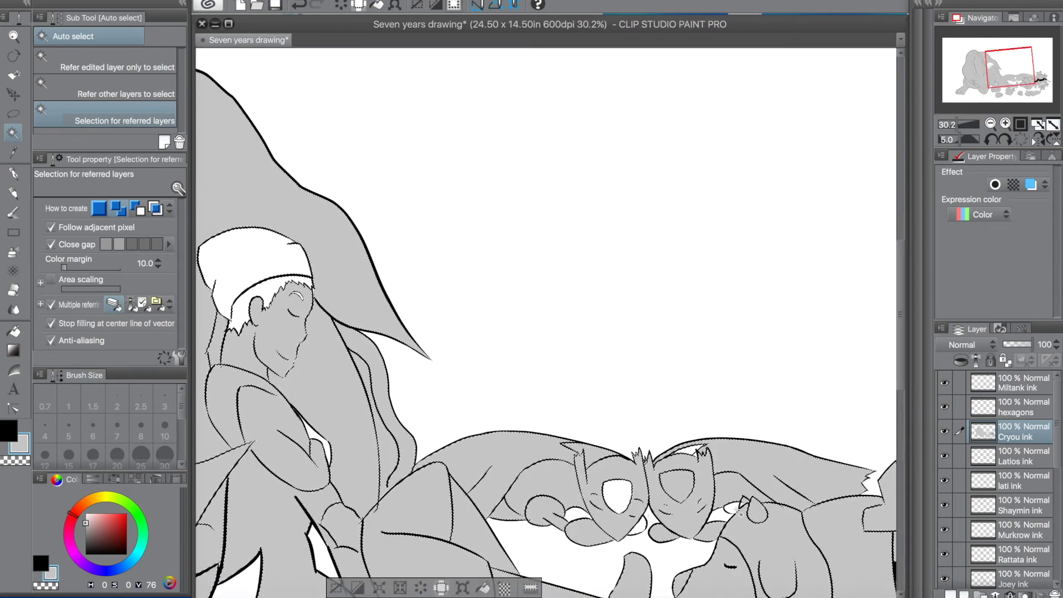
{"action": "scroll", "coordinate": [659, 502], "scroll_direction": "up", "scroll_amount": 8}
{"action": "scroll", "coordinate": [361, 587], "scroll_direction": "down", "scroll_amount": 10}
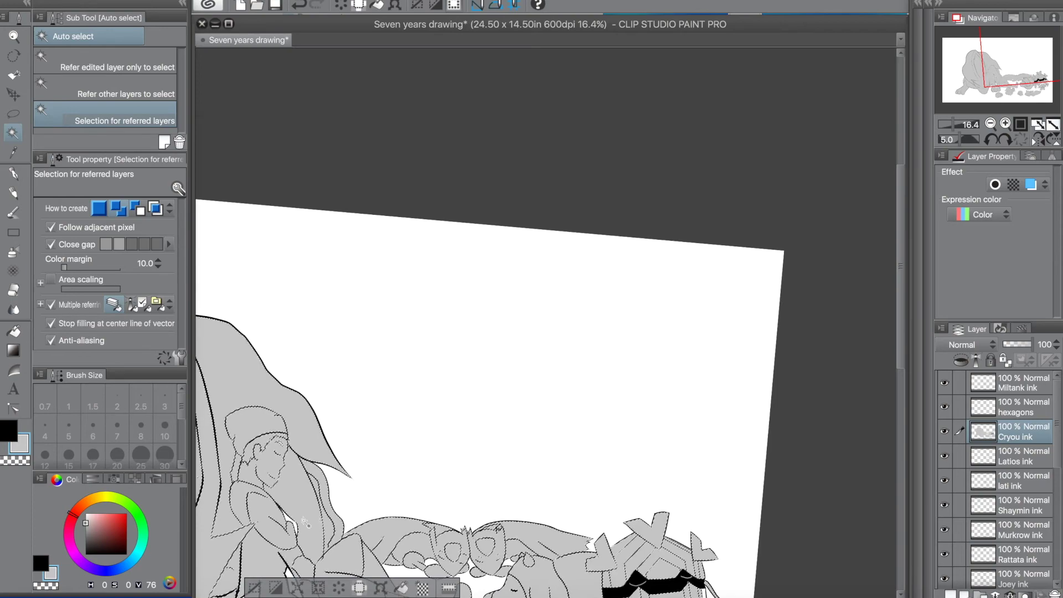
{"action": "scroll", "coordinate": [287, 523], "scroll_direction": "up", "scroll_amount": 2}
{"action": "scroll", "coordinate": [378, 567], "scroll_direction": "down", "scroll_amount": 5}
{"action": "scroll", "coordinate": [359, 552], "scroll_direction": "up", "scroll_amount": 7}
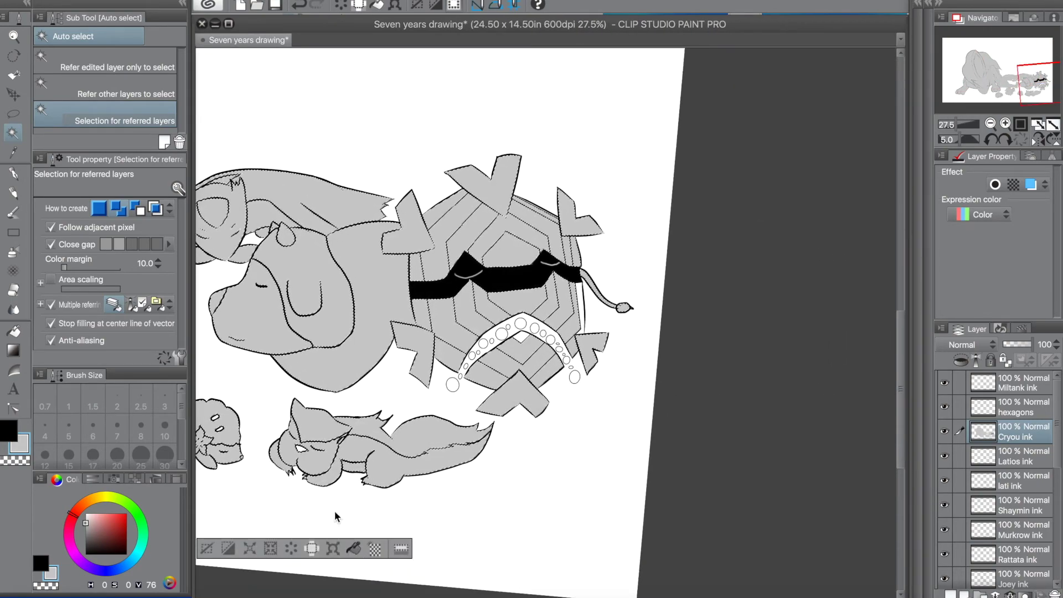
{"action": "scroll", "coordinate": [336, 516], "scroll_direction": "down", "scroll_amount": 2}
{"action": "scroll", "coordinate": [454, 445], "scroll_direction": "up", "scroll_amount": 5}
{"action": "scroll", "coordinate": [354, 537], "scroll_direction": "down", "scroll_amount": 4}
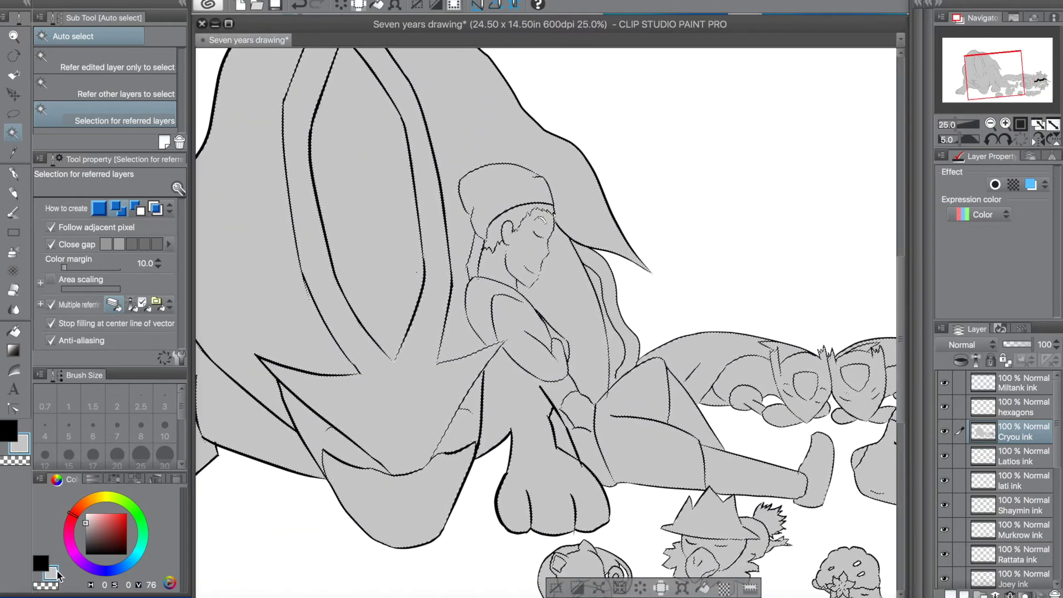
Lighten the gray to value 84 and refill the selected characters with it.
{"action": "left_click_drag", "start_coordinate": [89, 528], "coordinate": [84, 522]}
{"action": "left_click", "coordinate": [703, 587]}
{"action": "left_click", "coordinate": [85, 520]}
{"action": "left_click", "coordinate": [704, 588]}
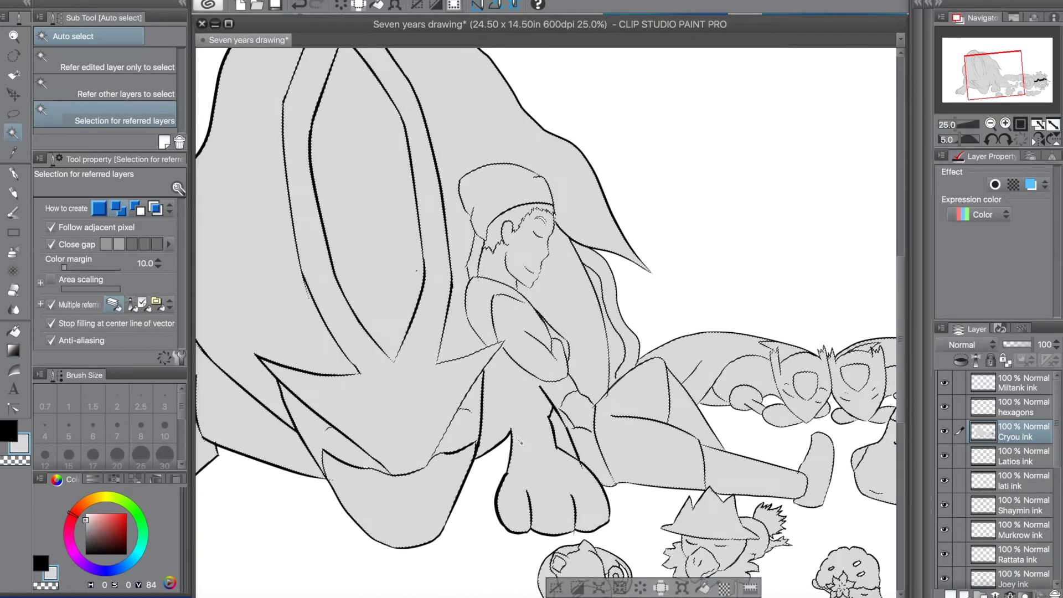
{"action": "key", "text": "ctrl+0"}
{"action": "scroll", "coordinate": [670, 446], "scroll_direction": "down", "scroll_amount": 1}
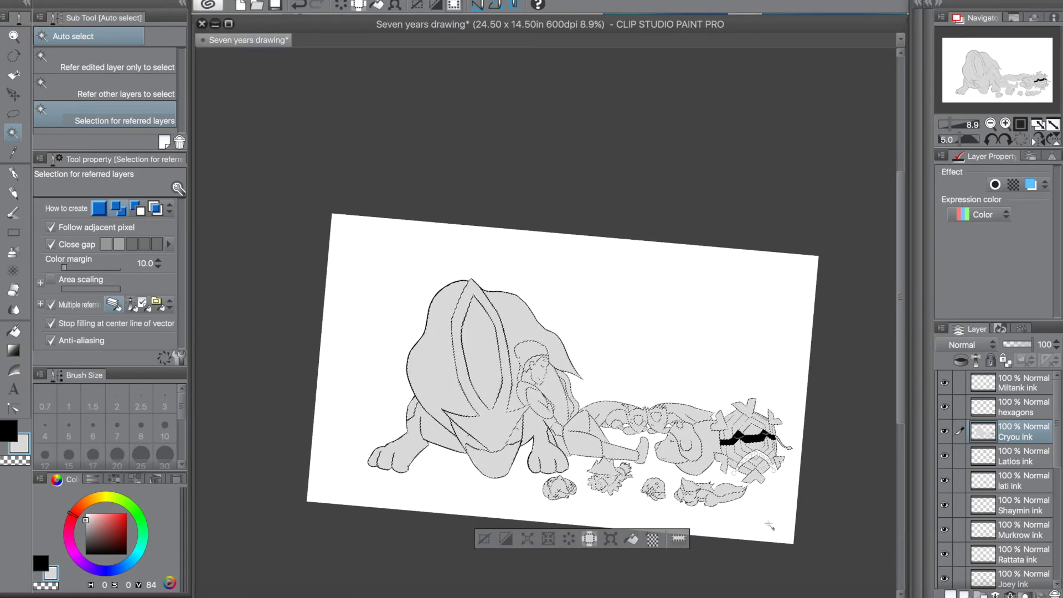
{"action": "scroll", "coordinate": [607, 596], "scroll_direction": "right", "scroll_amount": 1}
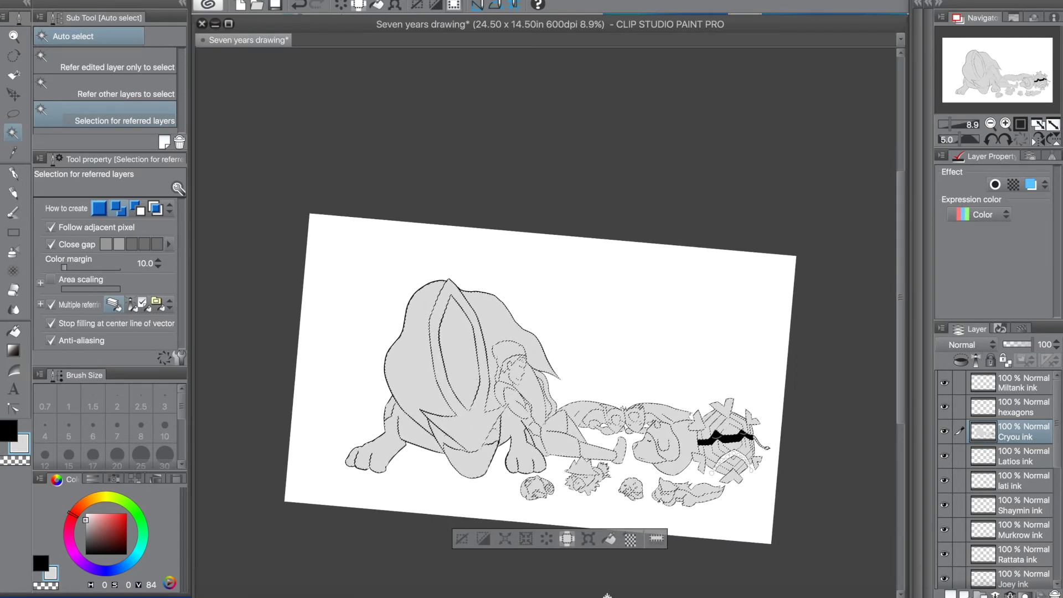
Clear the gray fill from the Cryou ink layer and create a raster layer named Gray.
{"action": "key", "text": "x"}
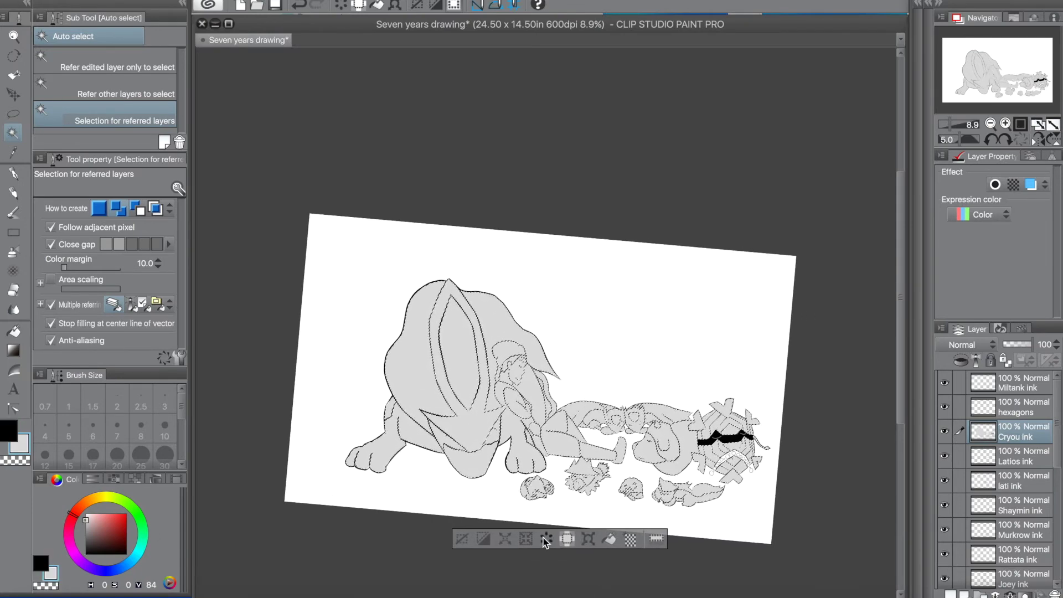
{"action": "left_click", "coordinate": [545, 540]}
{"action": "left_click", "coordinate": [935, 326]}
{"action": "mouse_move", "coordinate": [863, 133]}
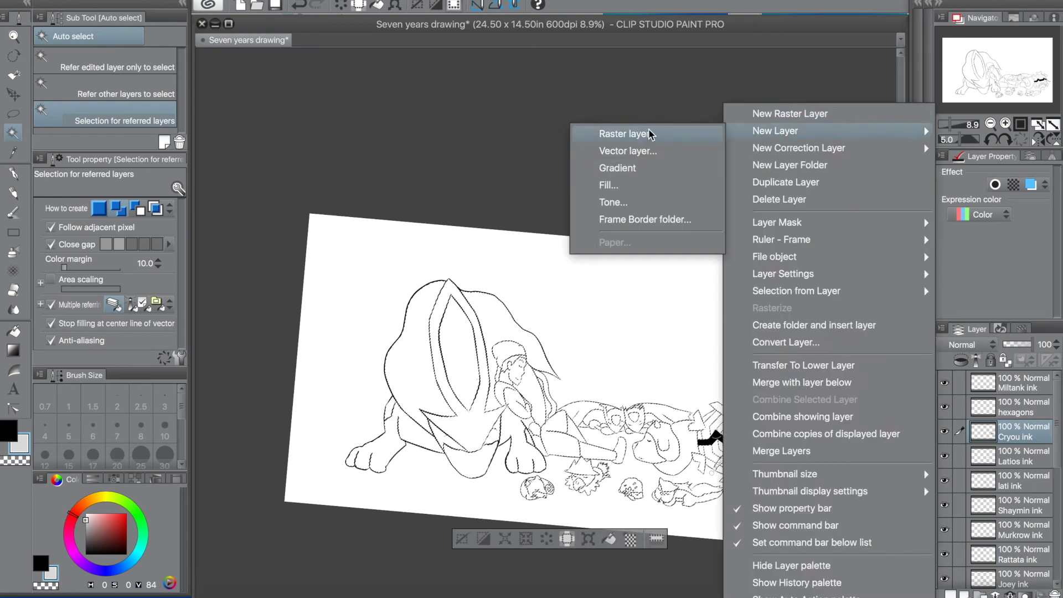
{"action": "left_click", "coordinate": [660, 135]}
{"action": "type", "text": "Gray"}
{"action": "key", "text": "Return"}
Move the Gray layer below the Stunky ink layer and fill the selection on it with the light gray.
{"action": "mouse_move", "coordinate": [1032, 433]}
{"action": "left_mouse_down"}
{"action": "mouse_move", "coordinate": [1008, 585]}
{"action": "mouse_move", "coordinate": [1020, 368]}
{"action": "mouse_move", "coordinate": [1018, 440]}
{"action": "left_mouse_up"}
{"action": "left_click_drag", "start_coordinate": [1043, 556], "coordinate": [1042, 553]}
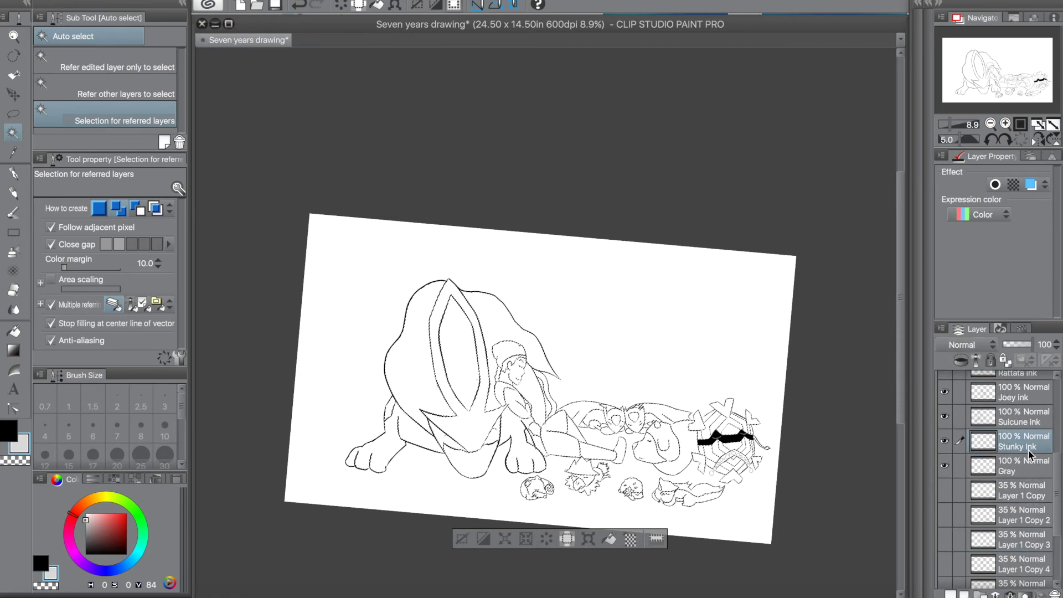
{"action": "left_click", "coordinate": [609, 539]}
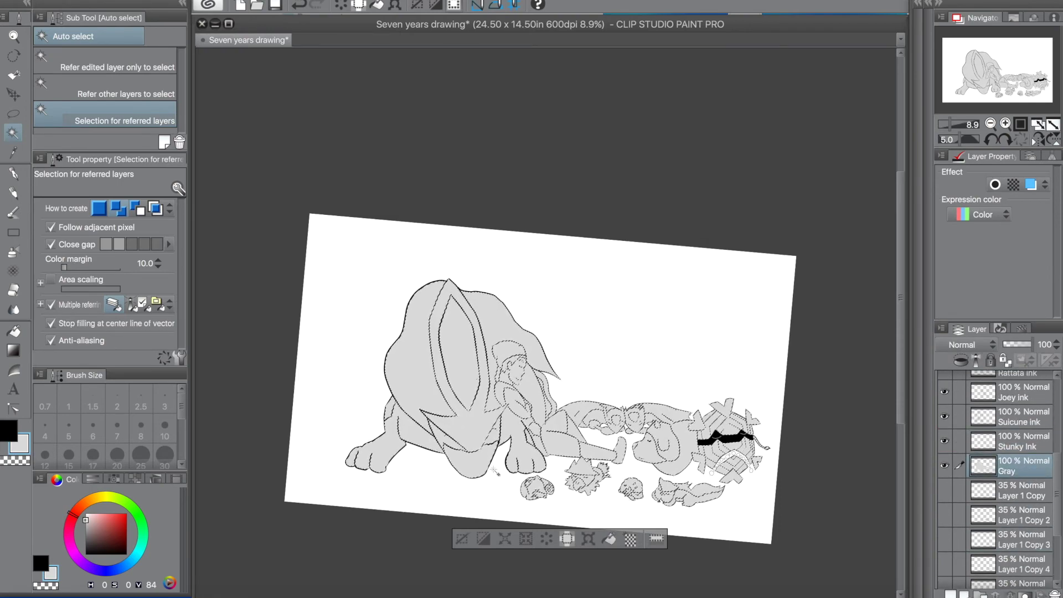
Try fading the gray on Suicune's upper mane with the Soft eraser at size 2000, and undo the strokes.
{"action": "key", "text": "e"}
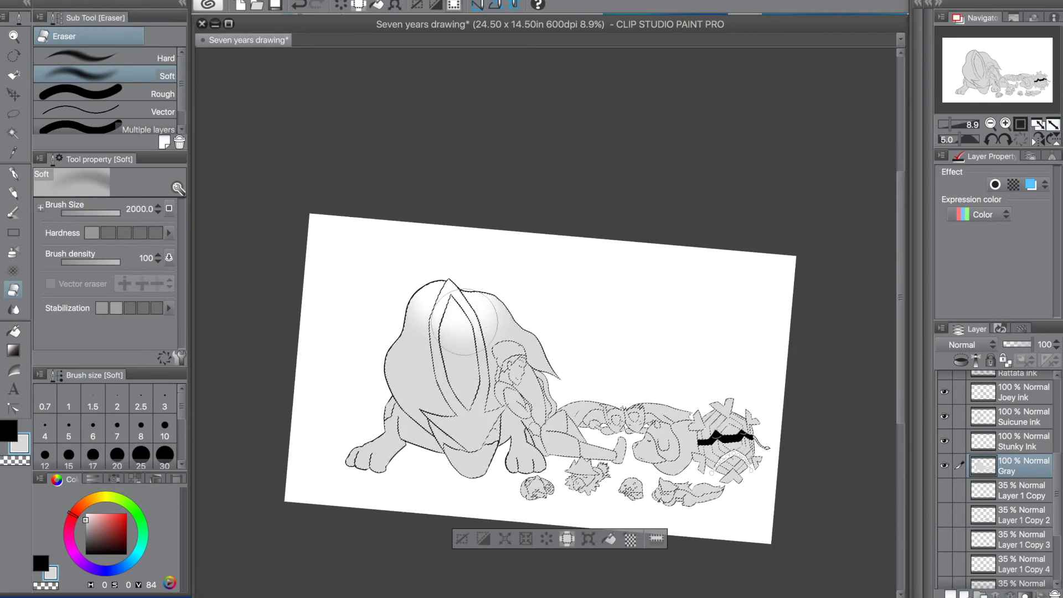
{"action": "key", "text": "super+z"}
{"action": "key", "text": "super+z"}
{"action": "key", "text": "super+z"}
{"action": "key", "text": "super+z"}
{"action": "key", "text": "super+z"}
{"action": "key", "text": "super+z"}
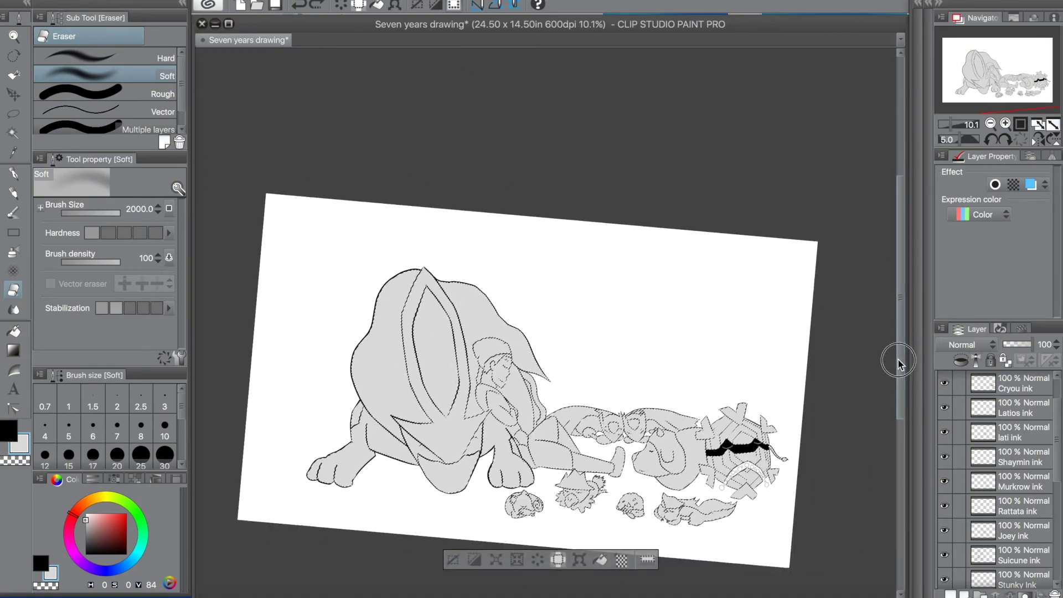
{"action": "scroll", "coordinate": [879, 482], "scroll_direction": "up", "scroll_amount": 4}
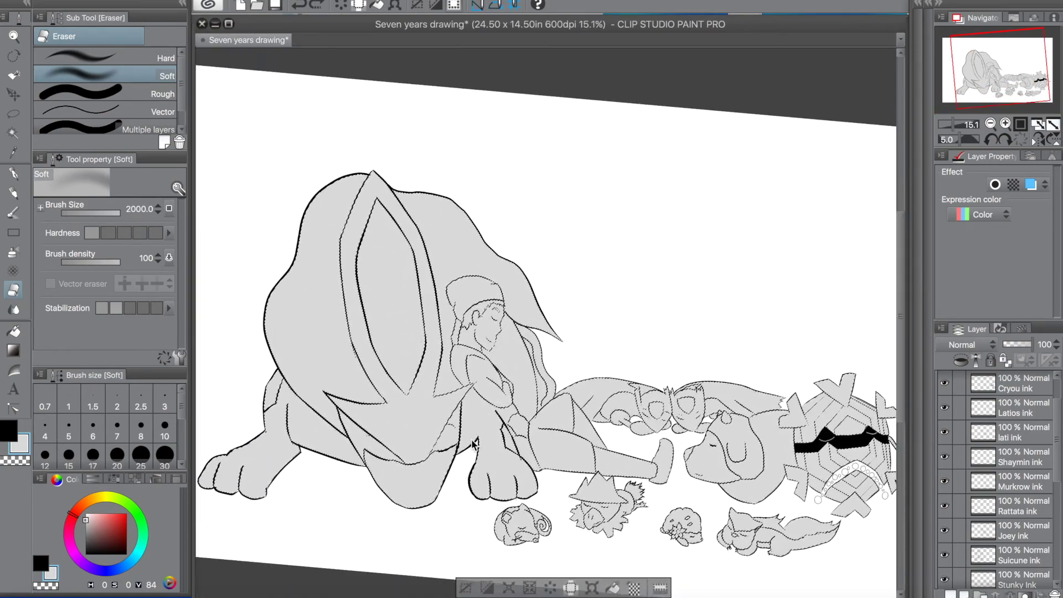
Reduce the Soft eraser size and fade the gray into highlights along Suicune's upper mane, undoing the unwanted strokes.
{"action": "scroll", "coordinate": [425, 306], "scroll_direction": "up", "scroll_amount": 1}
{"action": "key", "text": "["}
{"action": "key", "text": "["}
{"action": "key", "text": "["}
{"action": "key", "text": "["}
{"action": "key", "text": "["}
{"action": "key", "text": "["}
{"action": "key", "text": "["}
{"action": "key", "text": "["}
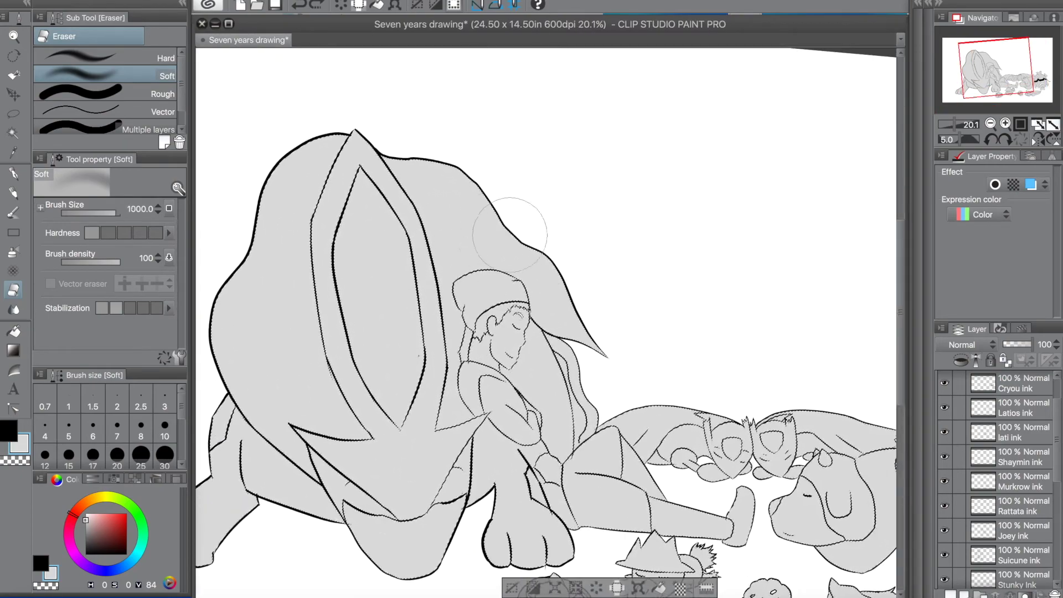
{"action": "left_click_drag", "start_coordinate": [443, 184], "coordinate": [477, 208]}
{"action": "mouse_move", "coordinate": [529, 247]}
{"action": "left_mouse_down"}
{"action": "mouse_move", "coordinate": [345, 118]}
{"action": "mouse_move", "coordinate": [359, 143]}
{"action": "mouse_move", "coordinate": [328, 137]}
{"action": "mouse_move", "coordinate": [315, 148]}
{"action": "mouse_move", "coordinate": [372, 168]}
{"action": "mouse_move", "coordinate": [446, 303]}
{"action": "mouse_move", "coordinate": [441, 353]}
{"action": "mouse_move", "coordinate": [468, 398]}
{"action": "mouse_move", "coordinate": [490, 372]}
{"action": "mouse_move", "coordinate": [440, 263]}
{"action": "mouse_move", "coordinate": [472, 262]}
{"action": "mouse_move", "coordinate": [513, 296]}
{"action": "mouse_move", "coordinate": [520, 318]}
{"action": "mouse_move", "coordinate": [505, 287]}
{"action": "mouse_move", "coordinate": [458, 286]}
{"action": "mouse_move", "coordinate": [521, 290]}
{"action": "mouse_move", "coordinate": [469, 278]}
{"action": "mouse_move", "coordinate": [495, 281]}
{"action": "left_mouse_up"}
{"action": "key", "text": "super+z"}
{"action": "key", "text": "super+z"}
Set the Soft eraser size to 150 and erase soft highlights into the gray on the man's cap and face.
{"action": "key", "text": "bracketleft"}
{"action": "key", "text": "bracketleft"}
{"action": "key", "text": "bracketleft"}
{"action": "key", "text": "bracketleft"}
{"action": "key", "text": "bracketleft"}
{"action": "key", "text": "bracketleft"}
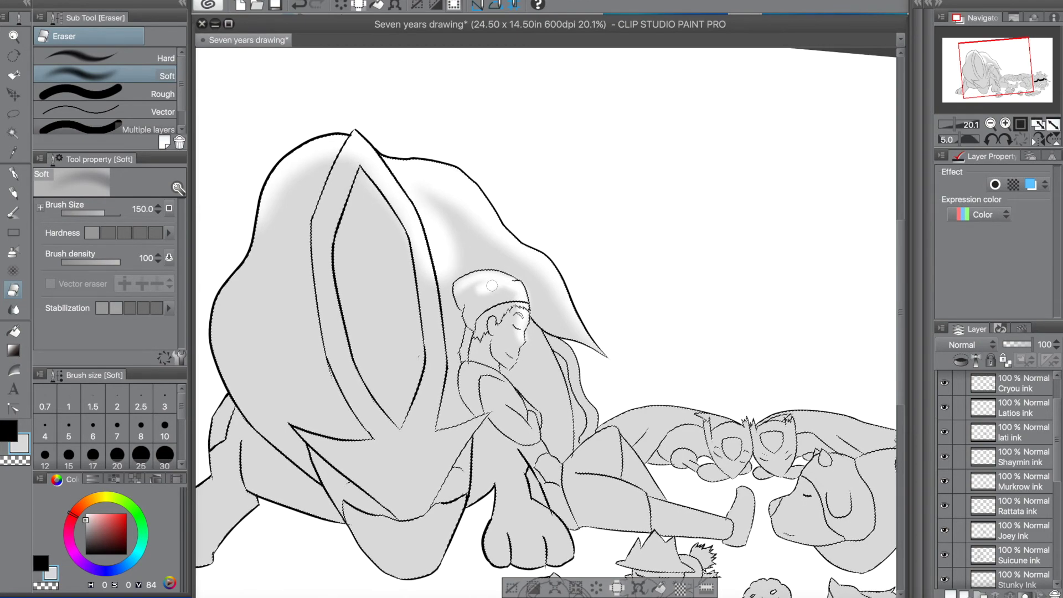
{"action": "left_click_drag", "start_coordinate": [520, 325], "coordinate": [513, 357]}
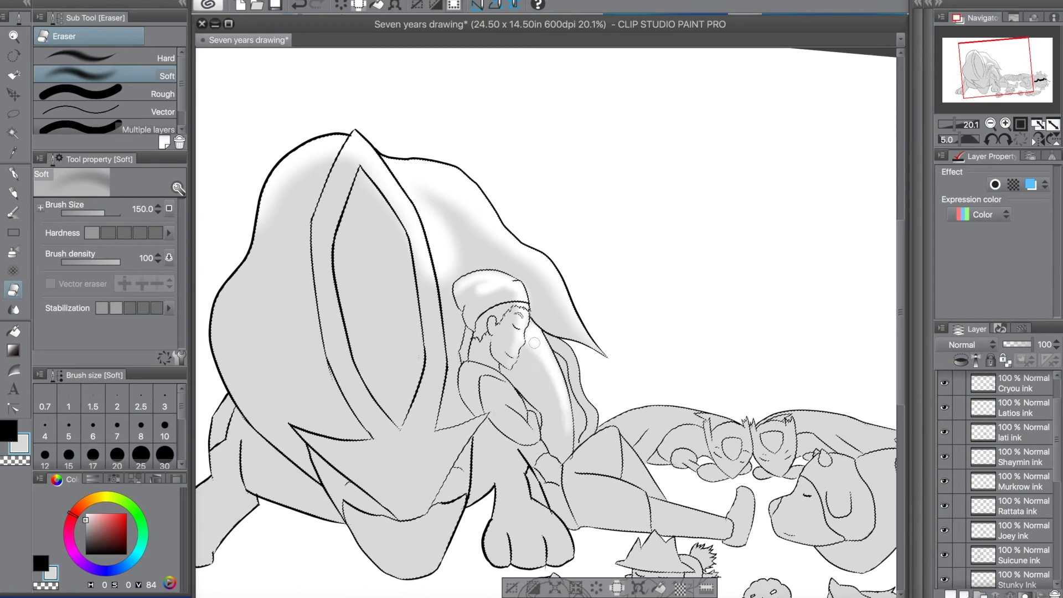
Erase soft highlights into the gray on the man's arm, hand, knees, lower leg and shoe.
{"action": "left_click_drag", "start_coordinate": [613, 430], "coordinate": [635, 458]}
{"action": "left_click_drag", "start_coordinate": [548, 456], "coordinate": [556, 466]}
{"action": "mouse_move", "coordinate": [530, 421]}
{"action": "left_mouse_down"}
{"action": "mouse_move", "coordinate": [503, 384]}
{"action": "mouse_move", "coordinate": [521, 414]}
{"action": "left_mouse_up"}
{"action": "mouse_move", "coordinate": [578, 478]}
{"action": "left_mouse_down"}
{"action": "mouse_move", "coordinate": [721, 517]}
{"action": "mouse_move", "coordinate": [735, 498]}
{"action": "mouse_move", "coordinate": [761, 494]}
{"action": "left_mouse_up"}
{"action": "scroll", "coordinate": [750, 496], "scroll_direction": "left", "scroll_amount": 1}
{"action": "left_click_drag", "start_coordinate": [602, 489], "coordinate": [726, 506]}
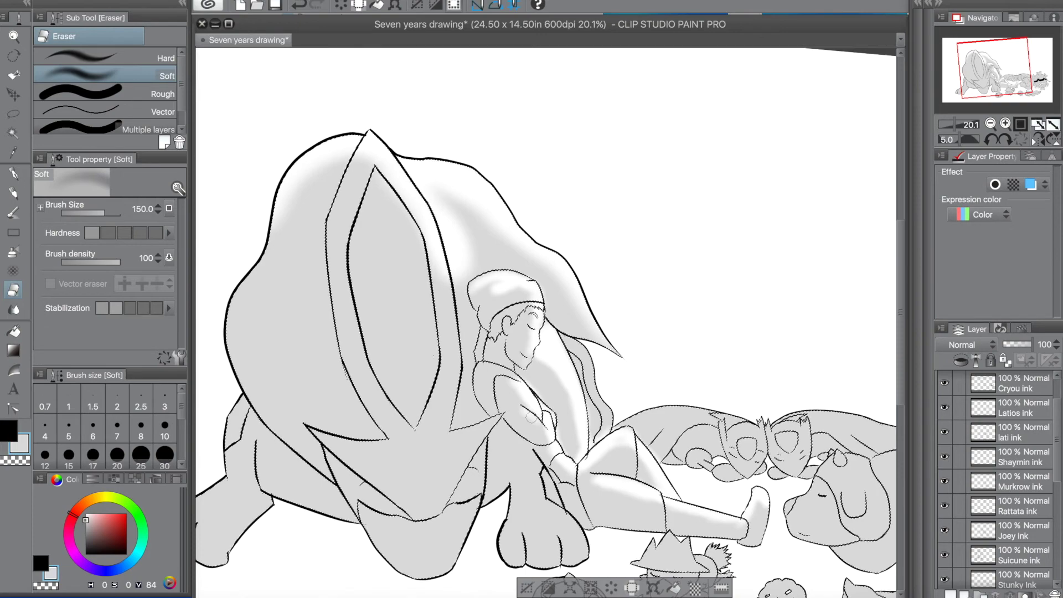
Switch to the Soft airbrush and reduce its size to 70.
{"action": "key", "text": "b"}
{"action": "key", "text": "bracketleft"}
{"action": "key", "text": "bracketleft"}
{"action": "key", "text": "bracketleft"}
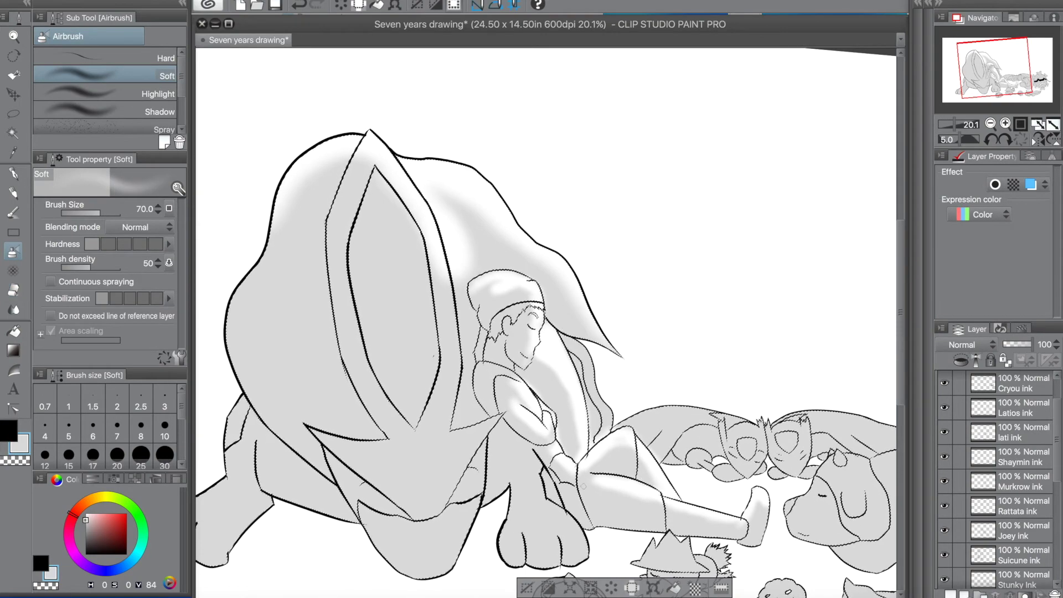
Erase highlights with the Soft eraser along the border and inside of Suicune's crest and down its face.
{"action": "key", "text": "e"}
{"action": "mouse_move", "coordinate": [446, 265]}
{"action": "left_mouse_down"}
{"action": "mouse_move", "coordinate": [450, 414]}
{"action": "mouse_move", "coordinate": [441, 437]}
{"action": "mouse_move", "coordinate": [443, 404]}
{"action": "mouse_move", "coordinate": [411, 485]}
{"action": "mouse_move", "coordinate": [455, 448]}
{"action": "mouse_move", "coordinate": [506, 470]}
{"action": "mouse_move", "coordinate": [453, 457]}
{"action": "left_mouse_up"}
{"action": "left_click_drag", "start_coordinate": [417, 493], "coordinate": [420, 443]}
{"action": "mouse_move", "coordinate": [388, 199]}
{"action": "left_mouse_down"}
{"action": "mouse_move", "coordinate": [410, 316]}
{"action": "mouse_move", "coordinate": [399, 393]}
{"action": "mouse_move", "coordinate": [390, 335]}
{"action": "mouse_move", "coordinate": [382, 360]}
{"action": "mouse_move", "coordinate": [359, 332]}
{"action": "mouse_move", "coordinate": [364, 182]}
{"action": "mouse_move", "coordinate": [406, 421]}
{"action": "left_mouse_up"}
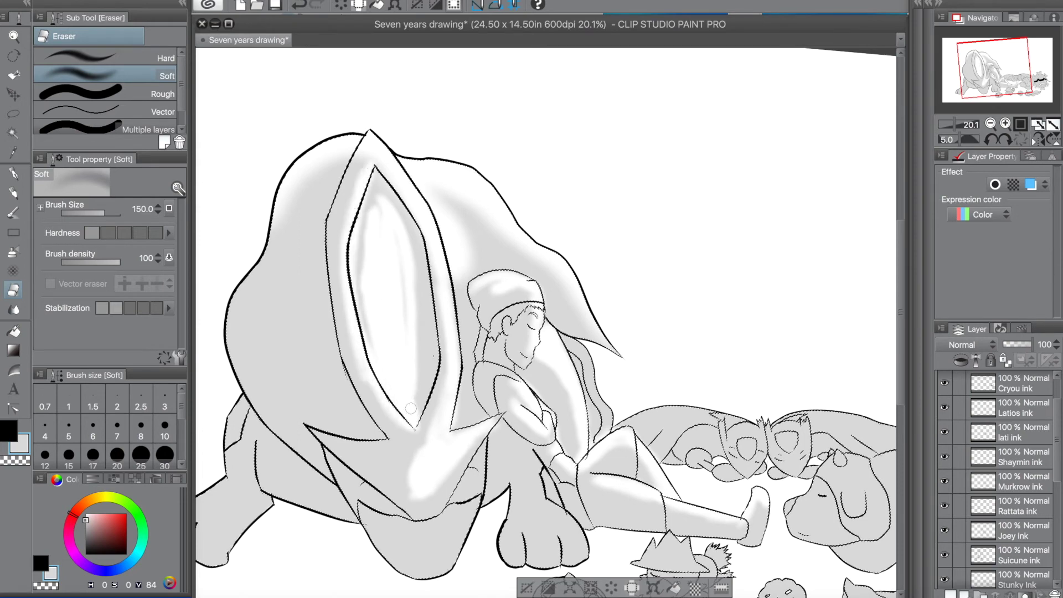
{"action": "left_click_drag", "start_coordinate": [404, 383], "coordinate": [372, 210]}
Try erasing highlights across Suicune's mane beside the crest, and undo the strokes.
{"action": "mouse_move", "coordinate": [375, 366]}
{"action": "left_mouse_down"}
{"action": "mouse_move", "coordinate": [352, 189]}
{"action": "mouse_move", "coordinate": [298, 321]}
{"action": "left_mouse_up"}
{"action": "mouse_move", "coordinate": [298, 321]}
{"action": "left_mouse_down"}
{"action": "mouse_move", "coordinate": [298, 184]}
{"action": "mouse_move", "coordinate": [284, 208]}
{"action": "mouse_move", "coordinate": [309, 354]}
{"action": "mouse_move", "coordinate": [345, 413]}
{"action": "left_mouse_up"}
{"action": "key", "text": "super+z"}
{"action": "key", "text": "super+z"}
{"action": "key", "text": "super+z"}
{"action": "key", "text": "super+z"}
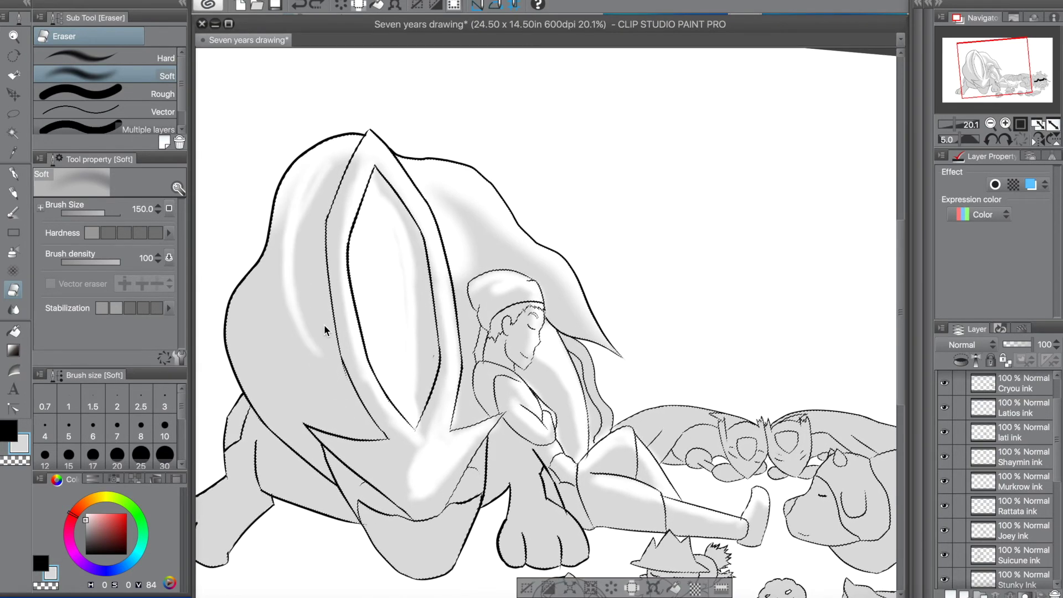
Erase soft highlights on the mane beside Suicune's crest, the lower jaw, and the front leg and paw next to the man.
{"action": "mouse_move", "coordinate": [321, 170]}
{"action": "left_mouse_down"}
{"action": "mouse_move", "coordinate": [297, 206]}
{"action": "mouse_move", "coordinate": [309, 207]}
{"action": "mouse_move", "coordinate": [296, 262]}
{"action": "mouse_move", "coordinate": [317, 318]}
{"action": "left_mouse_up"}
{"action": "left_click_drag", "start_coordinate": [483, 443], "coordinate": [448, 568]}
{"action": "mouse_move", "coordinate": [472, 478]}
{"action": "left_mouse_down"}
{"action": "mouse_move", "coordinate": [467, 506]}
{"action": "mouse_move", "coordinate": [425, 553]}
{"action": "mouse_move", "coordinate": [447, 520]}
{"action": "mouse_move", "coordinate": [433, 559]}
{"action": "left_mouse_up"}
{"action": "left_click_drag", "start_coordinate": [547, 474], "coordinate": [573, 529]}
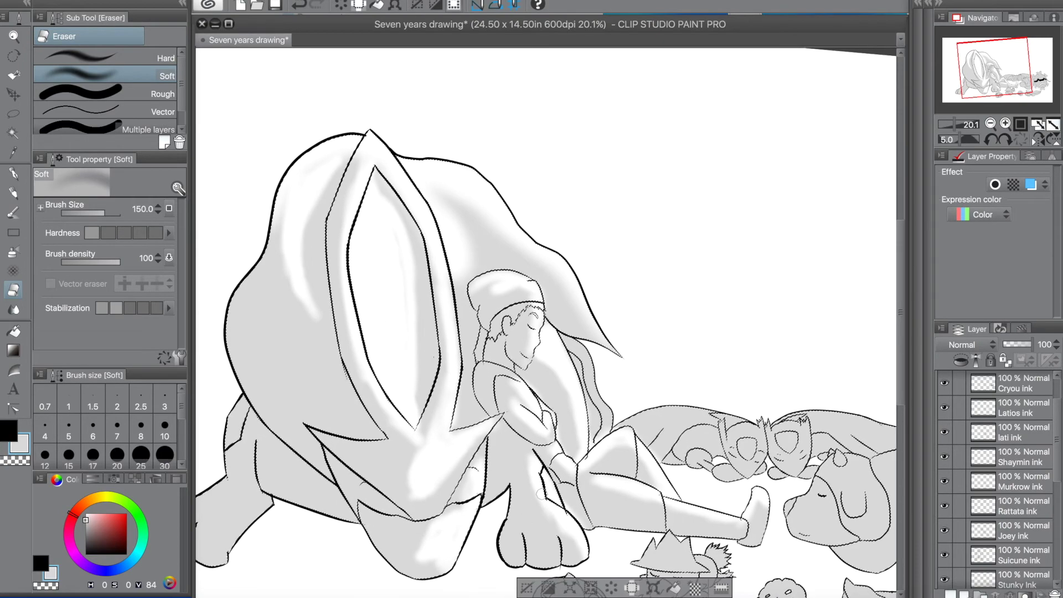
{"action": "left_click_drag", "start_coordinate": [530, 457], "coordinate": [545, 515]}
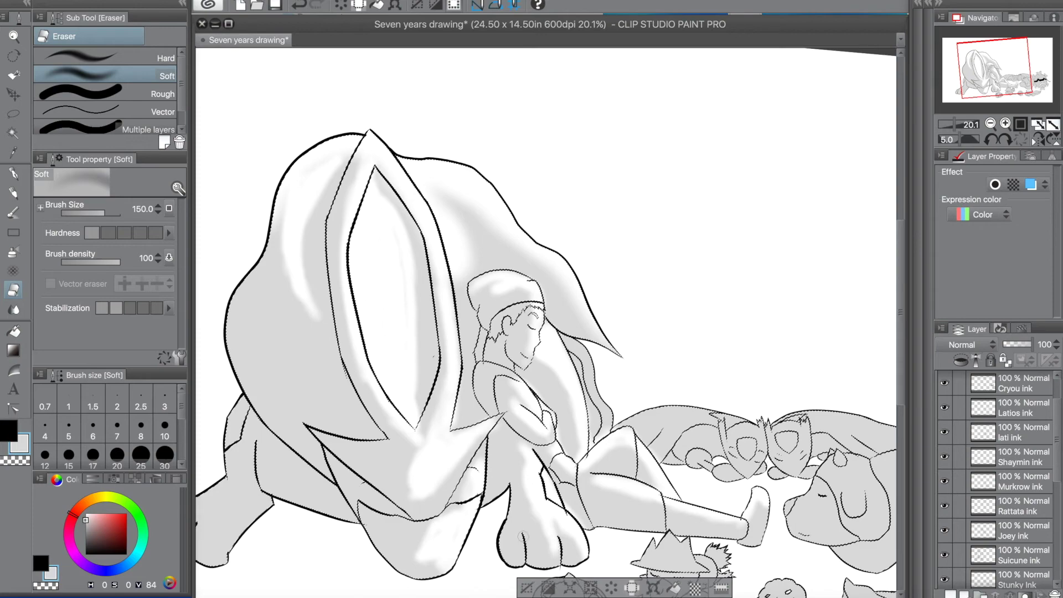
Erase highlights on Suicune's ribbon behind the man and on the back, head and arm of the nearest sleeping Lati.
{"action": "scroll", "coordinate": [494, 499], "scroll_direction": "down", "scroll_amount": 5}
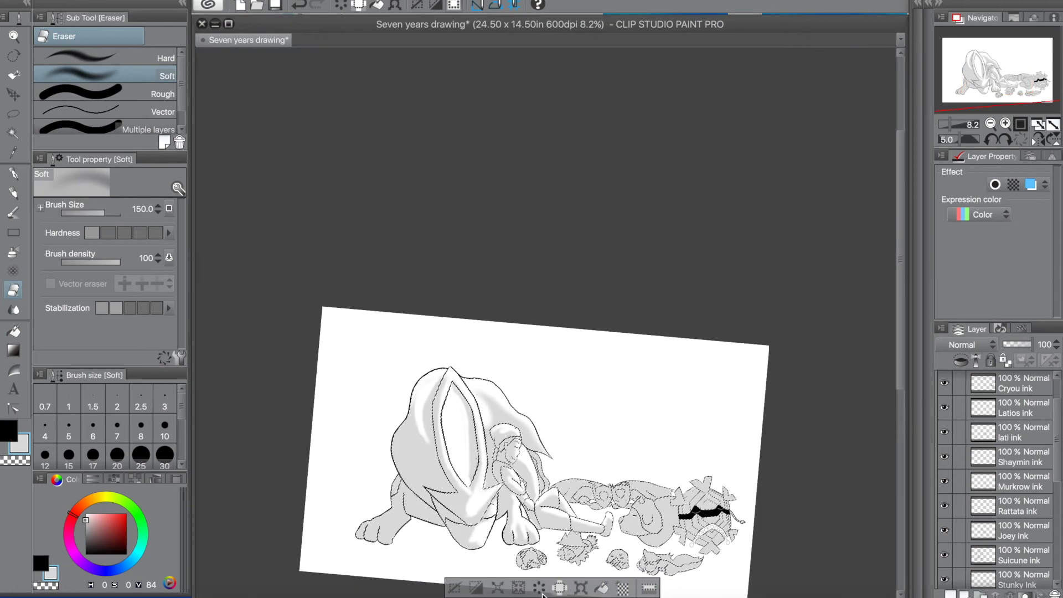
{"action": "scroll", "coordinate": [492, 484], "scroll_direction": "up", "scroll_amount": 6}
{"action": "scroll", "coordinate": [495, 454], "scroll_direction": "up", "scroll_amount": 1}
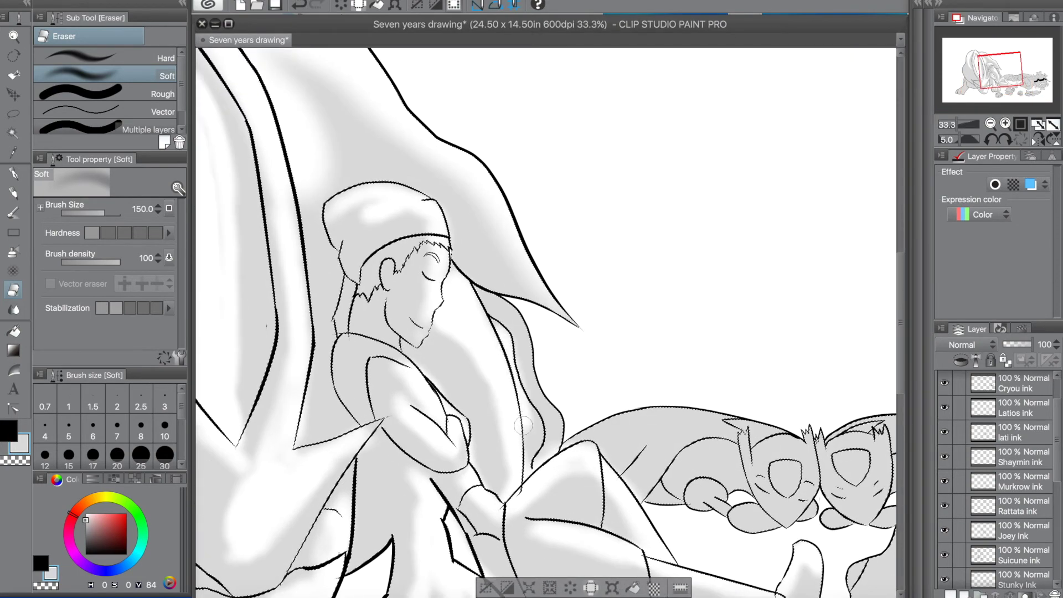
{"action": "mouse_move", "coordinate": [494, 302]}
{"action": "left_mouse_down"}
{"action": "mouse_move", "coordinate": [559, 424]}
{"action": "mouse_move", "coordinate": [660, 426]}
{"action": "left_mouse_up"}
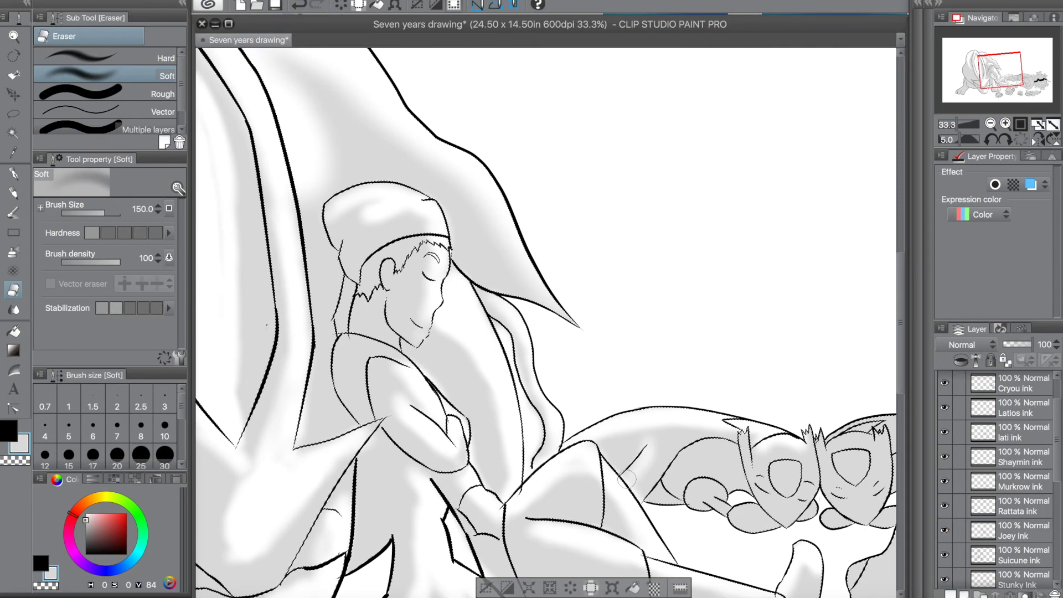
{"action": "mouse_move", "coordinate": [685, 444]}
{"action": "left_mouse_down"}
{"action": "mouse_move", "coordinate": [674, 464]}
{"action": "mouse_move", "coordinate": [649, 469]}
{"action": "mouse_move", "coordinate": [687, 446]}
{"action": "mouse_move", "coordinate": [710, 449]}
{"action": "mouse_move", "coordinate": [749, 479]}
{"action": "mouse_move", "coordinate": [744, 431]}
{"action": "mouse_move", "coordinate": [762, 466]}
{"action": "mouse_move", "coordinate": [801, 457]}
{"action": "left_mouse_up"}
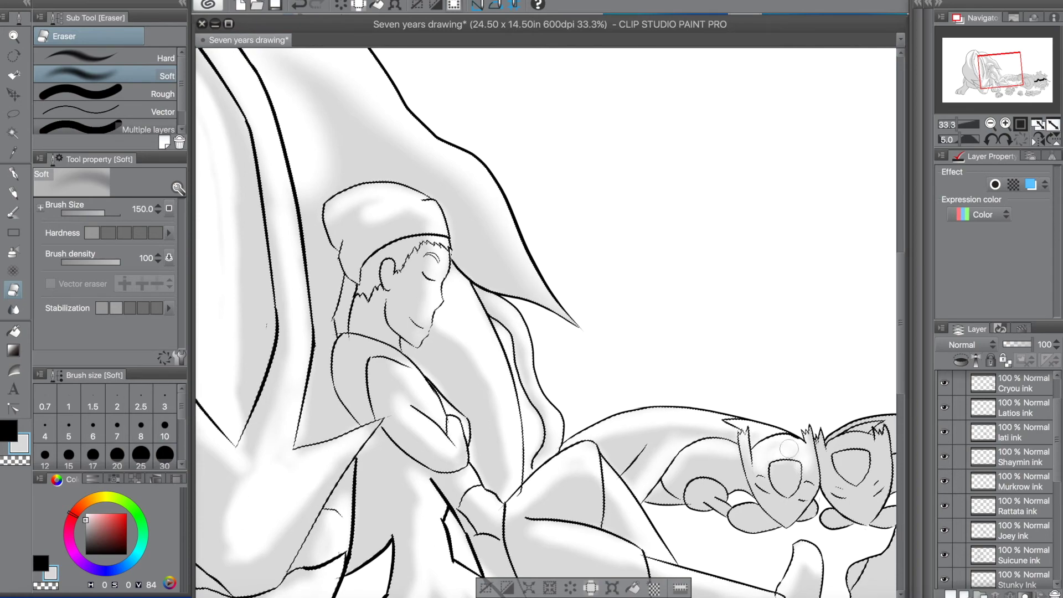
{"action": "left_click_drag", "start_coordinate": [901, 363], "coordinate": [901, 401]}
{"action": "mouse_move", "coordinate": [739, 368]}
{"action": "left_mouse_down"}
{"action": "mouse_move", "coordinate": [750, 365]}
{"action": "mouse_move", "coordinate": [706, 334]}
{"action": "mouse_move", "coordinate": [719, 334]}
{"action": "mouse_move", "coordinate": [720, 313]}
{"action": "mouse_move", "coordinate": [681, 314]}
{"action": "left_mouse_up"}
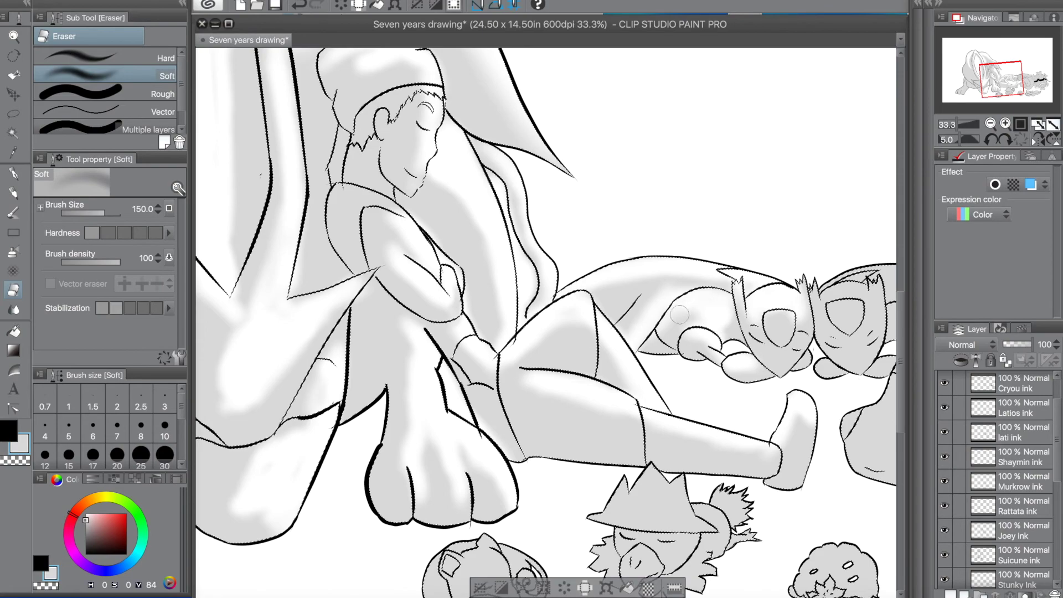
Erase soft highlights on the faces of the two sleeping Latis and the body of the farther one.
{"action": "scroll", "coordinate": [681, 313], "scroll_direction": "down", "scroll_amount": 2}
{"action": "scroll", "coordinate": [545, 315], "scroll_direction": "right", "scroll_amount": 7}
{"action": "mouse_move", "coordinate": [558, 200]}
{"action": "left_mouse_down"}
{"action": "mouse_move", "coordinate": [681, 235]}
{"action": "mouse_move", "coordinate": [571, 232]}
{"action": "left_mouse_up"}
{"action": "mouse_move", "coordinate": [610, 267]}
{"action": "left_mouse_down"}
{"action": "mouse_move", "coordinate": [594, 239]}
{"action": "mouse_move", "coordinate": [570, 233]}
{"action": "left_mouse_up"}
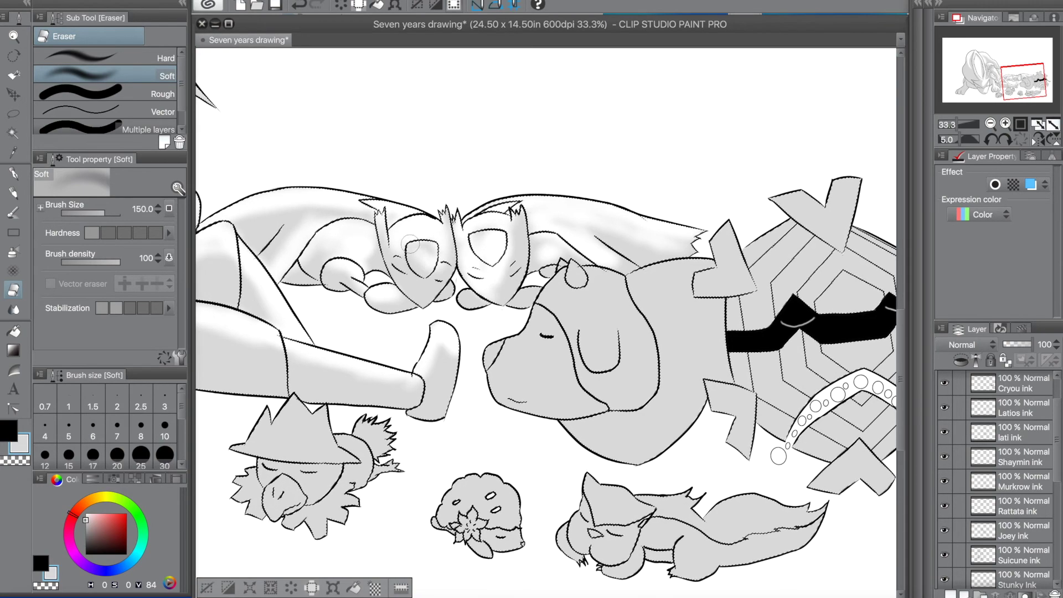
{"action": "scroll", "coordinate": [432, 247], "scroll_direction": "down", "scroll_amount": 1}
{"action": "scroll", "coordinate": [432, 247], "scroll_direction": "right", "scroll_amount": 1}
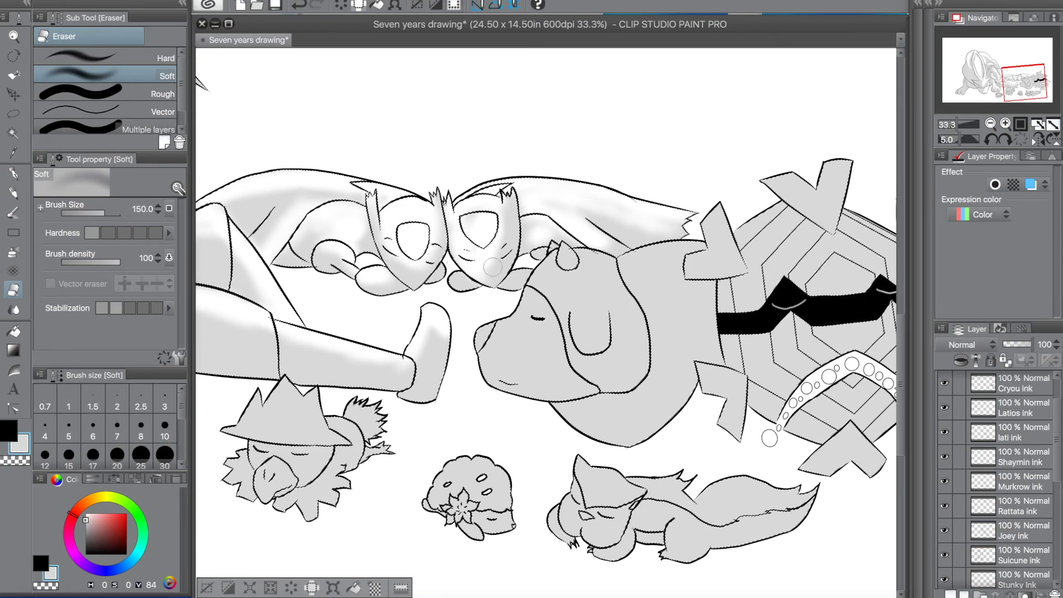
Switch to the black G-pen on the lati ink layer, and reselect the Gray layer.
{"action": "key", "text": "p"}
{"action": "key", "text": "x"}
{"action": "mouse_move", "coordinate": [1055, 440]}
{"action": "left_mouse_down"}
{"action": "mouse_move", "coordinate": [1054, 471]}
{"action": "mouse_move", "coordinate": [1051, 435]}
{"action": "left_mouse_up"}
{"action": "left_click", "coordinate": [1051, 443]}
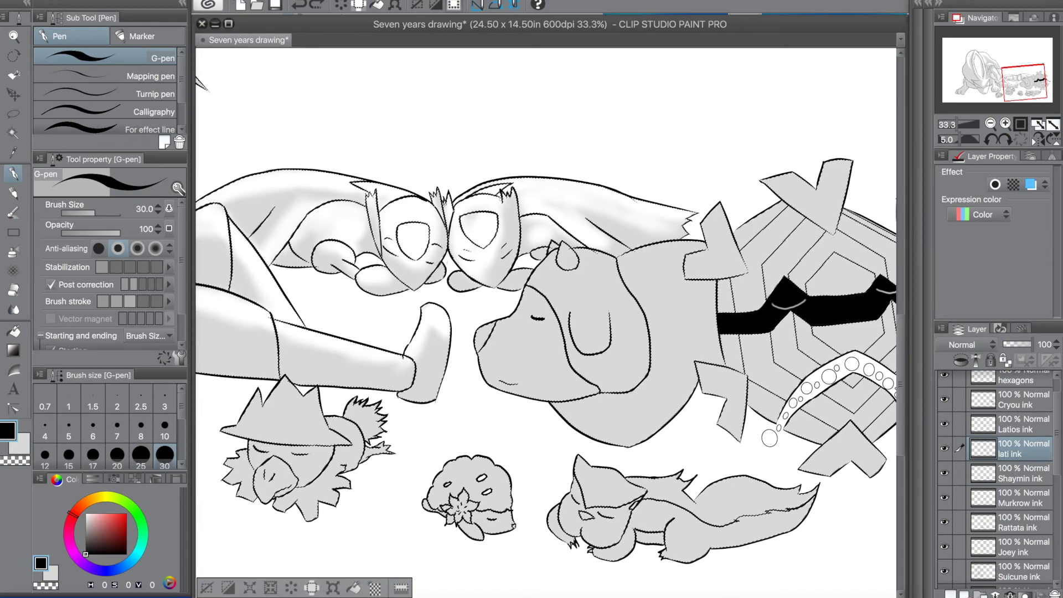
{"action": "scroll", "coordinate": [1048, 457], "scroll_direction": "up", "scroll_amount": 2}
{"action": "scroll", "coordinate": [1036, 411], "scroll_direction": "down", "scroll_amount": 5}
{"action": "left_click", "coordinate": [1031, 513]}
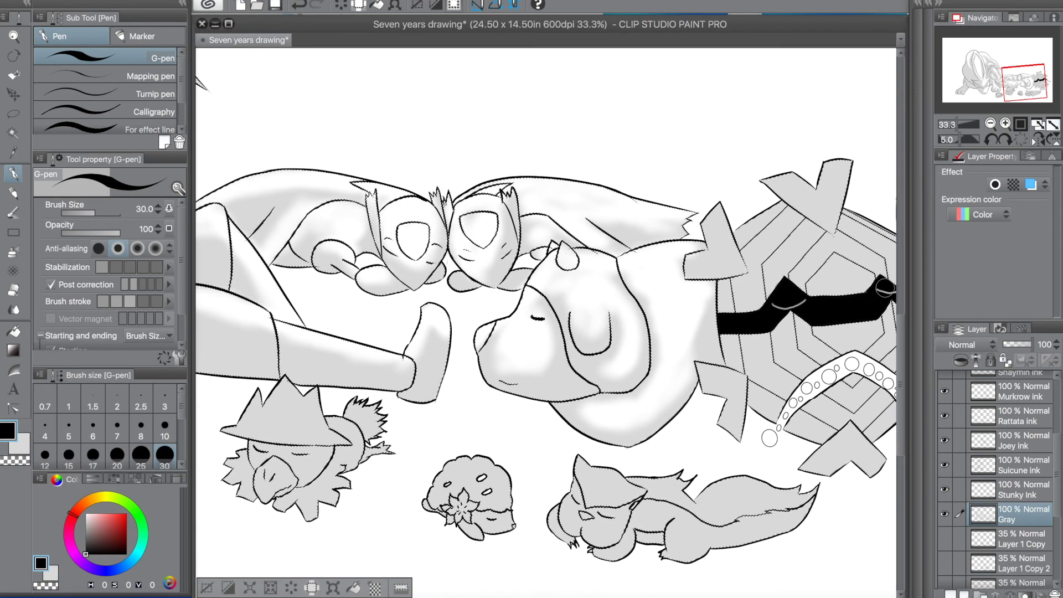
Undo a black airbrush stroke on the large sleeping Pokémon and shade its lower body with the light gray Soft airbrush.
{"action": "key", "text": "b"}
{"action": "left_click_drag", "start_coordinate": [582, 421], "coordinate": [630, 437]}
{"action": "key", "text": "super+z"}
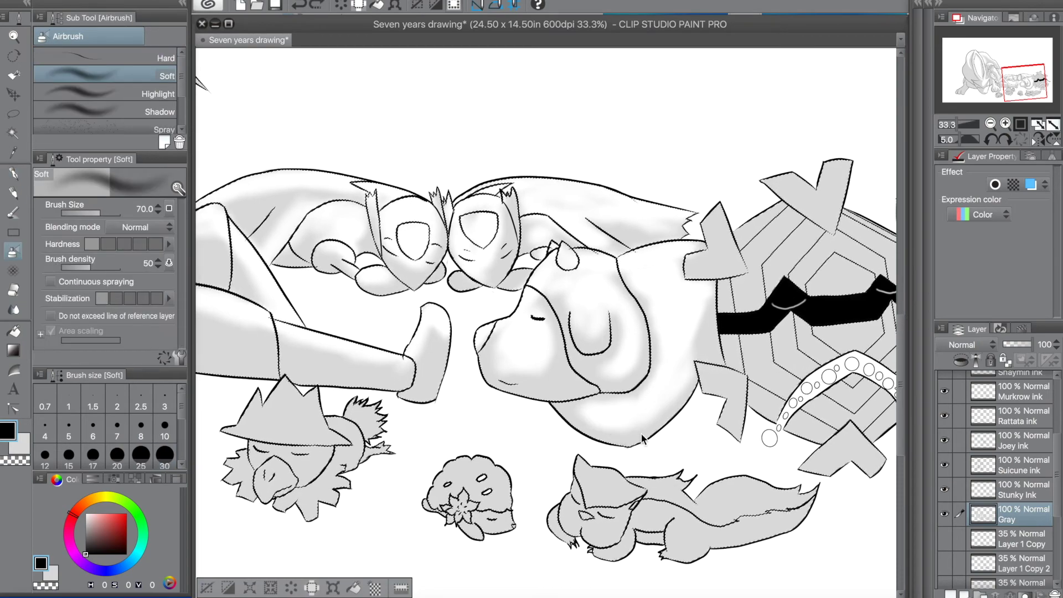
{"action": "key", "text": "x"}
{"action": "left_click_drag", "start_coordinate": [655, 396], "coordinate": [733, 309]}
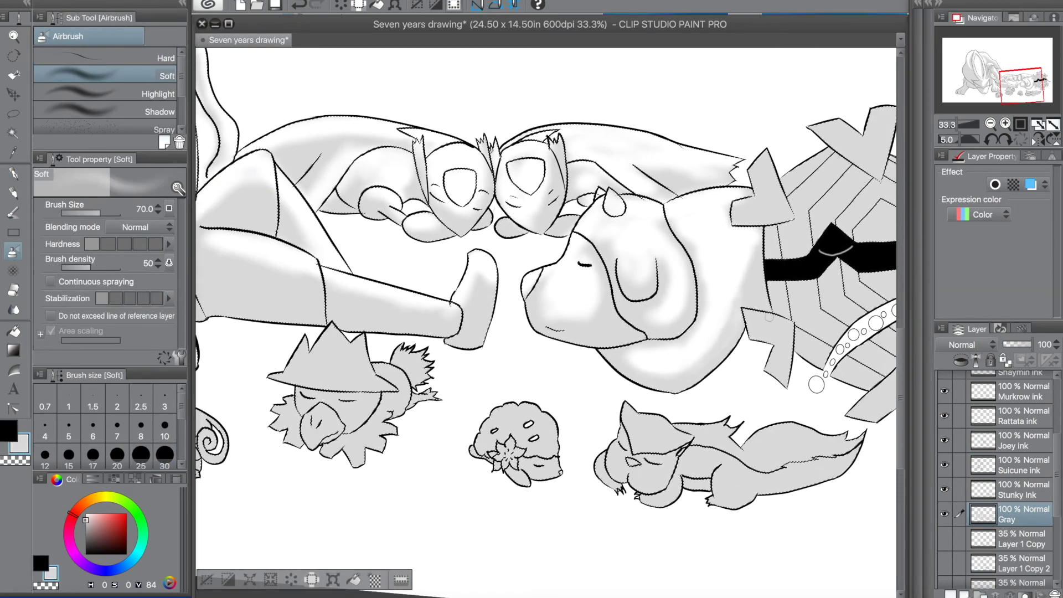
Add soft highlights to the gray on Shaymin's back and on Stunky's head, body and tail.
{"action": "scroll", "coordinate": [719, 354], "scroll_direction": "down", "scroll_amount": 4}
{"action": "scroll", "coordinate": [702, 445], "scroll_direction": "up", "scroll_amount": 1}
{"action": "scroll", "coordinate": [702, 446], "scroll_direction": "up", "scroll_amount": 3}
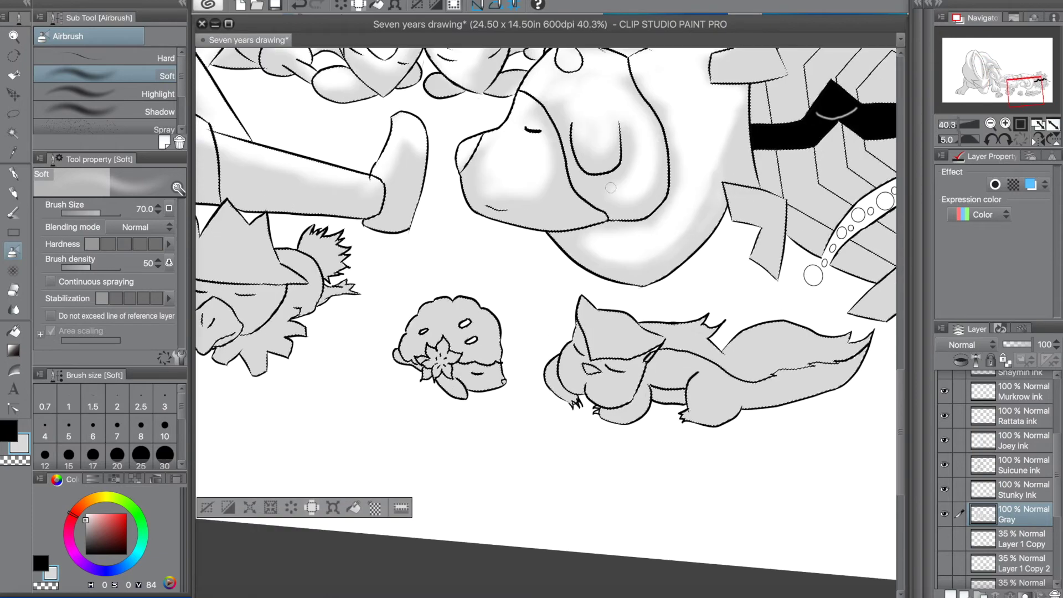
{"action": "mouse_move", "coordinate": [408, 338]}
{"action": "left_mouse_down"}
{"action": "mouse_move", "coordinate": [457, 307]}
{"action": "mouse_move", "coordinate": [439, 317]}
{"action": "left_mouse_up"}
{"action": "left_click_drag", "start_coordinate": [472, 357], "coordinate": [480, 347]}
{"action": "mouse_move", "coordinate": [585, 310]}
{"action": "left_mouse_down"}
{"action": "mouse_move", "coordinate": [630, 329]}
{"action": "mouse_move", "coordinate": [651, 309]}
{"action": "mouse_move", "coordinate": [705, 320]}
{"action": "left_mouse_up"}
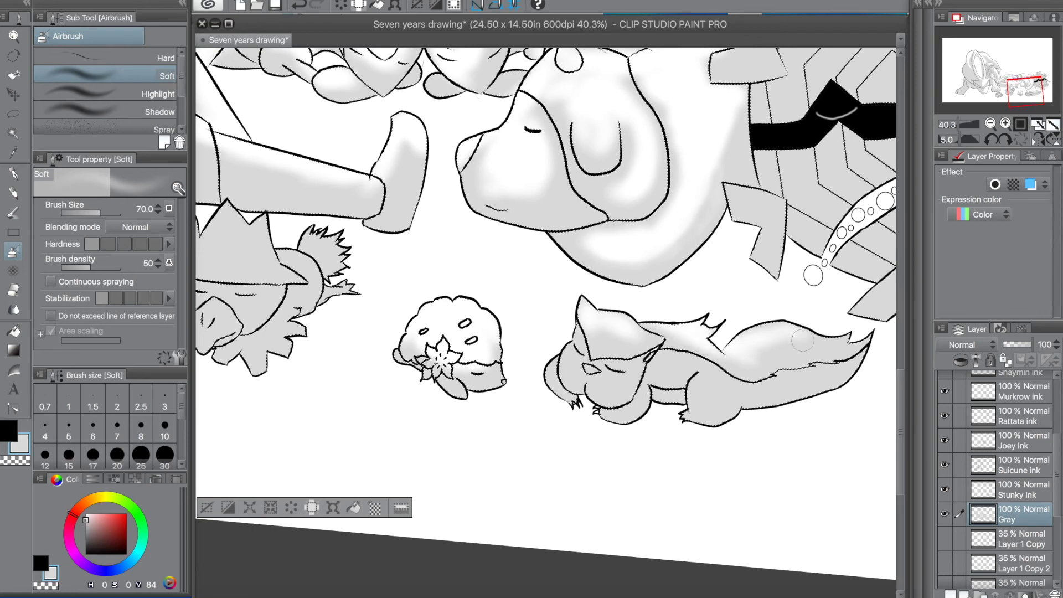
{"action": "left_click_drag", "start_coordinate": [793, 372], "coordinate": [812, 357]}
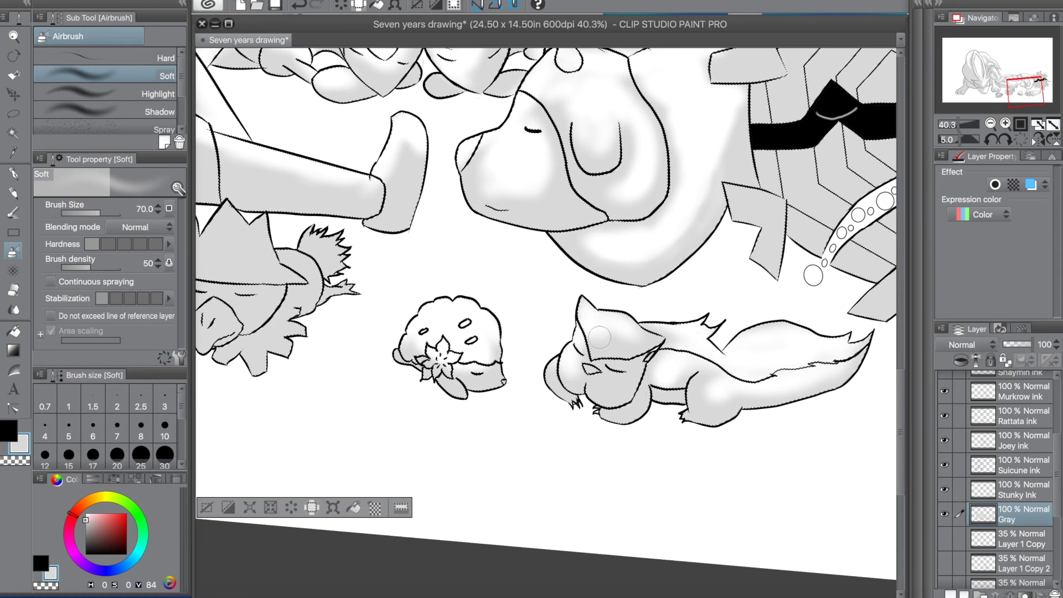
{"action": "left_click_drag", "start_coordinate": [559, 363], "coordinate": [552, 400]}
Add soft highlights to the gray on Murkrow's hat, body and feathers and on the curled-up Rattata.
{"action": "left_click_drag", "start_coordinate": [674, 594], "coordinate": [583, 595]}
{"action": "left_click_drag", "start_coordinate": [483, 247], "coordinate": [483, 251]}
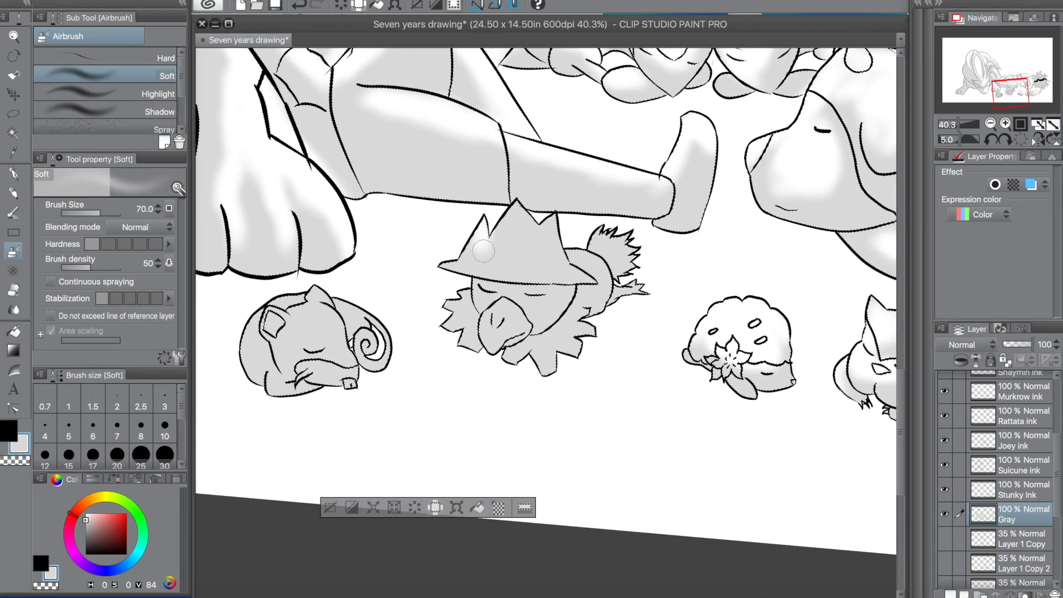
{"action": "mouse_move", "coordinate": [598, 254]}
{"action": "left_mouse_down"}
{"action": "mouse_move", "coordinate": [616, 250]}
{"action": "mouse_move", "coordinate": [593, 301]}
{"action": "left_mouse_up"}
{"action": "left_click_drag", "start_coordinate": [545, 344], "coordinate": [547, 340]}
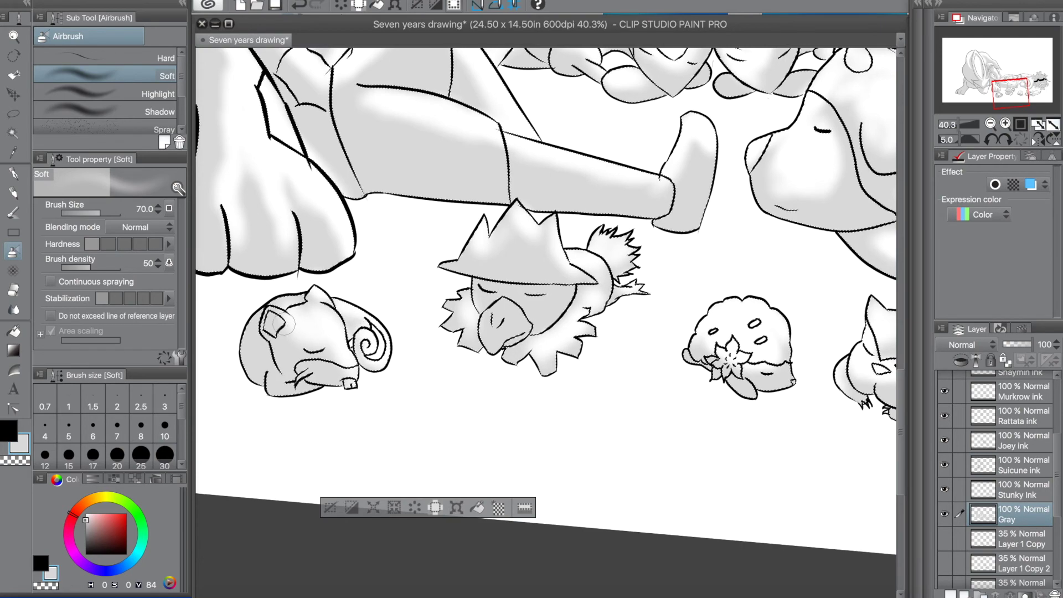
Invert the selection so that the background around the characters is selected.
{"action": "scroll", "coordinate": [321, 333], "scroll_direction": "down", "scroll_amount": 5}
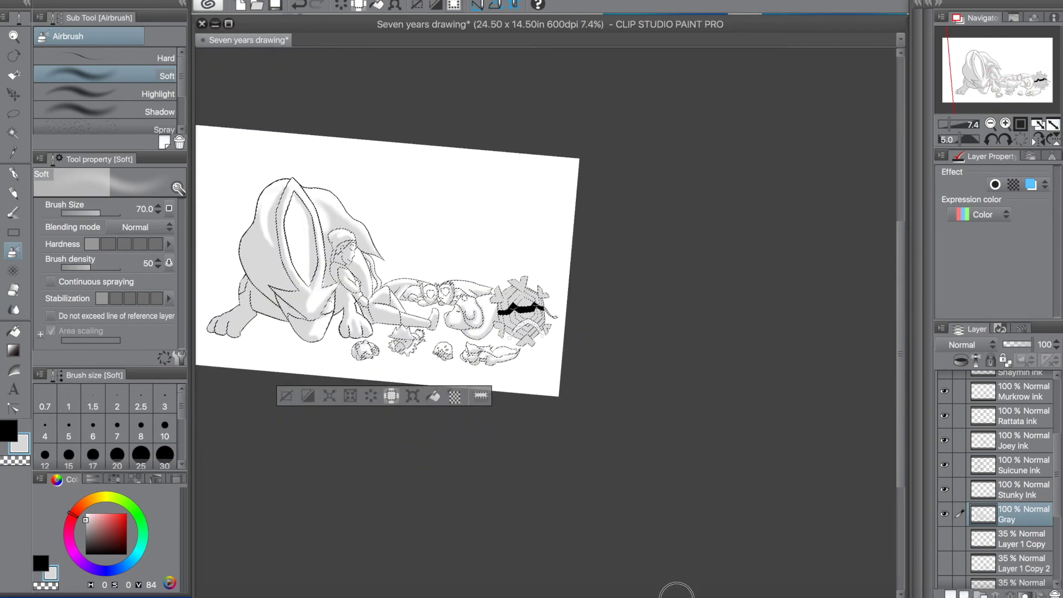
{"action": "scroll", "coordinate": [387, 343], "scroll_direction": "left", "scroll_amount": 3}
{"action": "left_click", "coordinate": [419, 396]}
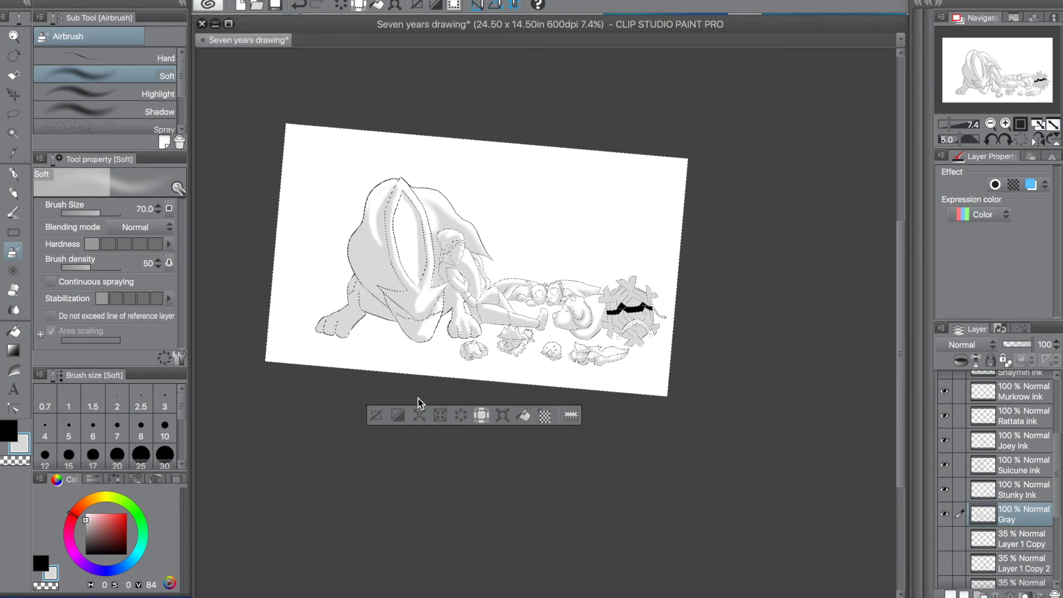
{"action": "scroll", "coordinate": [410, 351], "scroll_direction": "down", "scroll_amount": 1}
{"action": "scroll", "coordinate": [411, 351], "scroll_direction": "up", "scroll_amount": 3}
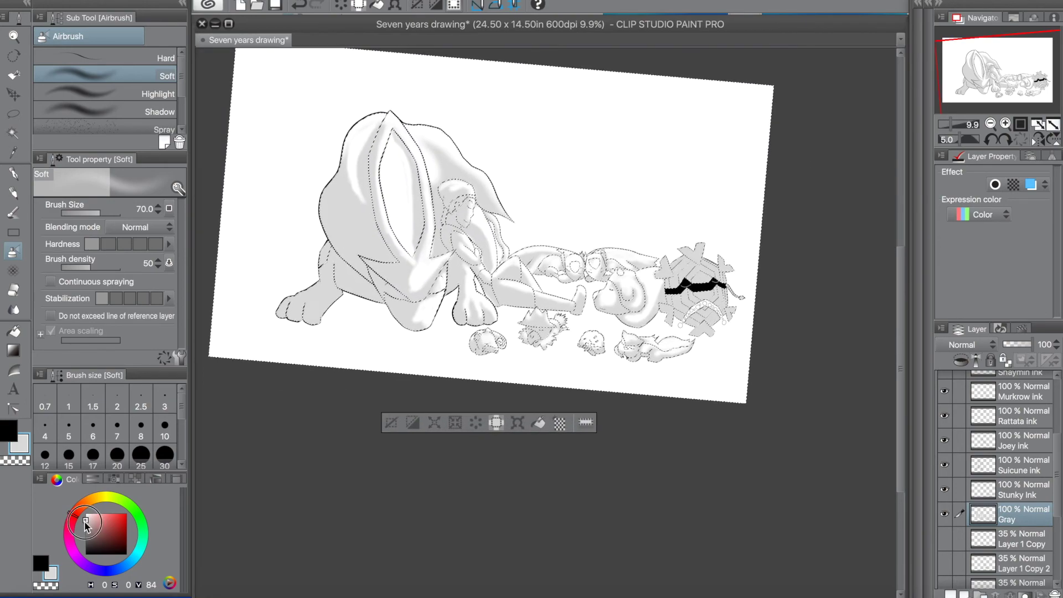
Darken the gray to value 56 and brush a soft ground shadow beneath all characters with the Soft airbrush at size 1700.
{"action": "left_click", "coordinate": [85, 533]}
{"action": "key", "text": "bracketright"}
{"action": "key", "text": "bracketright"}
{"action": "key", "text": "bracketright"}
{"action": "key", "text": "bracketright"}
{"action": "key", "text": "bracketright"}
{"action": "key", "text": "bracketright"}
{"action": "key", "text": "bracketright"}
{"action": "key", "text": "bracketright"}
{"action": "key", "text": "bracketright"}
{"action": "key", "text": "bracketright"}
{"action": "key", "text": "bracketright"}
{"action": "key", "text": "bracketright"}
{"action": "key", "text": "bracketright"}
{"action": "key", "text": "bracketright"}
{"action": "key", "text": "bracketright"}
{"action": "key", "text": "bracketright"}
{"action": "key", "text": "bracketright"}
{"action": "mouse_move", "coordinate": [286, 279]}
{"action": "left_mouse_down"}
{"action": "mouse_move", "coordinate": [376, 323]}
{"action": "mouse_move", "coordinate": [341, 276]}
{"action": "mouse_move", "coordinate": [353, 336]}
{"action": "mouse_move", "coordinate": [448, 318]}
{"action": "mouse_move", "coordinate": [470, 324]}
{"action": "mouse_move", "coordinate": [522, 302]}
{"action": "mouse_move", "coordinate": [549, 314]}
{"action": "mouse_move", "coordinate": [443, 340]}
{"action": "mouse_move", "coordinate": [621, 358]}
{"action": "left_mouse_up"}
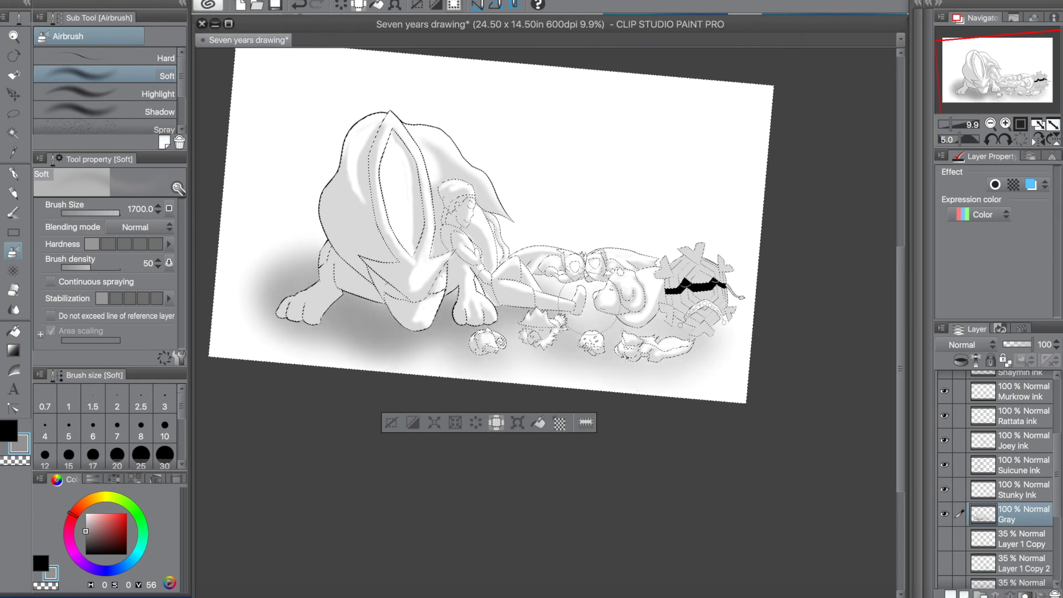
{"action": "mouse_move", "coordinate": [287, 294]}
{"action": "left_mouse_down"}
{"action": "mouse_move", "coordinate": [271, 303]}
{"action": "mouse_move", "coordinate": [557, 353]}
{"action": "mouse_move", "coordinate": [629, 353]}
{"action": "left_mouse_up"}
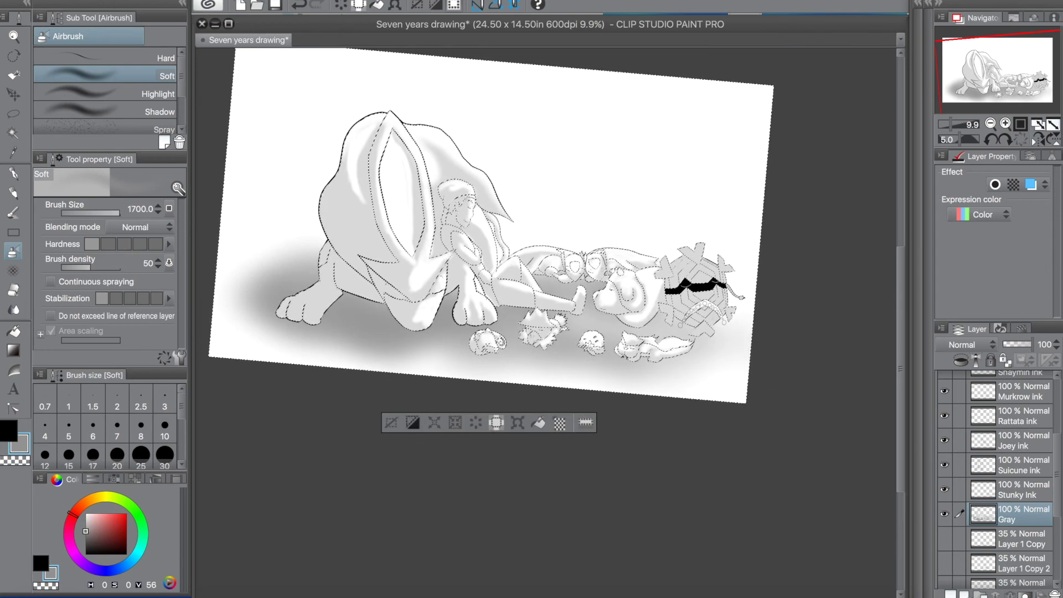
Erase soft highlights into the gray on the hexagonal Pokémon's body and crystal spikes with the Soft eraser at size 150.
{"action": "scroll", "coordinate": [623, 269], "scroll_direction": "up", "scroll_amount": 5}
{"action": "key", "text": "e"}
{"action": "mouse_move", "coordinate": [568, 248]}
{"action": "left_mouse_down"}
{"action": "mouse_move", "coordinate": [591, 196]}
{"action": "mouse_move", "coordinate": [654, 189]}
{"action": "left_mouse_up"}
{"action": "mouse_move", "coordinate": [641, 160]}
{"action": "left_mouse_down"}
{"action": "mouse_move", "coordinate": [699, 161]}
{"action": "mouse_move", "coordinate": [706, 145]}
{"action": "left_mouse_up"}
{"action": "left_click_drag", "start_coordinate": [658, 201], "coordinate": [618, 282]}
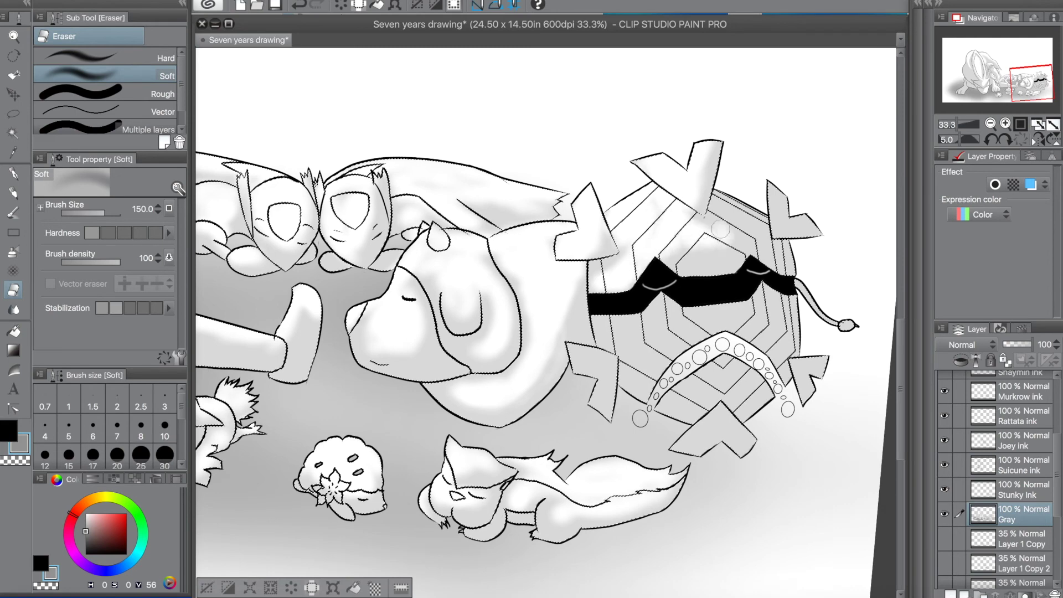
{"action": "mouse_move", "coordinate": [710, 231]}
{"action": "left_mouse_down"}
{"action": "mouse_move", "coordinate": [777, 191]}
{"action": "mouse_move", "coordinate": [774, 219]}
{"action": "mouse_move", "coordinate": [805, 218]}
{"action": "left_mouse_up"}
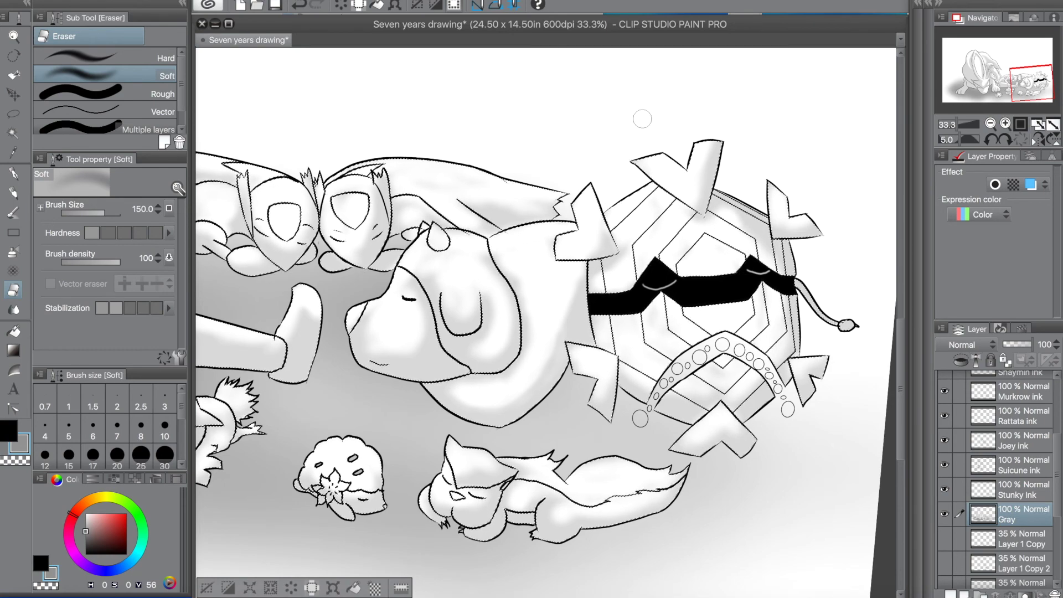
Shade the hexagonal Pokémon's body with the Soft airbrush at size 250 in light gray of value 84.
{"action": "key", "text": "b"}
{"action": "mouse_move", "coordinate": [786, 340]}
{"action": "left_mouse_down"}
{"action": "mouse_move", "coordinate": [778, 270]}
{"action": "mouse_move", "coordinate": [710, 194]}
{"action": "left_mouse_up"}
{"action": "left_click_drag", "start_coordinate": [777, 234], "coordinate": [801, 210]}
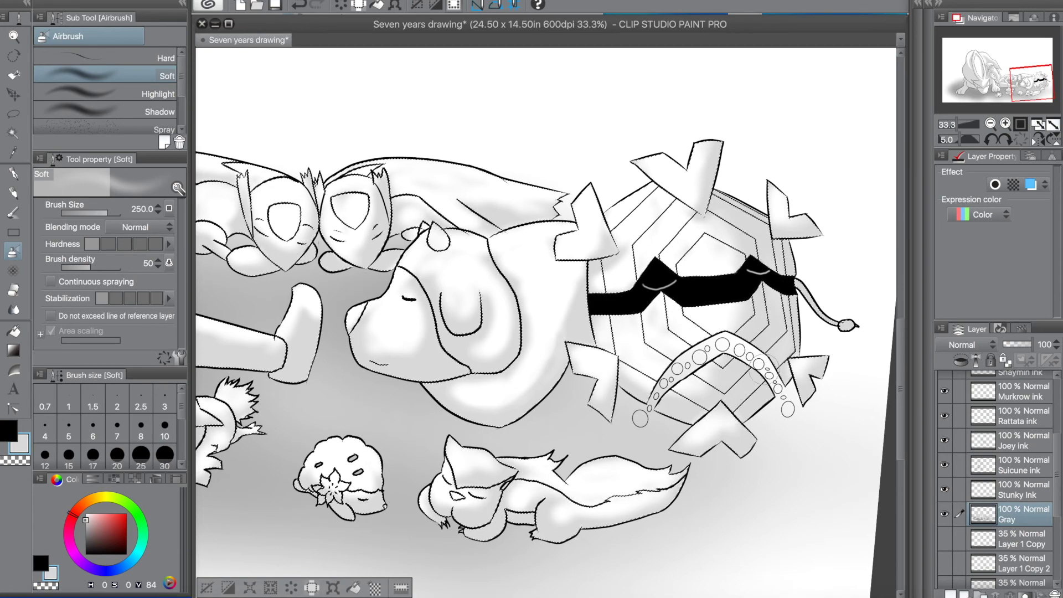
{"action": "left_click_drag", "start_coordinate": [707, 239], "coordinate": [710, 256]}
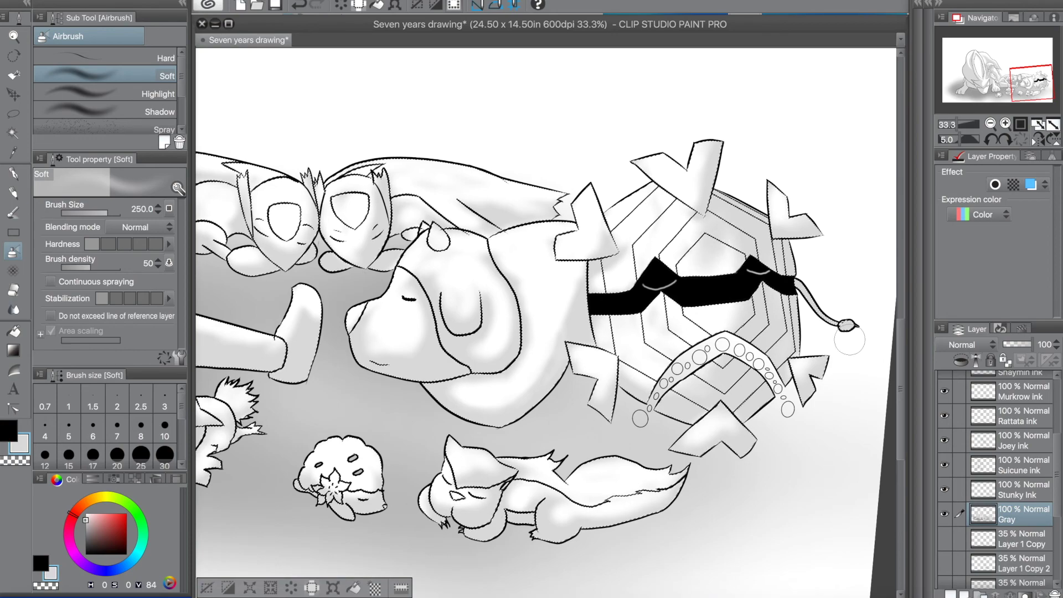
{"action": "key", "text": "ctrl+0"}
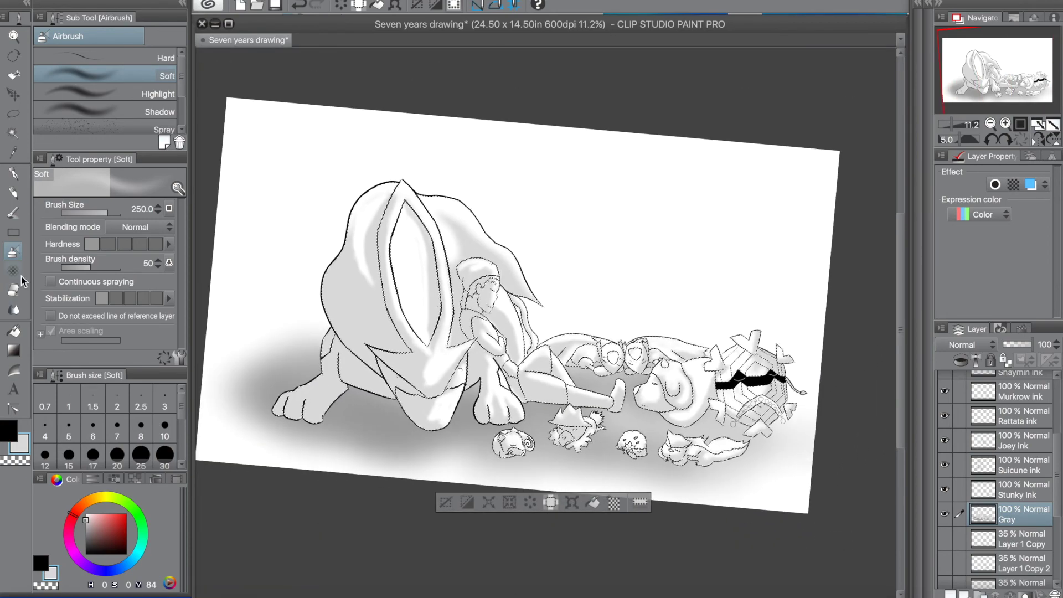
Activate the Text tool and set its font to Kokonor Regular.
{"action": "left_click", "coordinate": [13, 388]}
{"action": "left_click", "coordinate": [105, 217]}
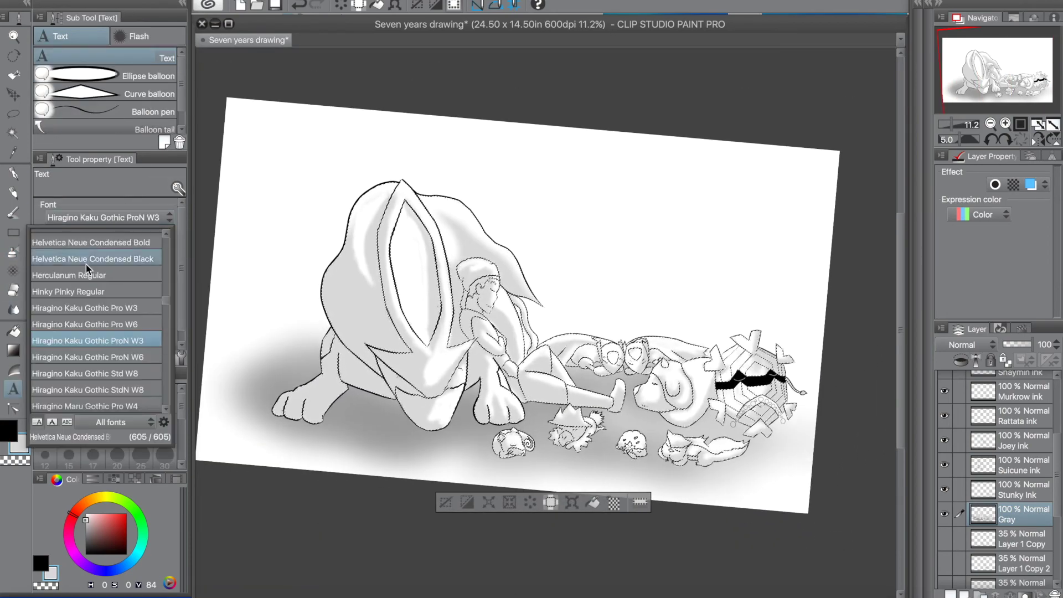
{"action": "left_click", "coordinate": [52, 422]}
{"action": "left_click_drag", "start_coordinate": [166, 297], "coordinate": [160, 327]}
{"action": "scroll", "coordinate": [117, 338], "scroll_direction": "up", "scroll_amount": 3}
{"action": "left_click", "coordinate": [117, 340]}
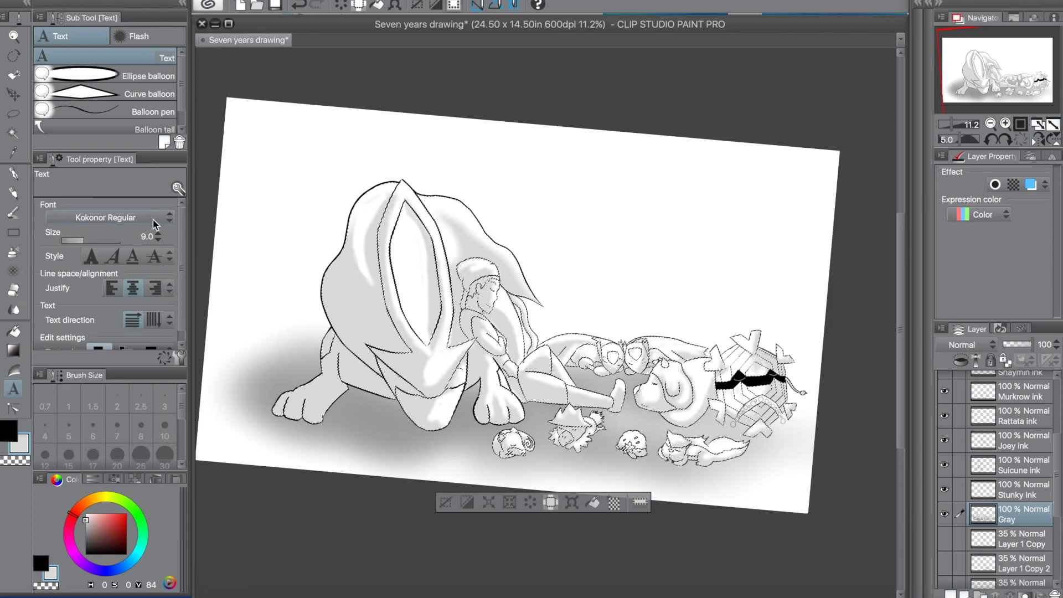
Start a caption reading "7 ye" above Suicune and enlarge it to size 119.
{"action": "left_click", "coordinate": [331, 150]}
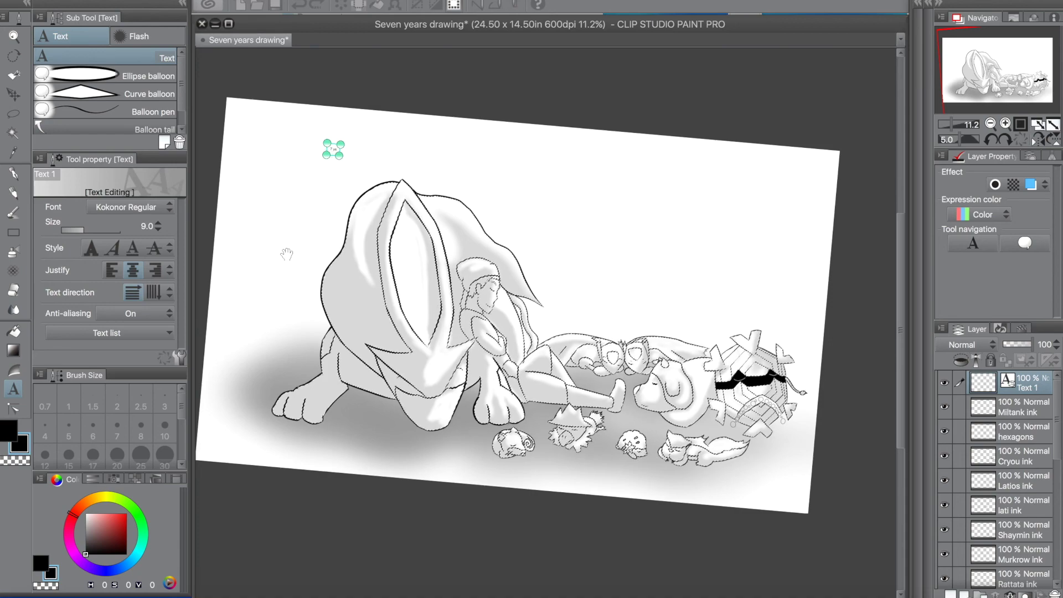
{"action": "left_click_drag", "start_coordinate": [400, 233], "coordinate": [402, 235]}
{"action": "left_click_drag", "start_coordinate": [386, 148], "coordinate": [316, 122]}
Try to apply a different font to the "7 ye" caption.
{"action": "left_click", "coordinate": [130, 207]}
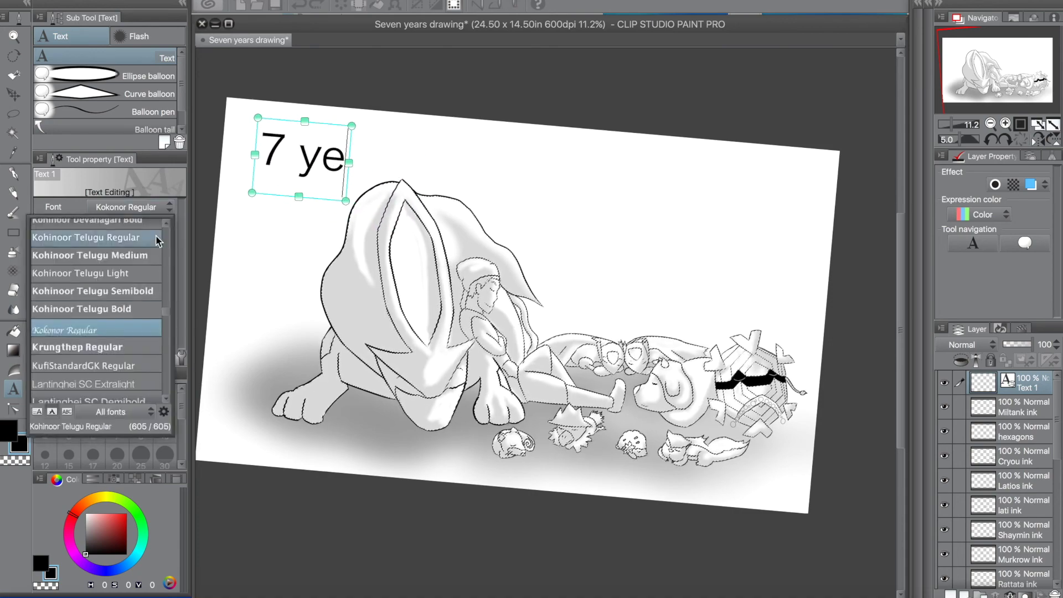
{"action": "left_click", "coordinate": [131, 330]}
{"action": "left_click", "coordinate": [169, 207]}
{"action": "scroll", "coordinate": [139, 334], "scroll_direction": "down", "scroll_amount": 1}
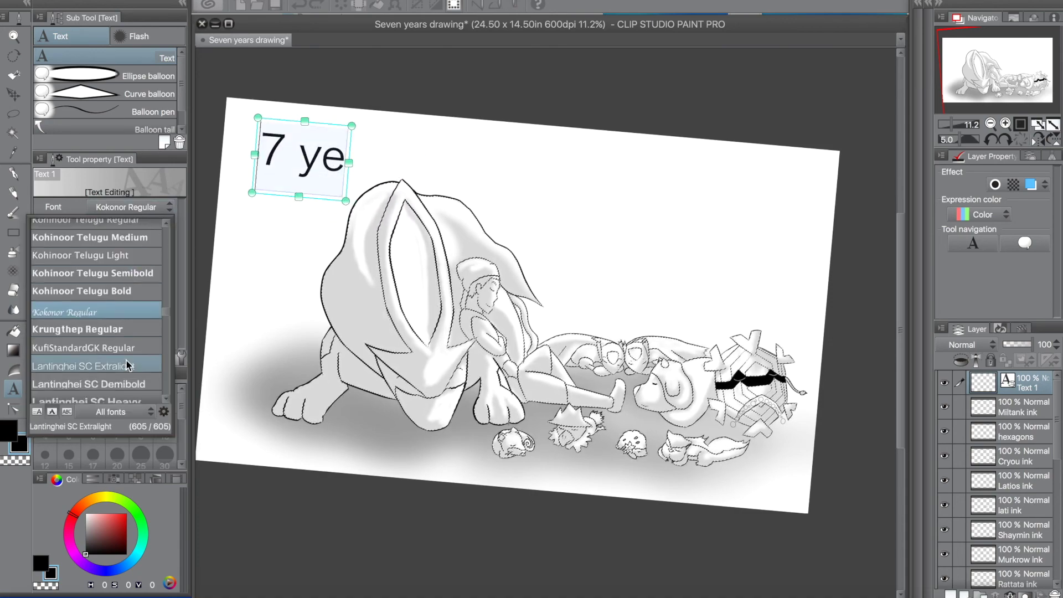
{"action": "left_click", "coordinate": [127, 382]}
{"action": "left_click", "coordinate": [159, 207]}
{"action": "left_click", "coordinate": [83, 258]}
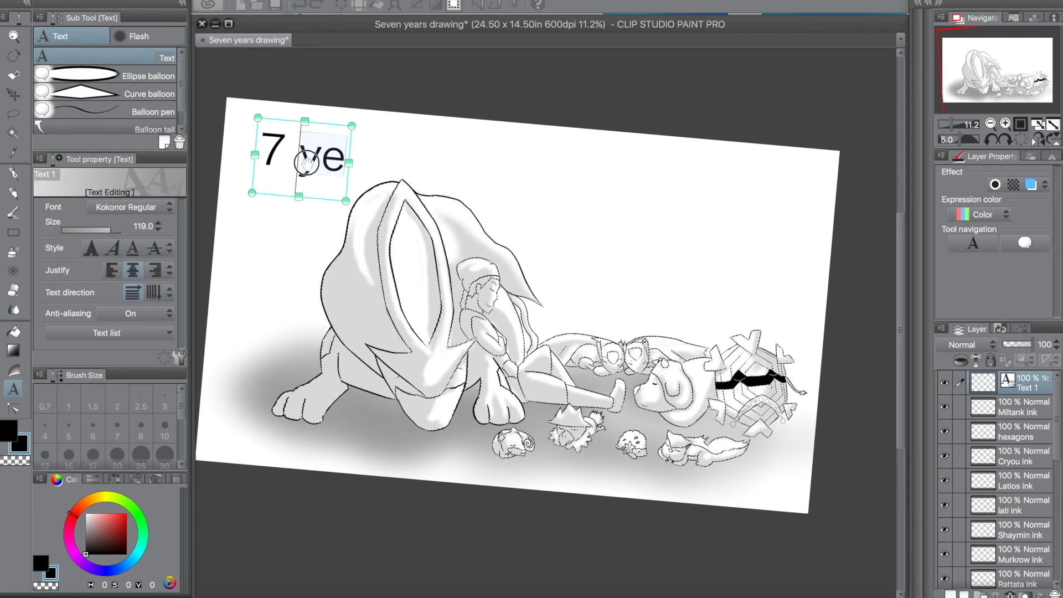
Retype the caption above Suicune as "7 YEARS..." in italic style and reset the canvas rotation to 0.
{"action": "type", "text": "YEA"}
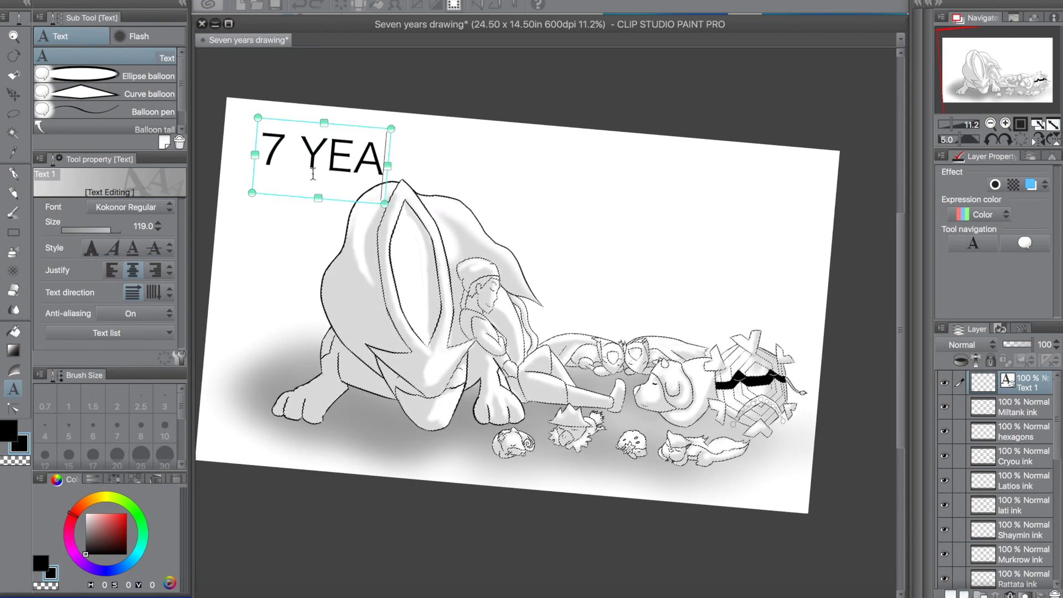
{"action": "key", "text": "BackSpace"}
{"action": "key", "text": "BackSpace"}
{"action": "key", "text": "BackSpace"}
{"action": "key", "text": "BackSpace"}
{"action": "key", "text": "BackSpace"}
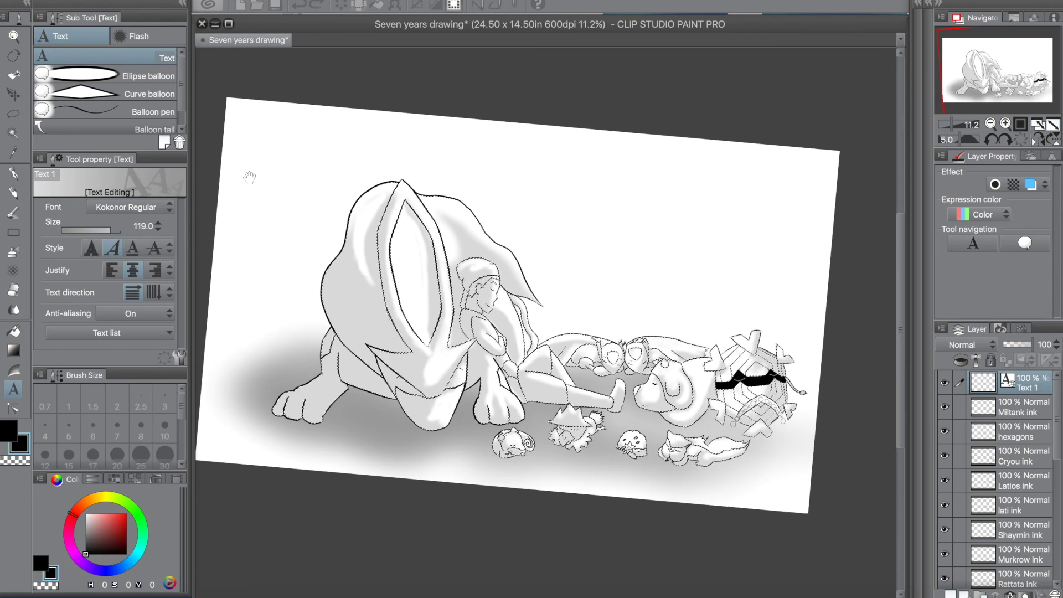
{"action": "type", "text": "7 YEARS..."}
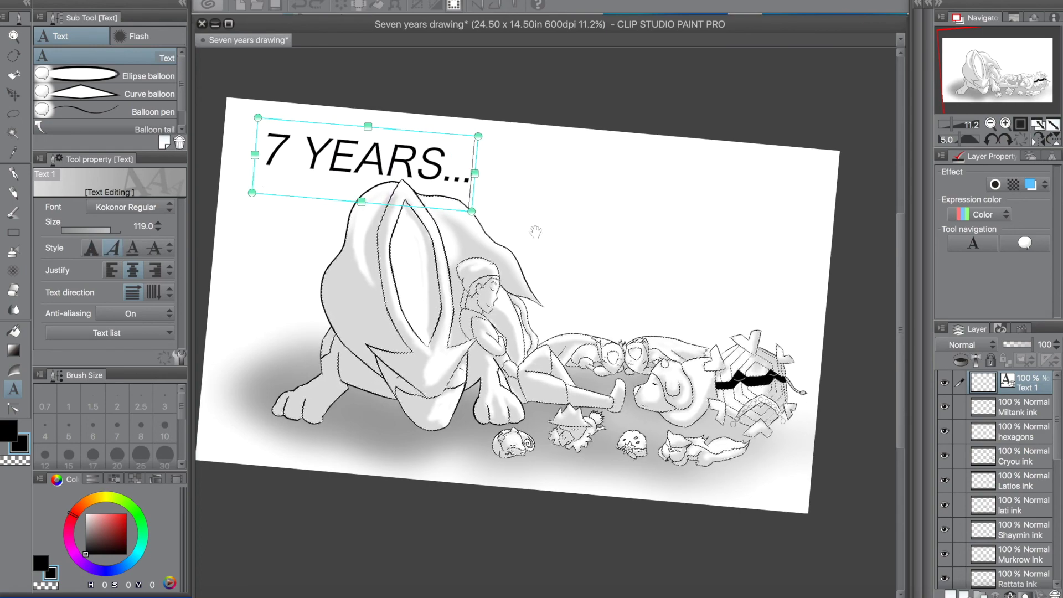
{"action": "left_click_drag", "start_coordinate": [525, 231], "coordinate": [538, 231]}
{"action": "left_click", "coordinate": [653, 282]}
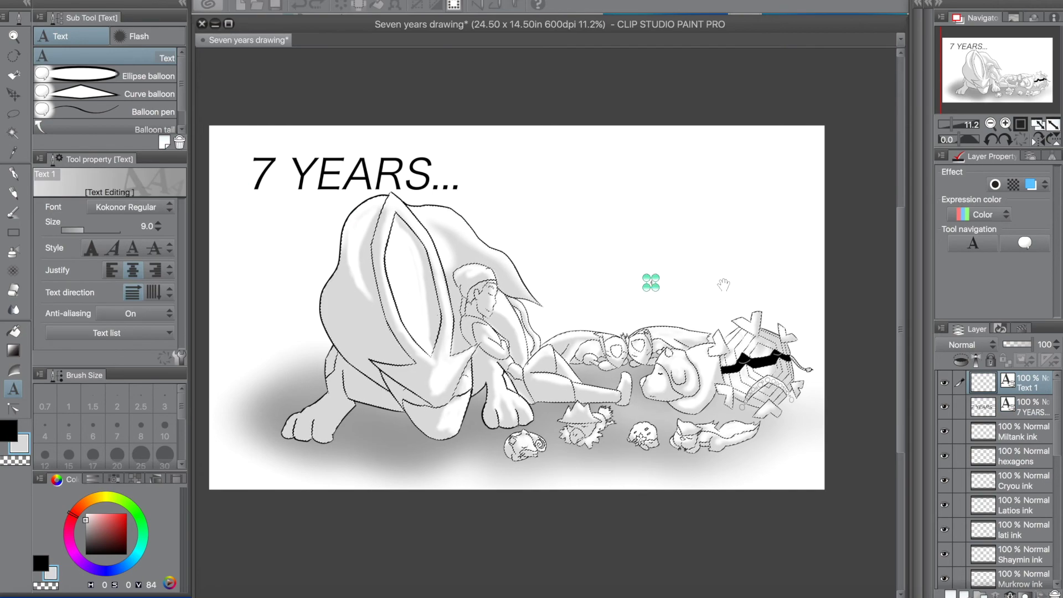
Change the font of the "7 YEARS..." caption to Marion Italic.
{"action": "left_click", "coordinate": [354, 176]}
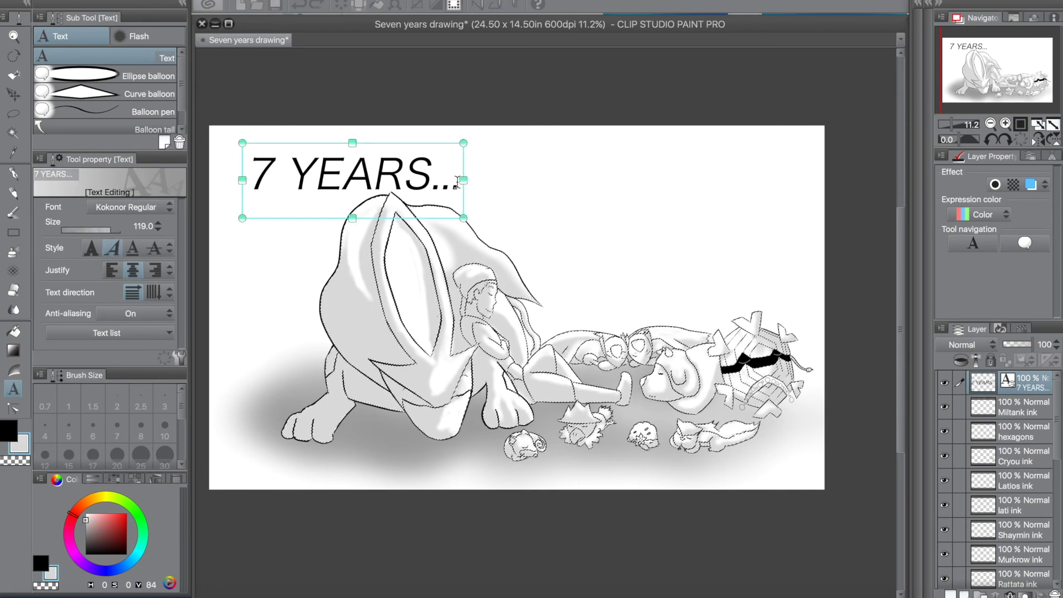
{"action": "left_click", "coordinate": [157, 206]}
{"action": "scroll", "coordinate": [125, 347], "scroll_direction": "down", "scroll_amount": 3}
{"action": "scroll", "coordinate": [127, 326], "scroll_direction": "down", "scroll_amount": 2}
{"action": "left_click", "coordinate": [128, 328]}
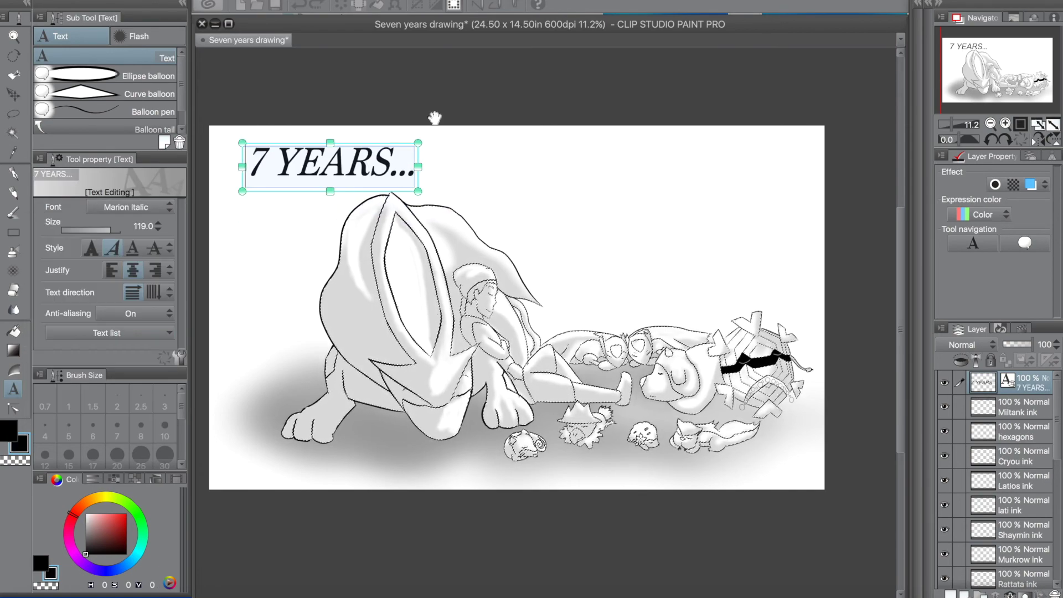
Add a second caption "AND WE'RE" at size 90.8 in the empty area above the sleeping Pokémon.
{"action": "left_click", "coordinate": [655, 255]}
{"action": "type", "text": "and"}
{"action": "left_click_drag", "start_coordinate": [675, 273], "coordinate": [719, 301]}
{"action": "key", "text": "BackSpace"}
{"action": "key", "text": "BackSpace"}
{"action": "key", "text": "BackSpace"}
{"action": "type", "text": "AN"}
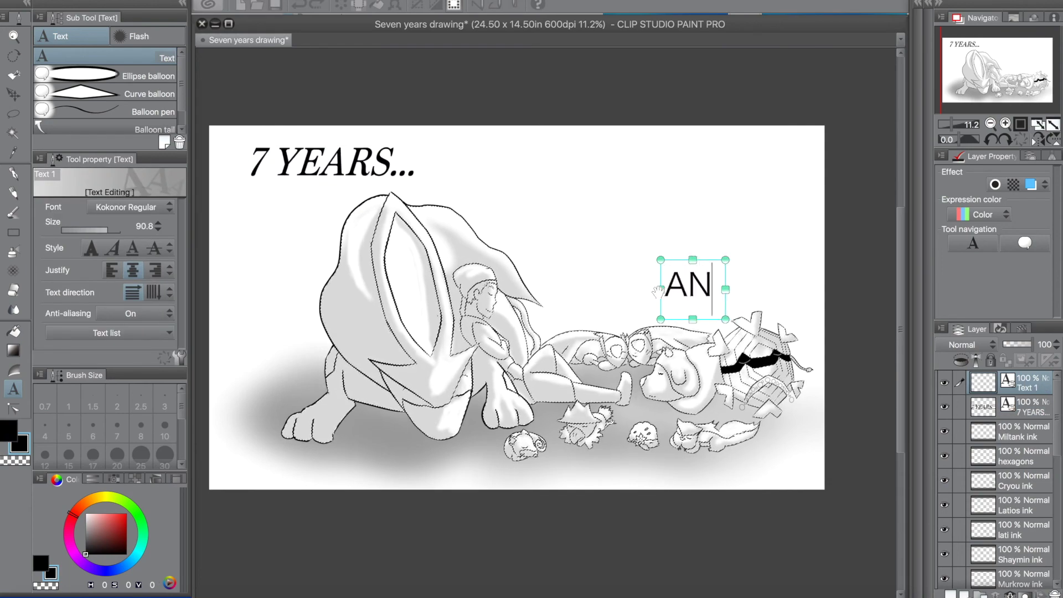
{"action": "type", "text": "D WE'RE"}
{"action": "left_click_drag", "start_coordinate": [657, 292], "coordinate": [537, 236]}
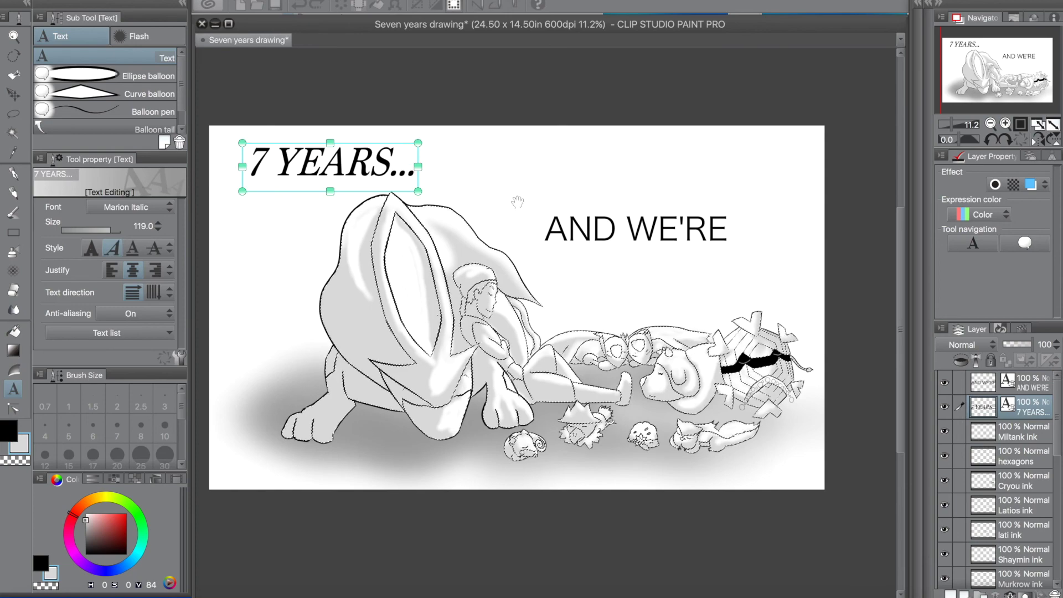
Set the font of the "AND WE'RE" caption to Marion Italic.
{"action": "left_click_drag", "start_coordinate": [728, 233], "coordinate": [543, 232]}
{"action": "left_click", "coordinate": [133, 207]}
{"action": "scroll", "coordinate": [121, 324], "scroll_direction": "down", "scroll_amount": 5}
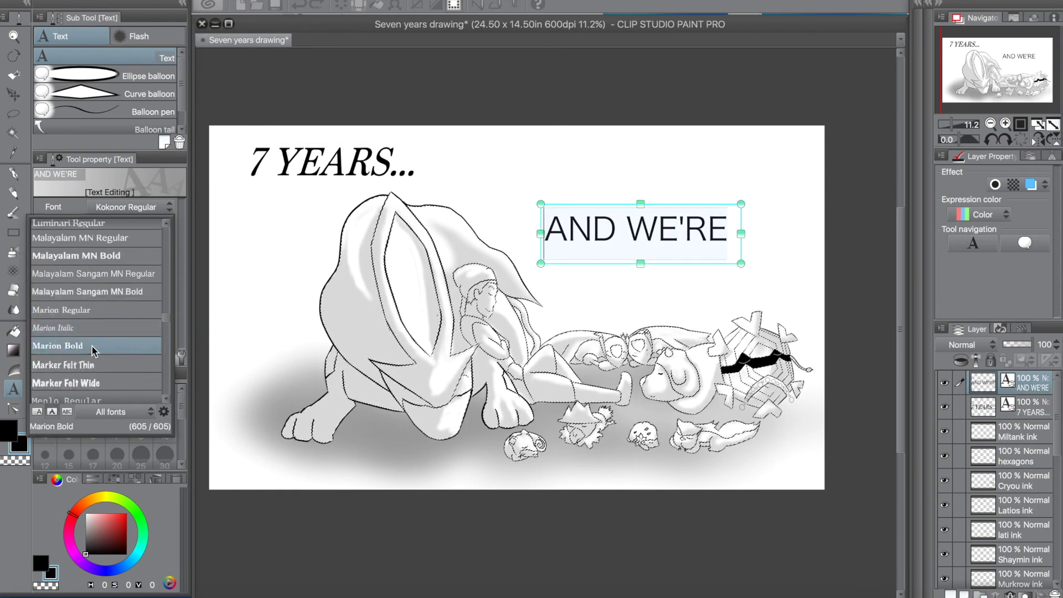
{"action": "left_click", "coordinate": [131, 328]}
Extend the second caption with "ALL" and add "TIRED" on a new line.
{"action": "left_click", "coordinate": [706, 245]}
{"action": "type", "text": "ALL"}
{"action": "key", "text": "BackSpace"}
{"action": "key", "text": "BackSpace"}
{"action": "key", "text": "BackSpace"}
{"action": "type", "text": "ALL"}
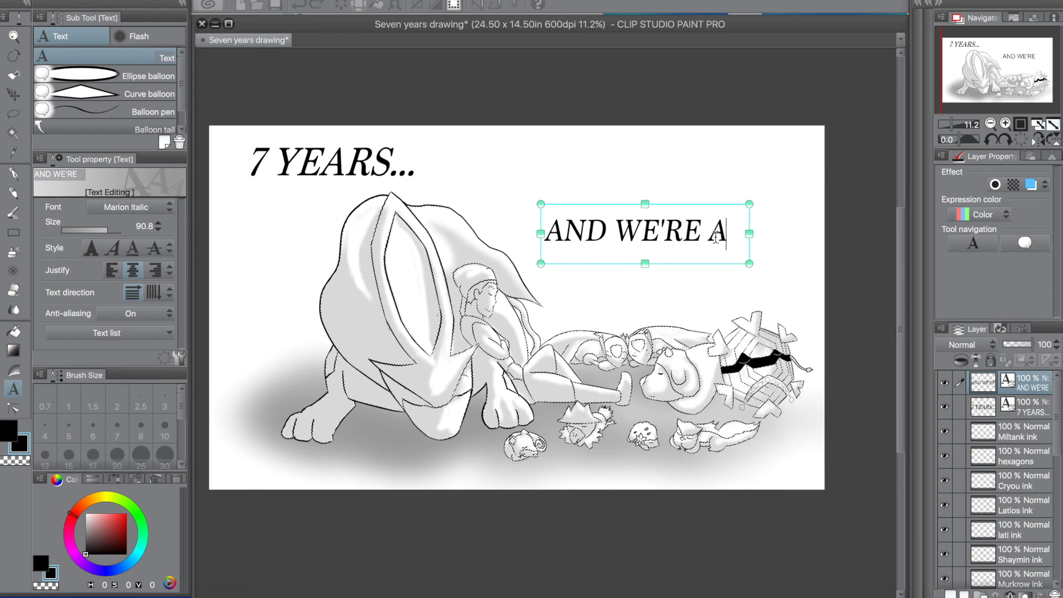
{"action": "key", "text": "Return"}
{"action": "type", "text": "TIRED."}
{"action": "key", "text": "BackSpace"}
Try adding the emoticon "(_ _)" directly after "TIRED".
{"action": "type", "text": ":"}
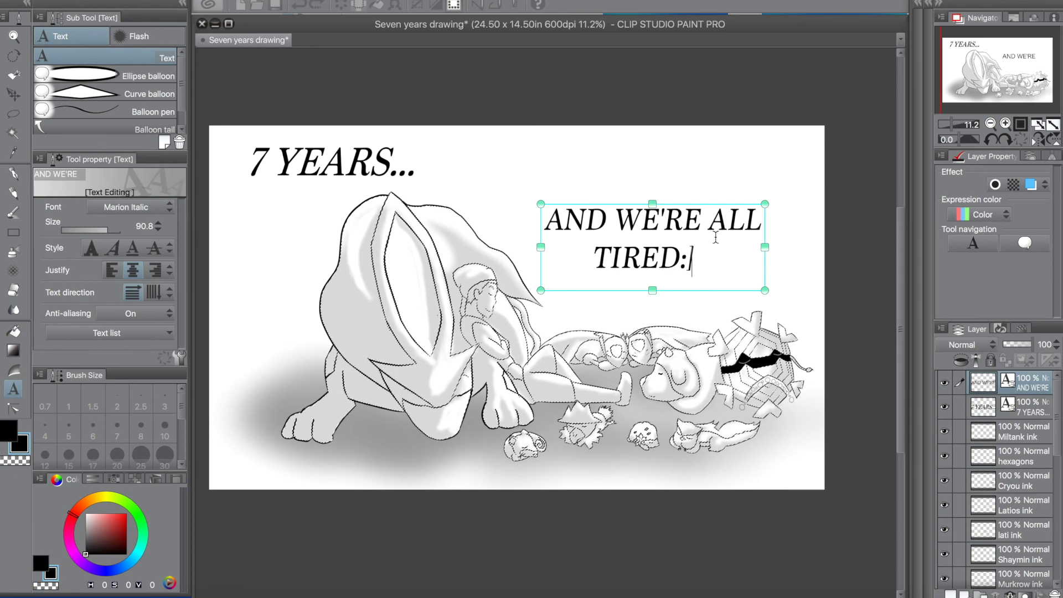
{"action": "key", "text": "BackSpace"}
{"action": "type", "text": "("}
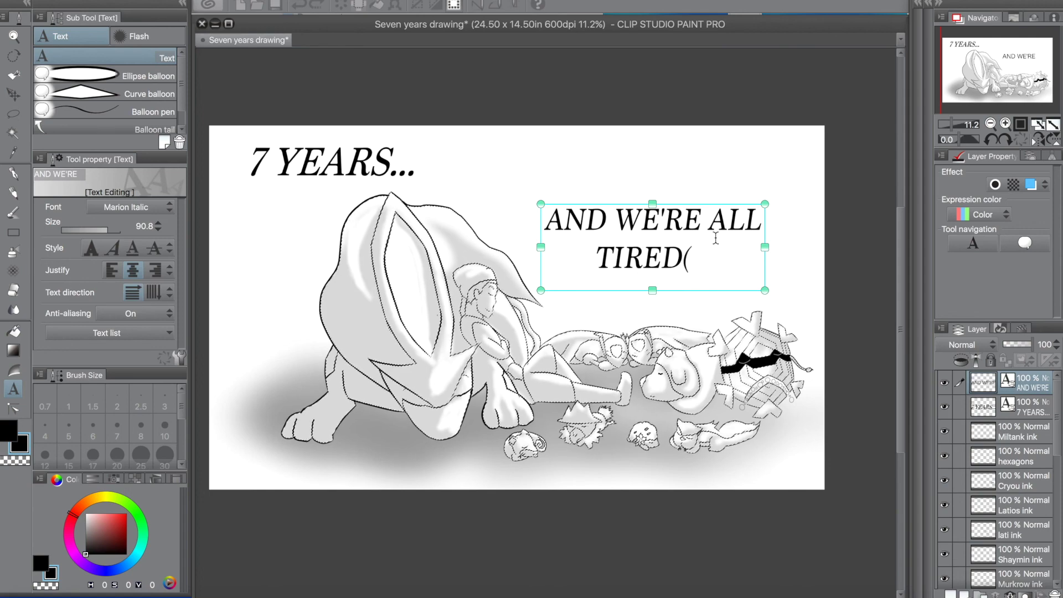
{"action": "type", "text": "_."}
{"action": "key", "text": "BackSpace"}
{"action": "type", "text": ","}
{"action": "key", "text": "BackSpace"}
{"action": "type", "text": "_)"}
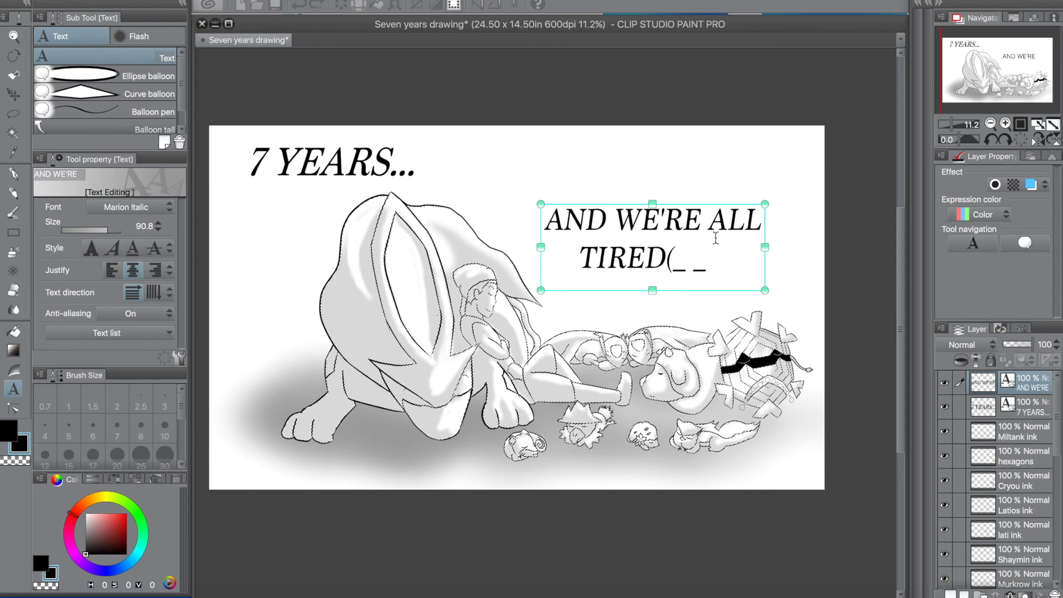
Try changing the emoticon after "TIRED" to "(-_-)".
{"action": "key", "text": "Return"}
{"action": "key", "text": "BackSpace"}
{"action": "key", "text": "Left"}
{"action": "key", "text": "BackSpace"}
{"action": "key", "text": "BackSpace"}
{"action": "key", "text": "BackSpace"}
{"action": "type", "text": "-.P"}
{"action": "key", "text": "BackSpace"}
{"action": "type", "text": "_"}
{"action": "key", "text": "BackSpace"}
{"action": "key", "text": "BackSpace"}
{"action": "type", "text": "_-"}
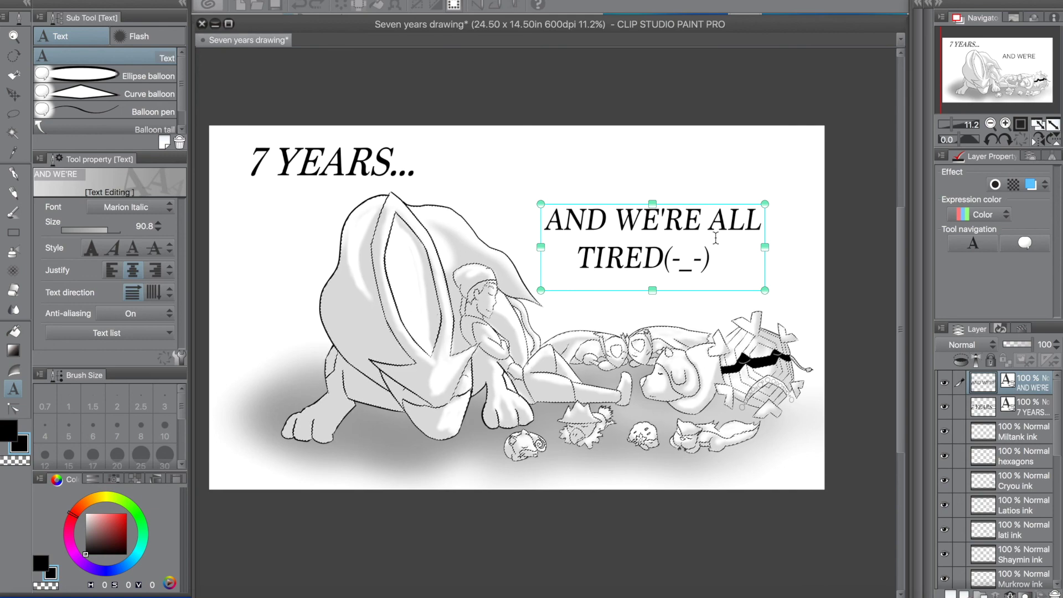
Try replacing the dashes in the emoticon with "_ _" and remove the empty line below it.
{"action": "key", "text": "BackSpace"}
{"action": "key", "text": "BackSpace"}
{"action": "key", "text": "BackSpace"}
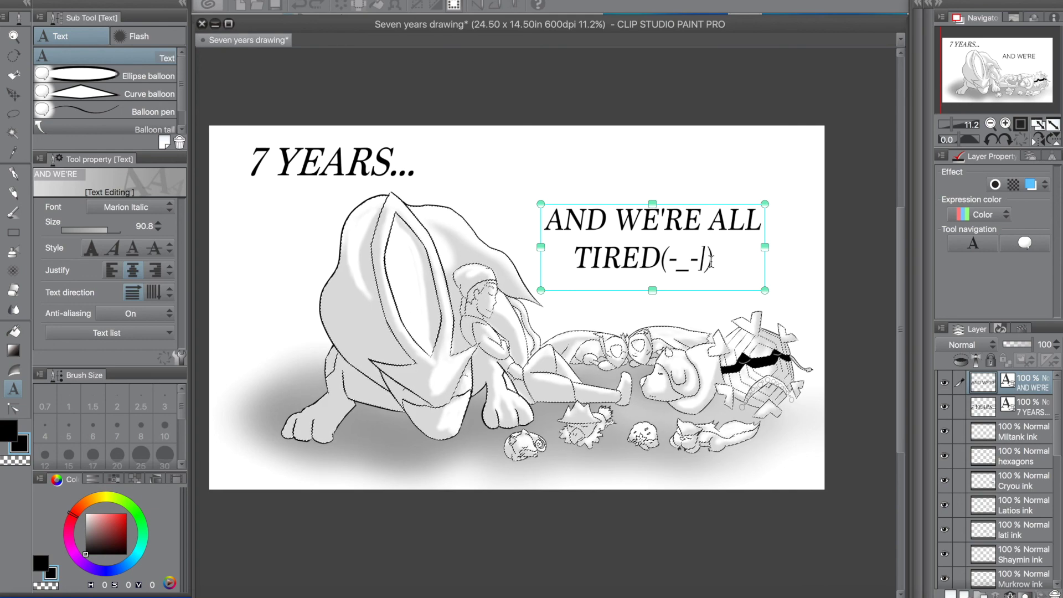
{"action": "type", "text": "'"}
{"action": "key", "text": "BackSpace"}
{"action": "type", "text": "_ _"}
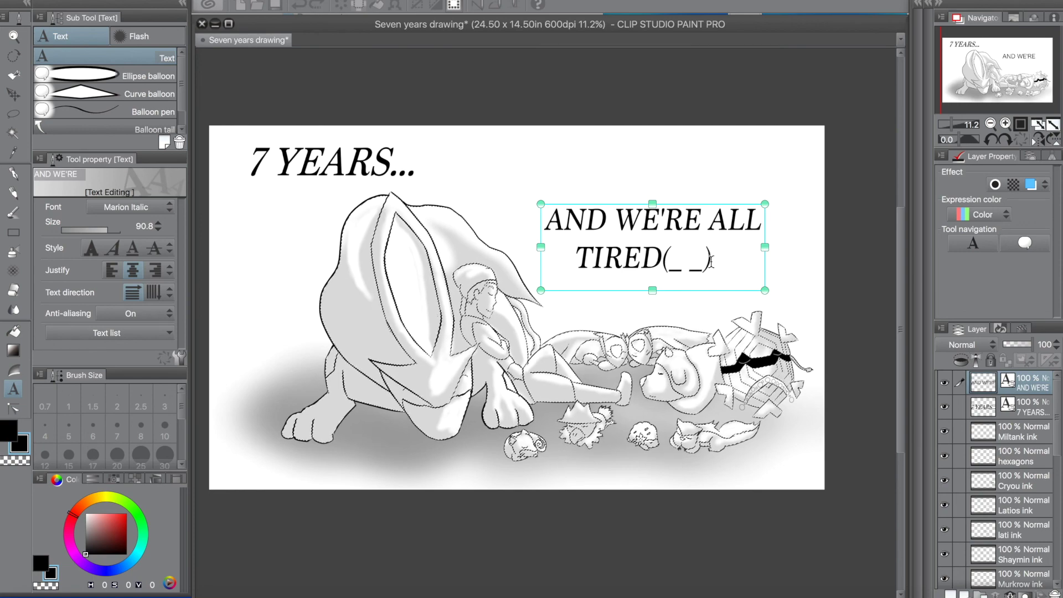
{"action": "key", "text": "BackSpace"}
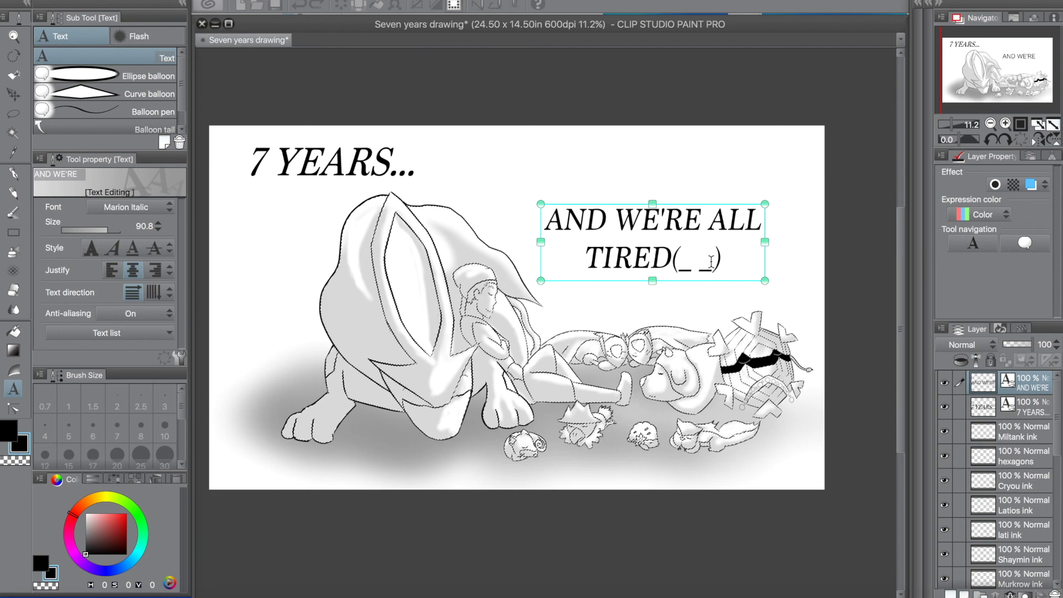
Try extra underscores in the emoticon and undo the latest text edits.
{"action": "type", "text": "___"}
{"action": "key", "text": "BackSpace"}
{"action": "key", "text": "BackSpace"}
{"action": "key", "text": "BackSpace"}
{"action": "key", "text": "BackSpace"}
{"action": "key", "text": "super+z"}
{"action": "key", "text": "super+z"}
{"action": "key", "text": "super+z"}
{"action": "key", "text": "super+z"}
Replace the emoticon after "TIRED" with ":|".
{"action": "key", "text": "BackSpace"}
{"action": "type", "text": ":"}
{"action": "key", "text": "BackSpace"}
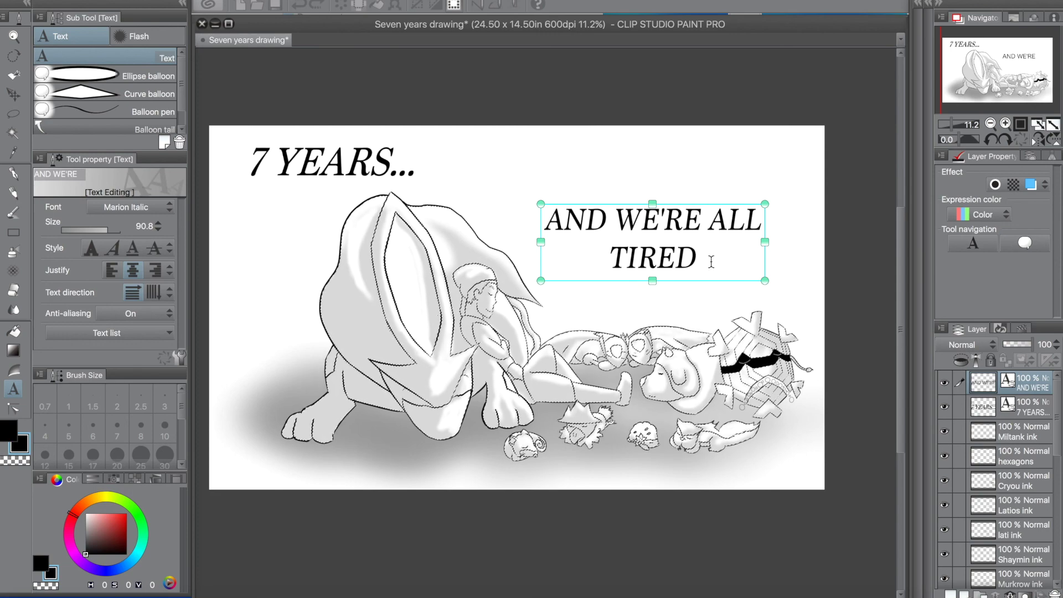
{"action": "type", "text": "{"}
{"action": "key", "text": "BackSpace"}
{"action": "type", "text": ":|"}
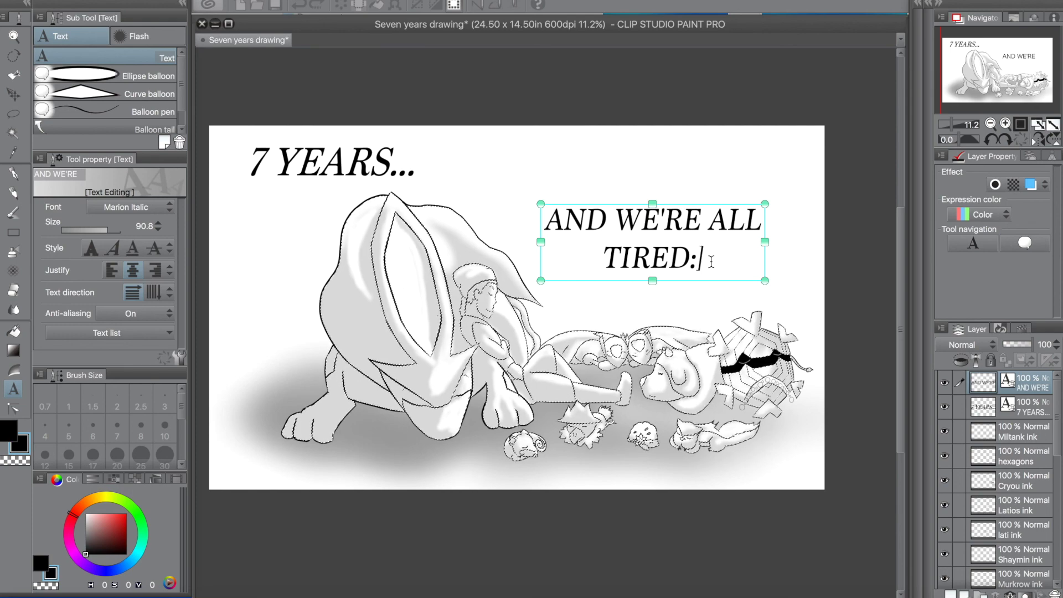
Save the drawing, and save it again in Documents as the JPEG file "Seven years drawing.jpg".
{"action": "left_click", "coordinate": [275, 6]}
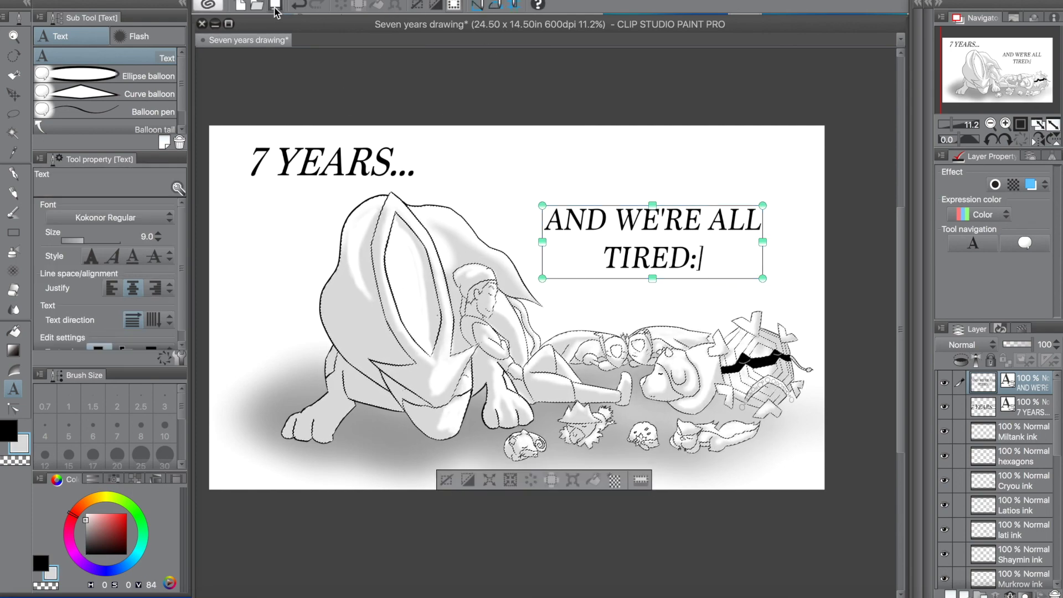
{"action": "key", "text": "super+s"}
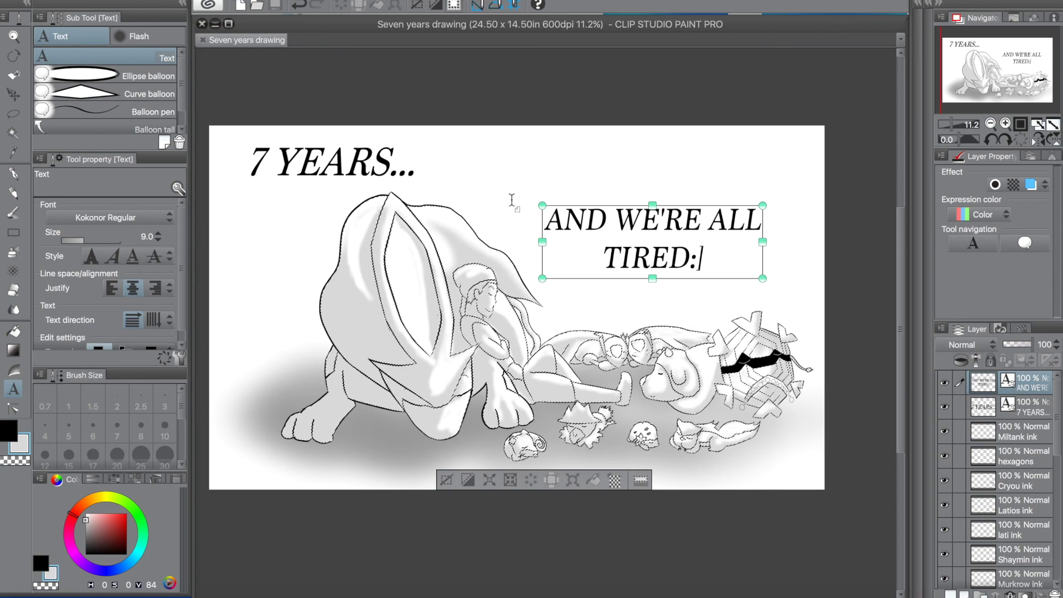
{"action": "left_click", "coordinate": [152, 0]}
{"action": "left_click", "coordinate": [166, 105]}
{"action": "left_click", "coordinate": [587, 471]}
{"action": "left_click", "coordinate": [590, 501]}
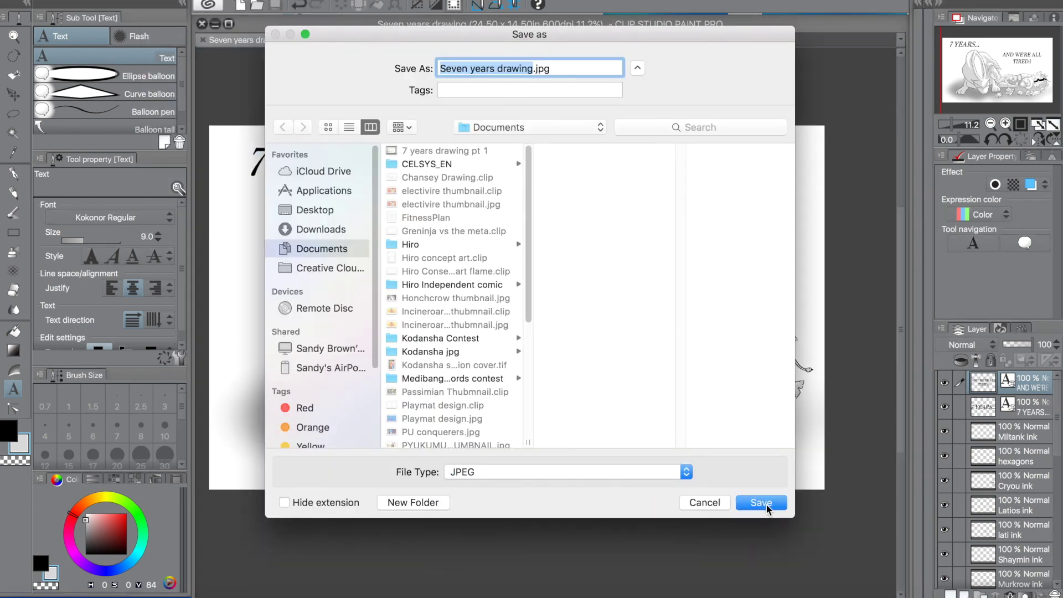
{"action": "left_click", "coordinate": [766, 504]}
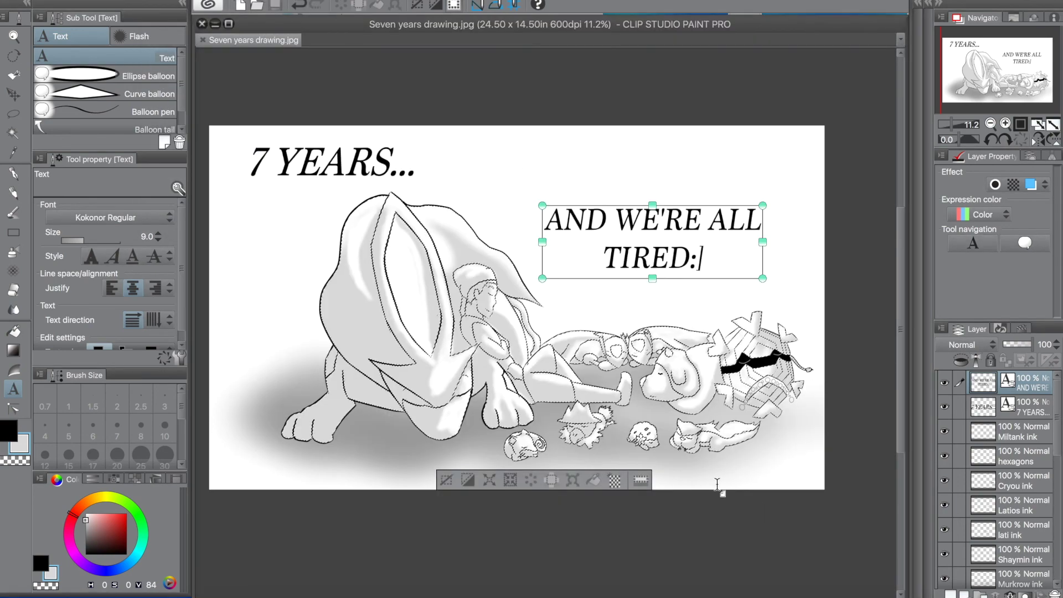
Clear the current selection, select the drawing layers above the Paper layer, and draw a lasso around the whole canvas.
{"action": "key", "text": "comma"}
{"action": "key", "text": "super+d"}
{"action": "key", "text": "m"}
{"action": "mouse_move", "coordinate": [1057, 400]}
{"action": "left_mouse_down"}
{"action": "mouse_move", "coordinate": [1056, 558]}
{"action": "mouse_move", "coordinate": [1045, 366]}
{"action": "left_mouse_up"}
{"action": "mouse_move", "coordinate": [852, 431]}
{"action": "left_mouse_down"}
{"action": "mouse_move", "coordinate": [343, 522]}
{"action": "mouse_move", "coordinate": [195, 232]}
{"action": "mouse_move", "coordinate": [886, 168]}
{"action": "left_mouse_up"}
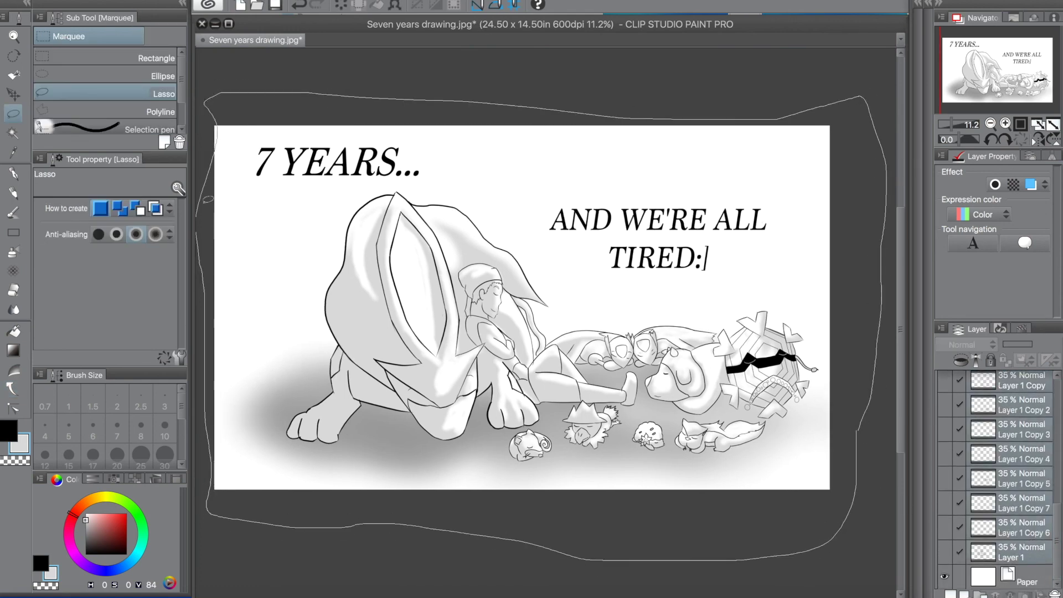